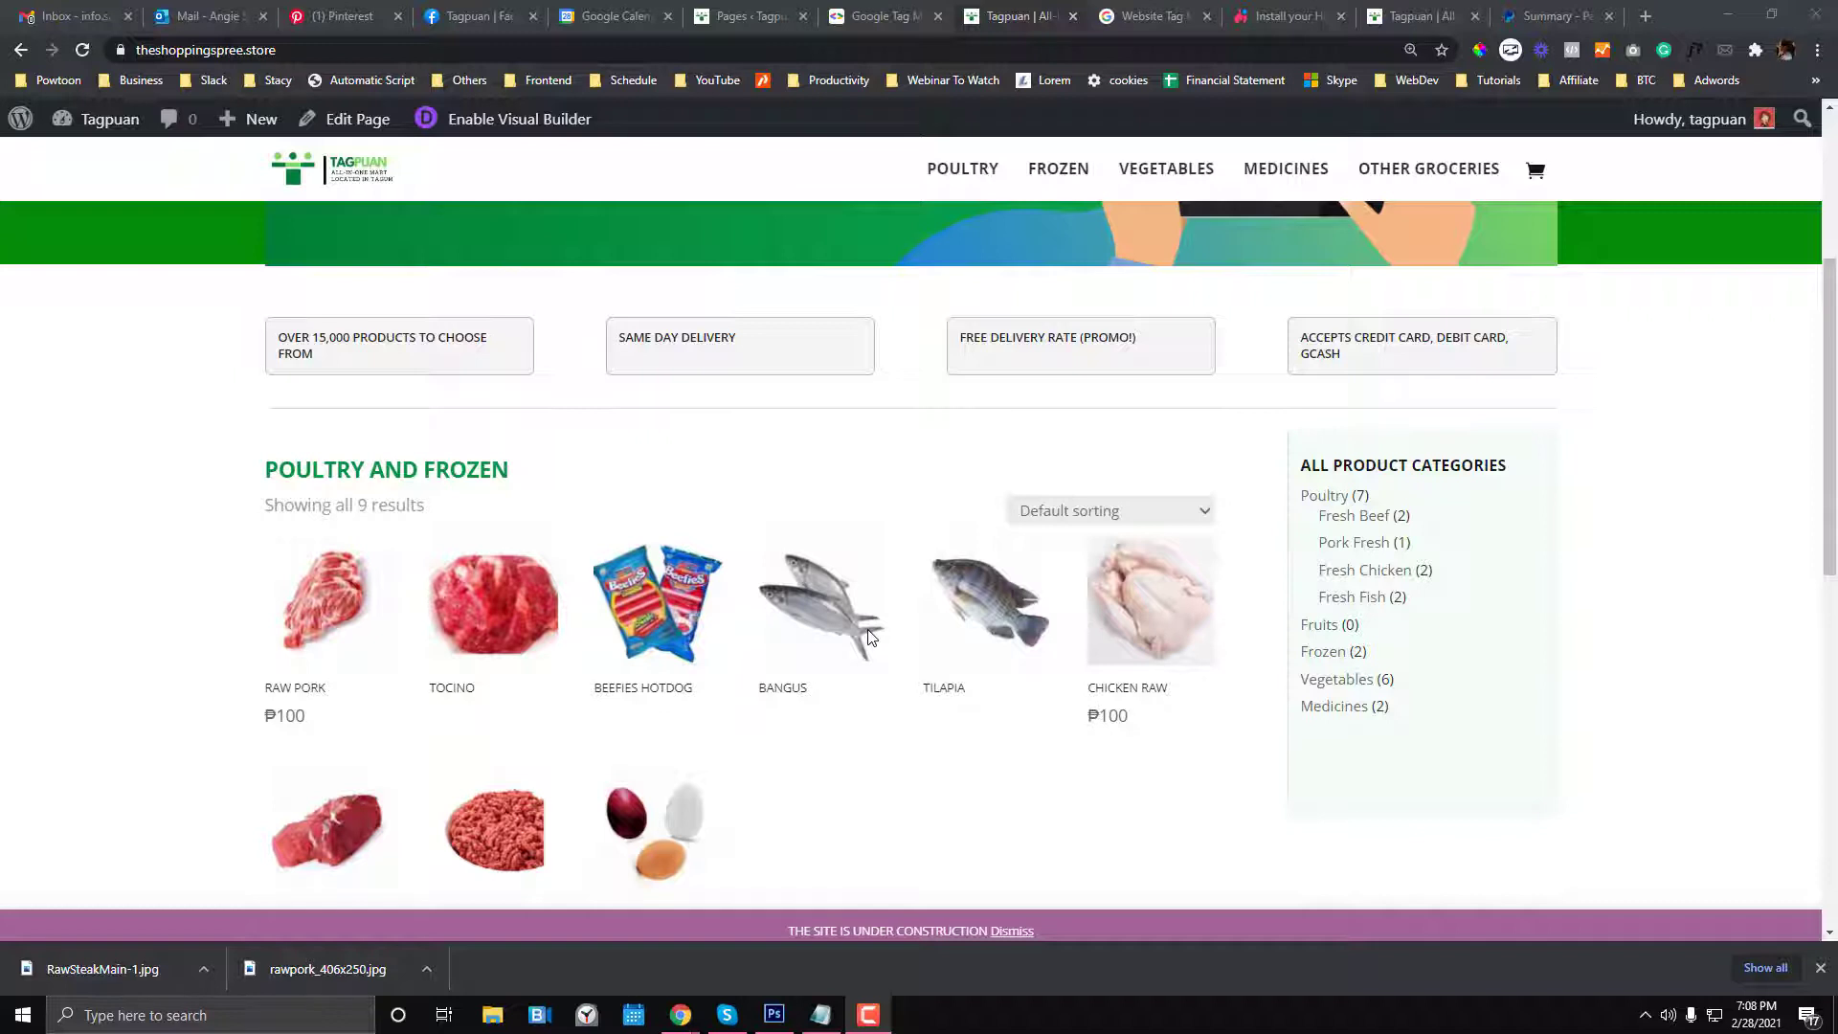
- Scroll through the Tagpuan store homepage to review its SOFTLAUNCH free-delivery promo
scroll(869, 637, down, 2)
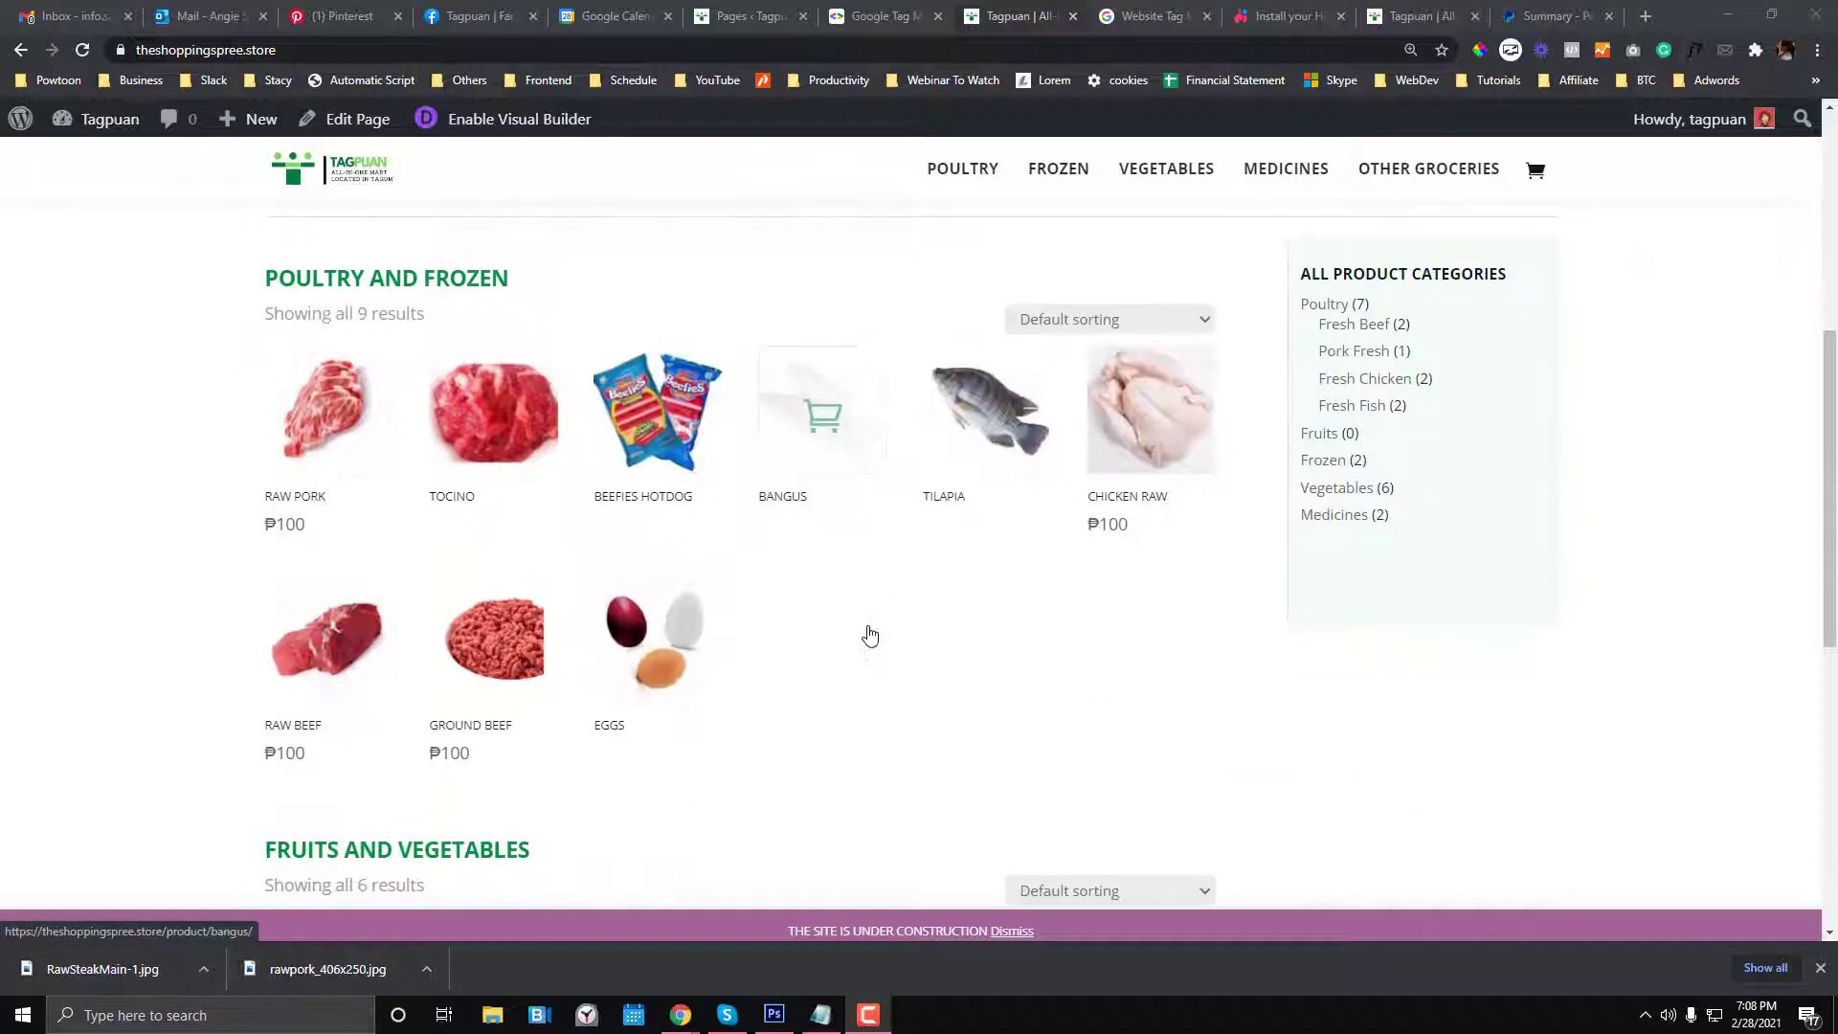
scroll(866, 632, down, 2)
scroll(838, 608, up, 3)
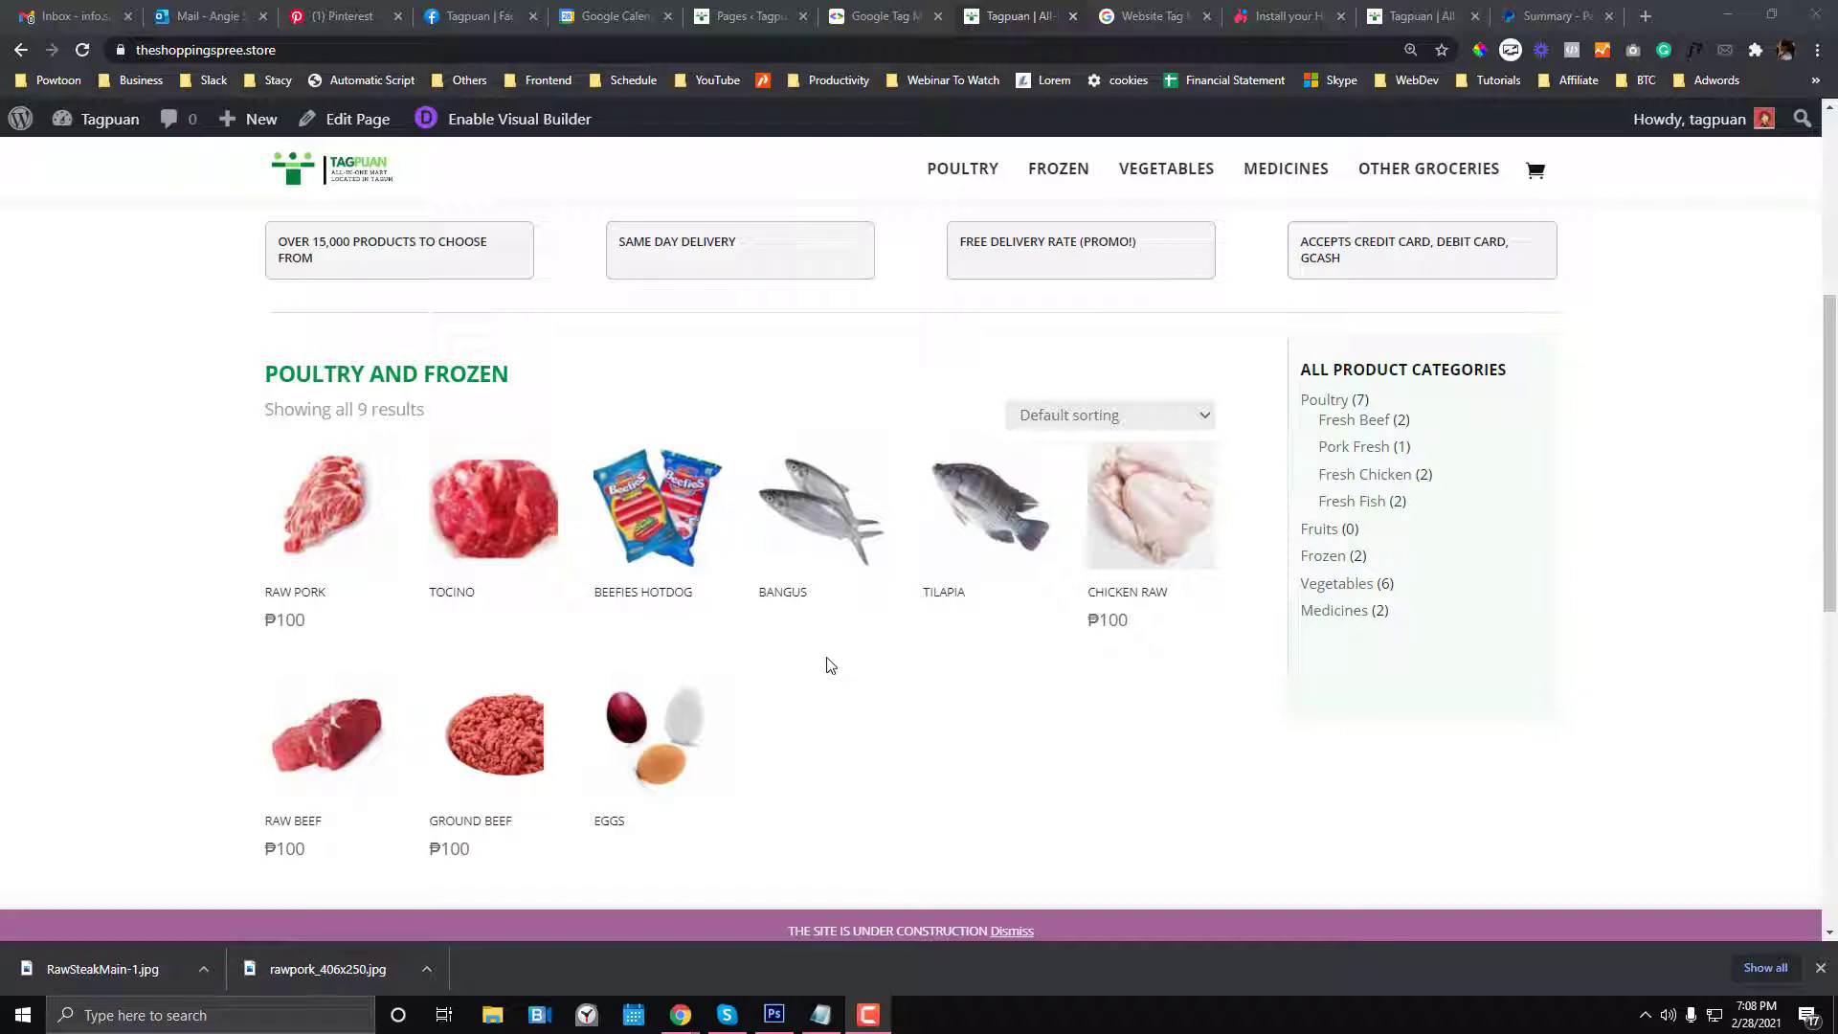
scroll(828, 663, up, 1)
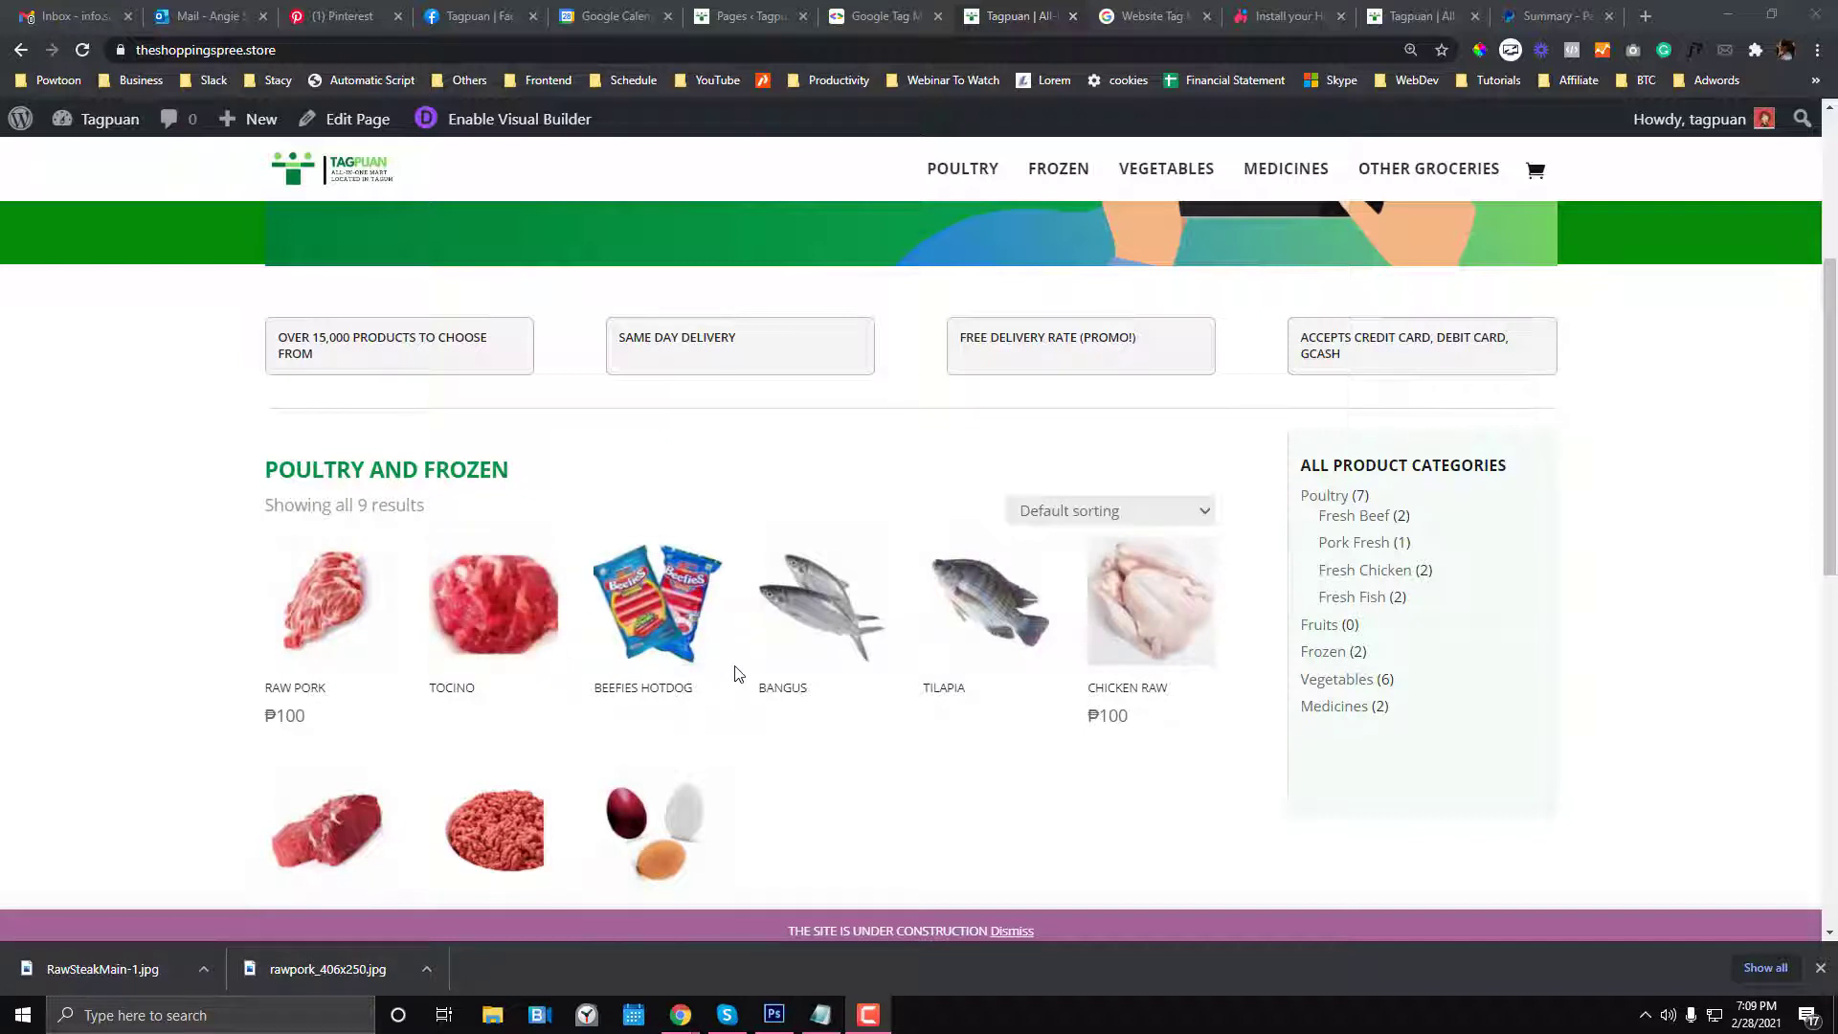
scroll(738, 674, up, 2)
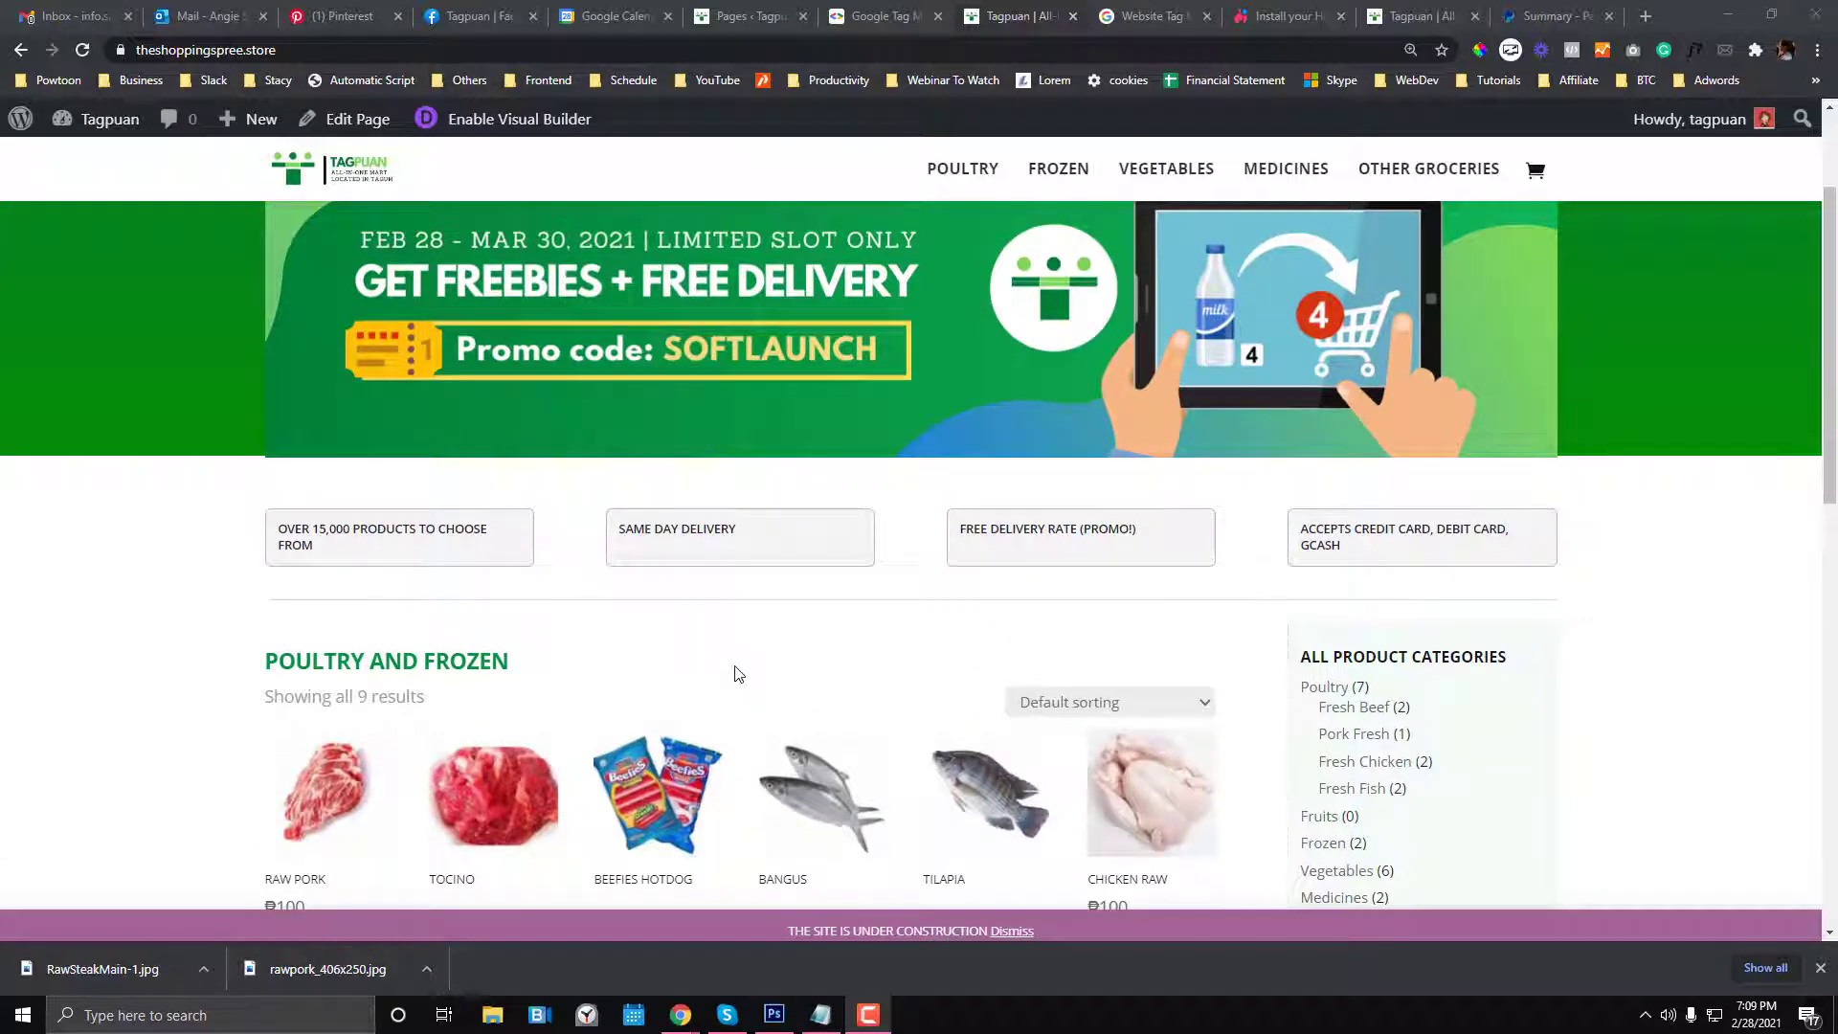
scroll(542, 667, down, 3)
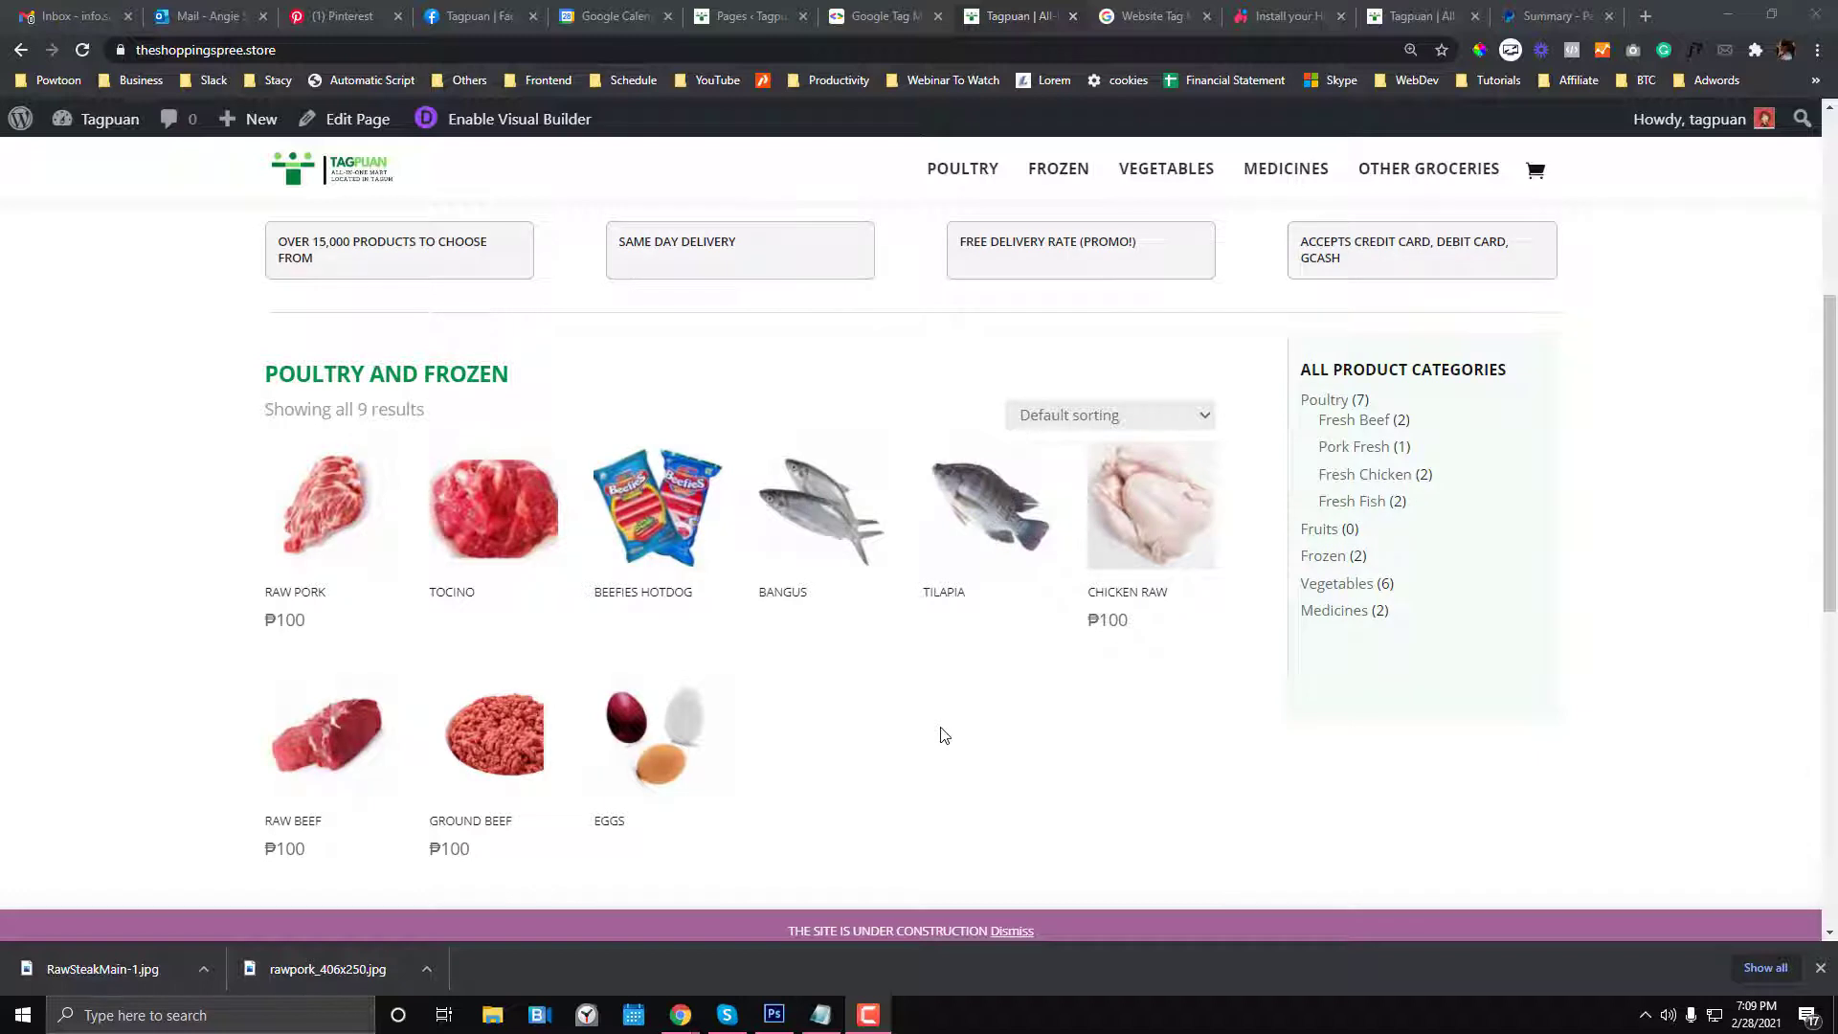
scroll(943, 735, up, 1)
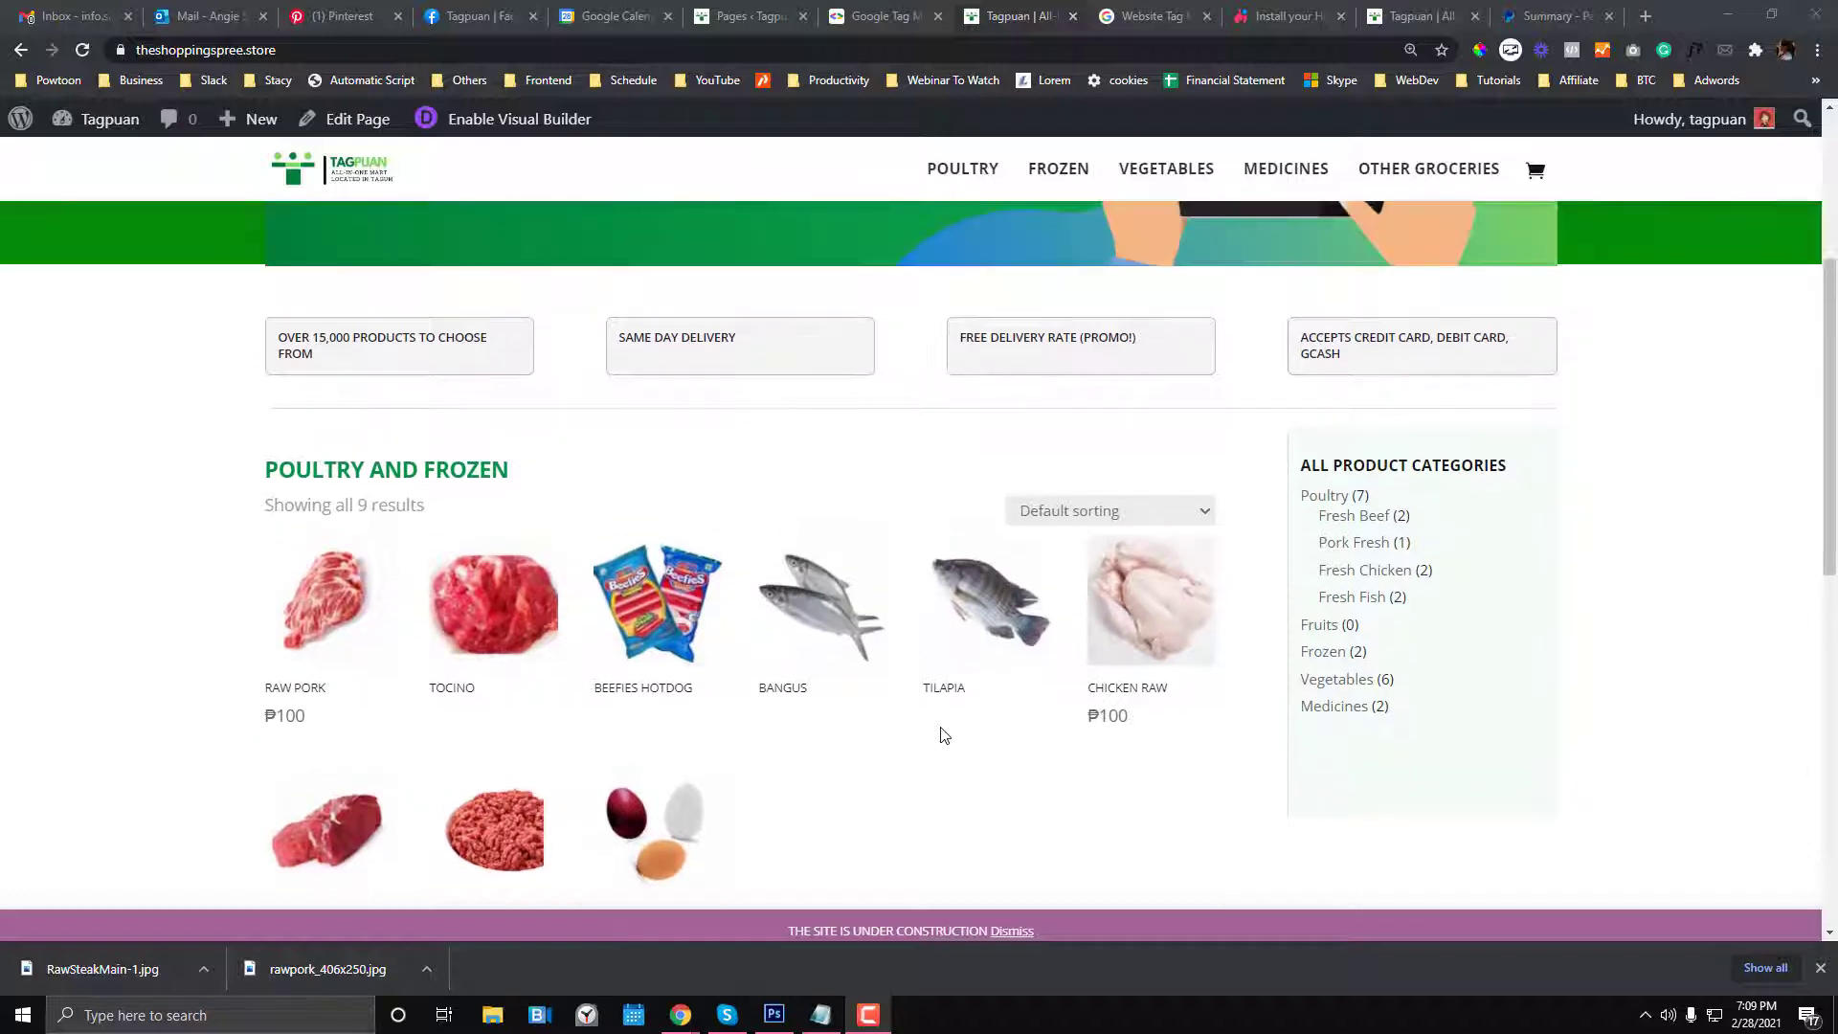
scroll(943, 734, up, 2)
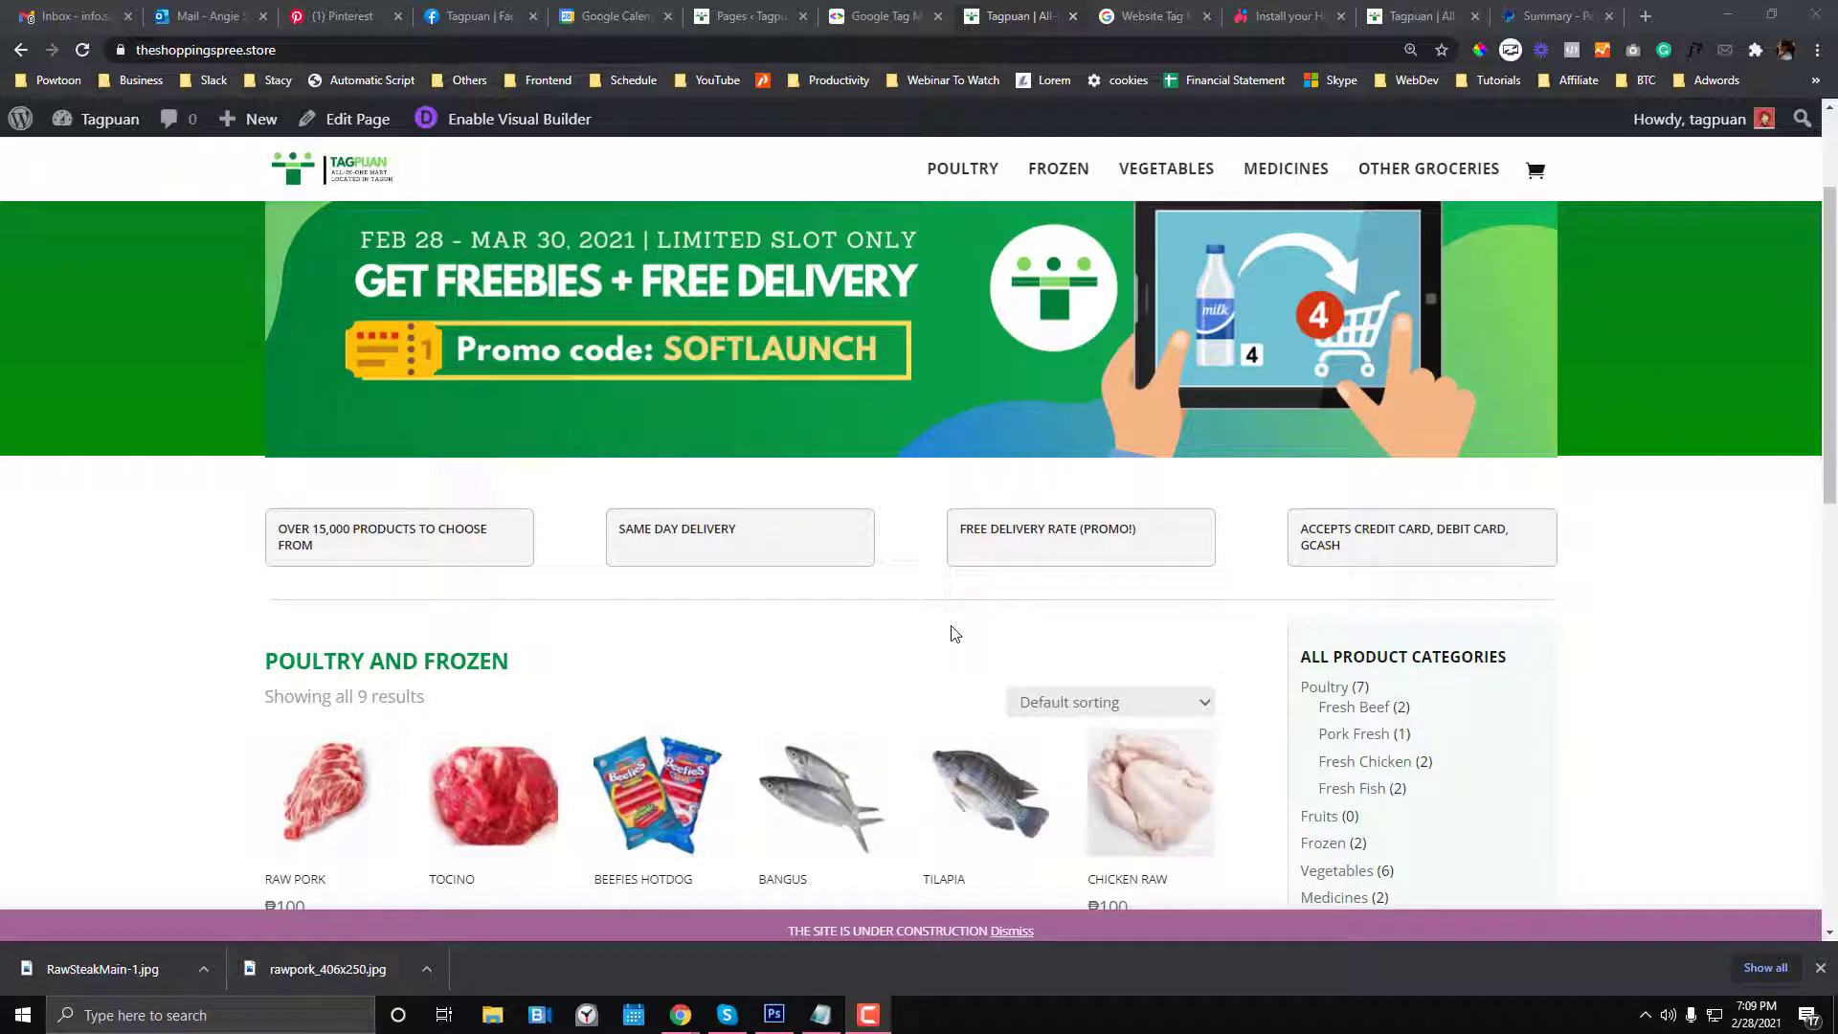
- Sign in to Tag Manager from its overview tab and return to the All accounts list
click(1144, 16)
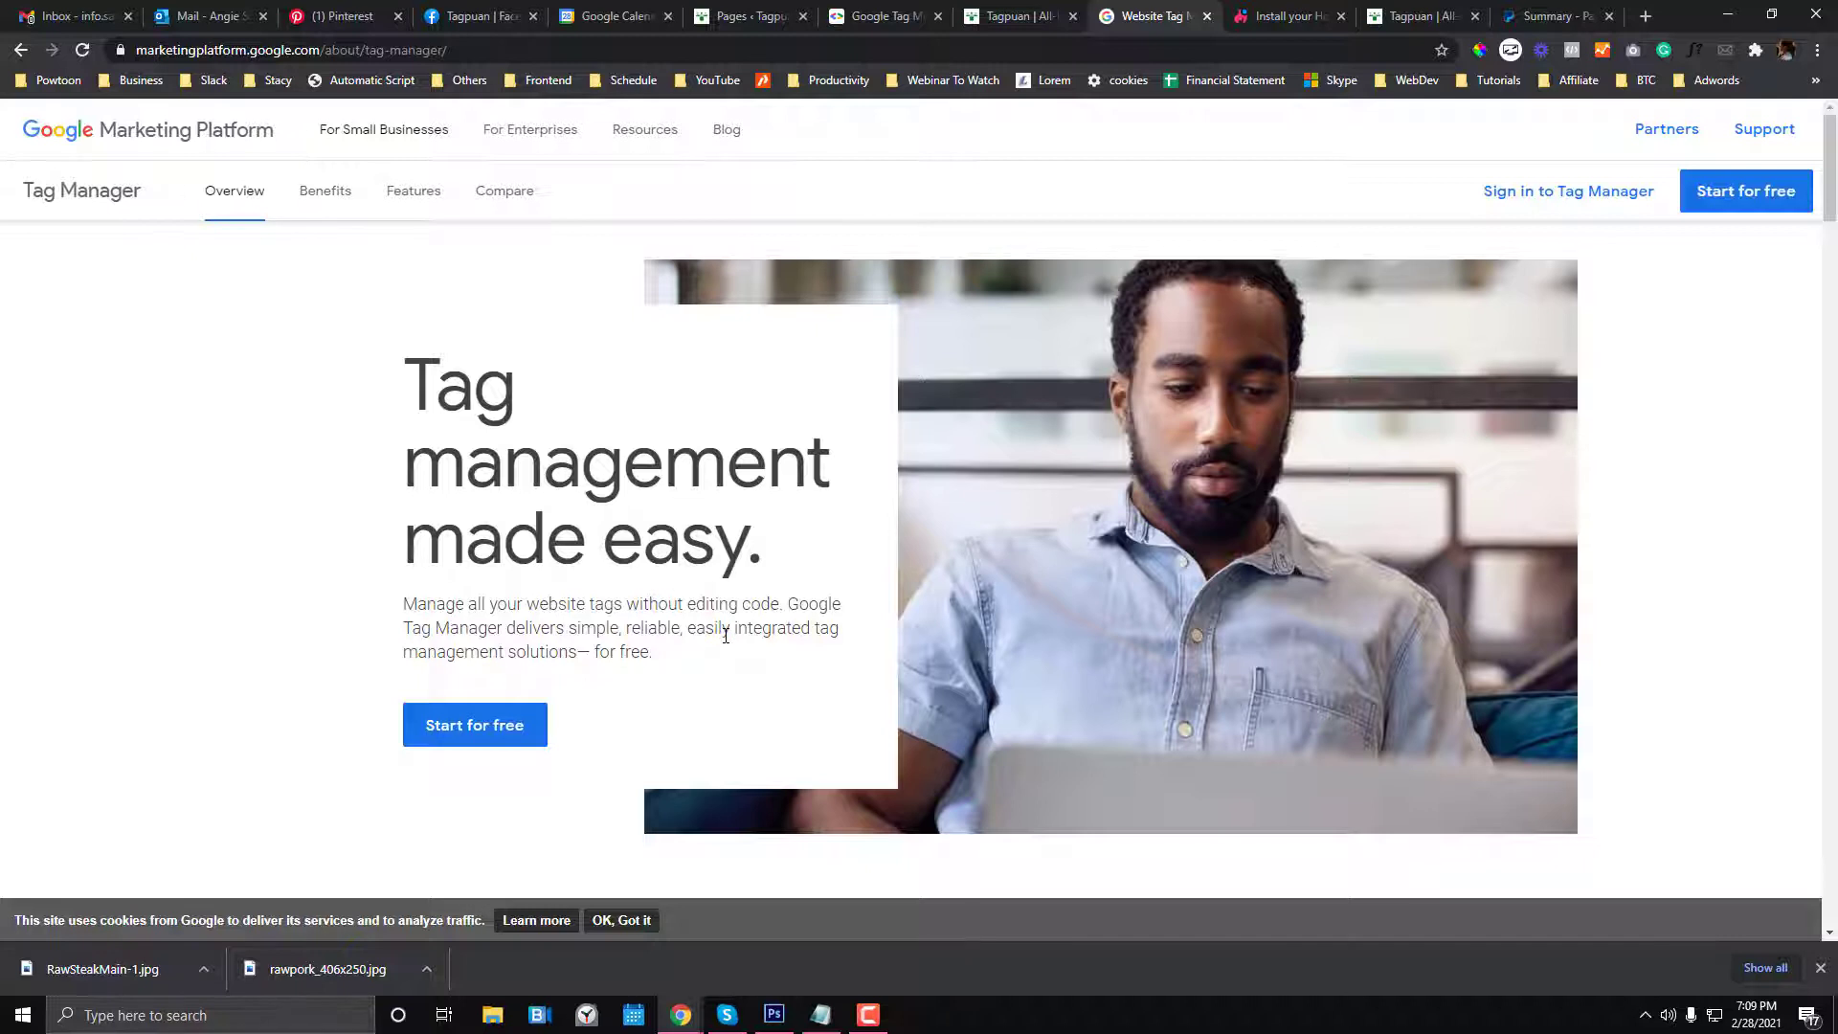
scroll(726, 634, down, 2)
scroll(726, 640, up, 2)
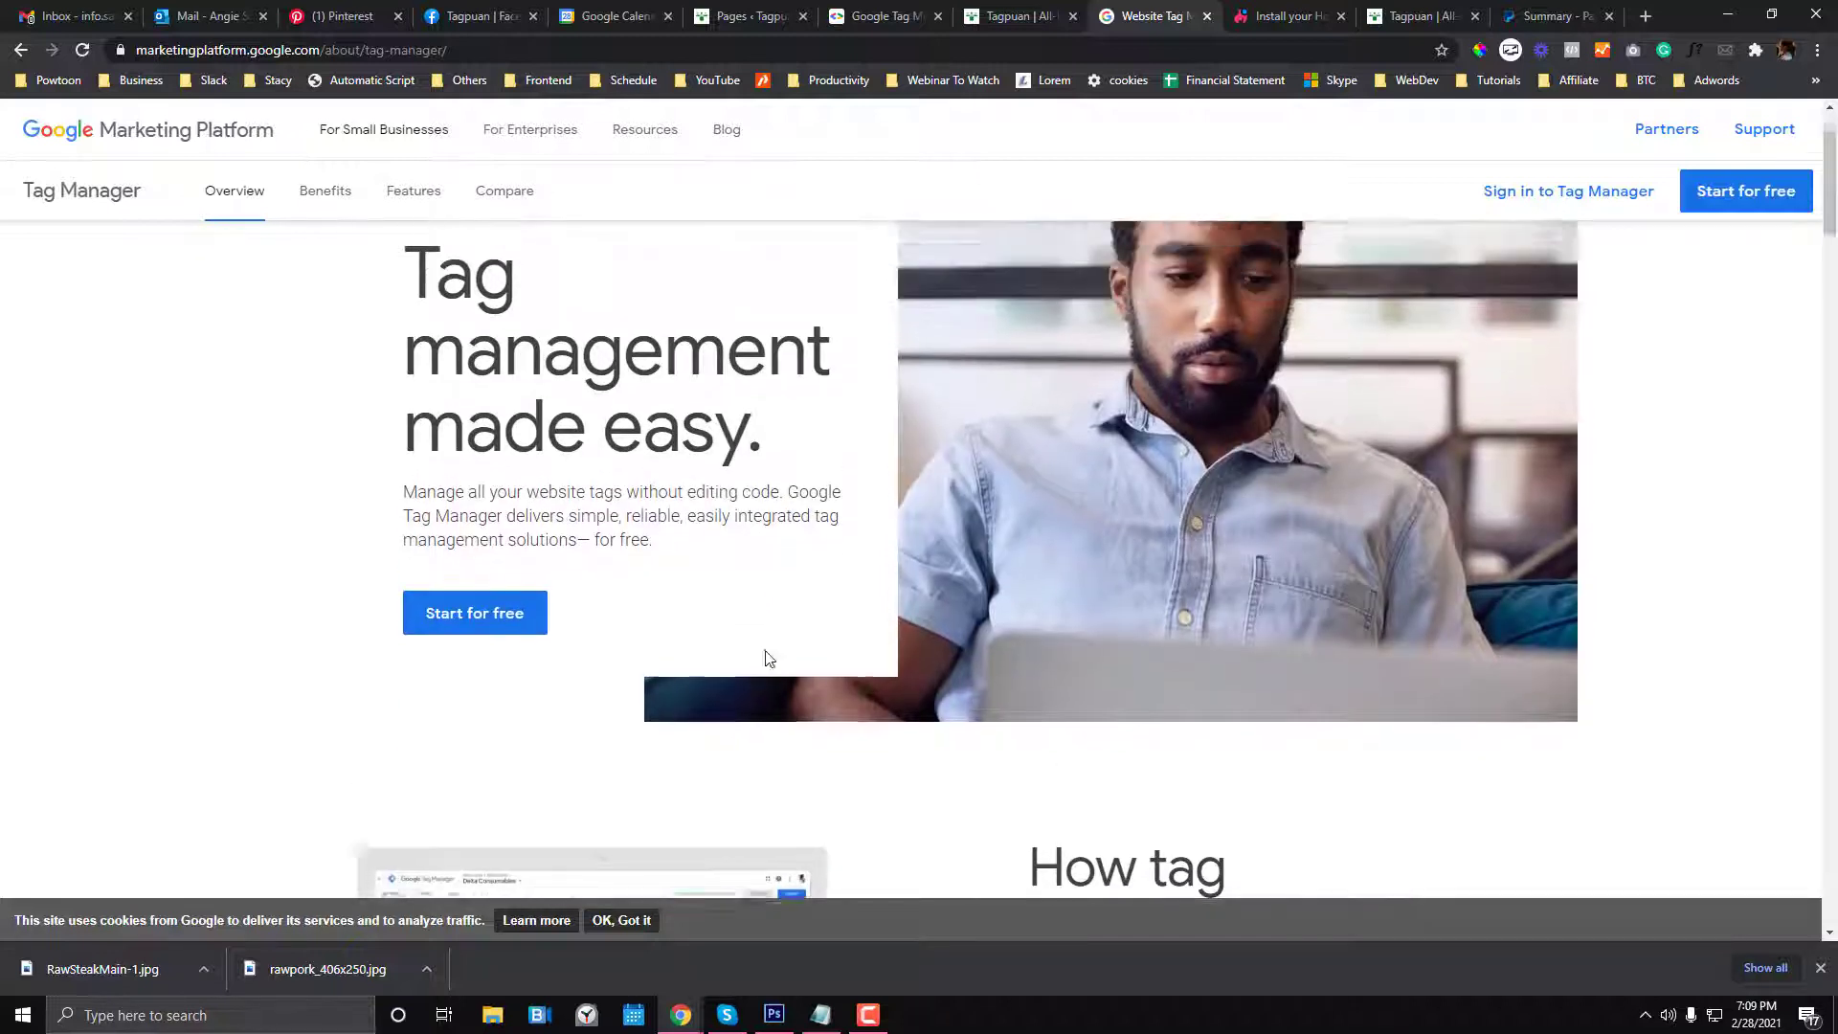
click(1551, 205)
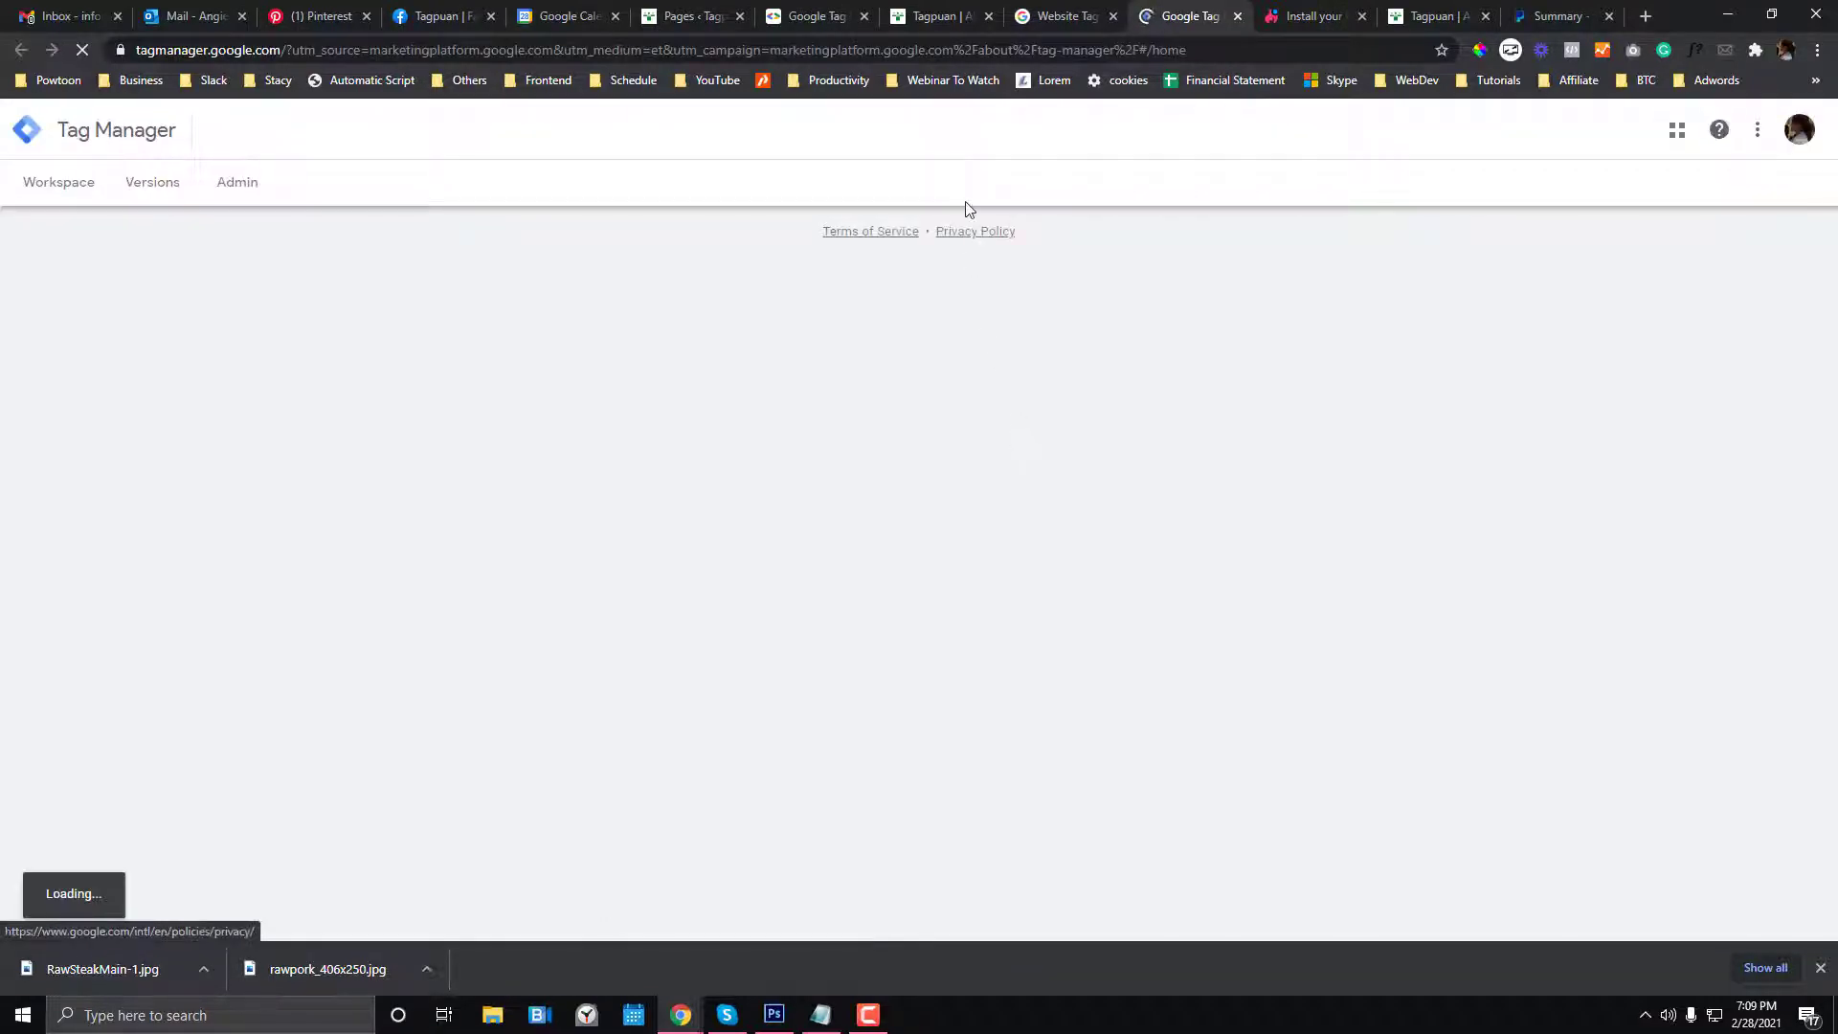
click(900, 15)
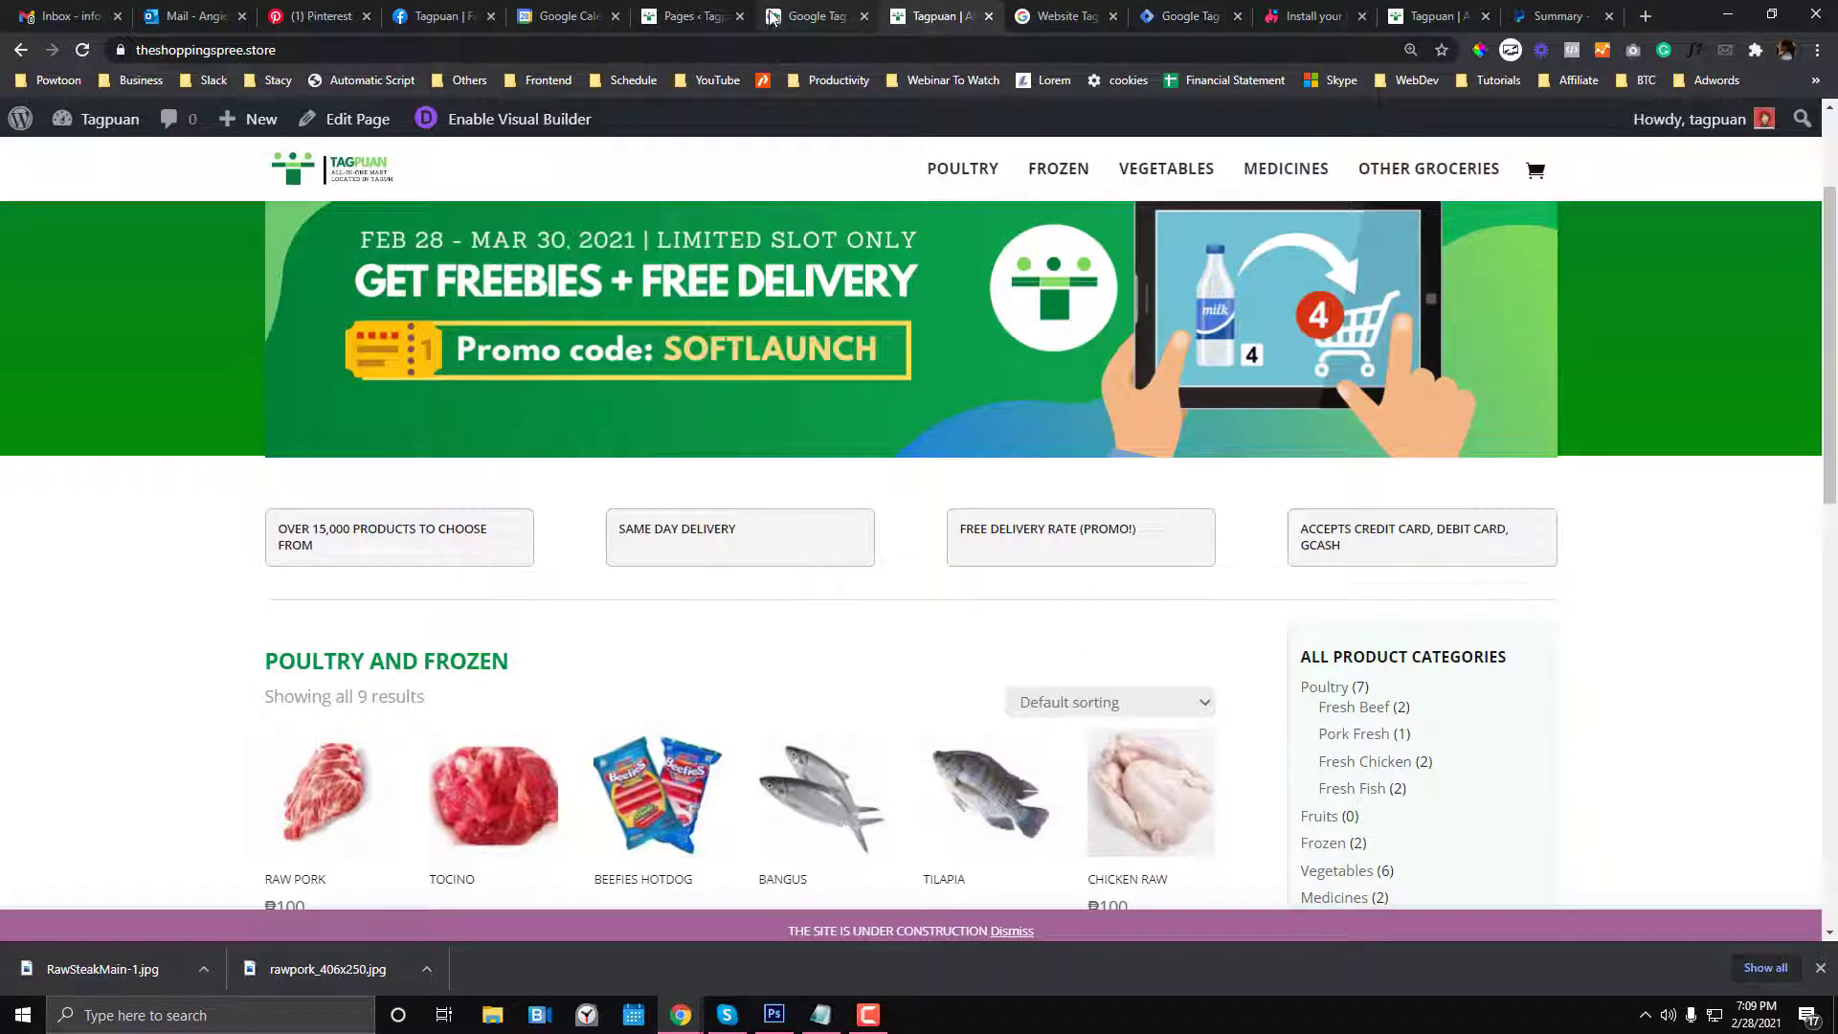
click(694, 16)
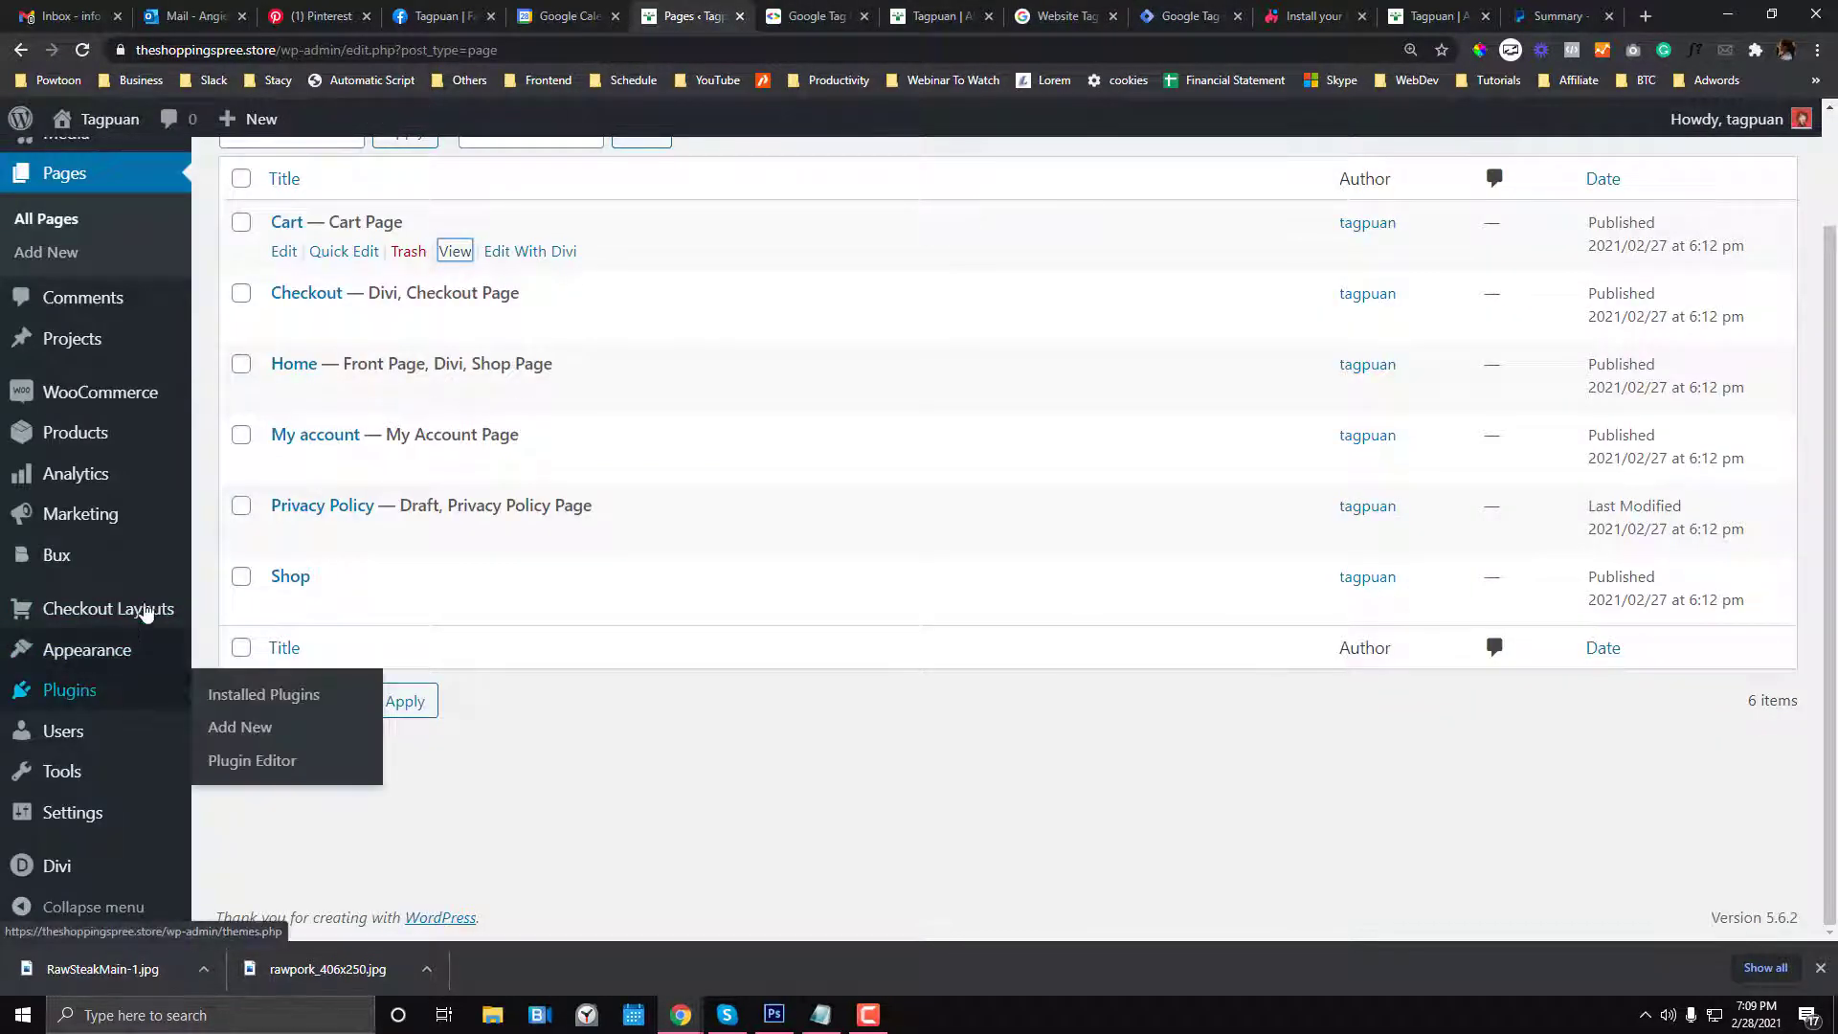
click(1178, 16)
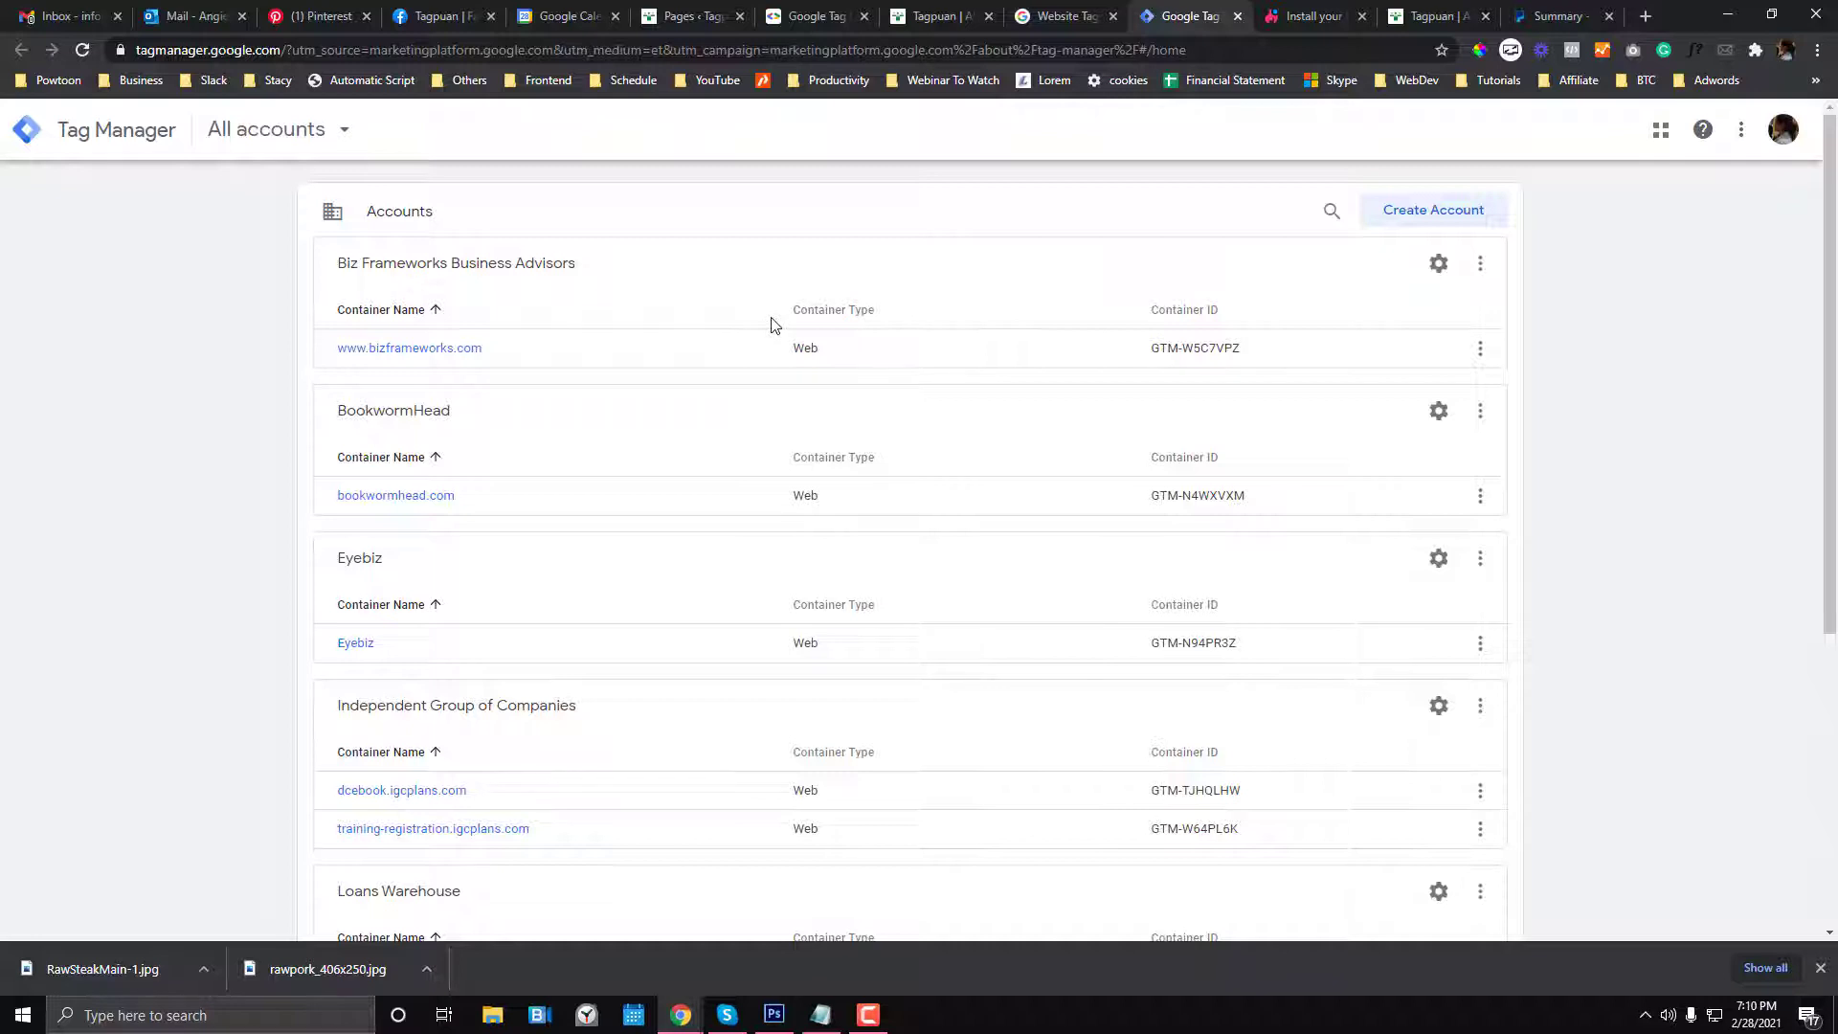
- Start a new account named Tagpuan in the Philippines, opting in to anonymous data sharing
click(1455, 213)
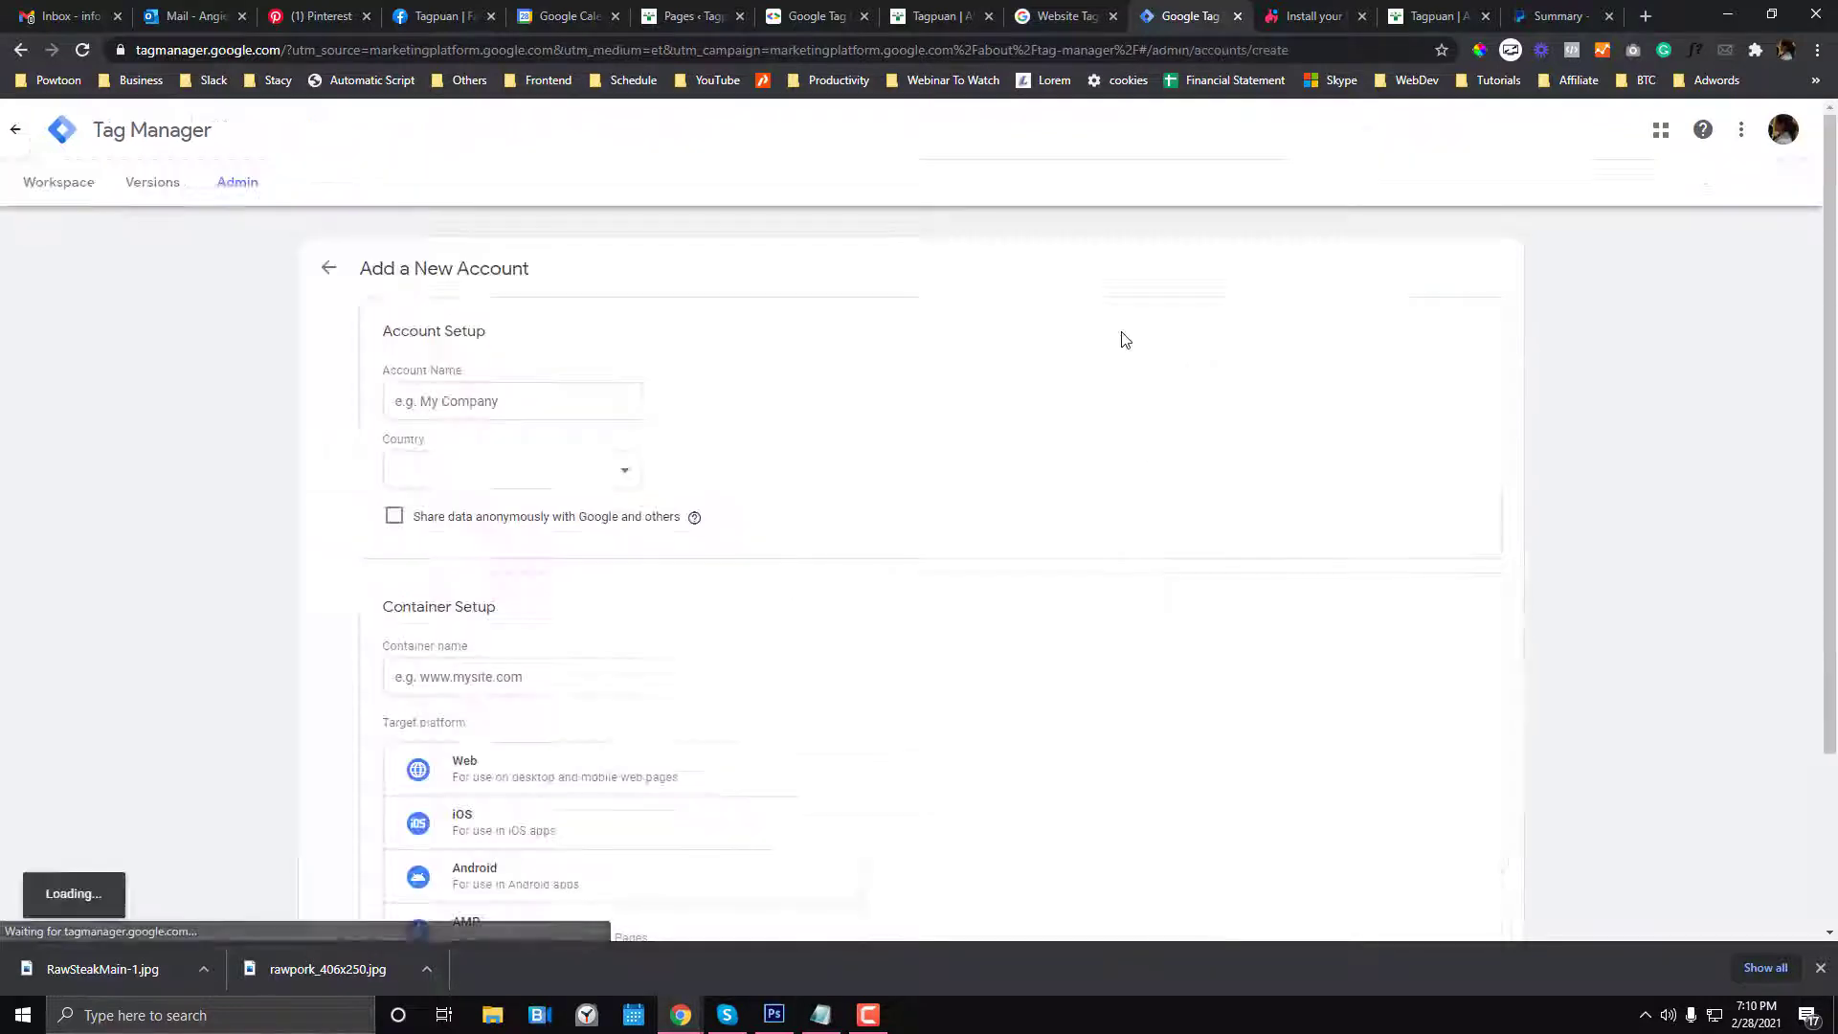
click(488, 401)
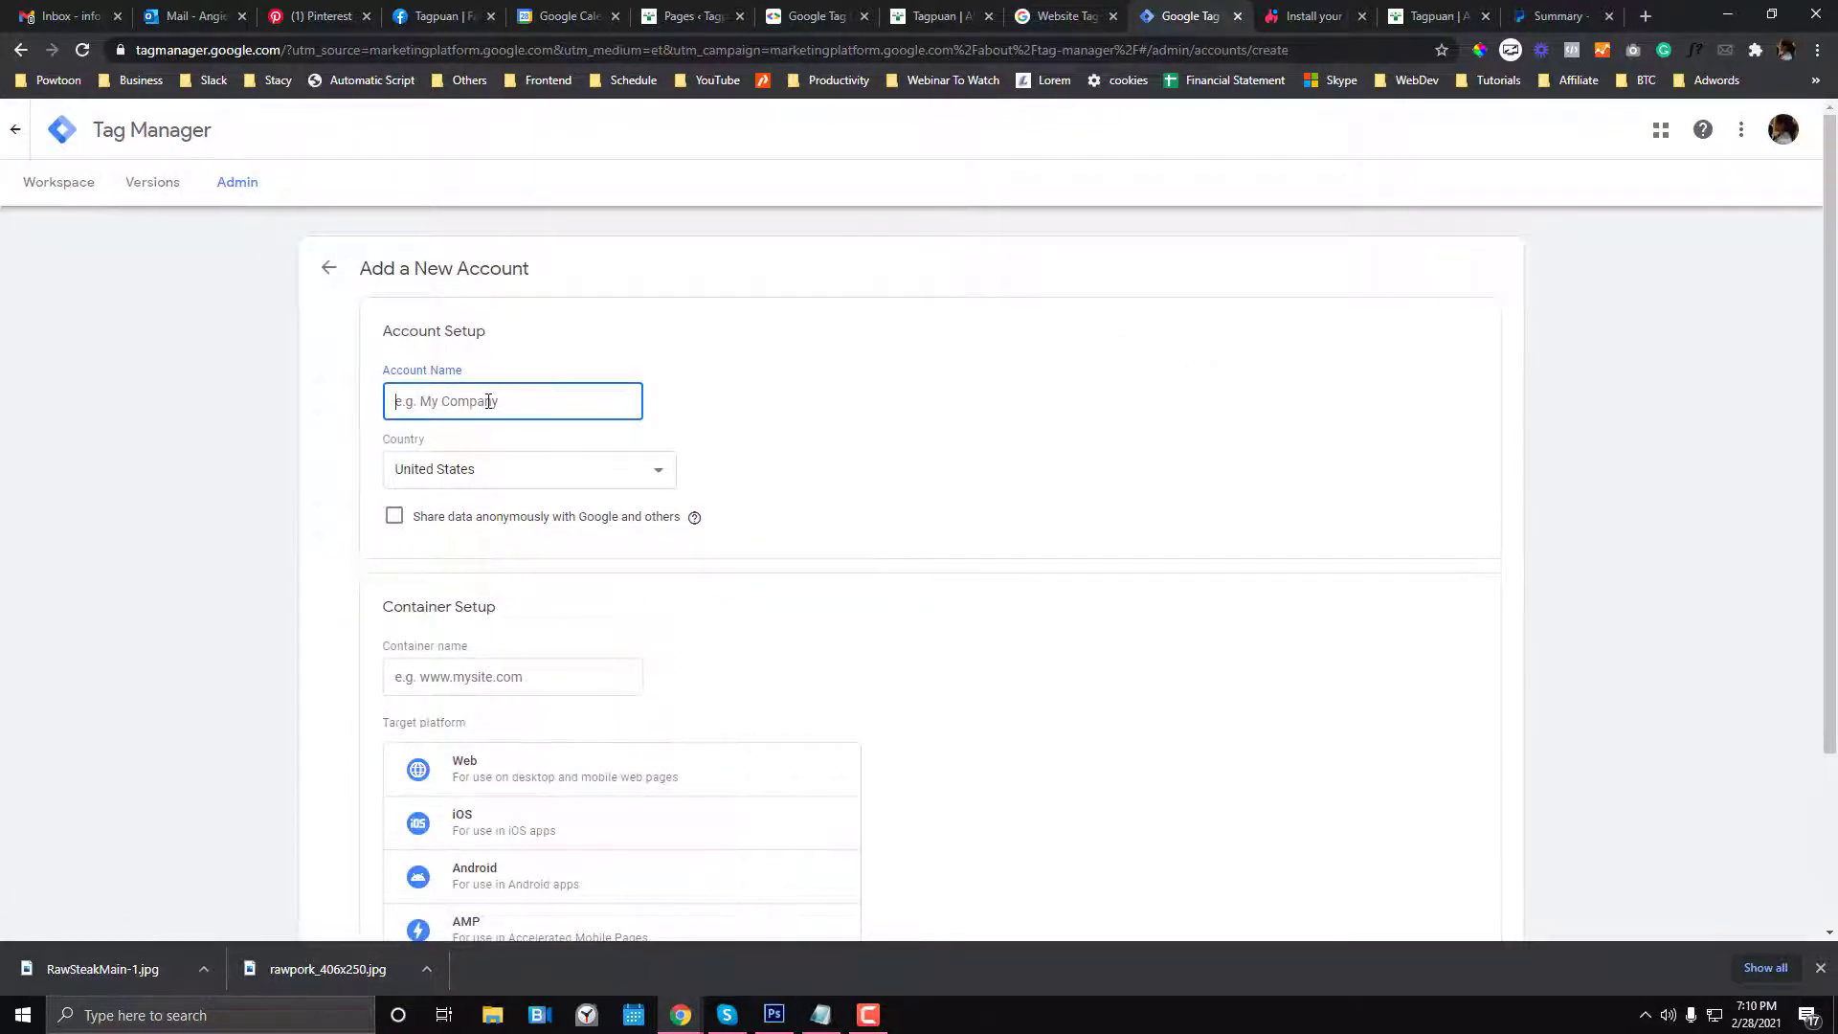
text(Tagpuan)
click(514, 474)
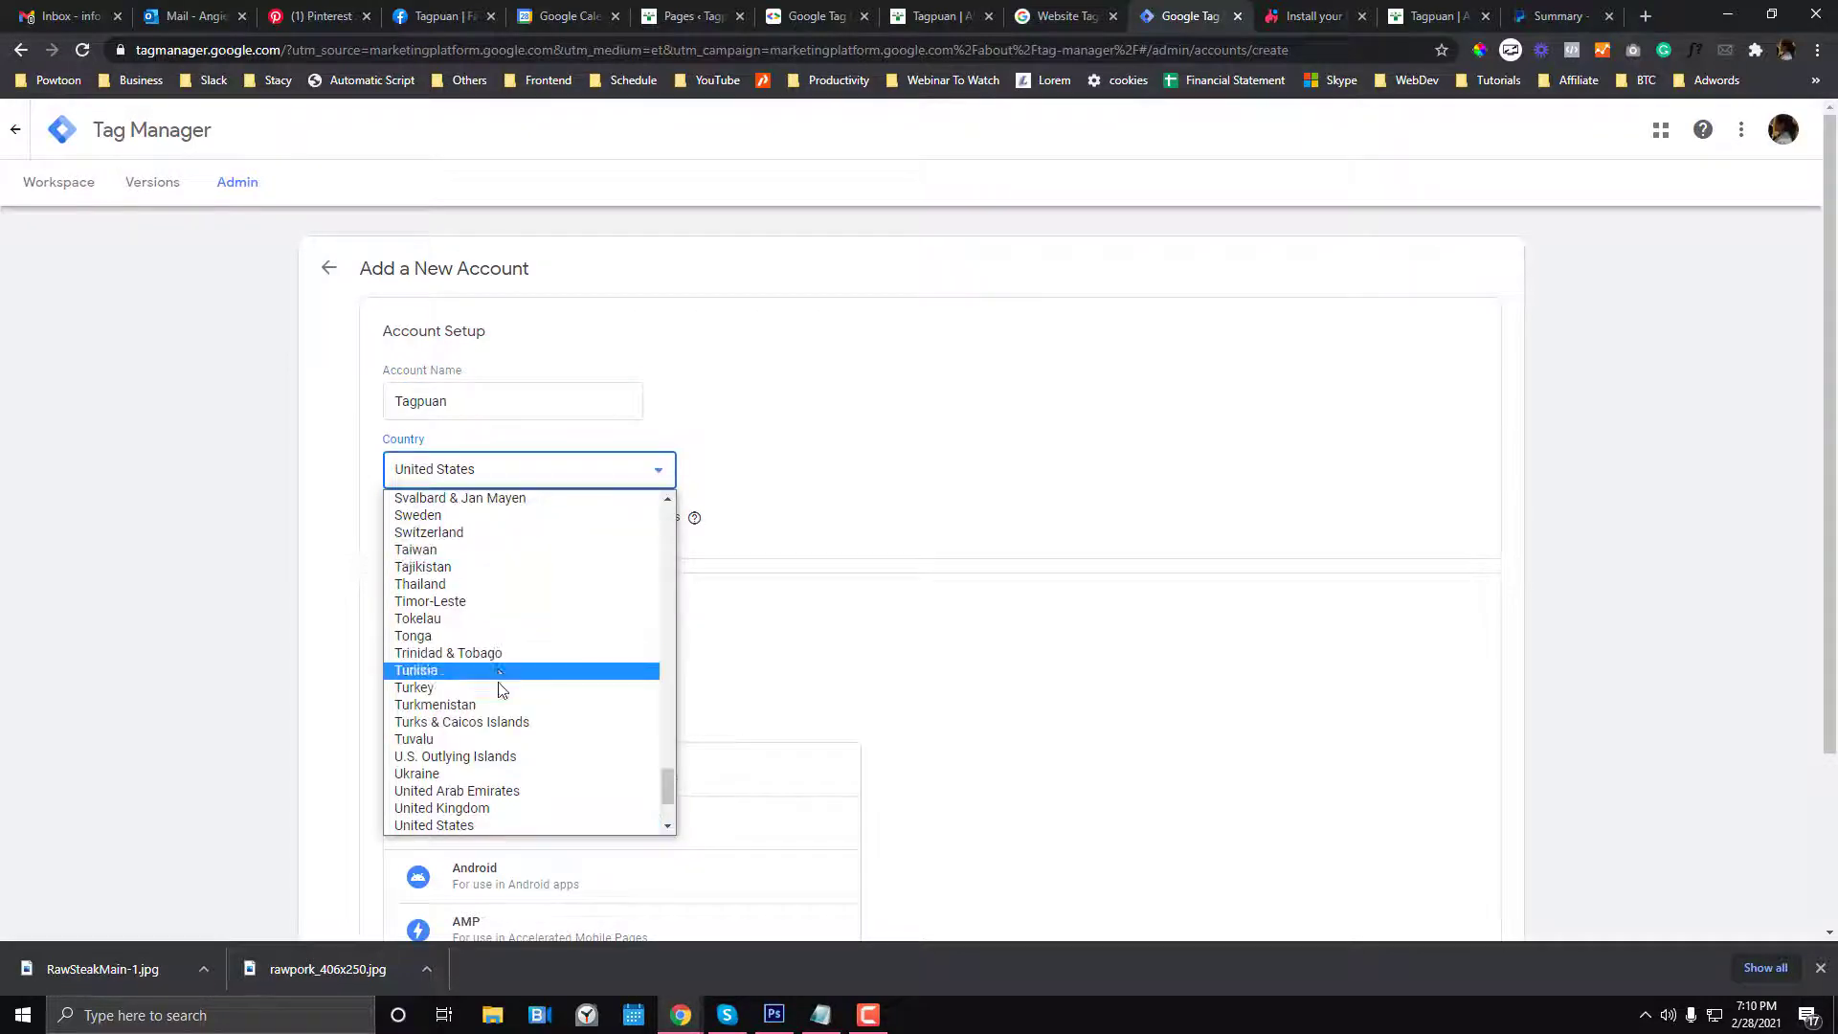
scroll(500, 747, up, 12)
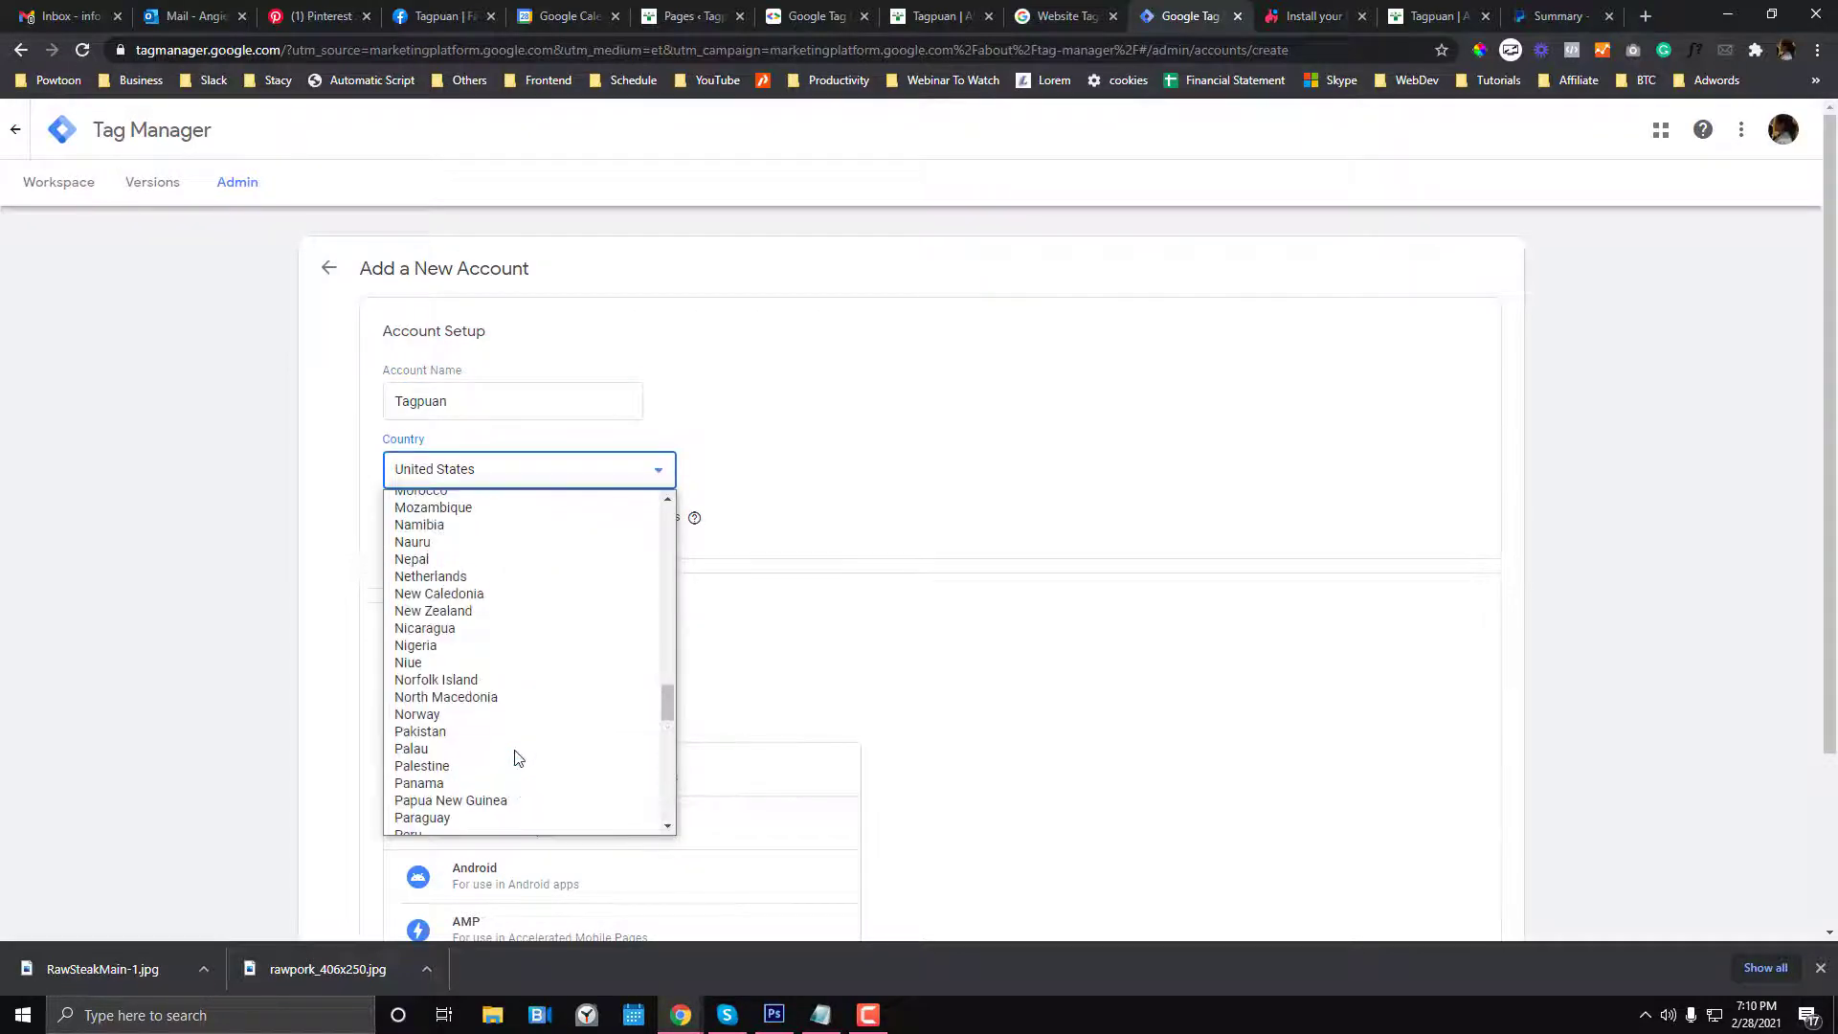
scroll(490, 776, down, 2)
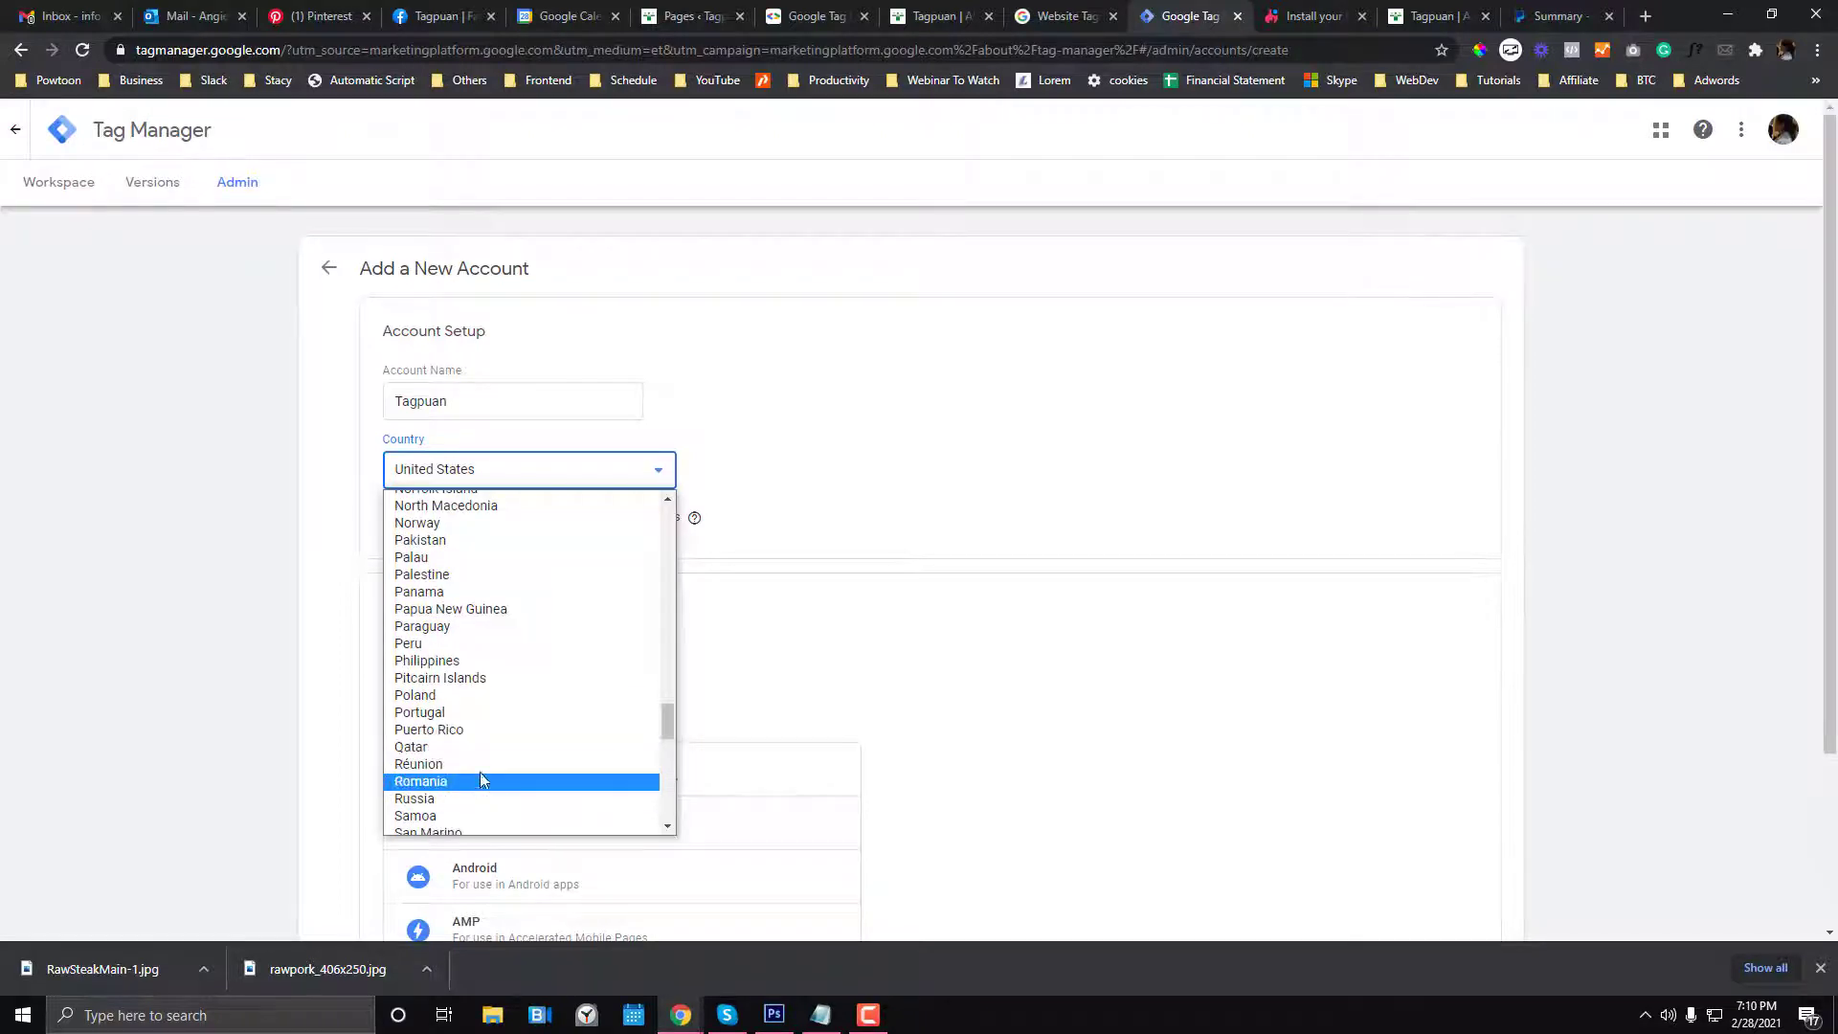
click(481, 661)
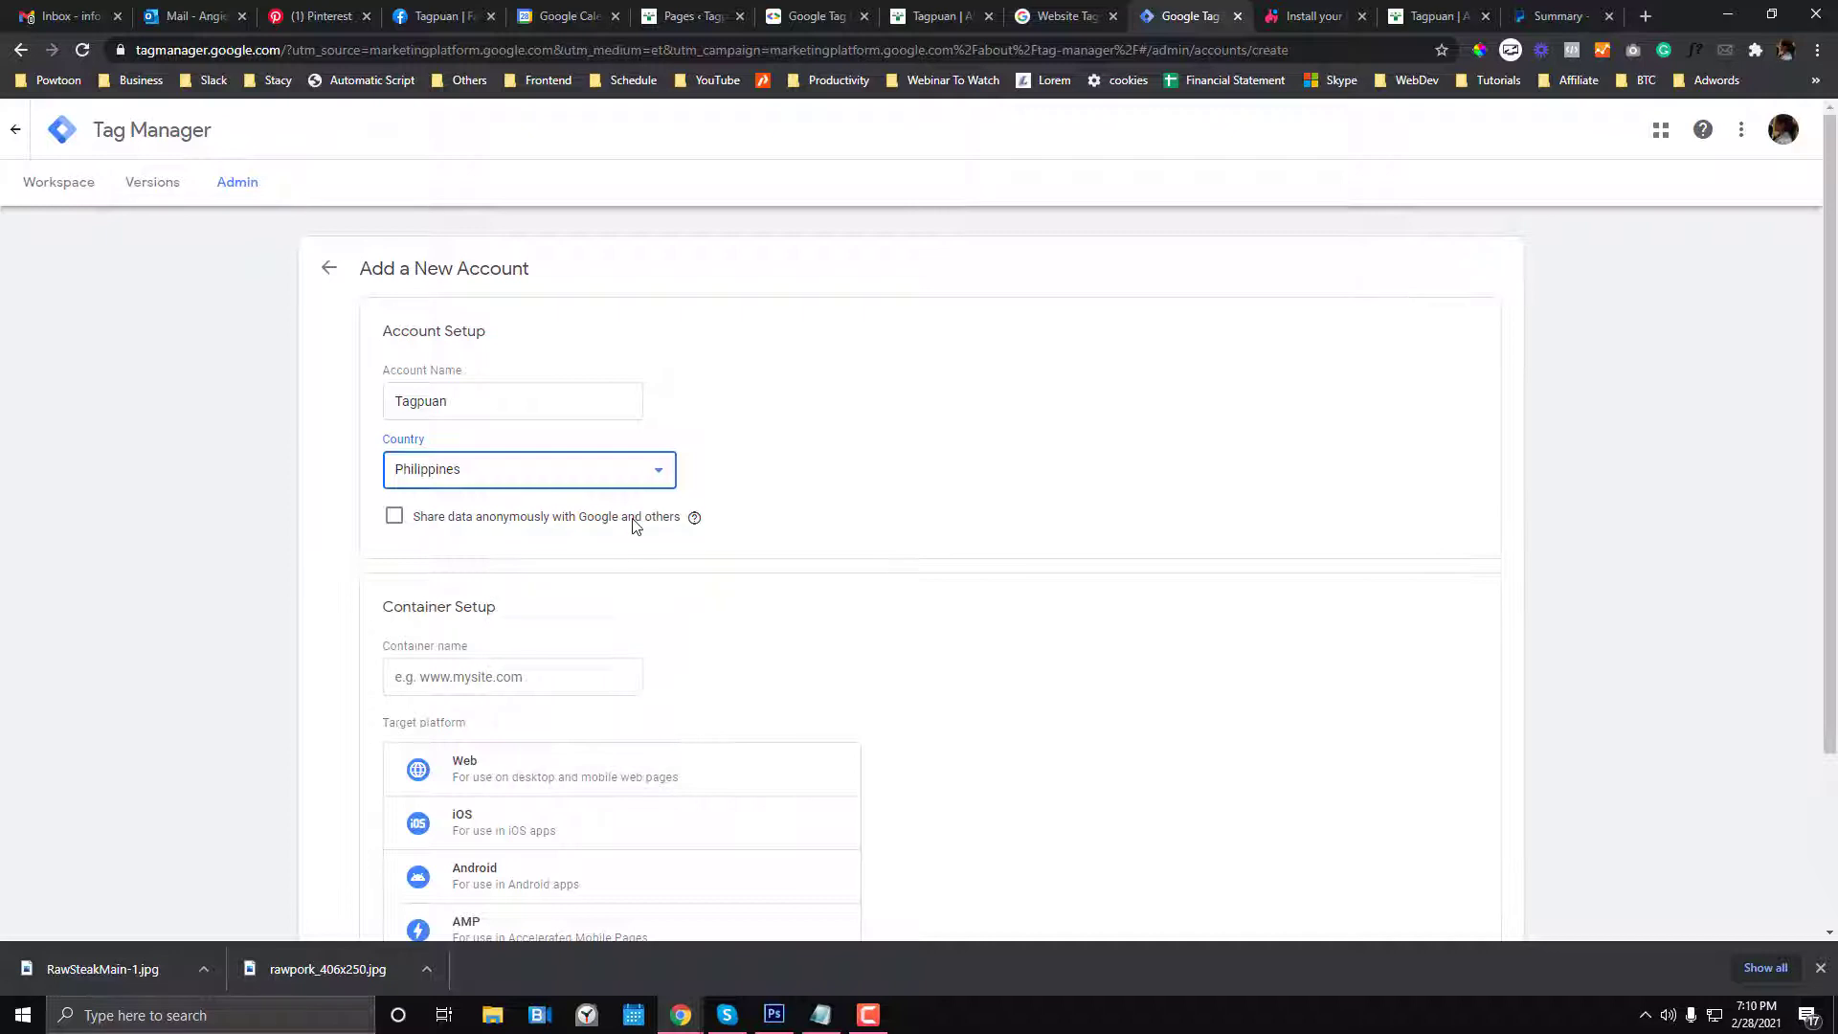
click(695, 518)
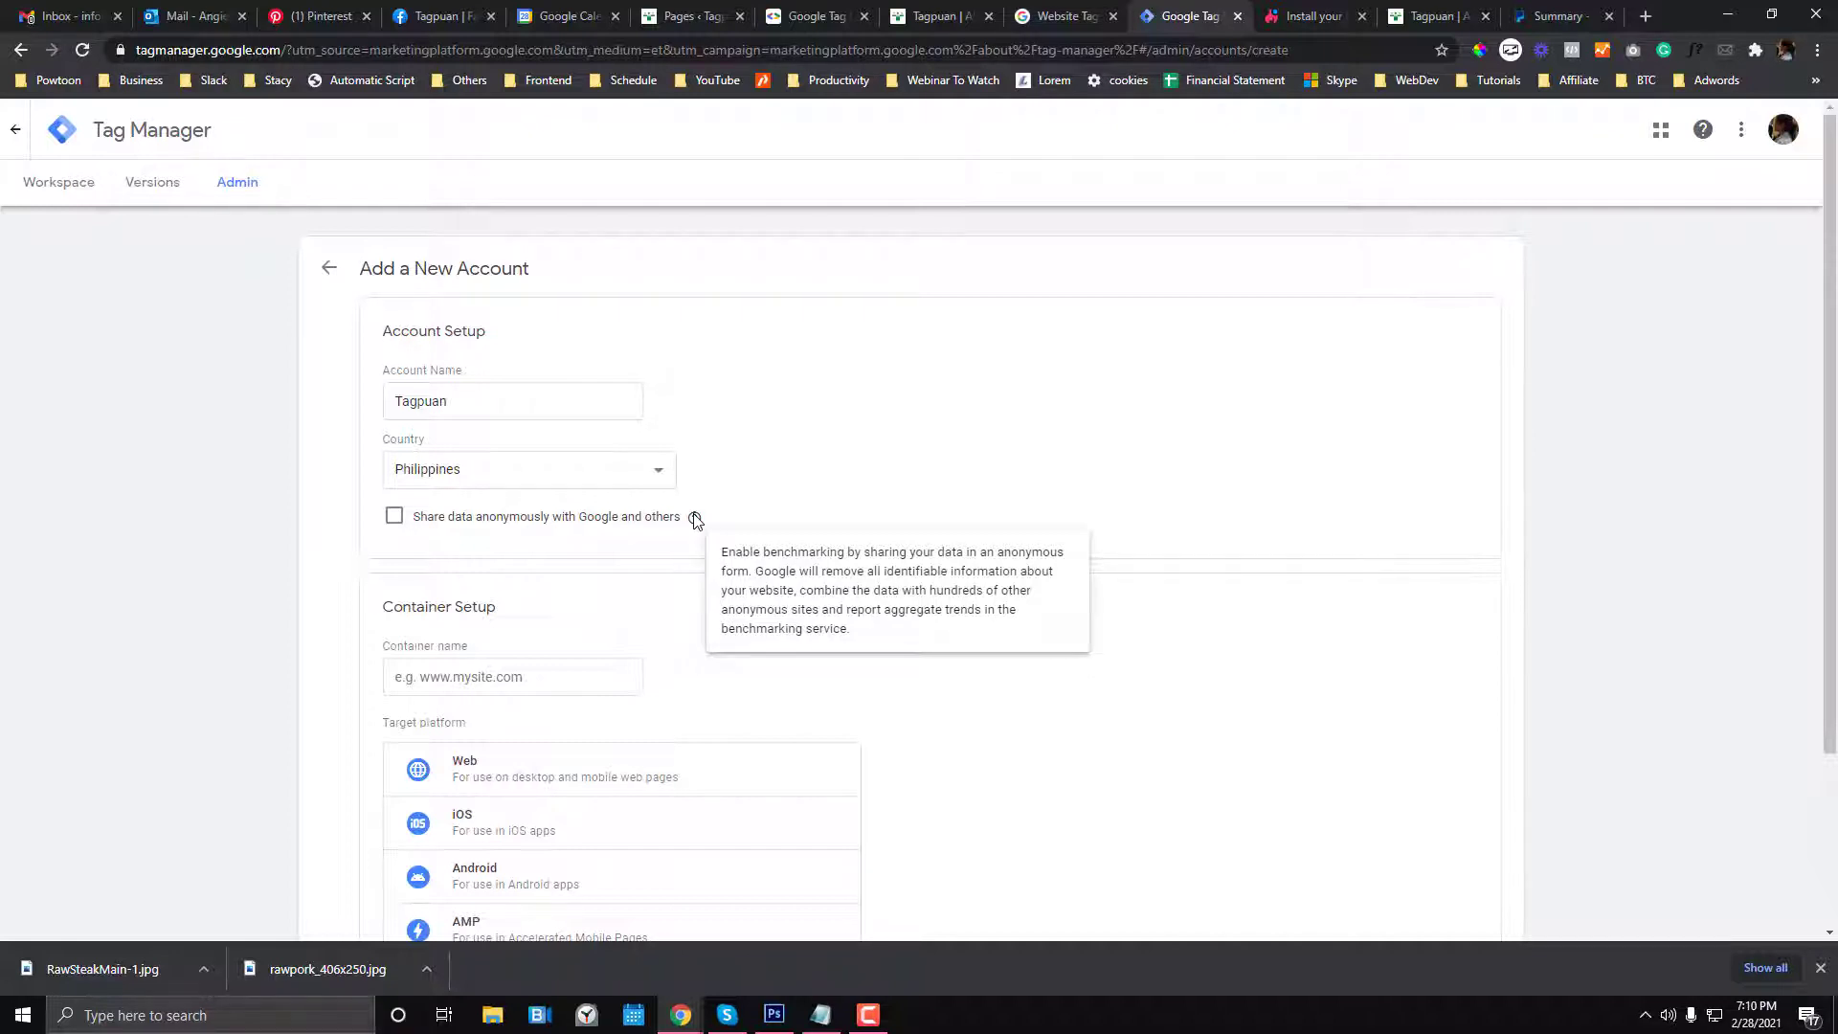
click(393, 517)
scroll(657, 698, down, 3)
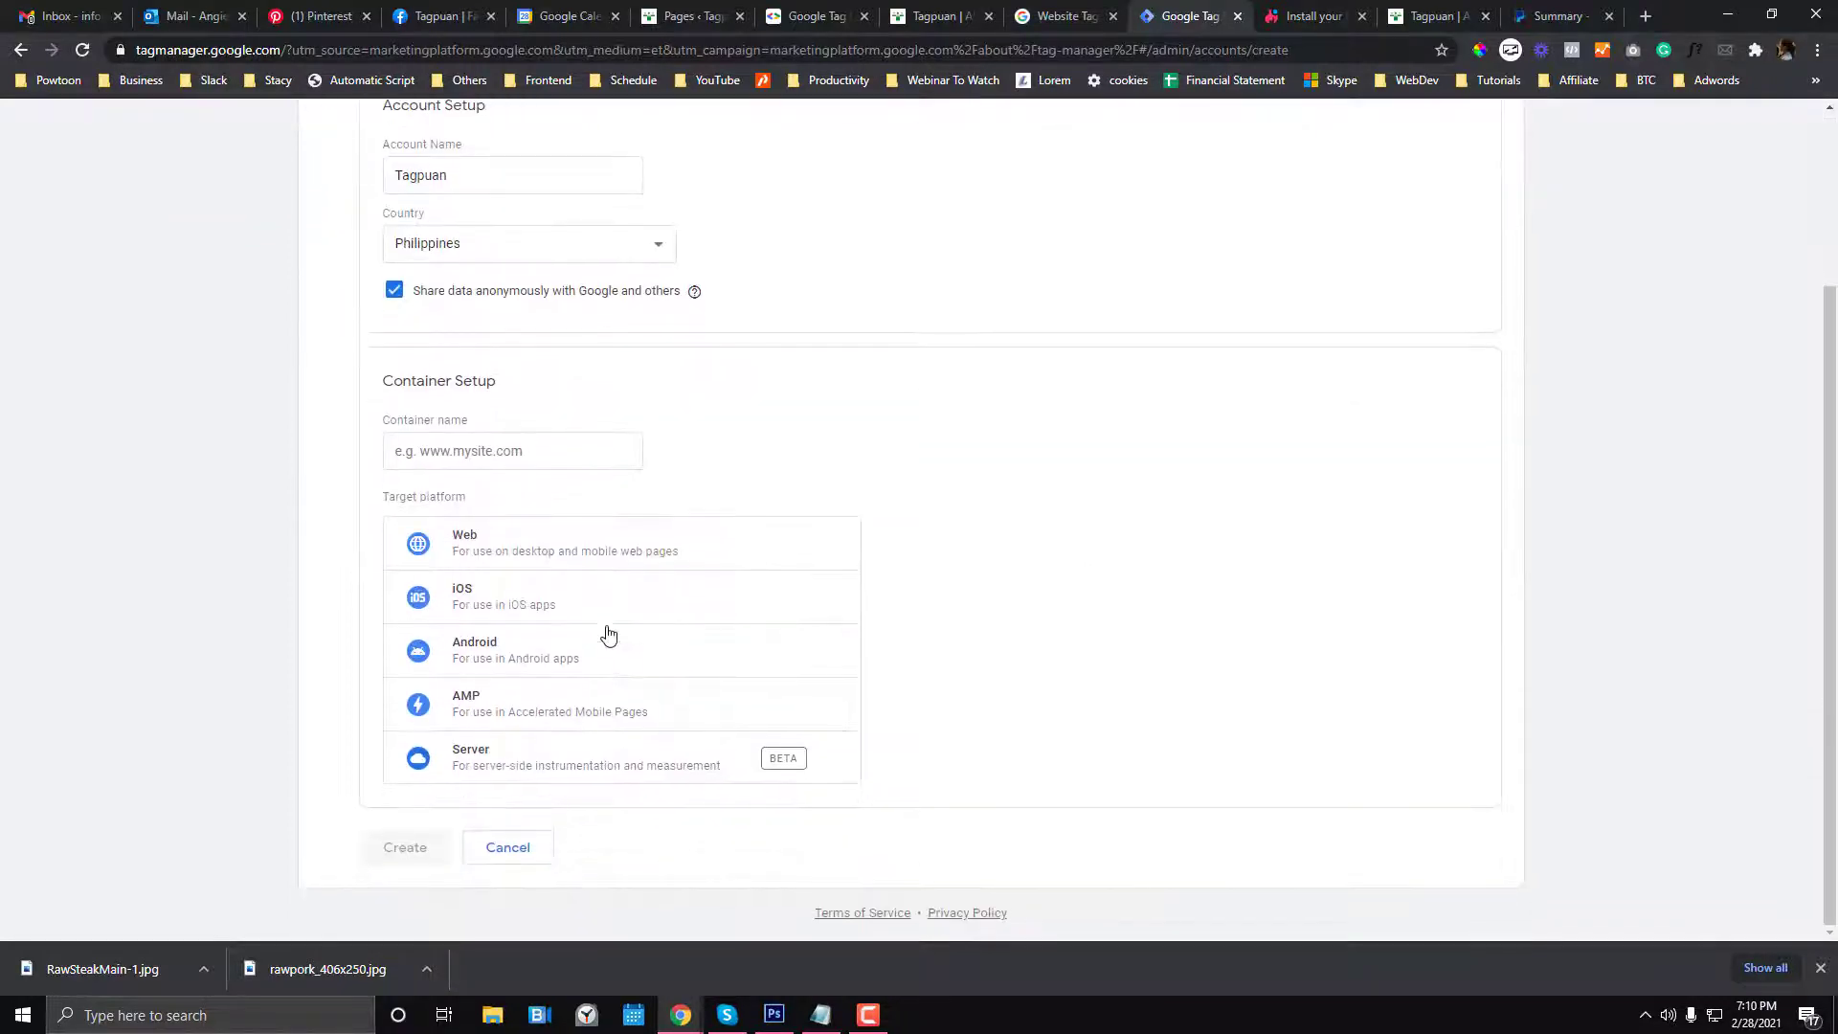
- Name the container theshoppingspree.store from the store's address, choose Web, and create it
click(461, 448)
click(933, 15)
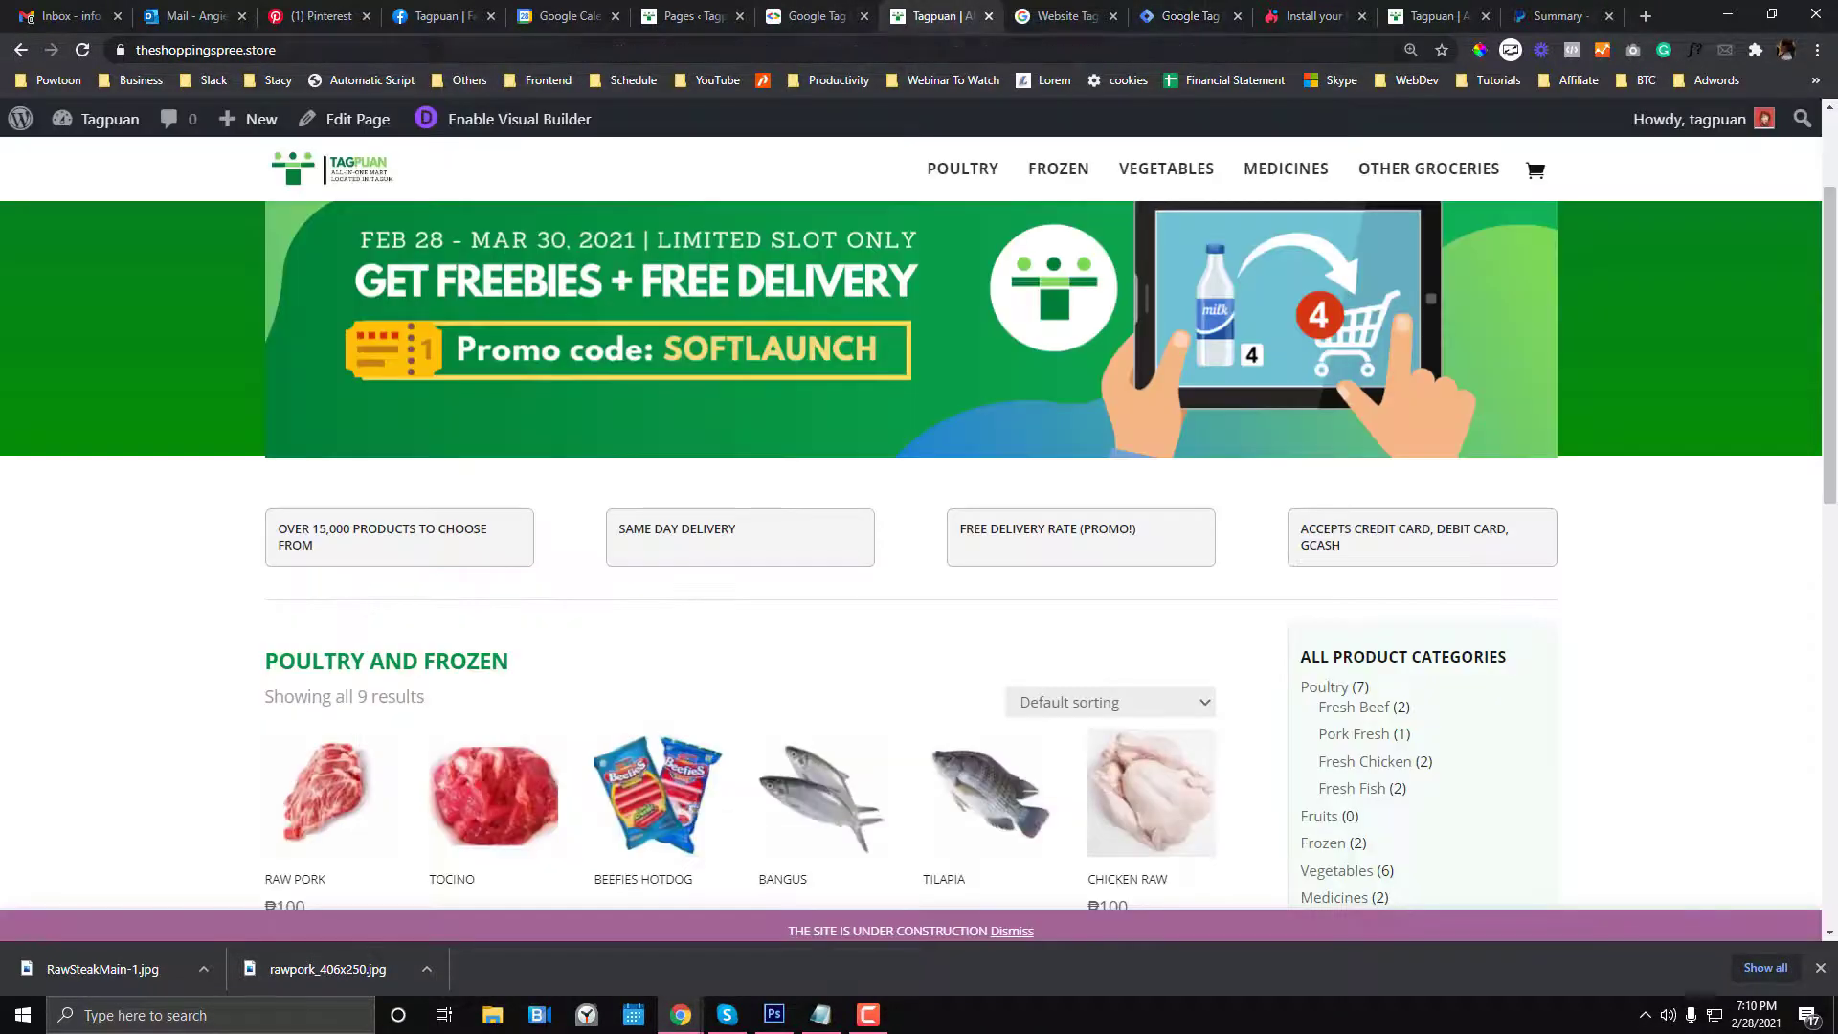
click(1192, 15)
text(https://theshoppingspree.store/)
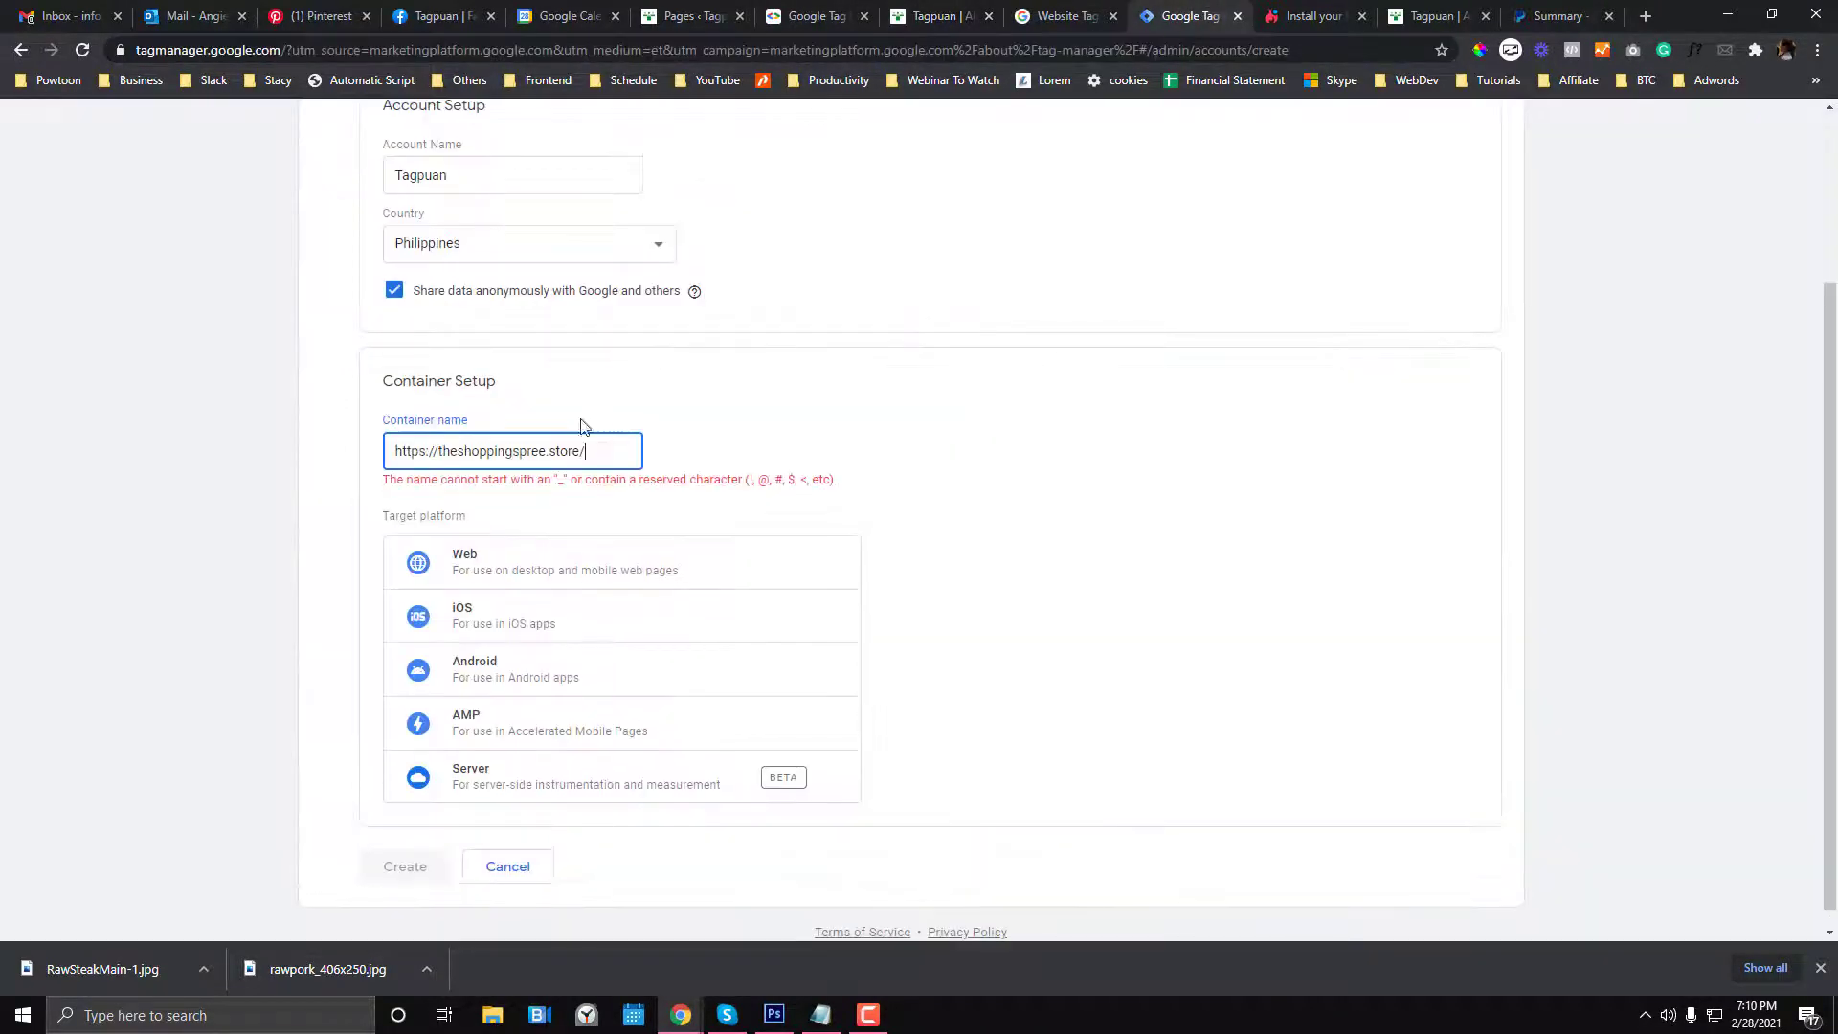
drag(441, 455, 394, 452)
key(BackSpace)
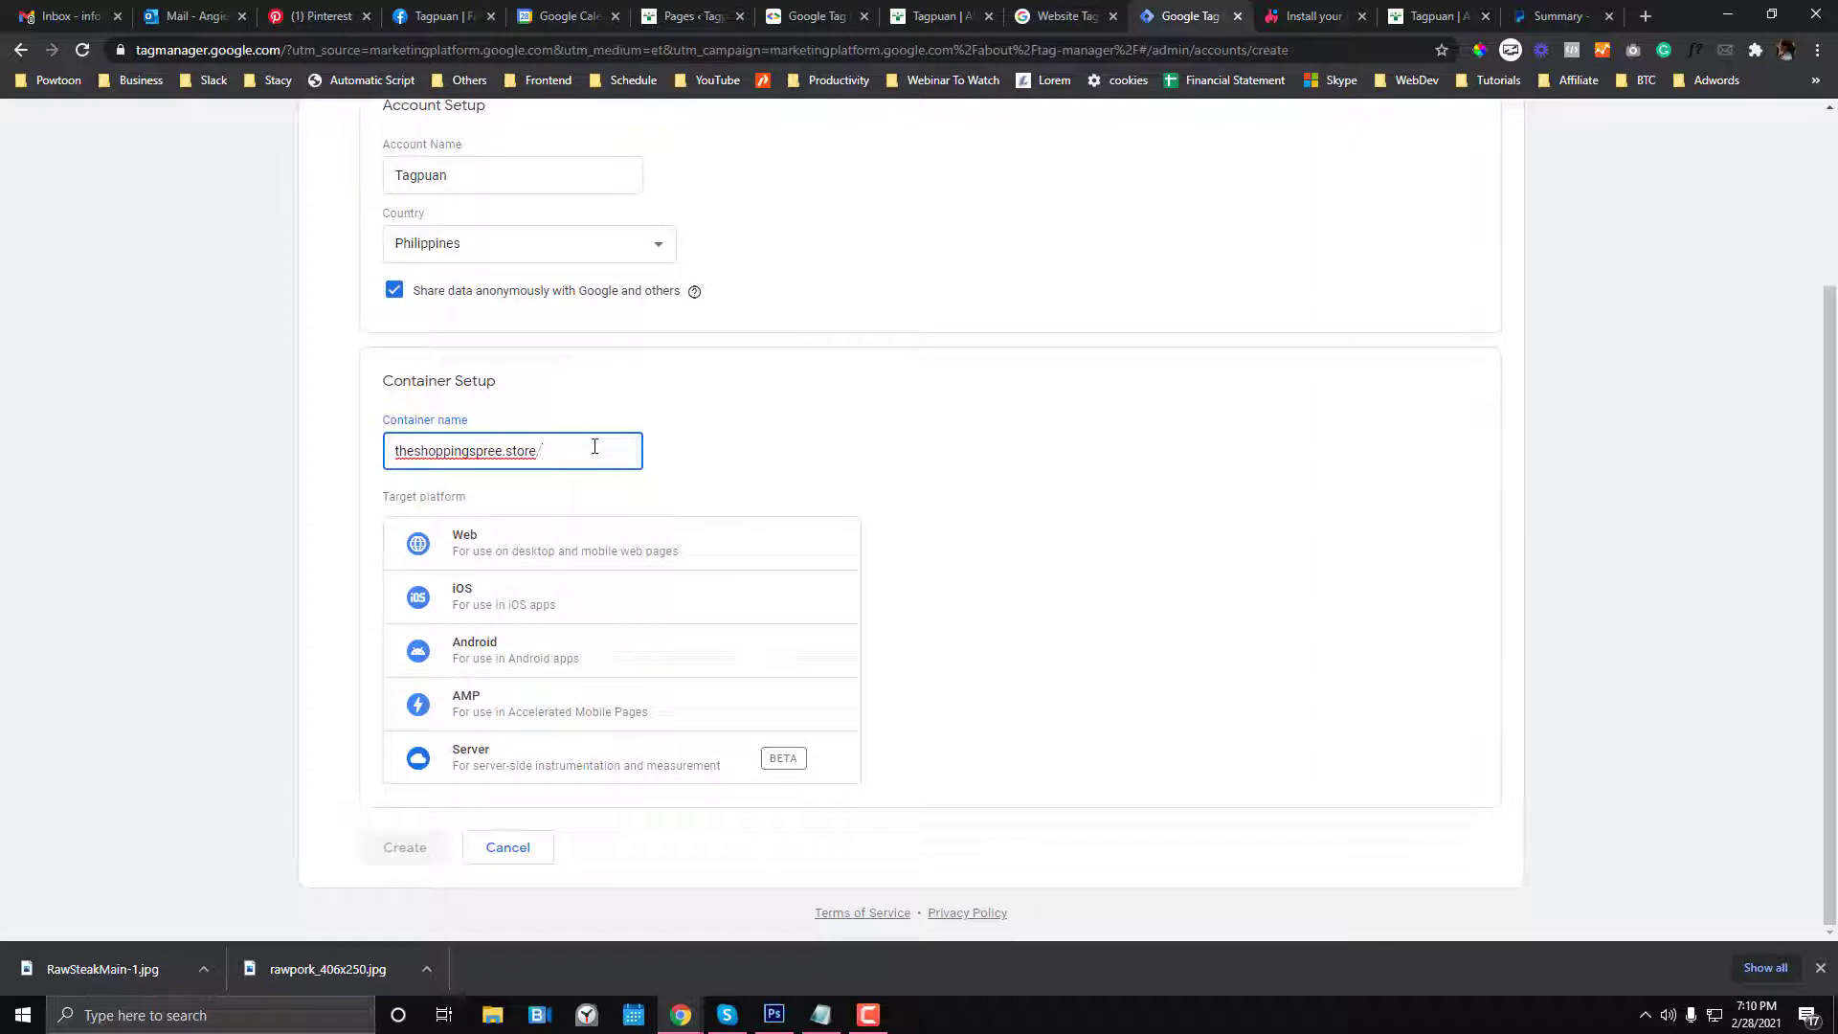
key(BackSpace)
click(941, 17)
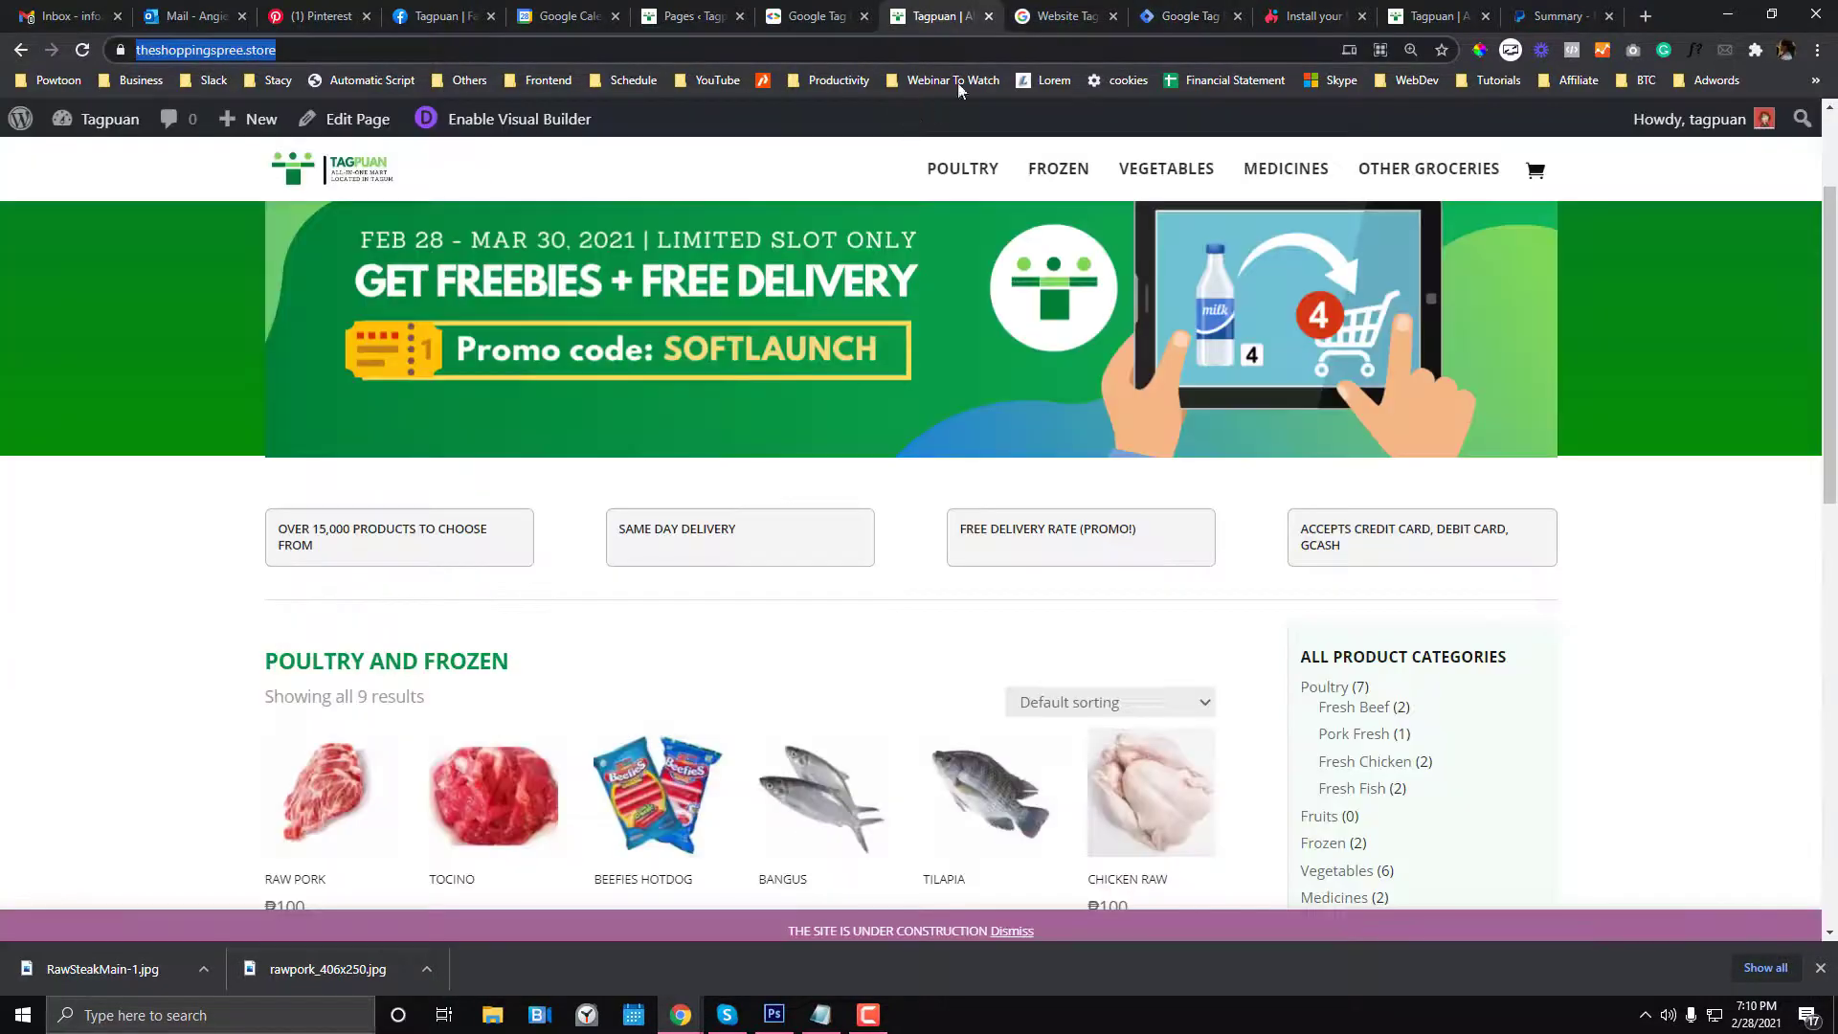
drag(1187, 16, 1064, 8)
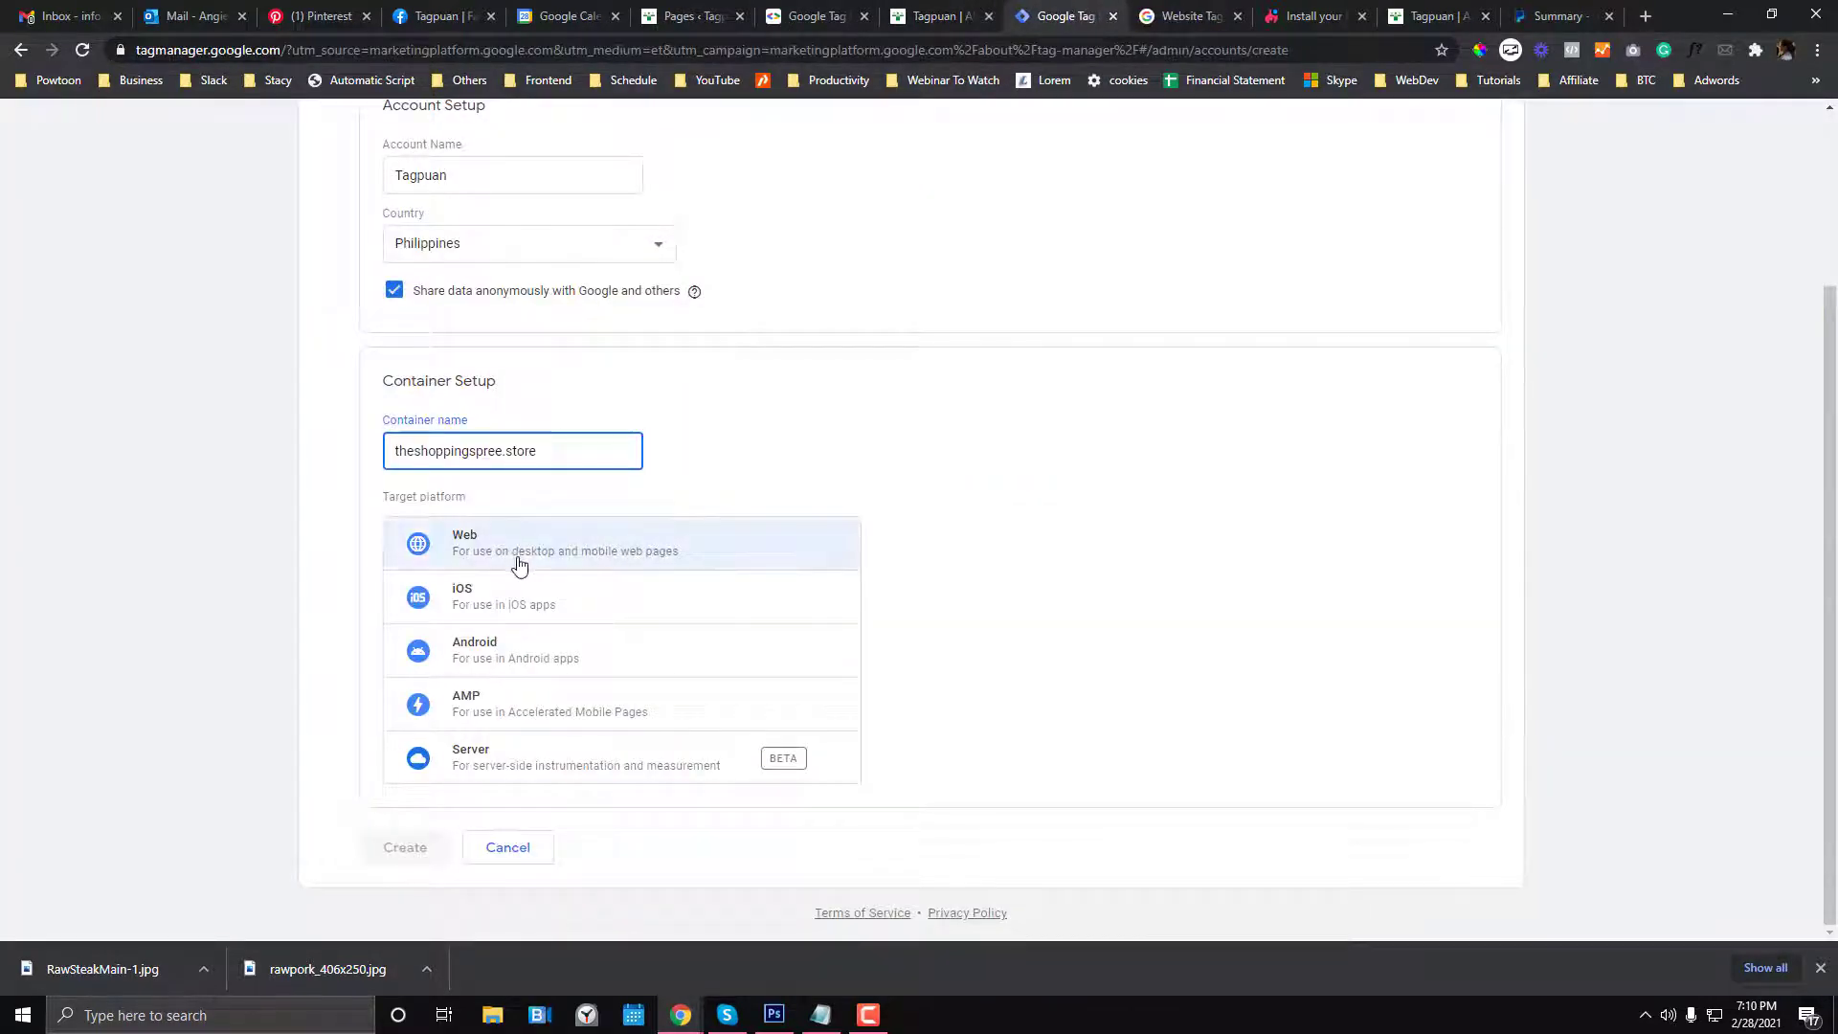
click(581, 560)
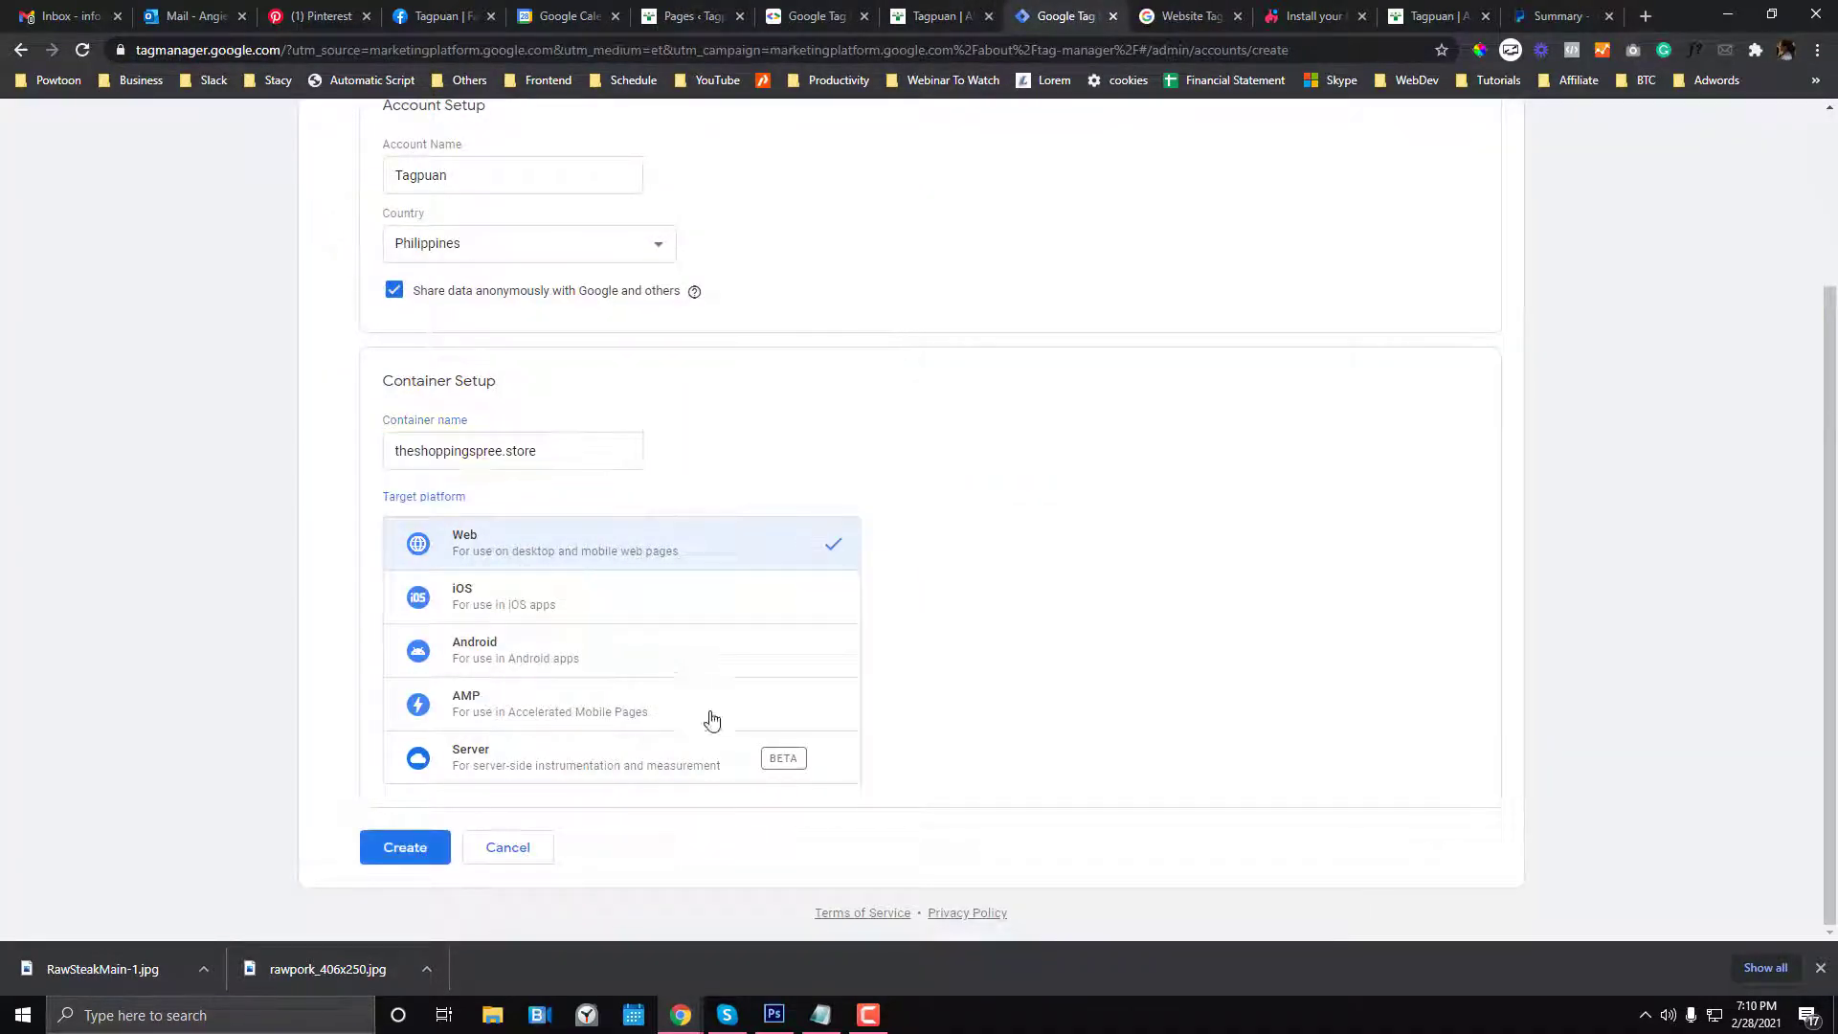
click(395, 848)
scroll(538, 900, down, 2)
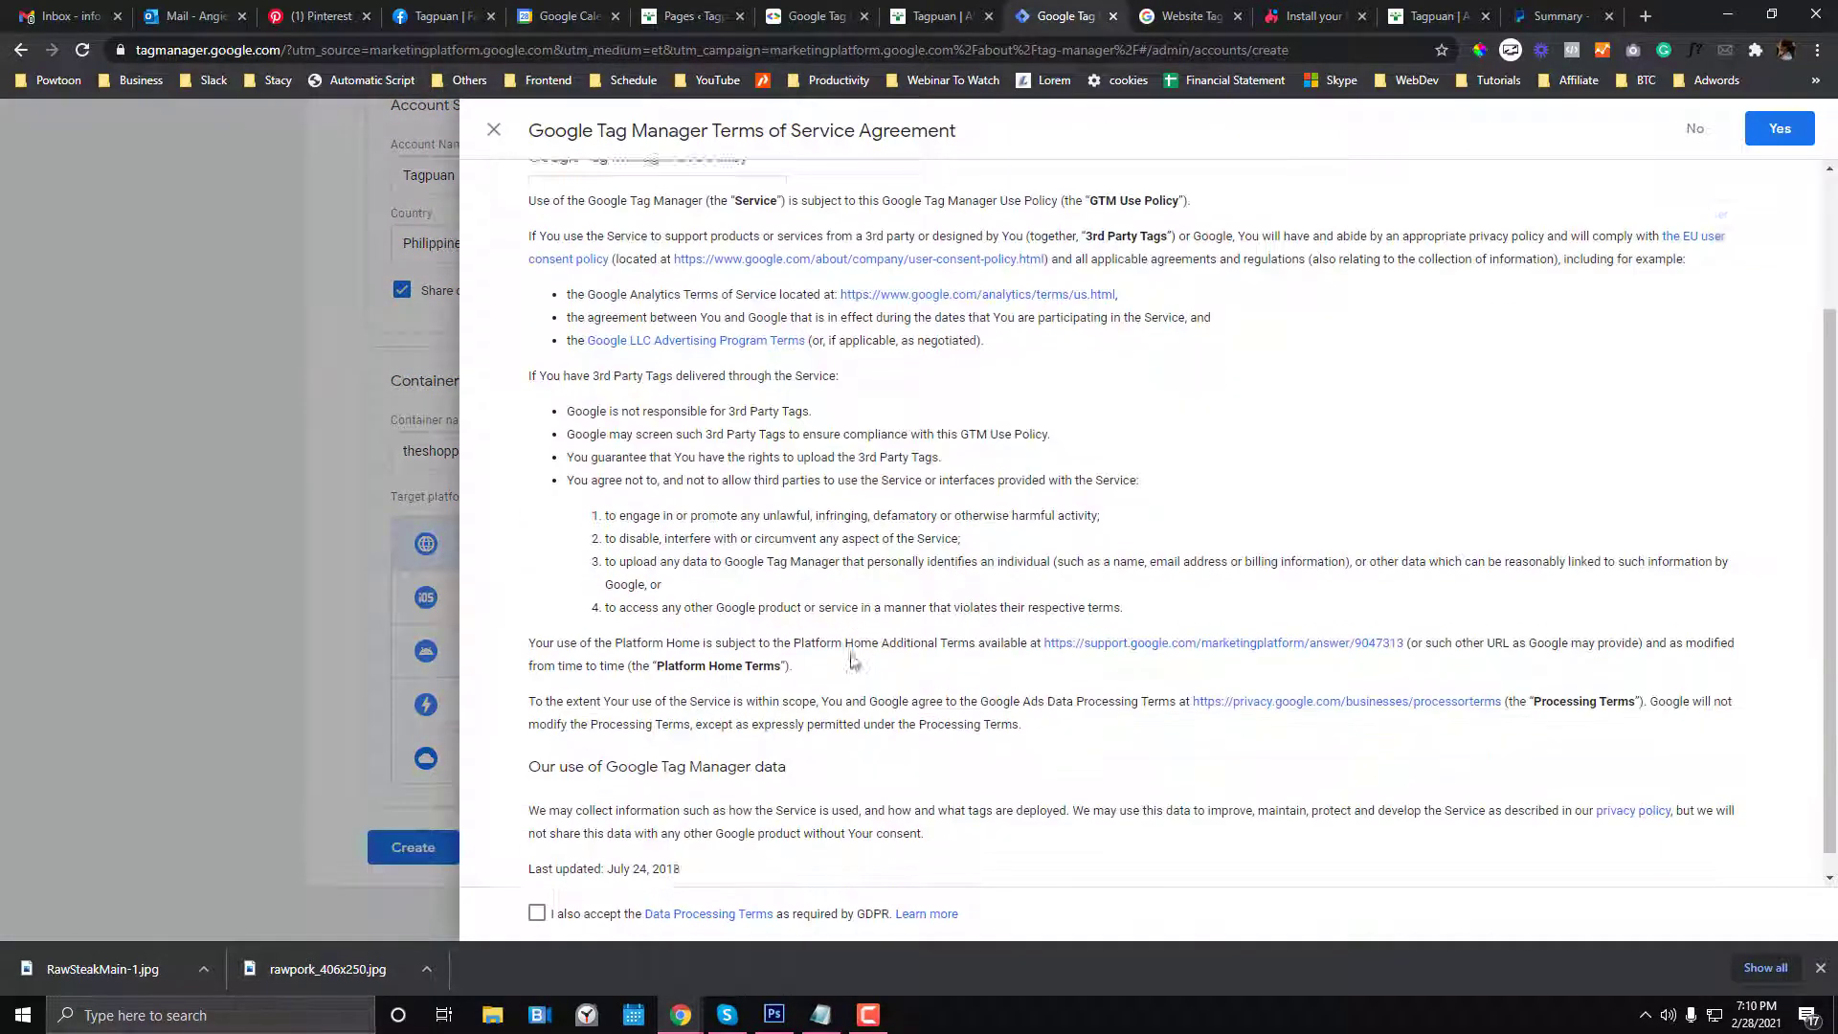
- Accept the GDPR data processing terms and Terms of Service, then select the head install snippet
click(538, 913)
click(1779, 128)
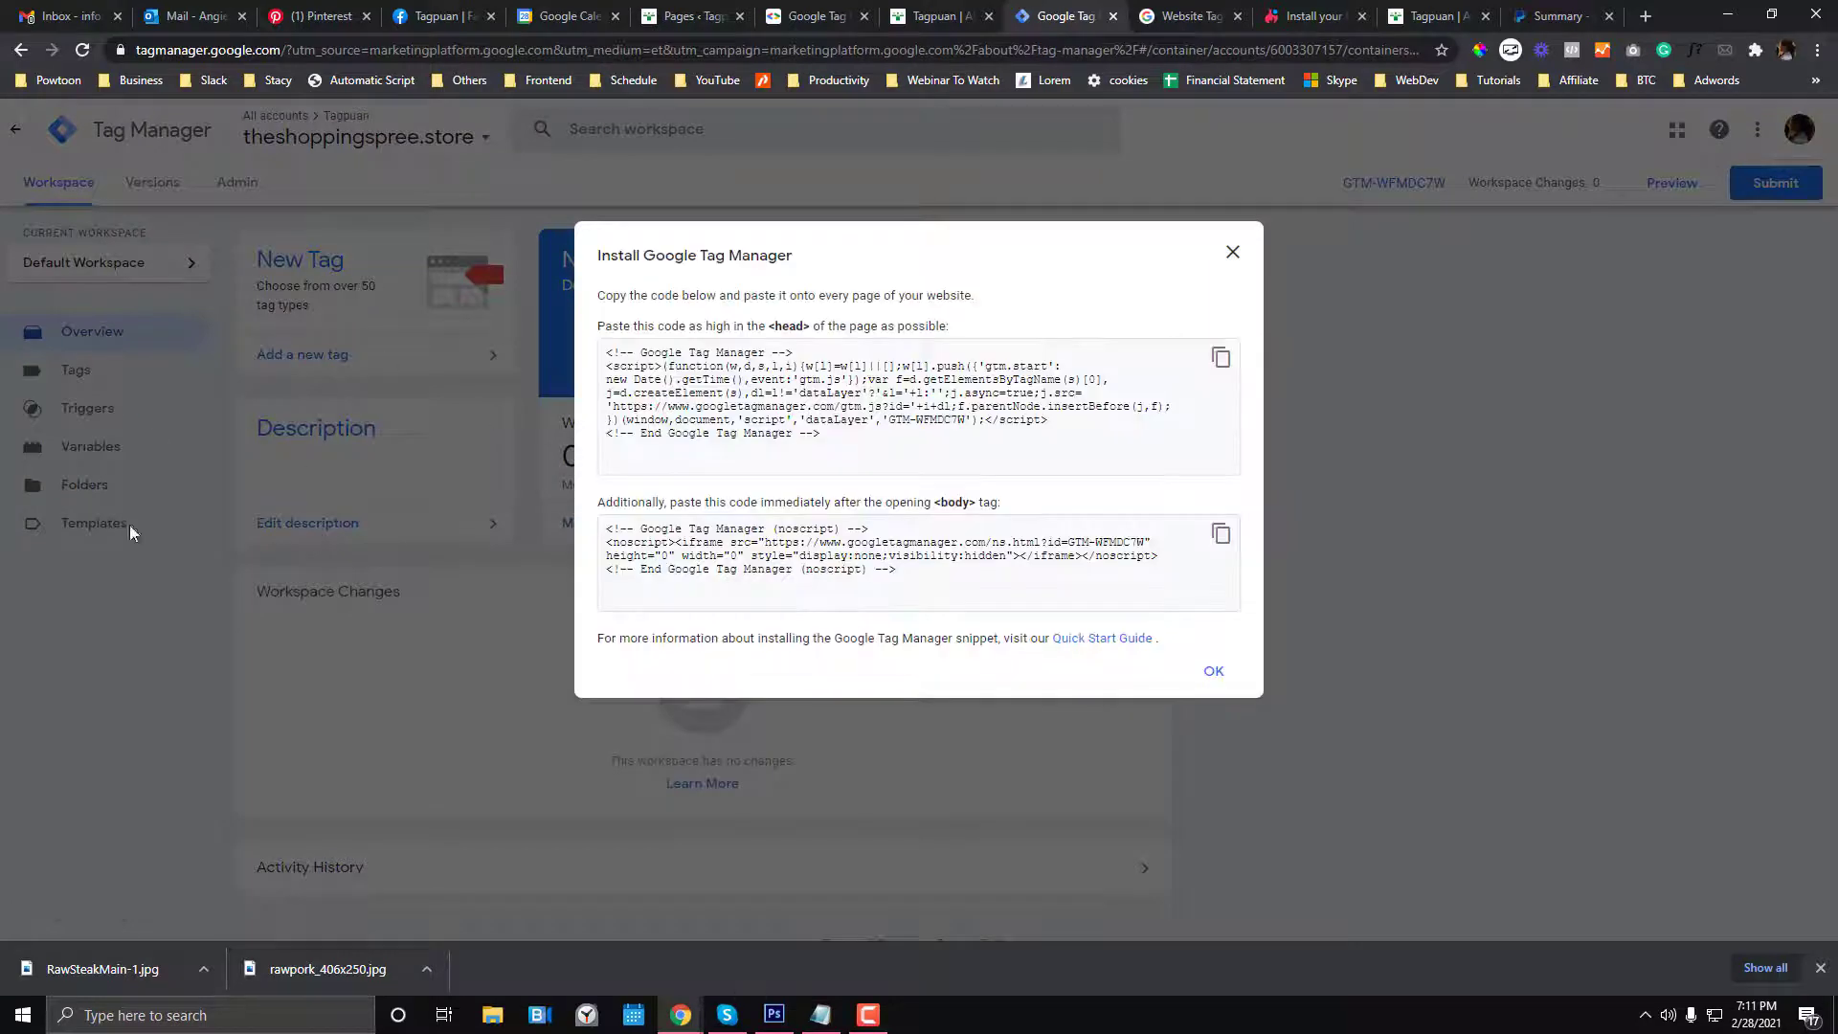
drag(606, 351, 715, 466)
key(ctrl+c)
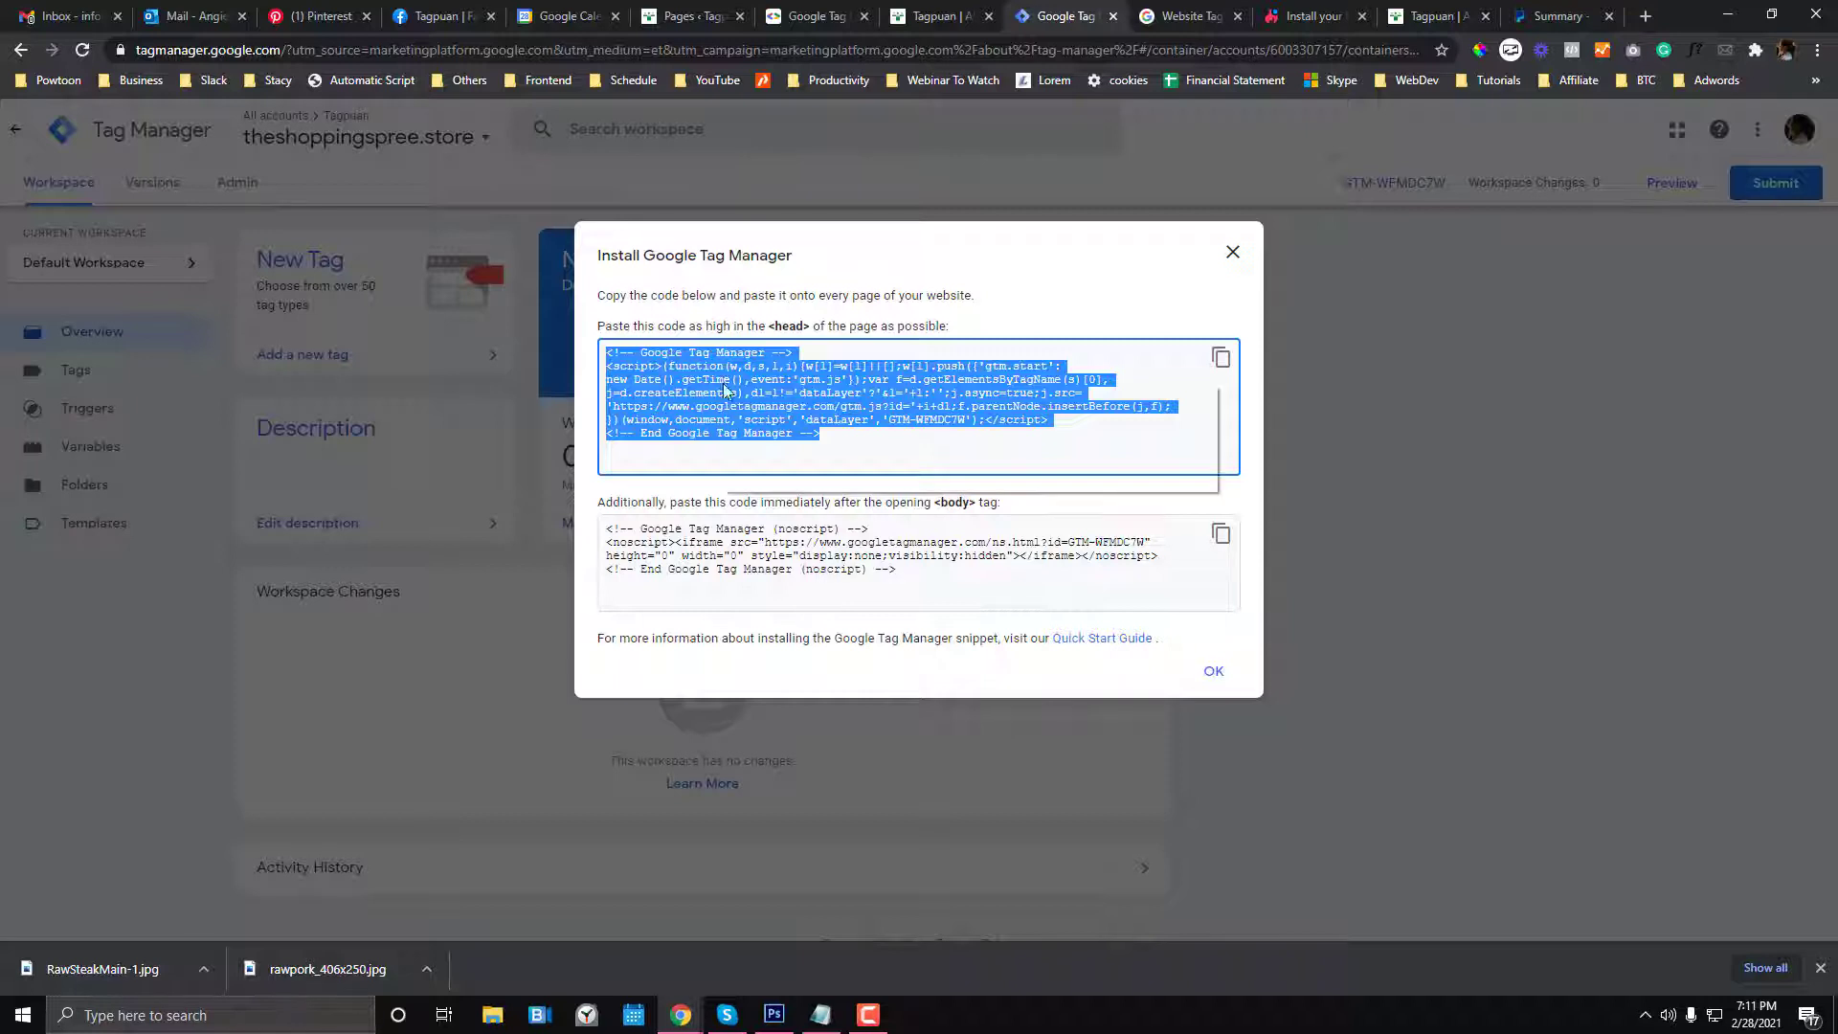
- Paste the GTM head snippet into the head code box under Divi Theme Options > Integration
click(905, 14)
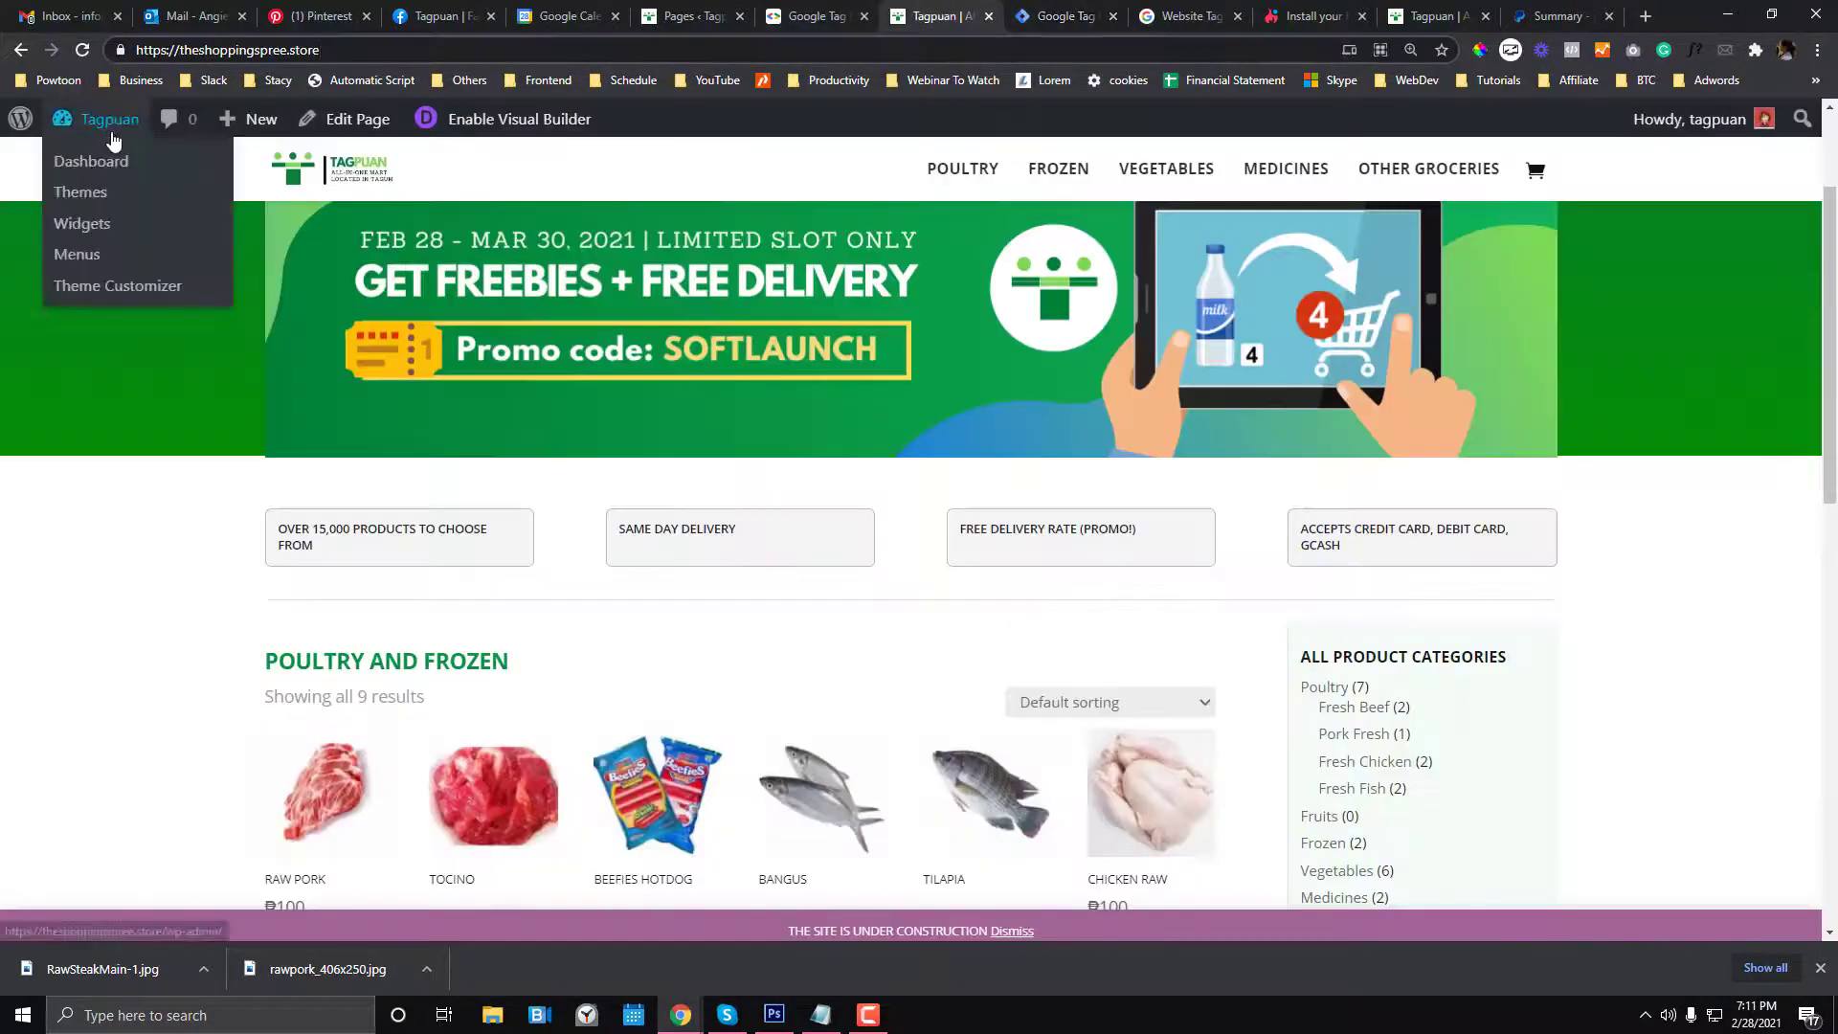
click(166, 130)
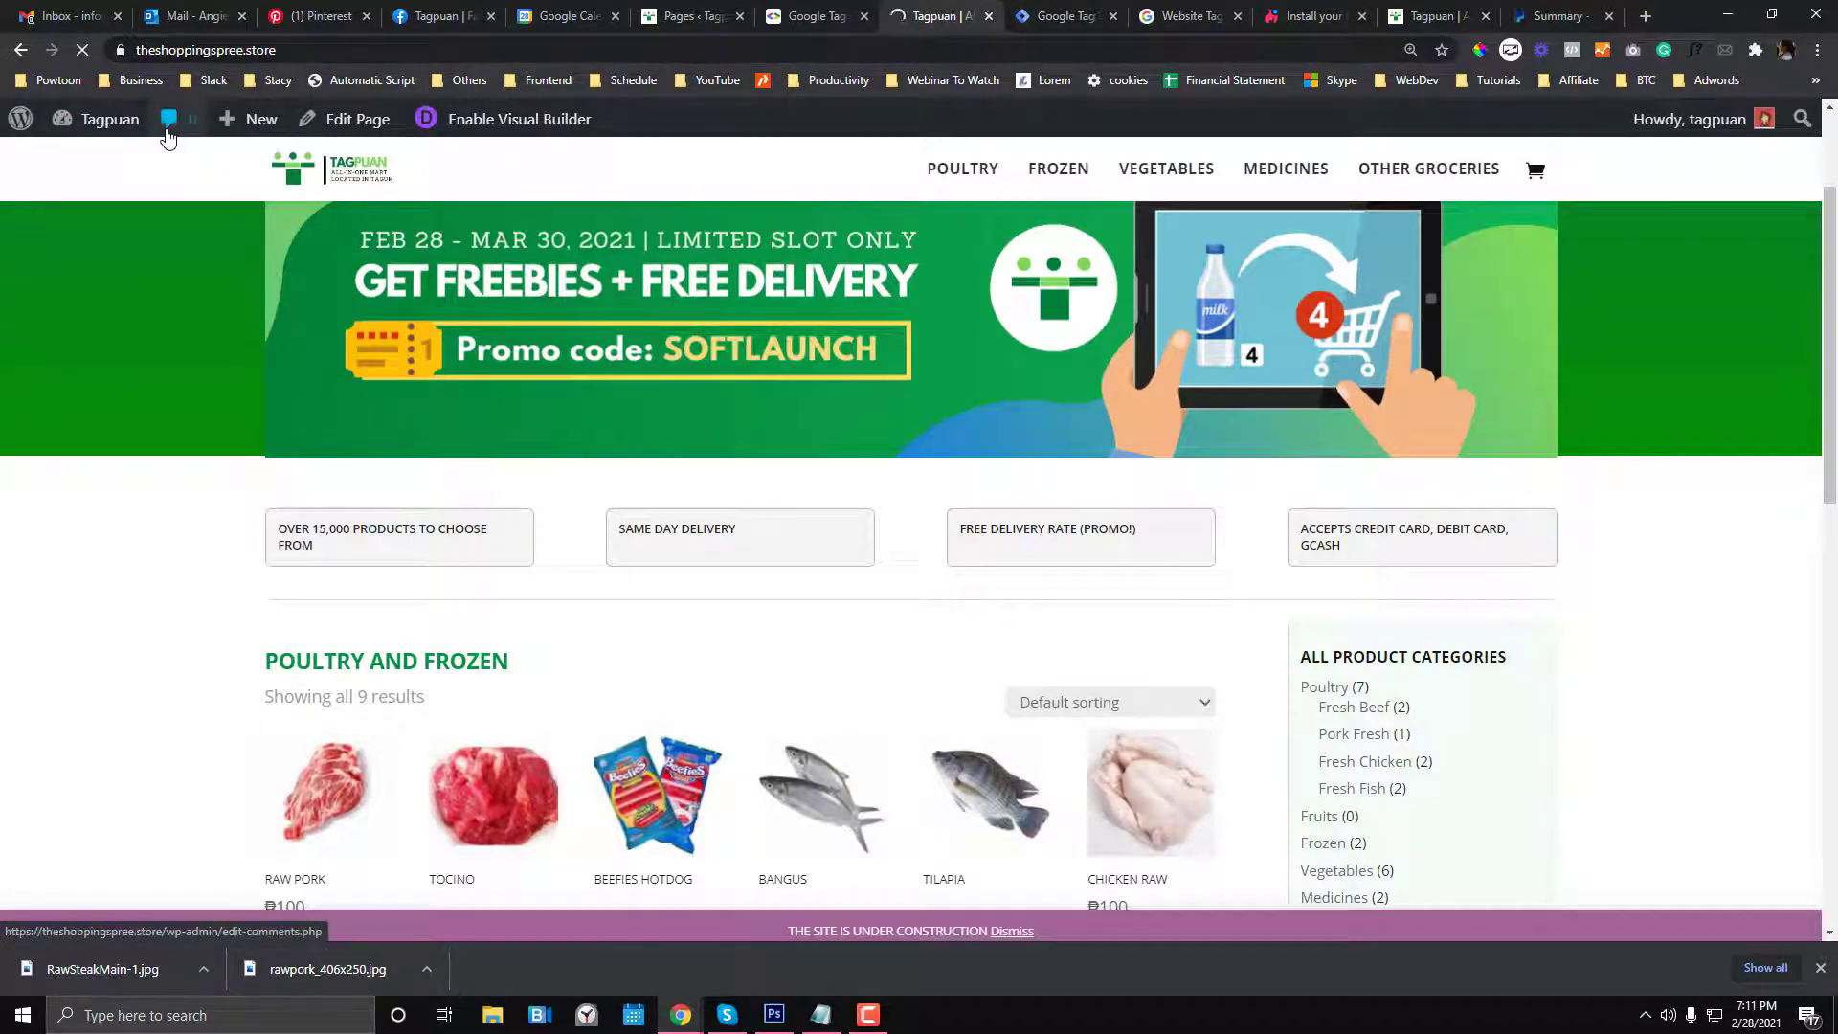
scroll(132, 545, down, 1)
scroll(132, 545, down, 2)
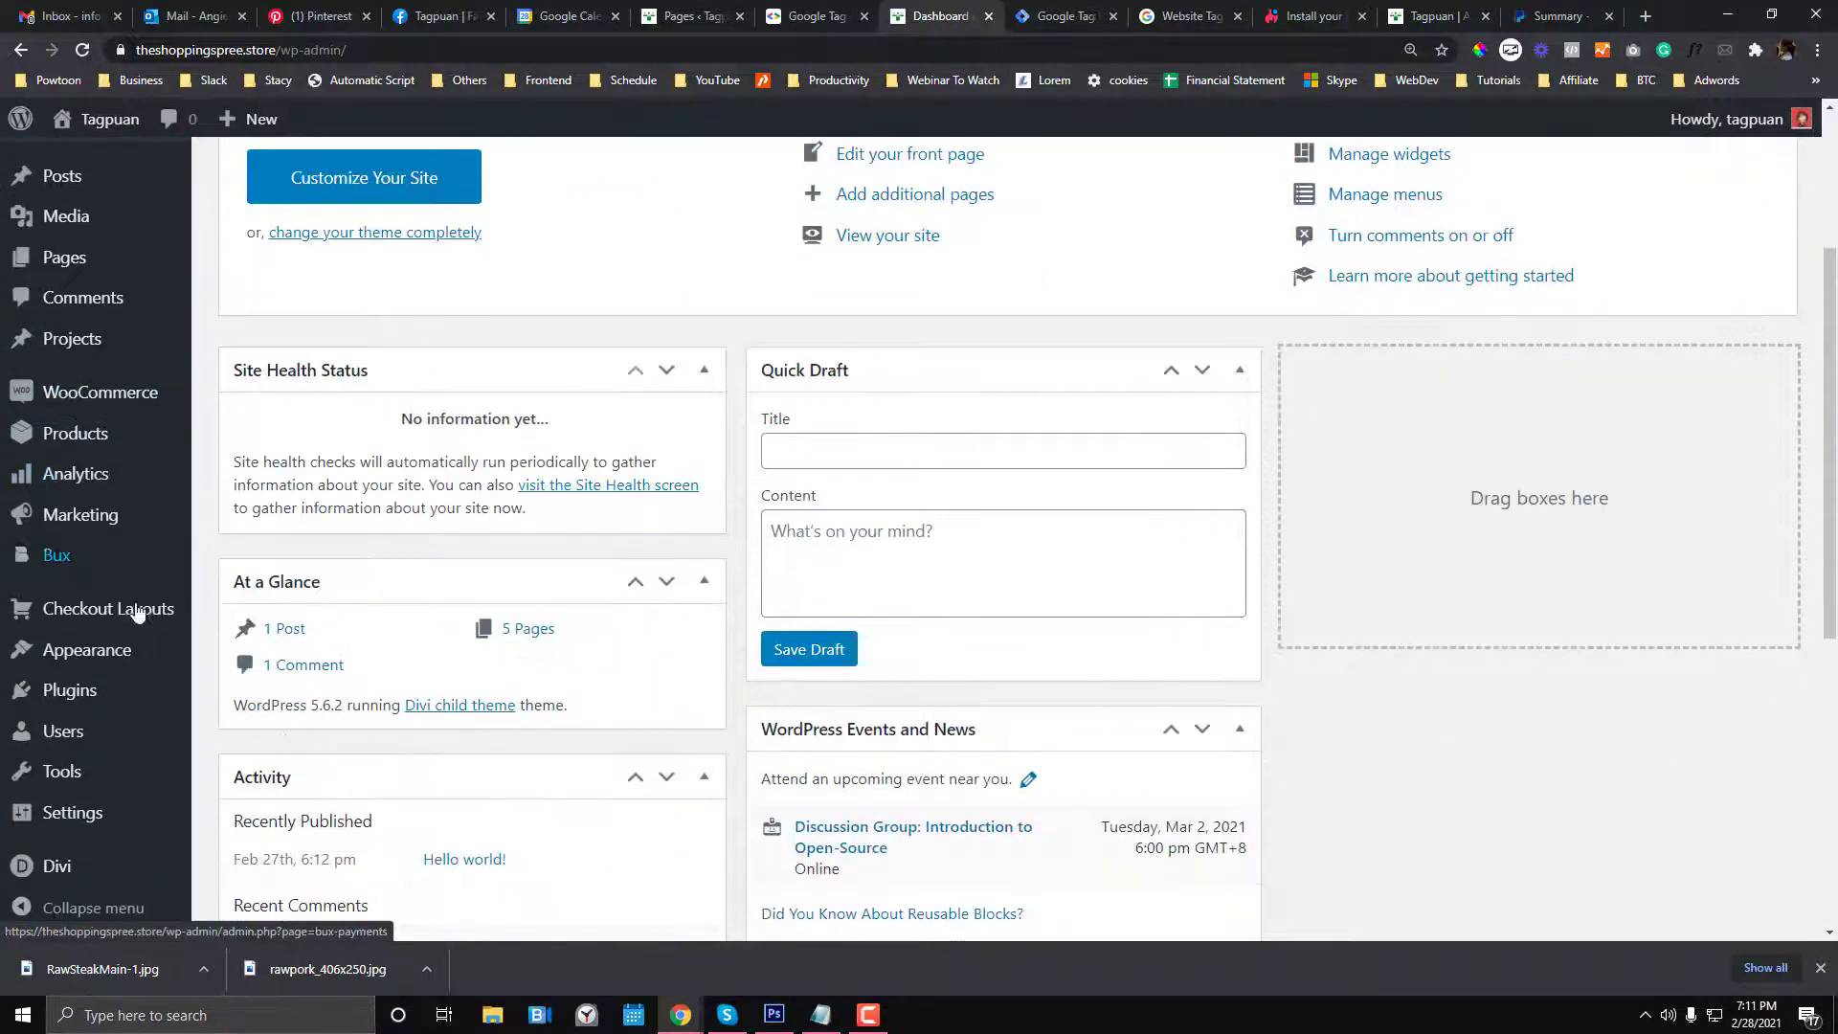
mouse_move(99, 875)
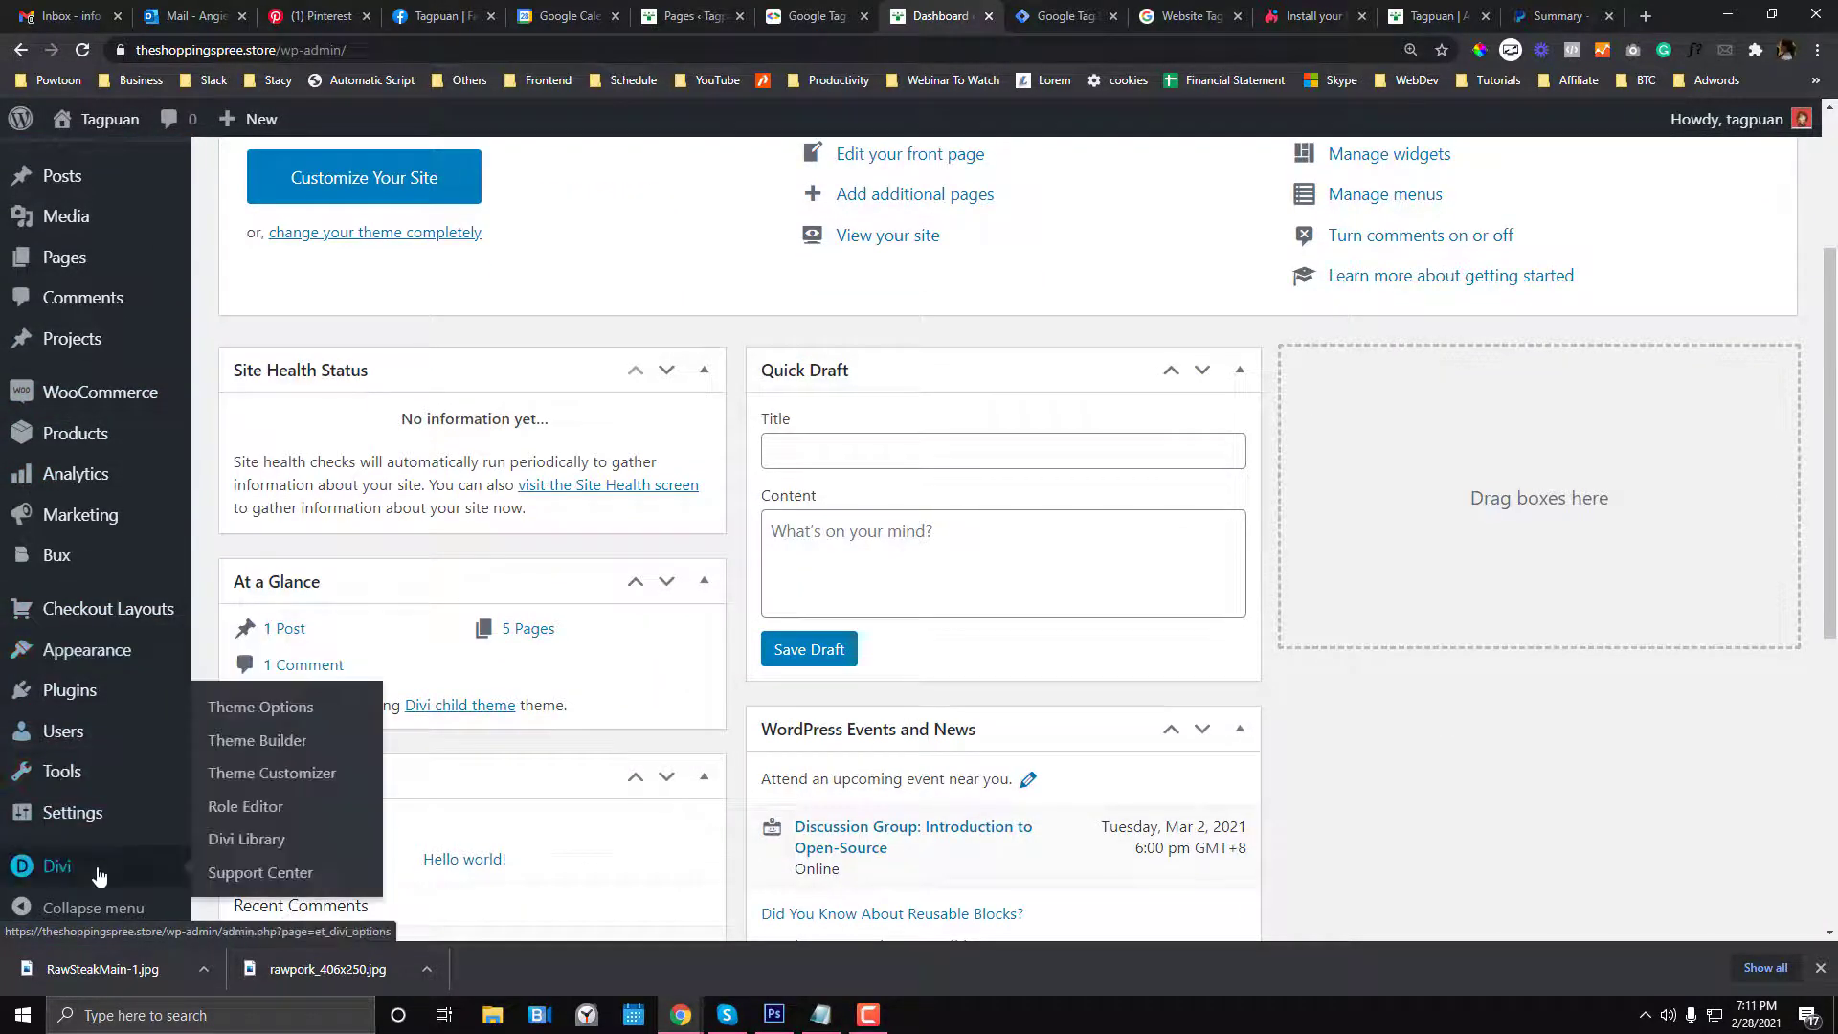
click(249, 708)
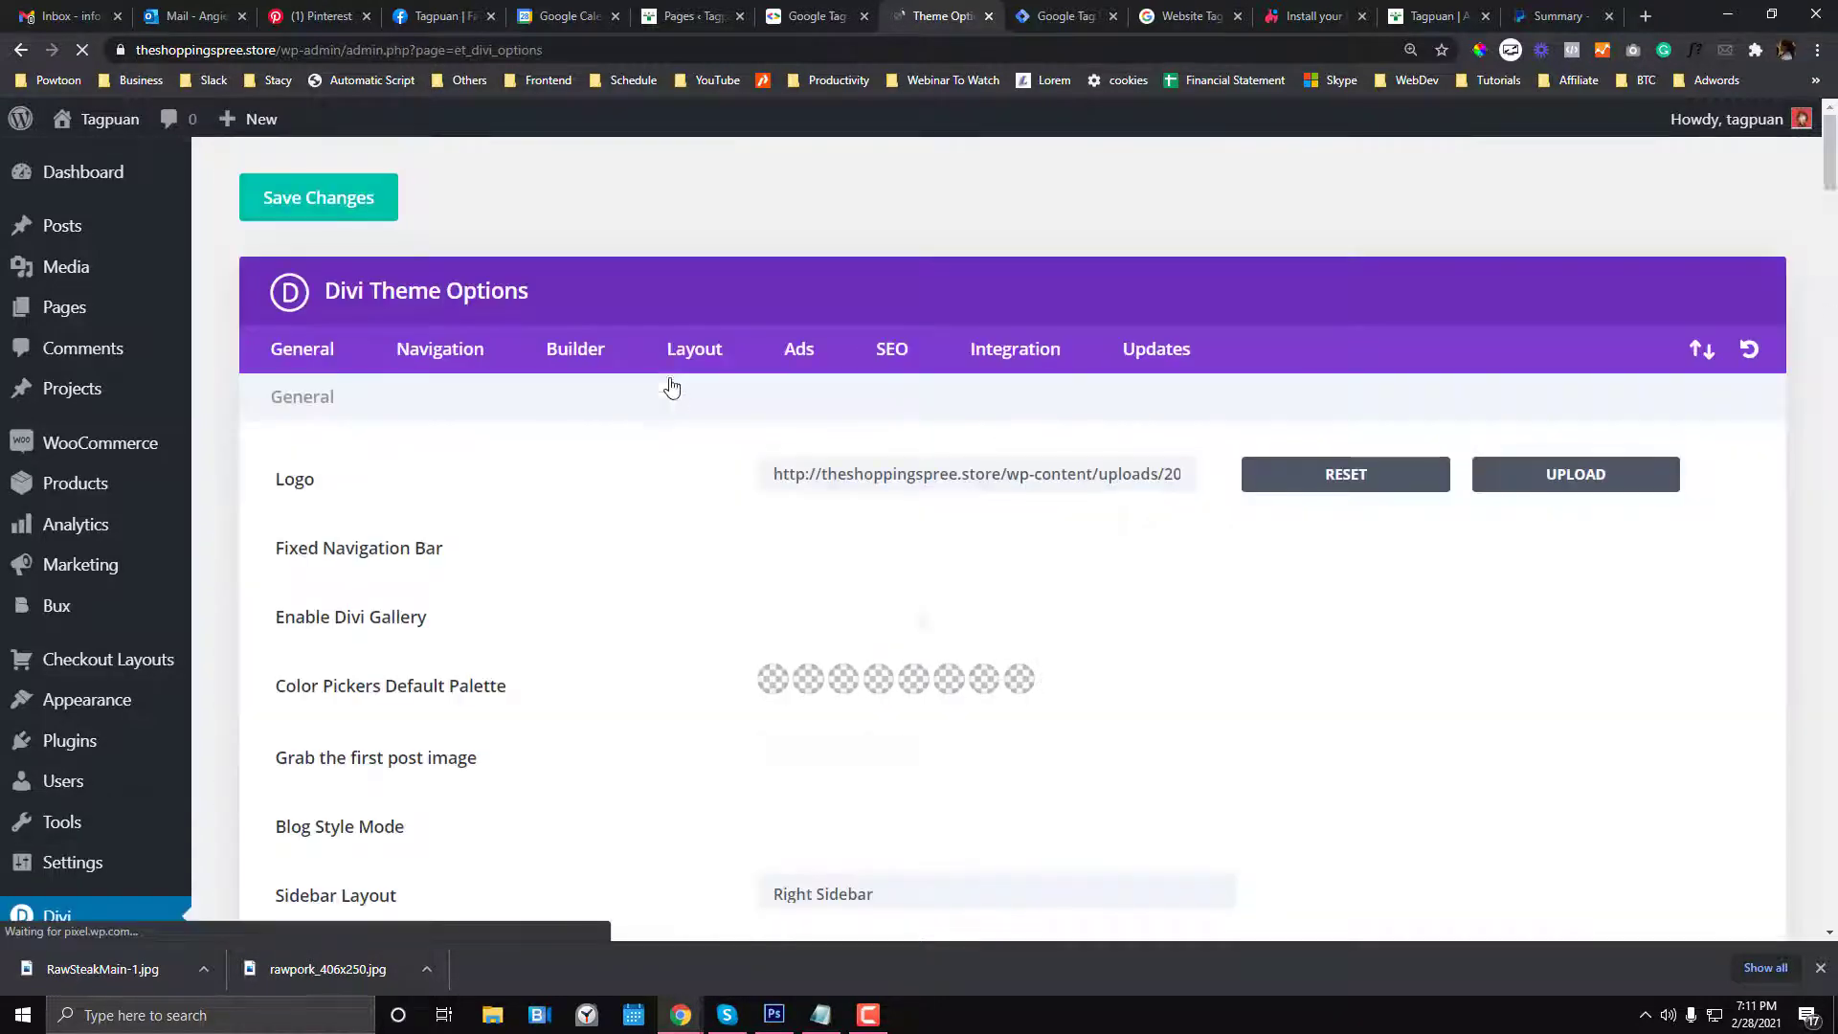
click(1015, 348)
scroll(792, 577, down, 3)
click(877, 503)
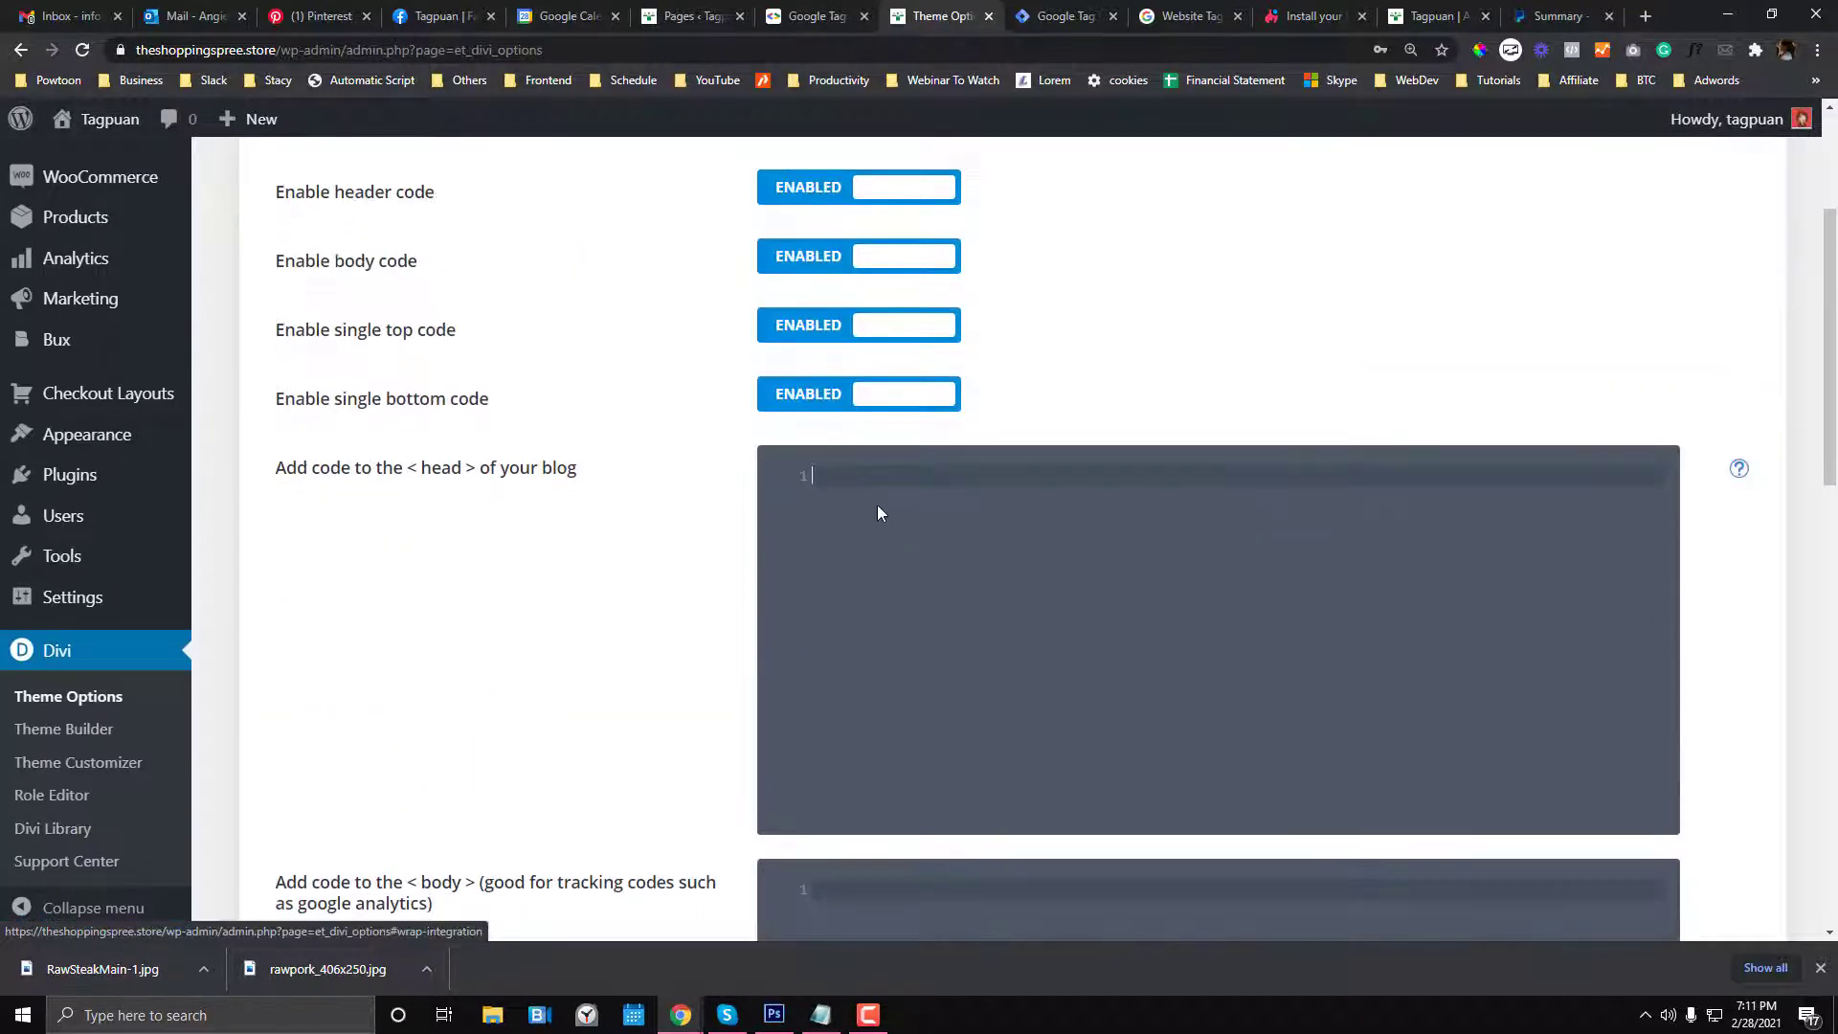
key(ctrl+v)
scroll(831, 607, down, 3)
- Copy the GTM body snippet into Divi's body code box and save the integration changes
click(1063, 16)
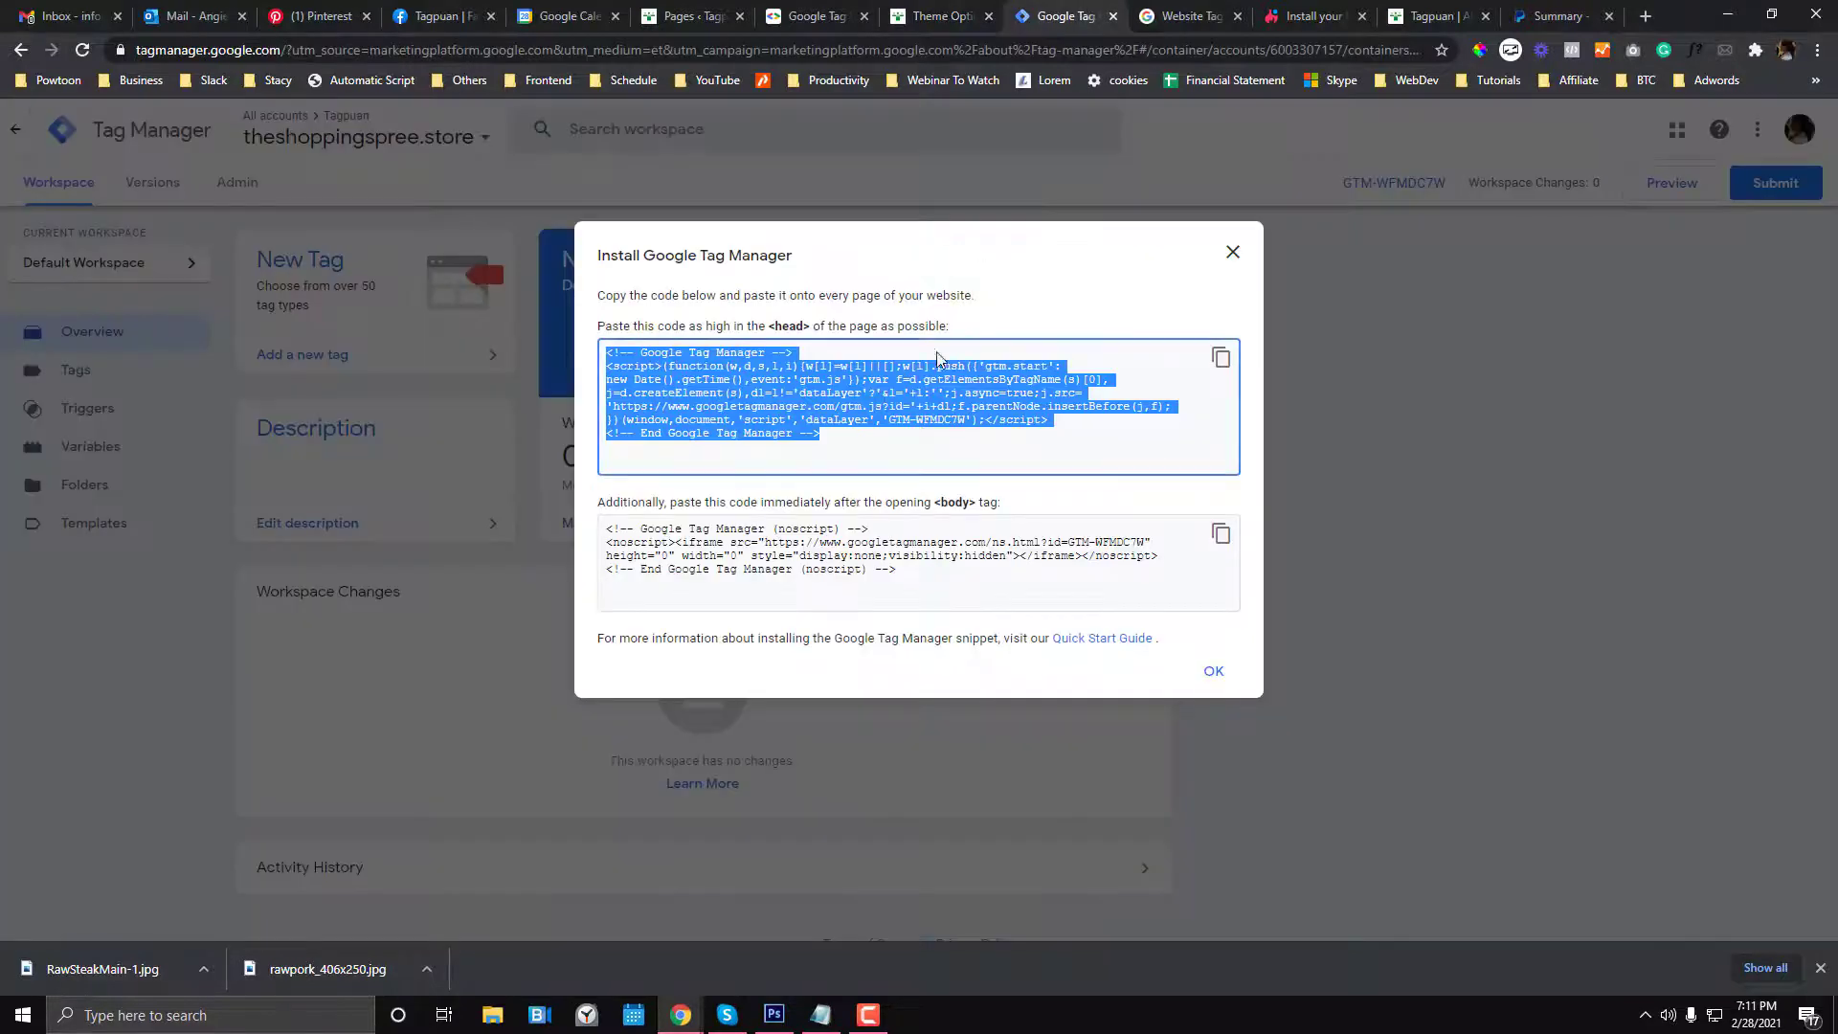
click(608, 524)
key(ctrl+c)
key(ctrl+shift+Tab)
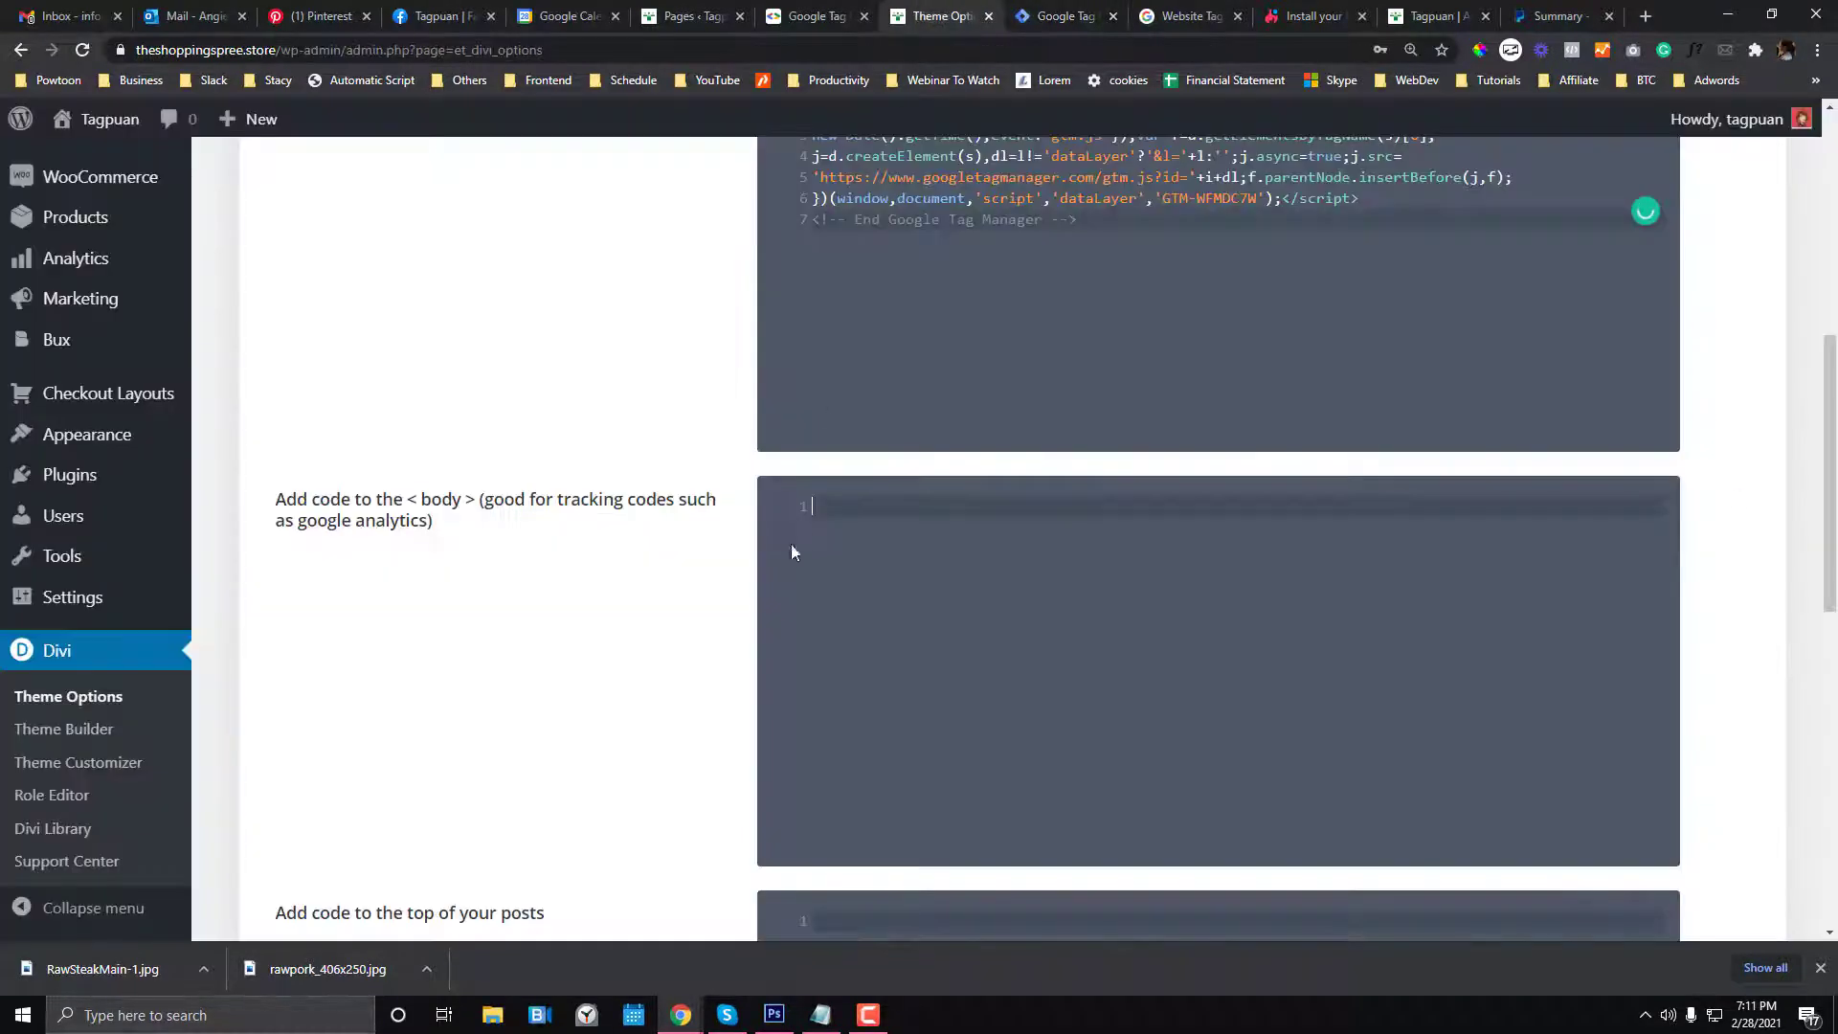
click(848, 548)
key(ctrl+v)
scroll(492, 657, down, 7)
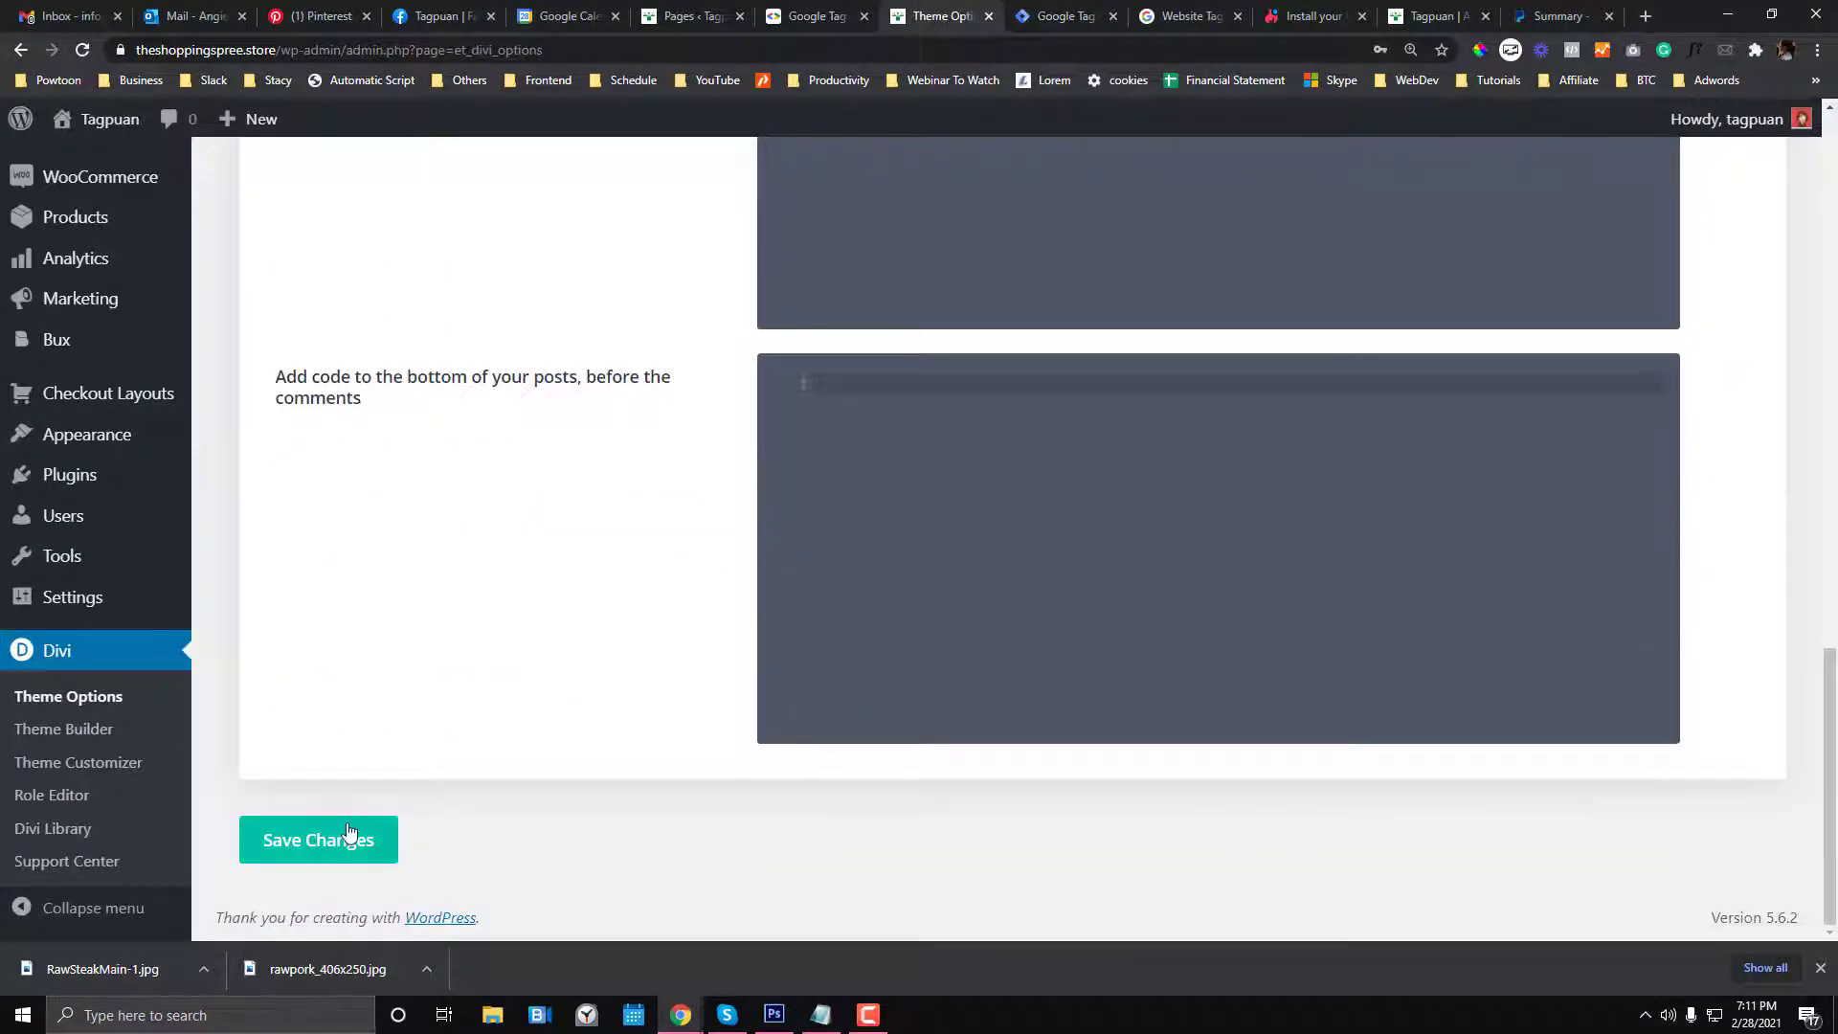
click(358, 836)
scroll(439, 754, up, 12)
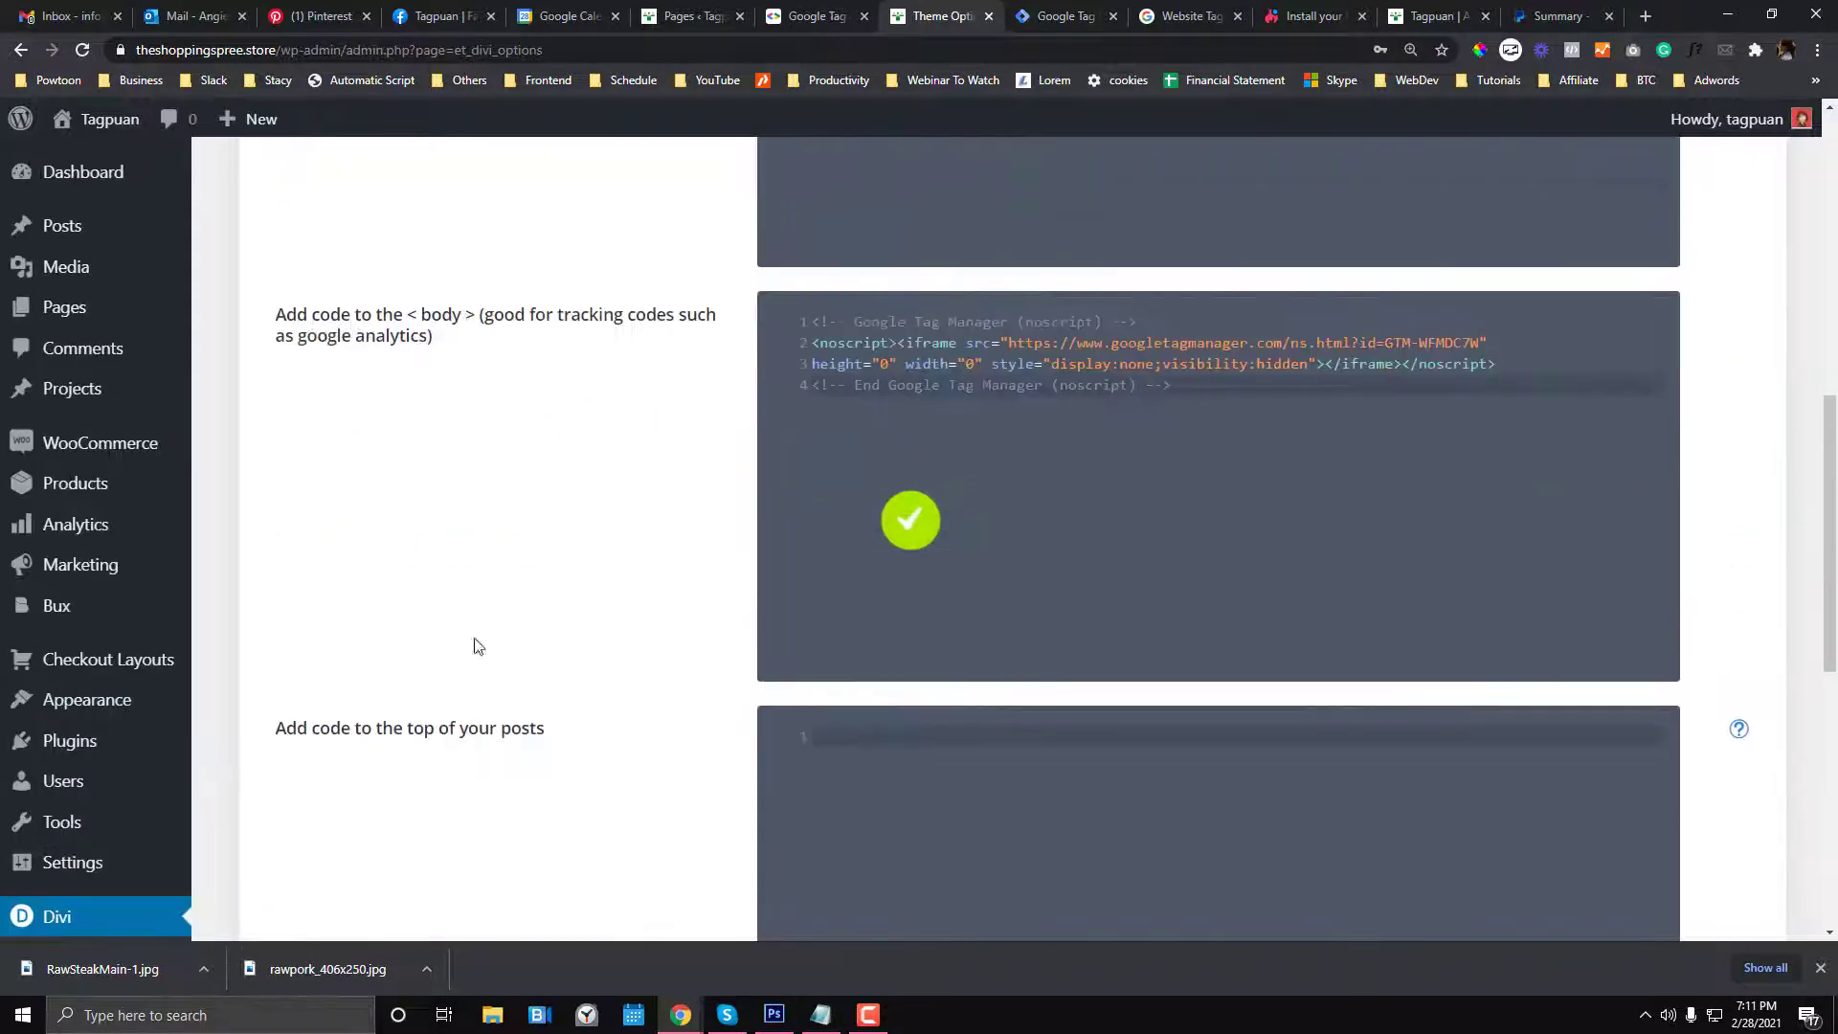
scroll(484, 752, down, 1)
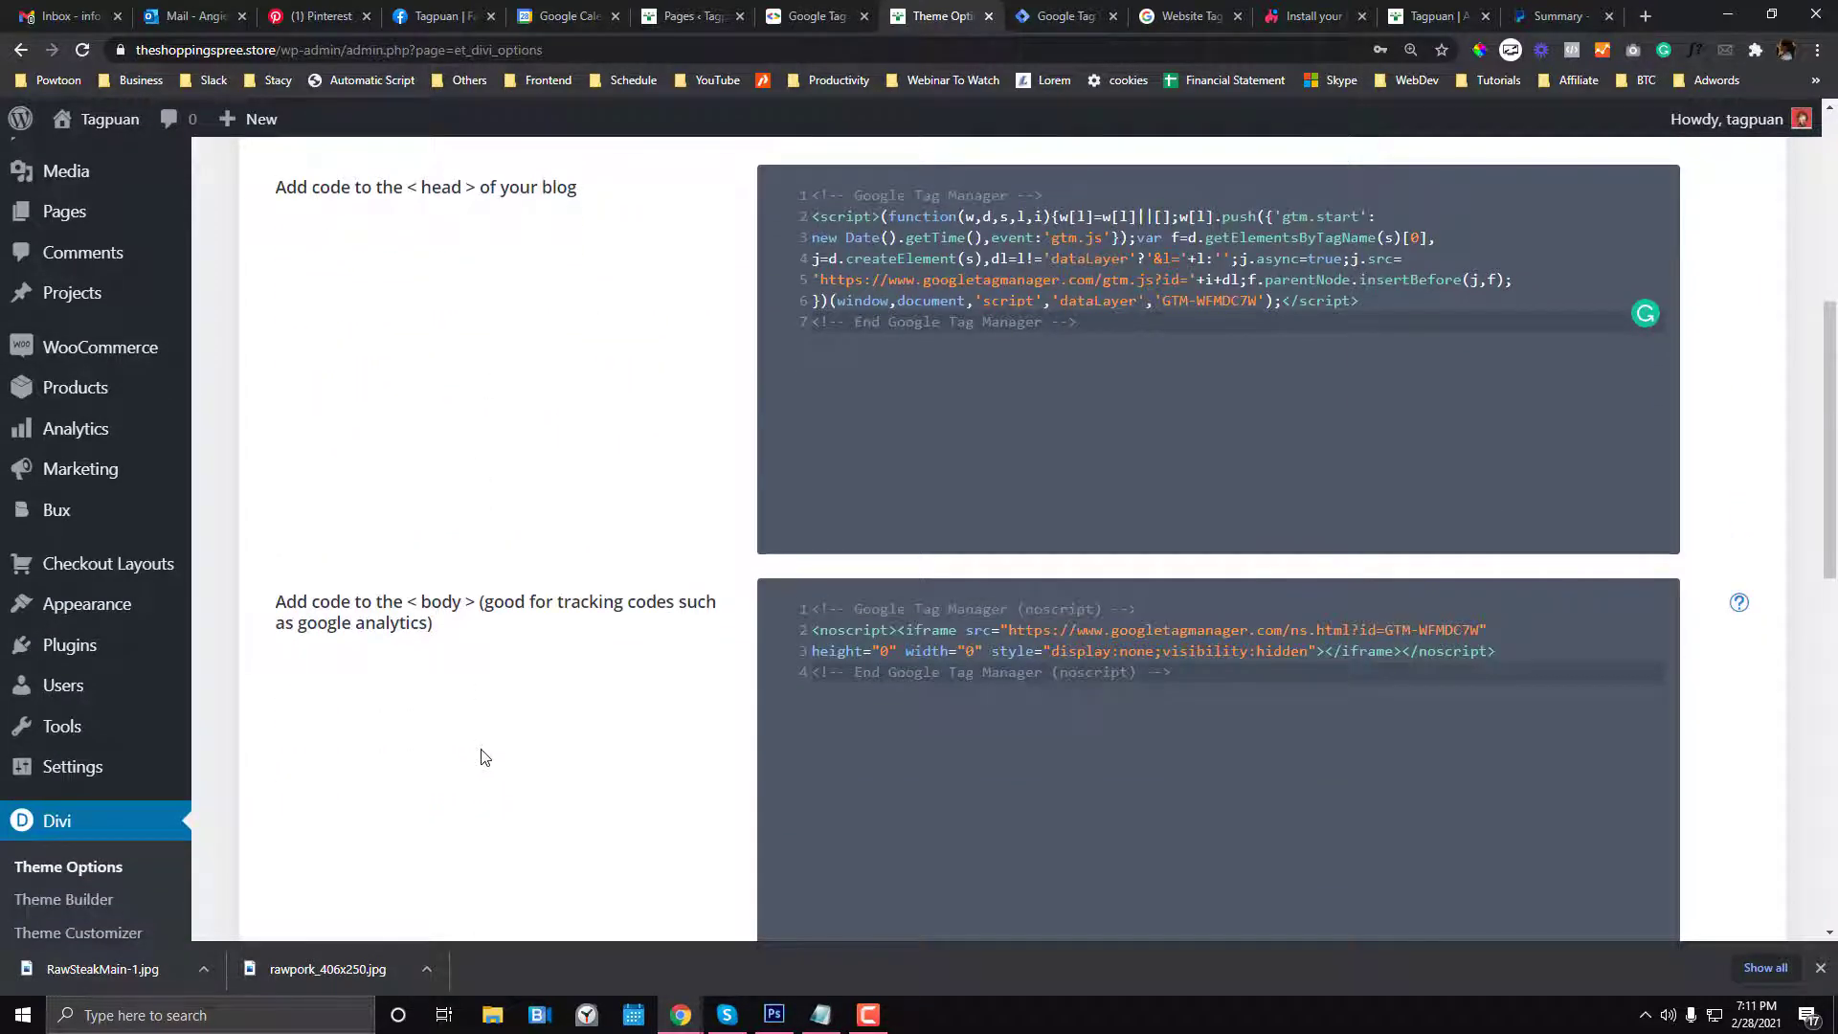
click(1087, 15)
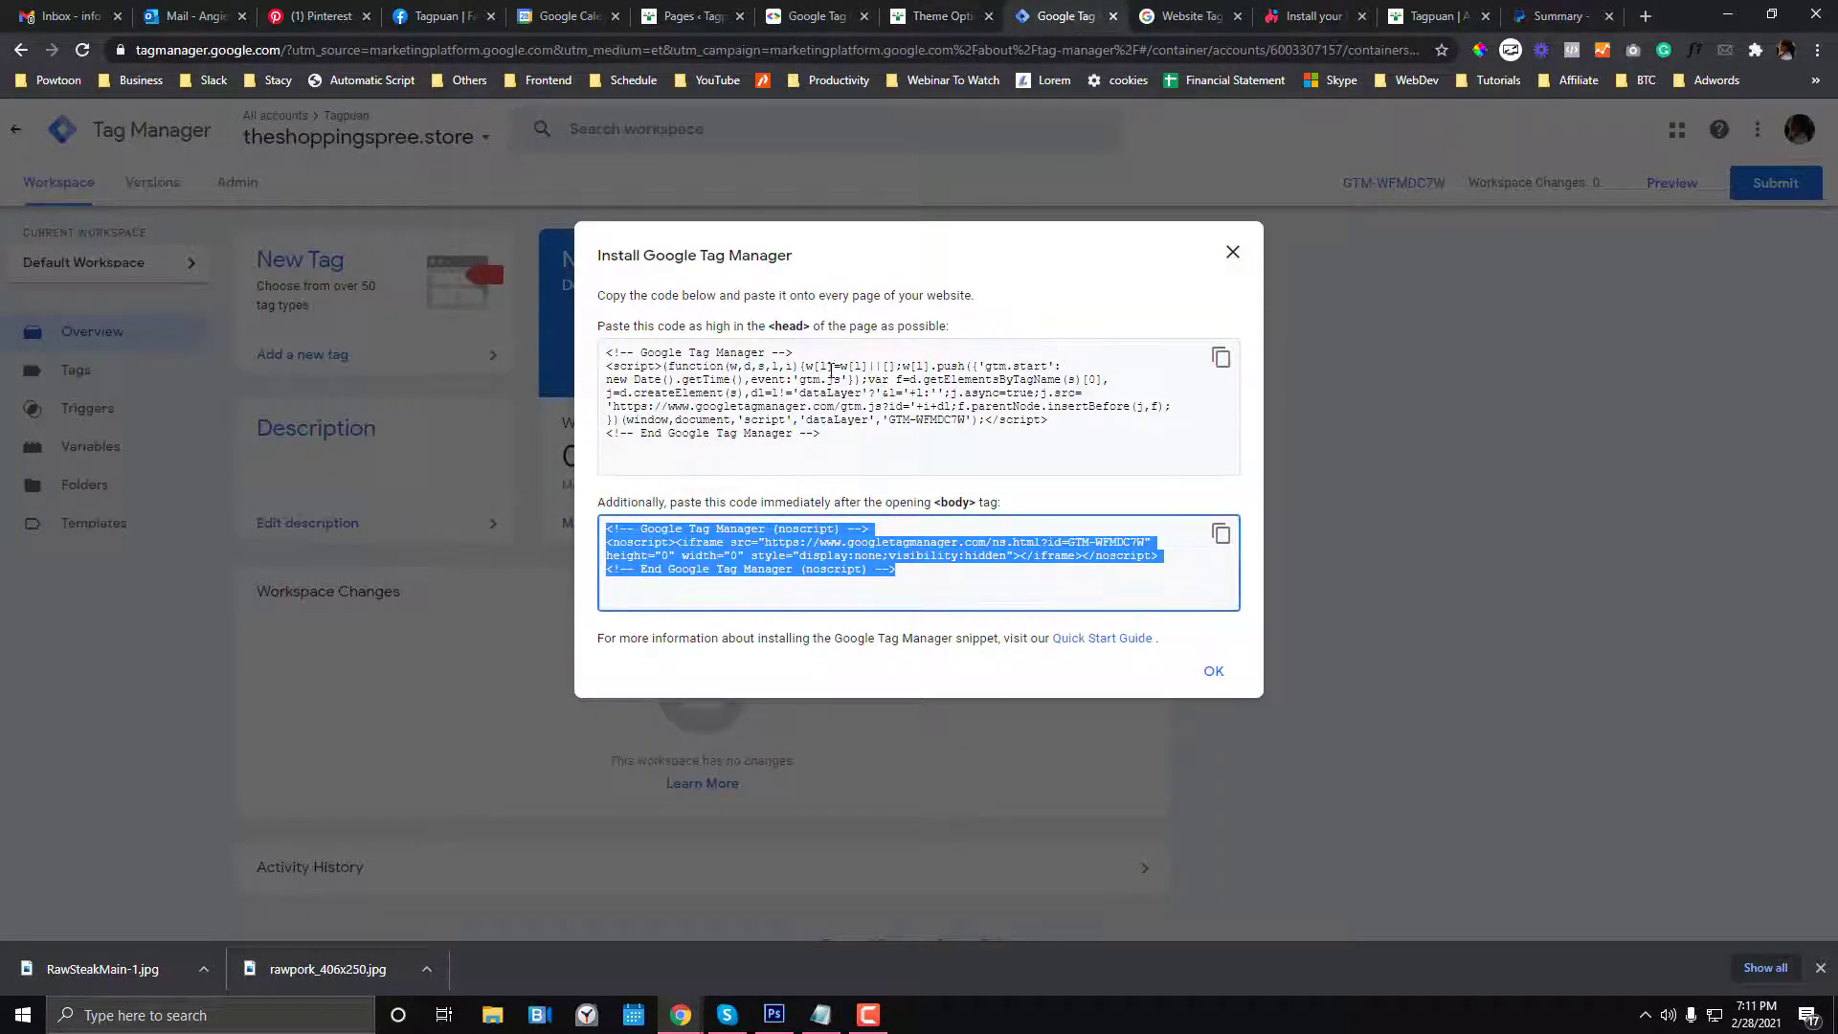
- Dismiss the install dialog and back out of the Submit Changes panel without publishing
click(1212, 671)
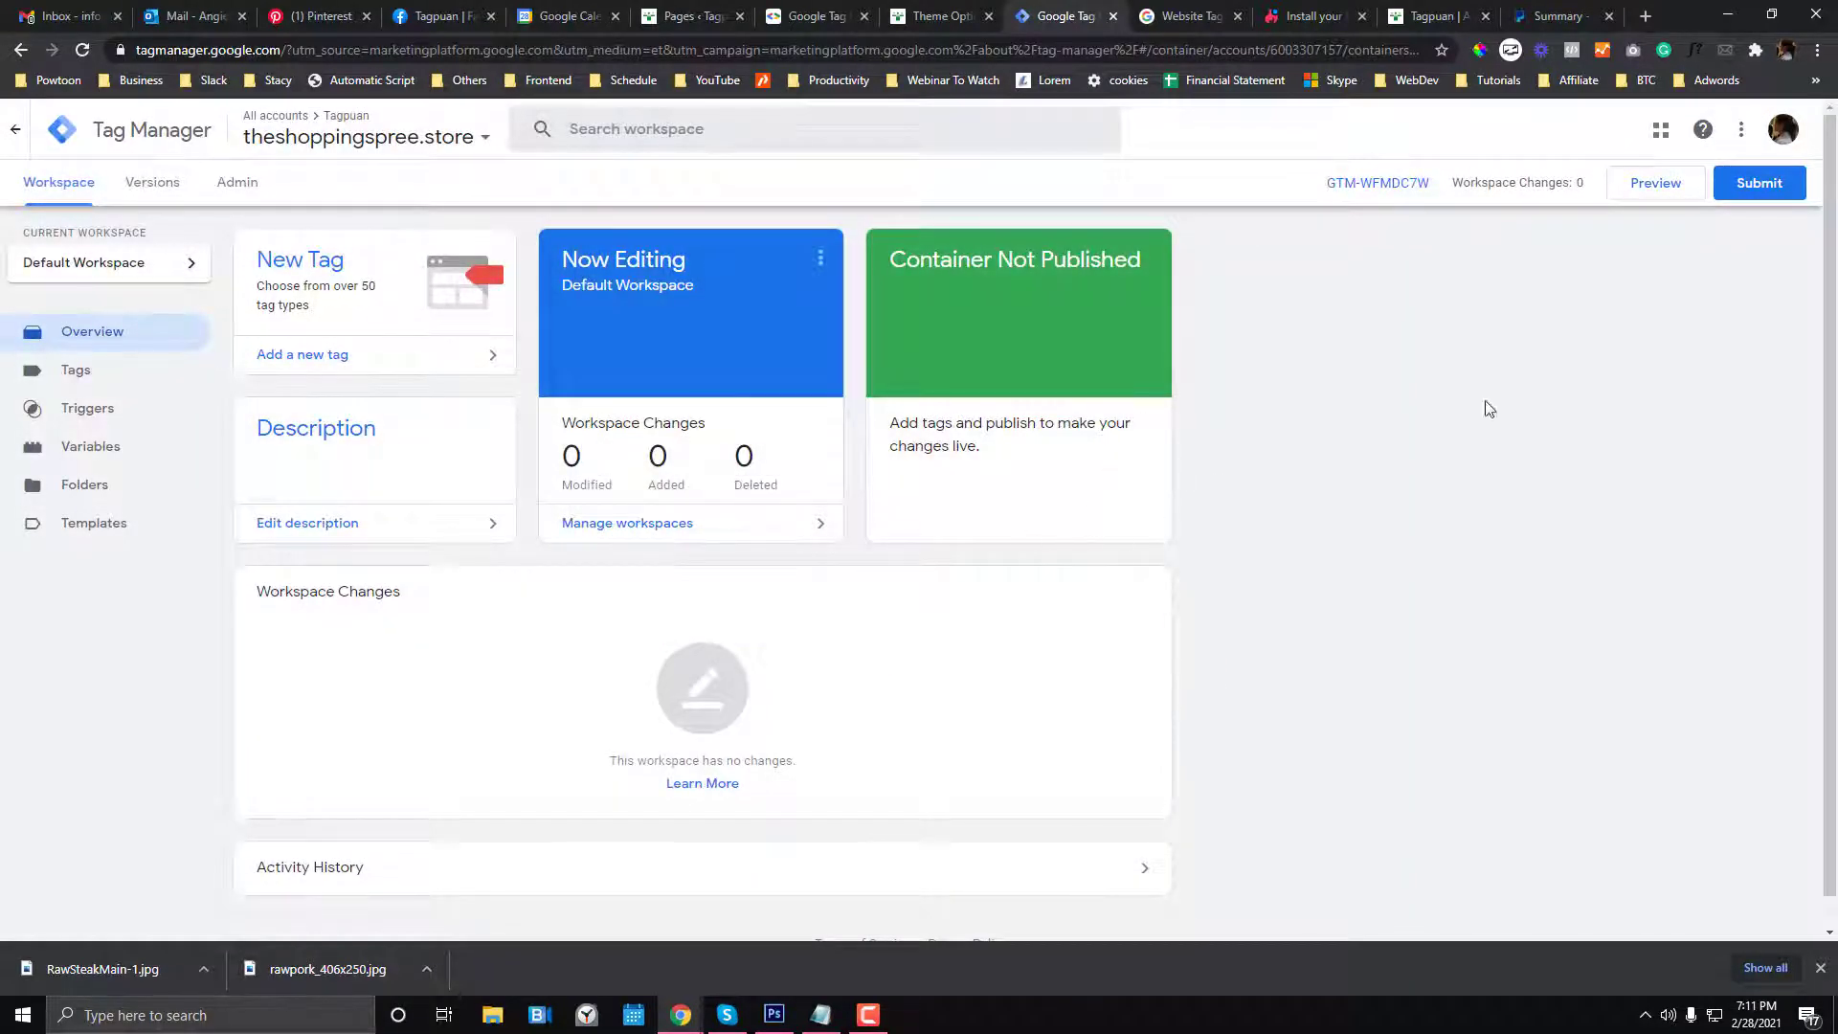
click(1750, 194)
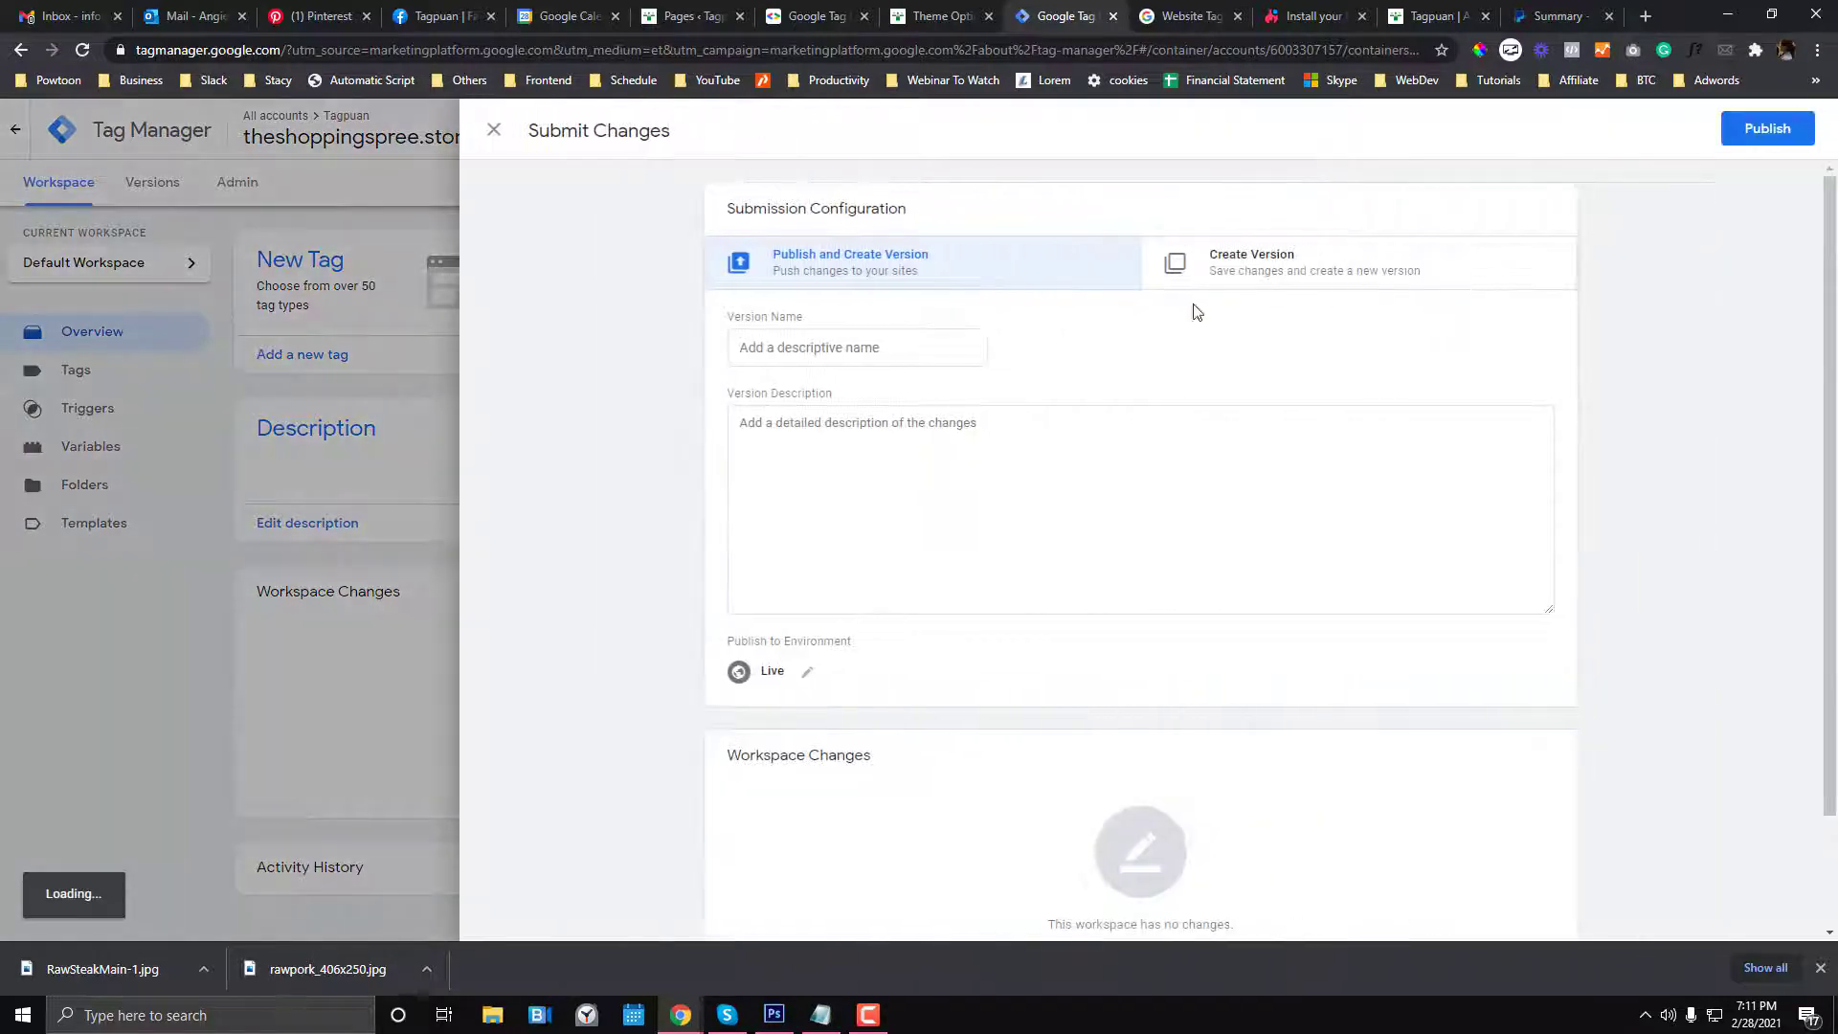
click(490, 134)
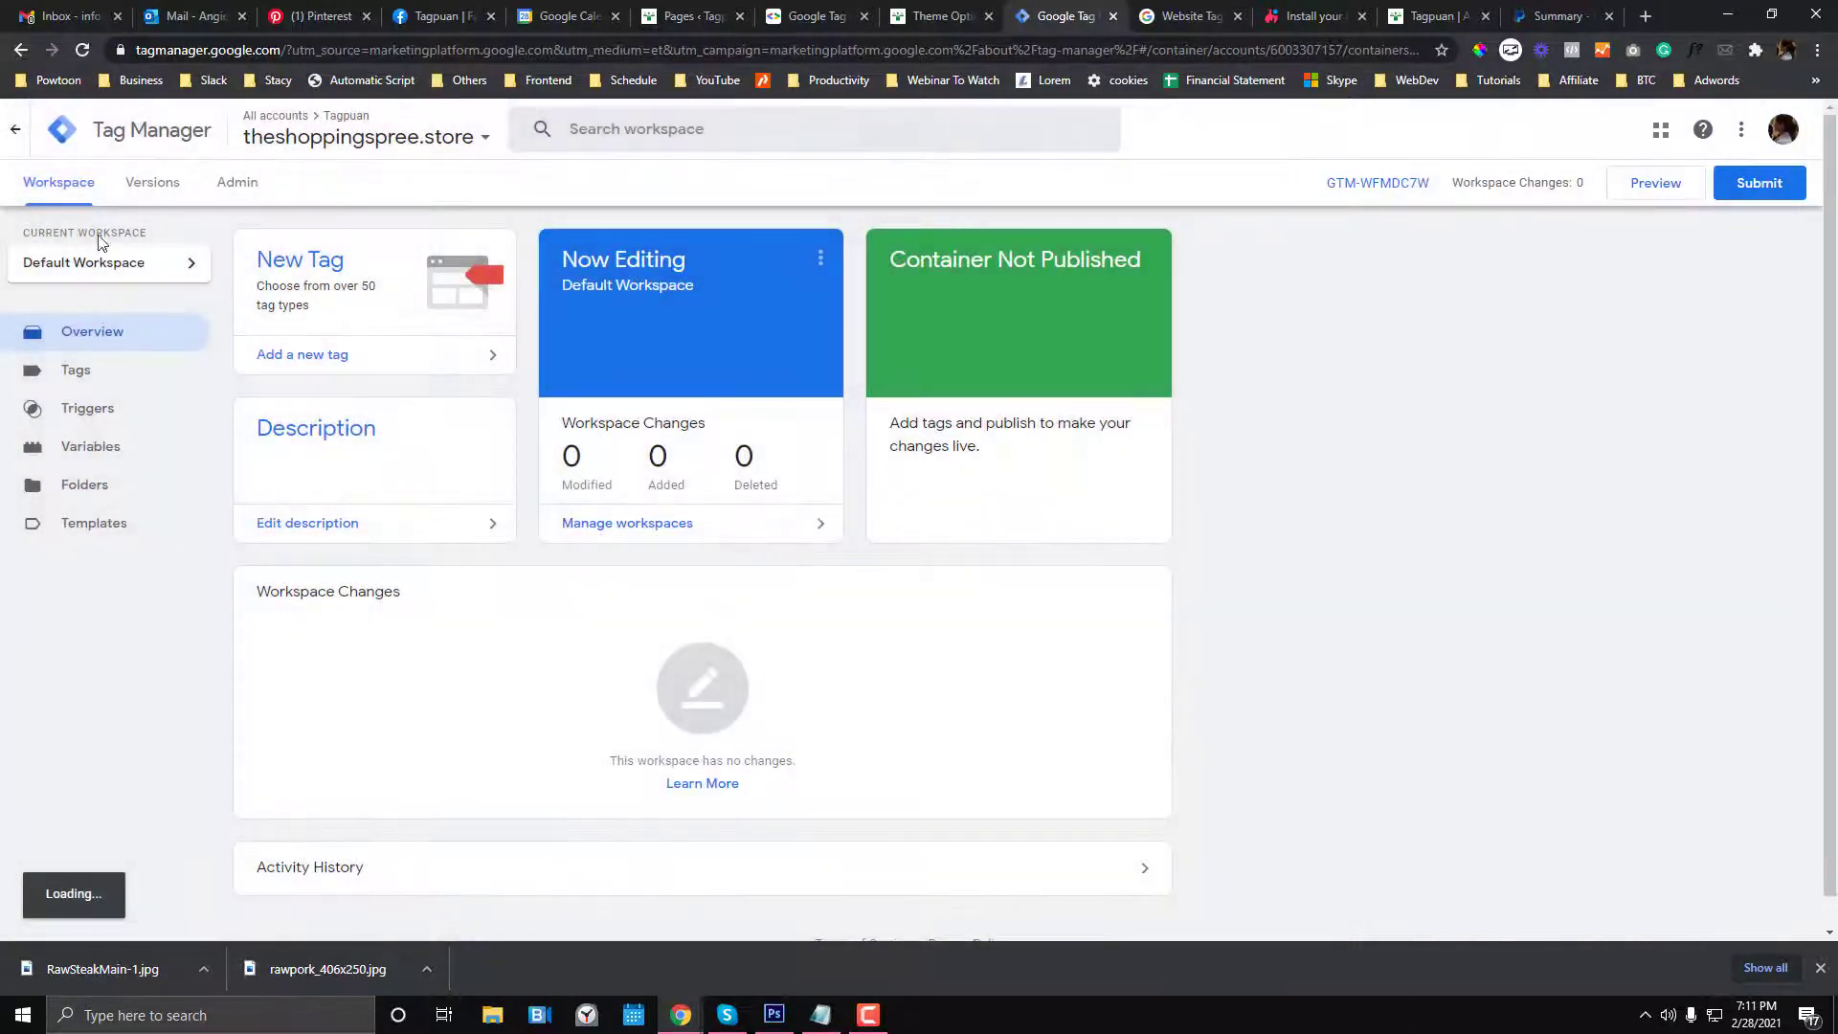
- Glance at the container's Admin tab, then bring up the Tag Assistant Legacy Web Store page
click(235, 183)
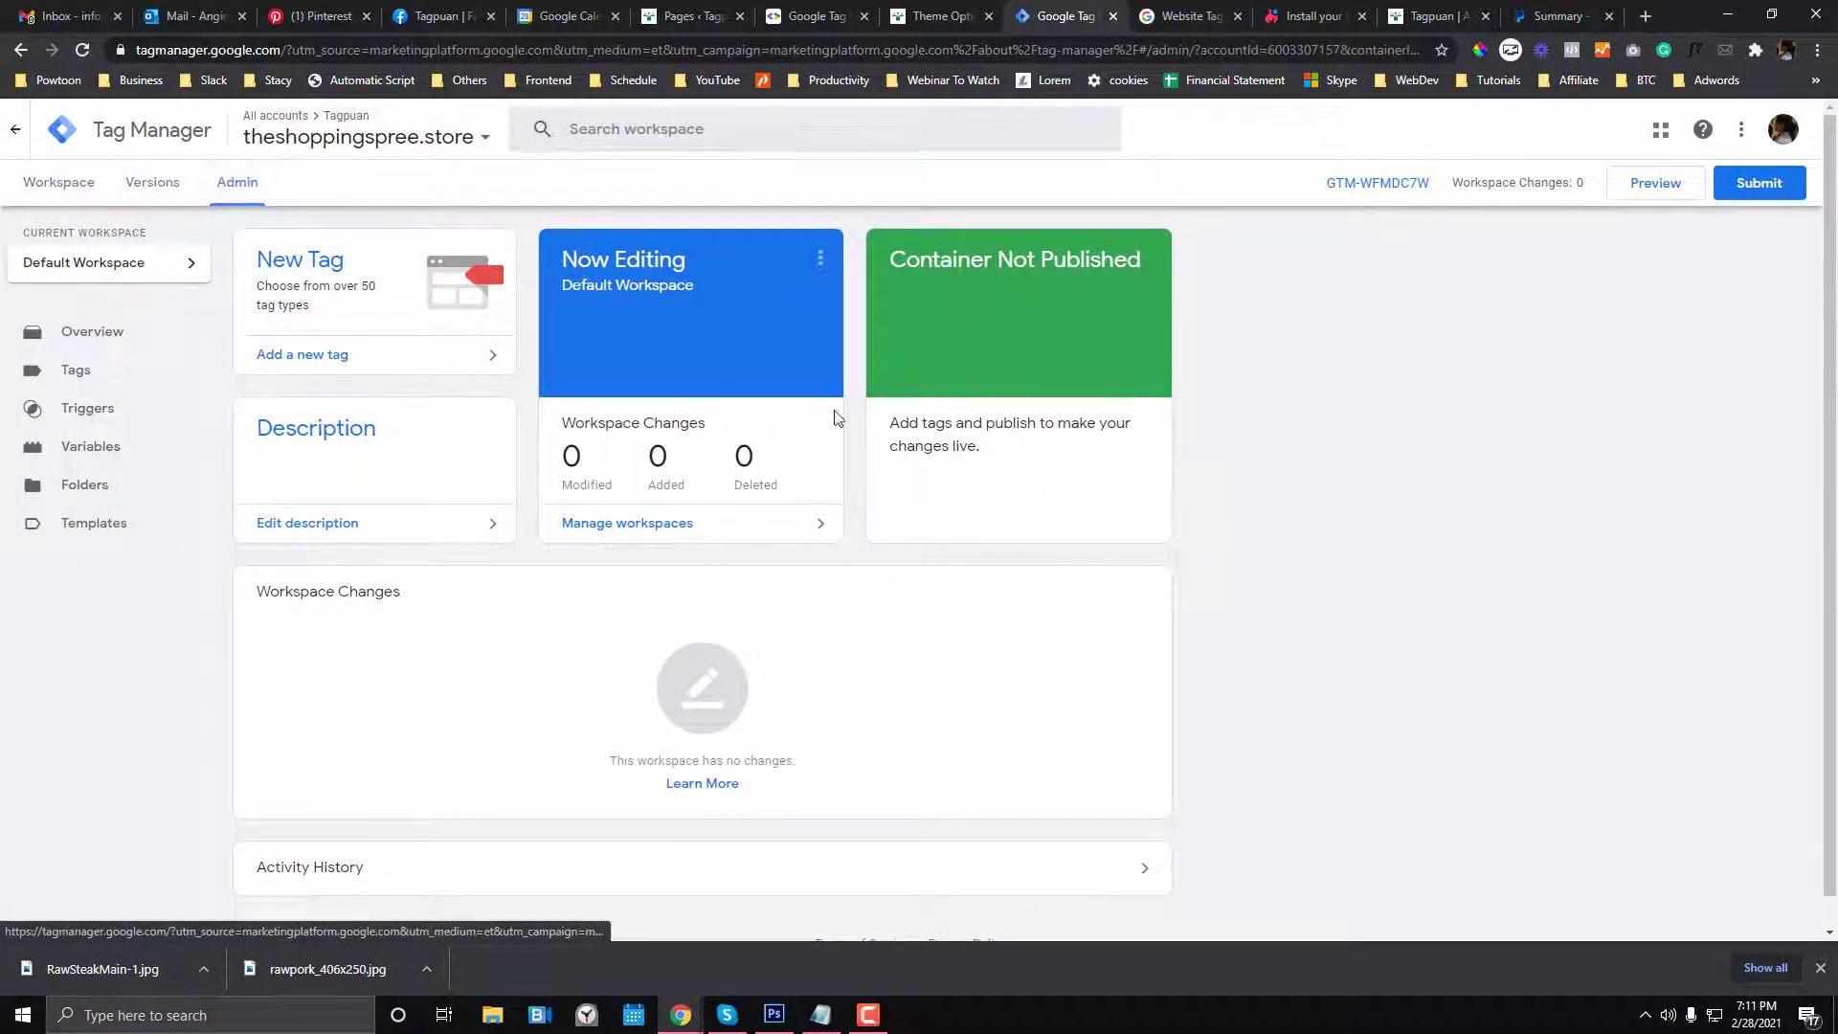
click(951, 9)
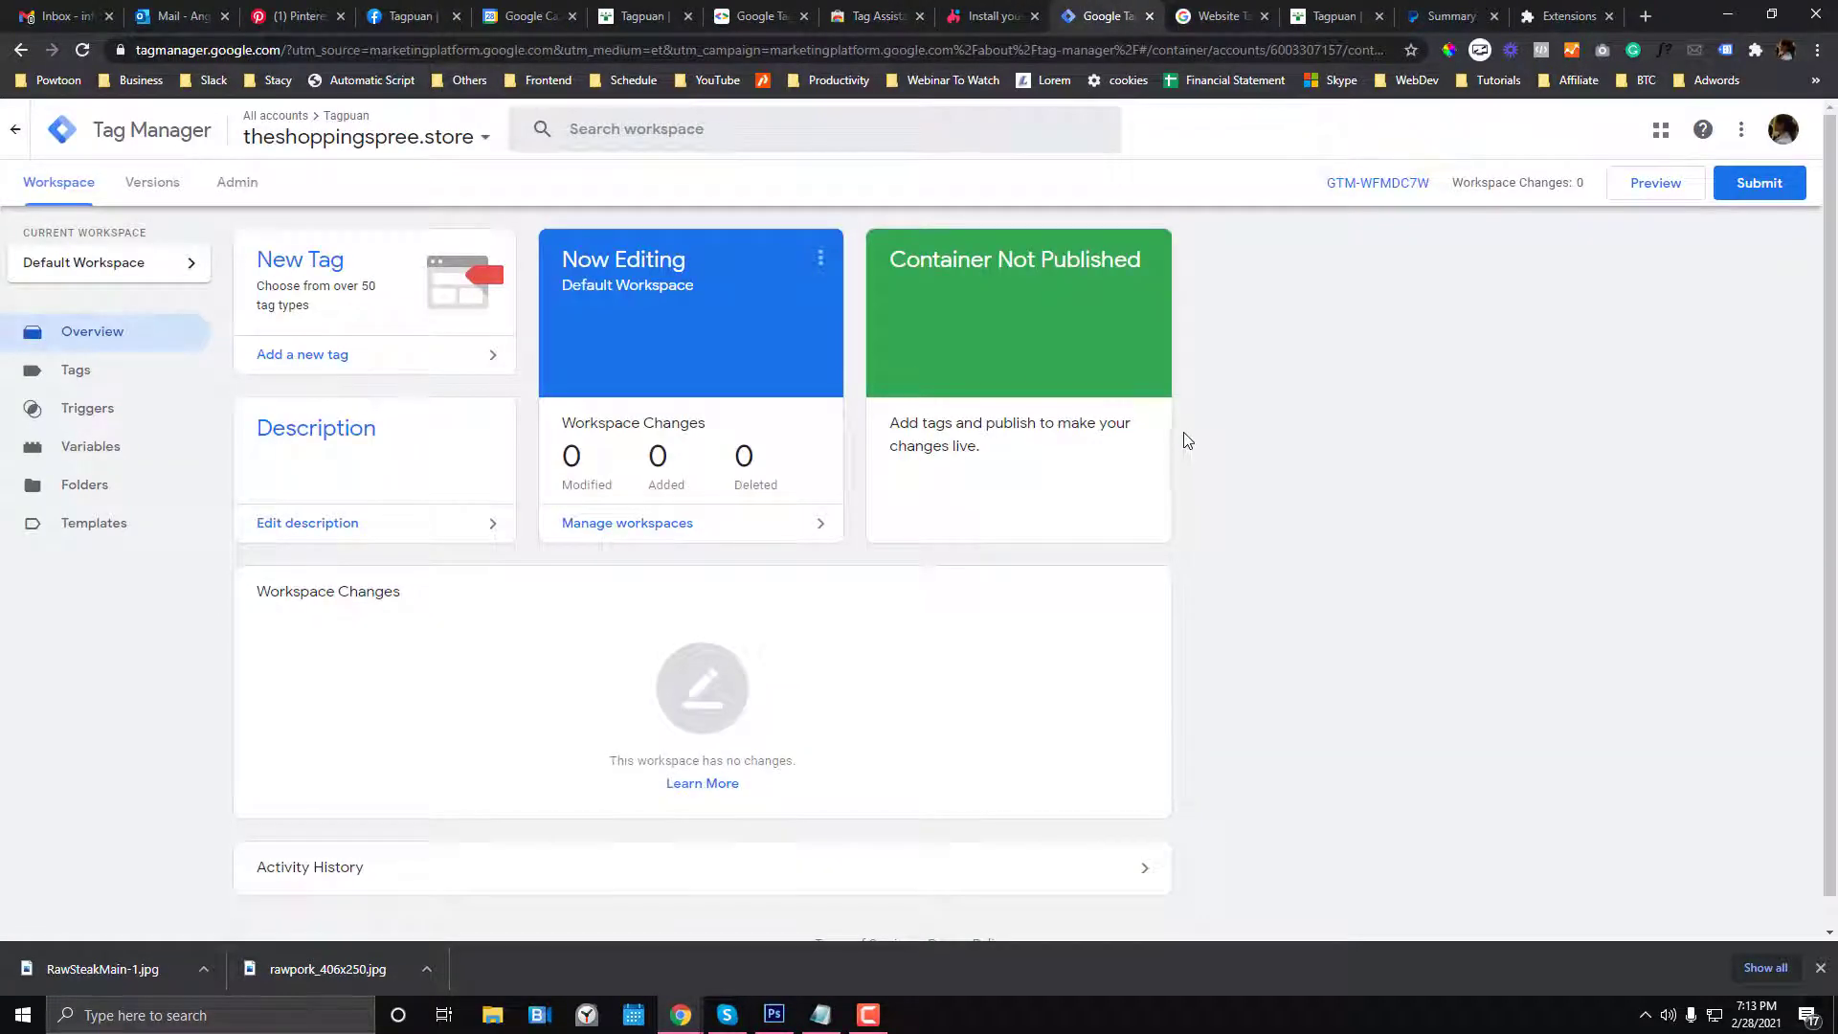
click(873, 17)
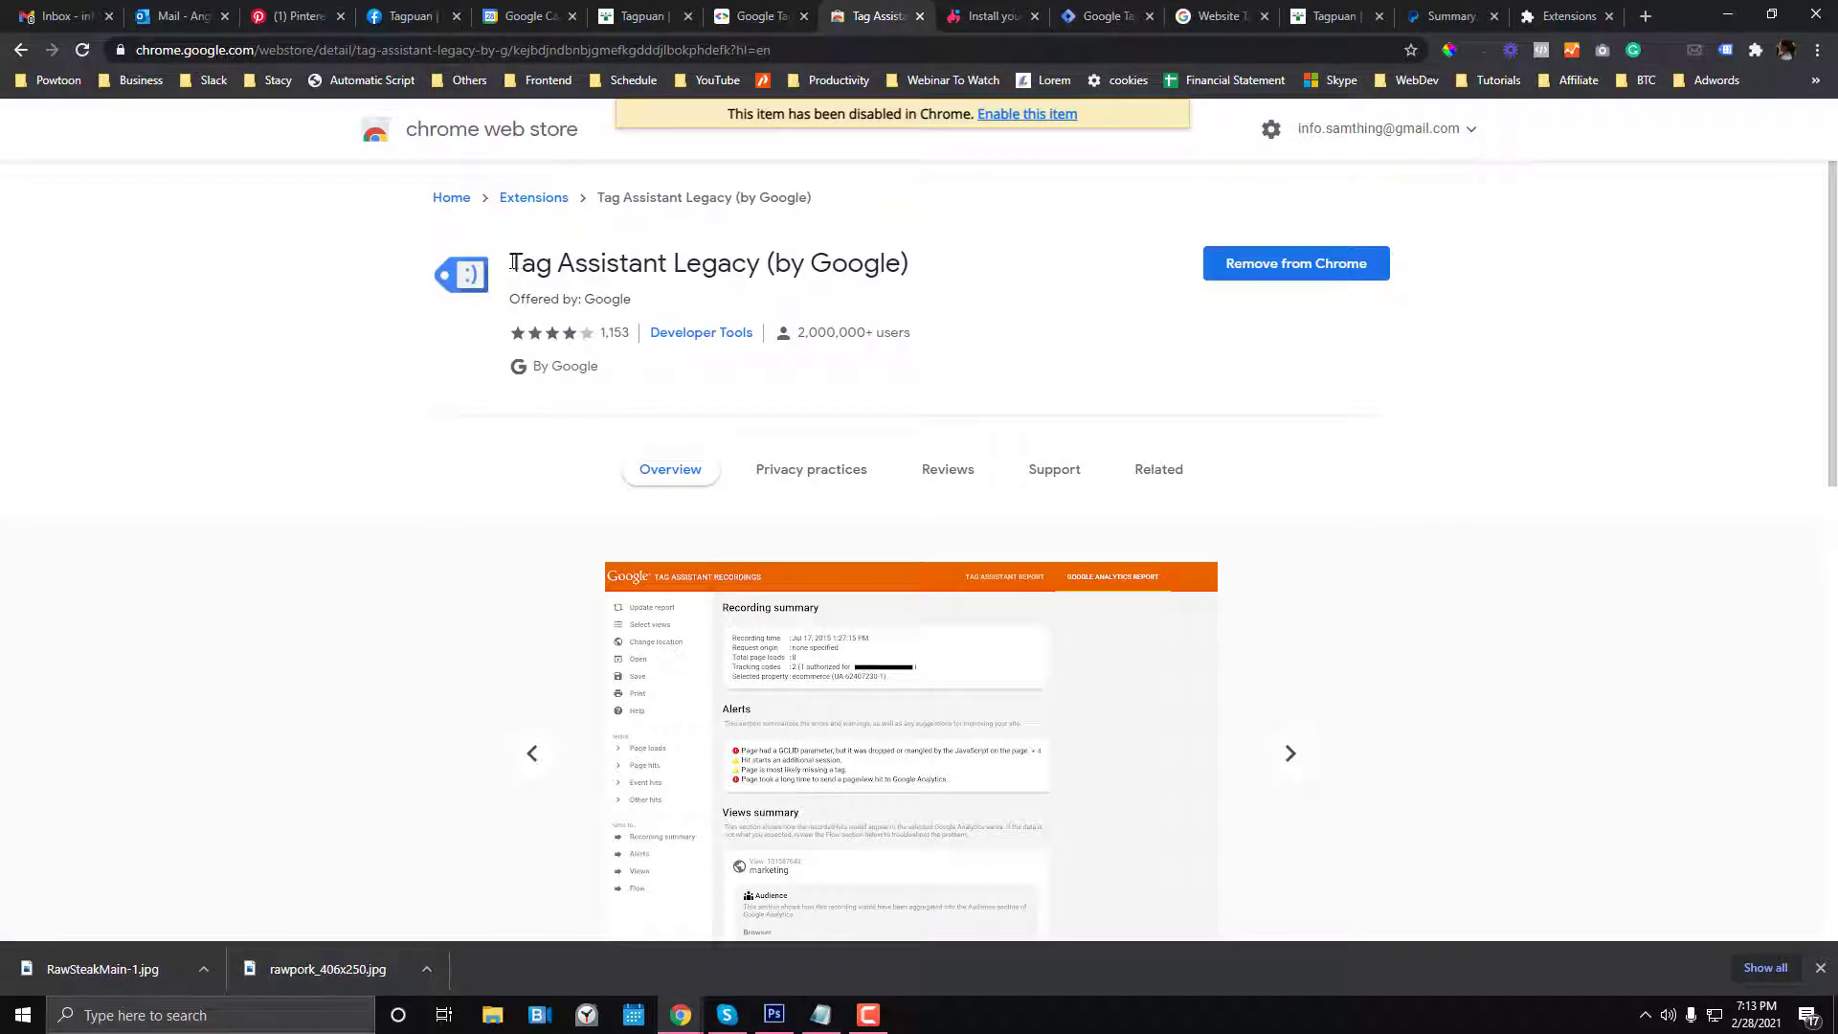
- Google 'Tag Assistant Legacy' to open its Chrome Web Store listing, then return to the store
drag(514, 263, 761, 265)
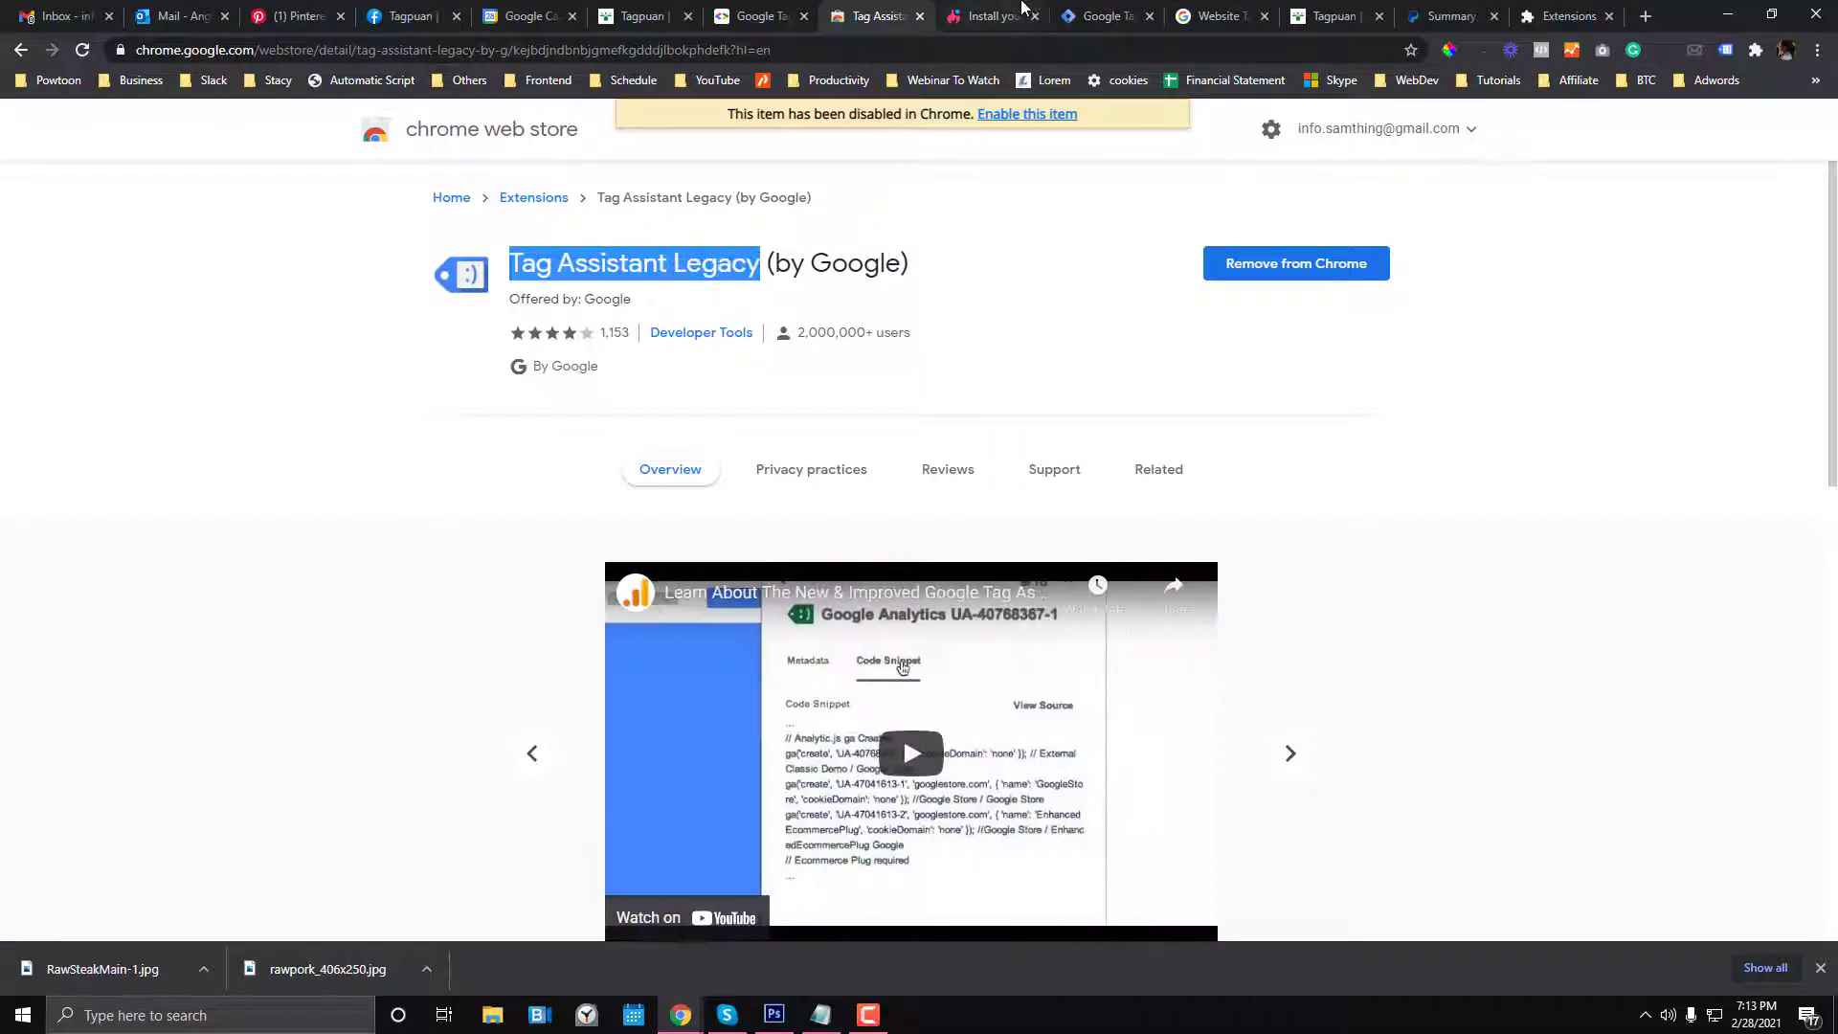
drag(1217, 13, 793, 19)
click(790, 48)
key(ctrl+v)
key(Return)
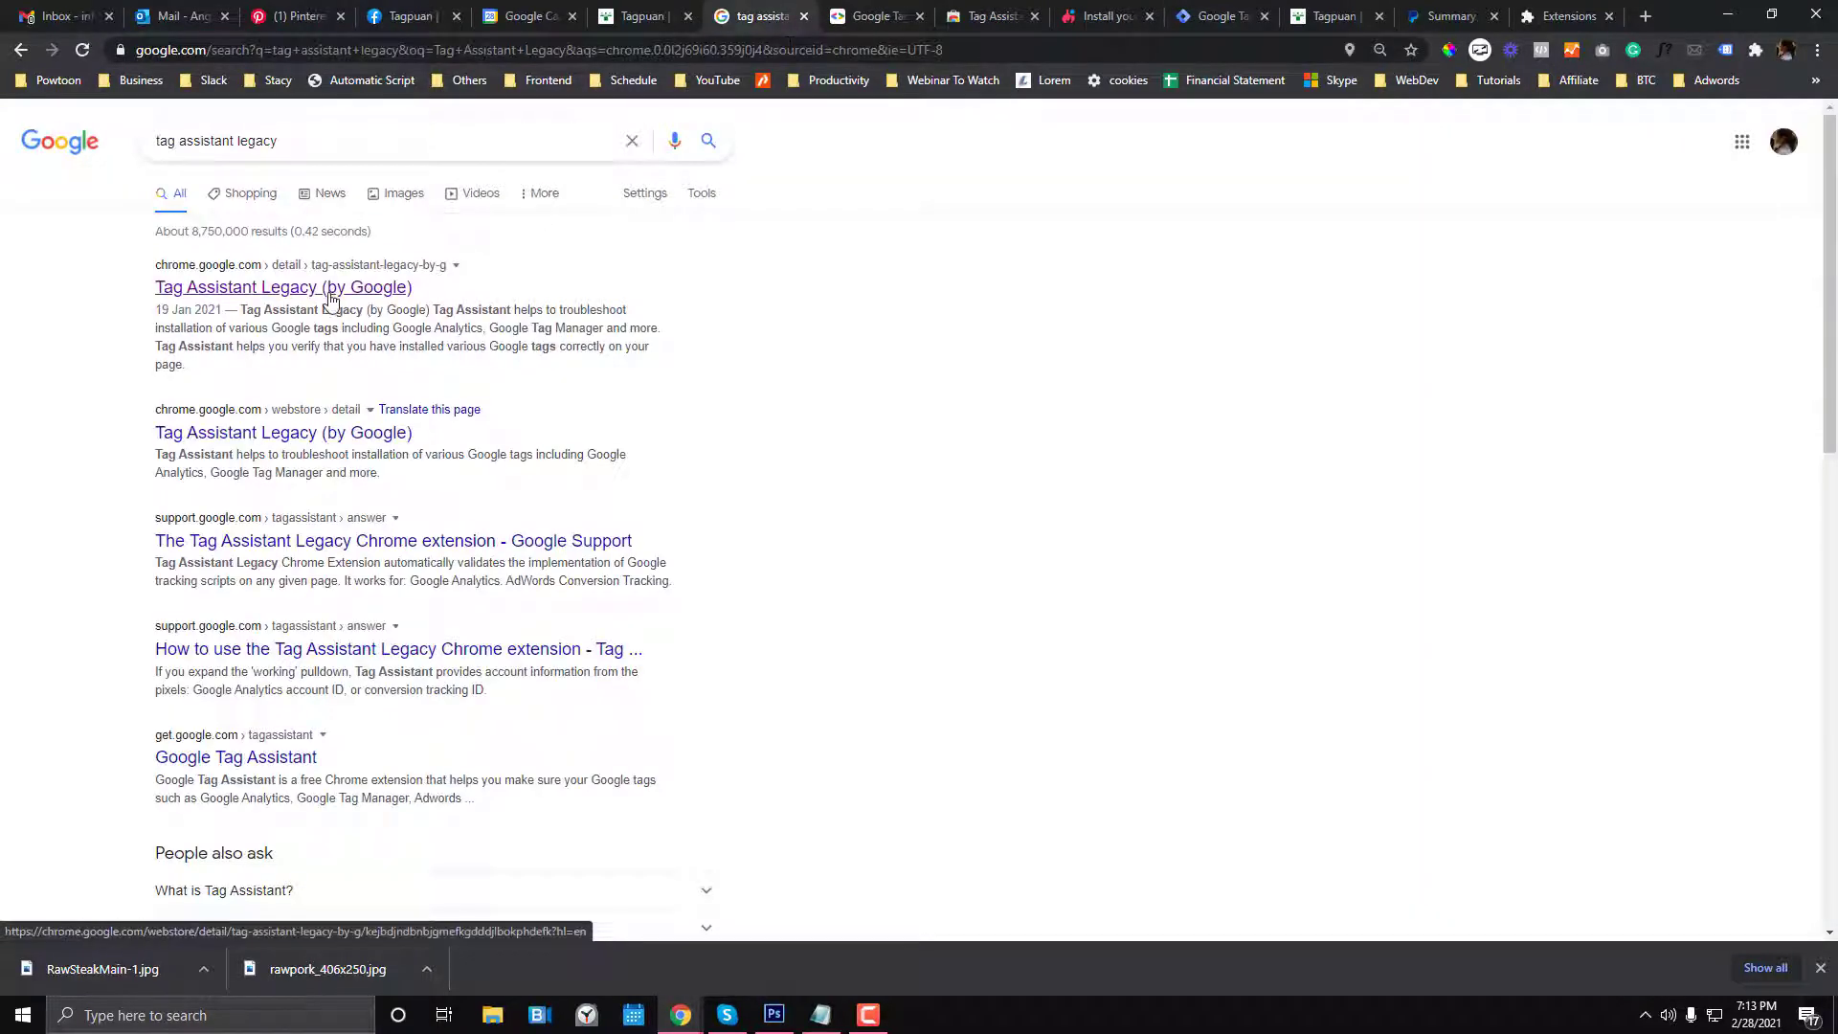
click(330, 290)
click(503, 49)
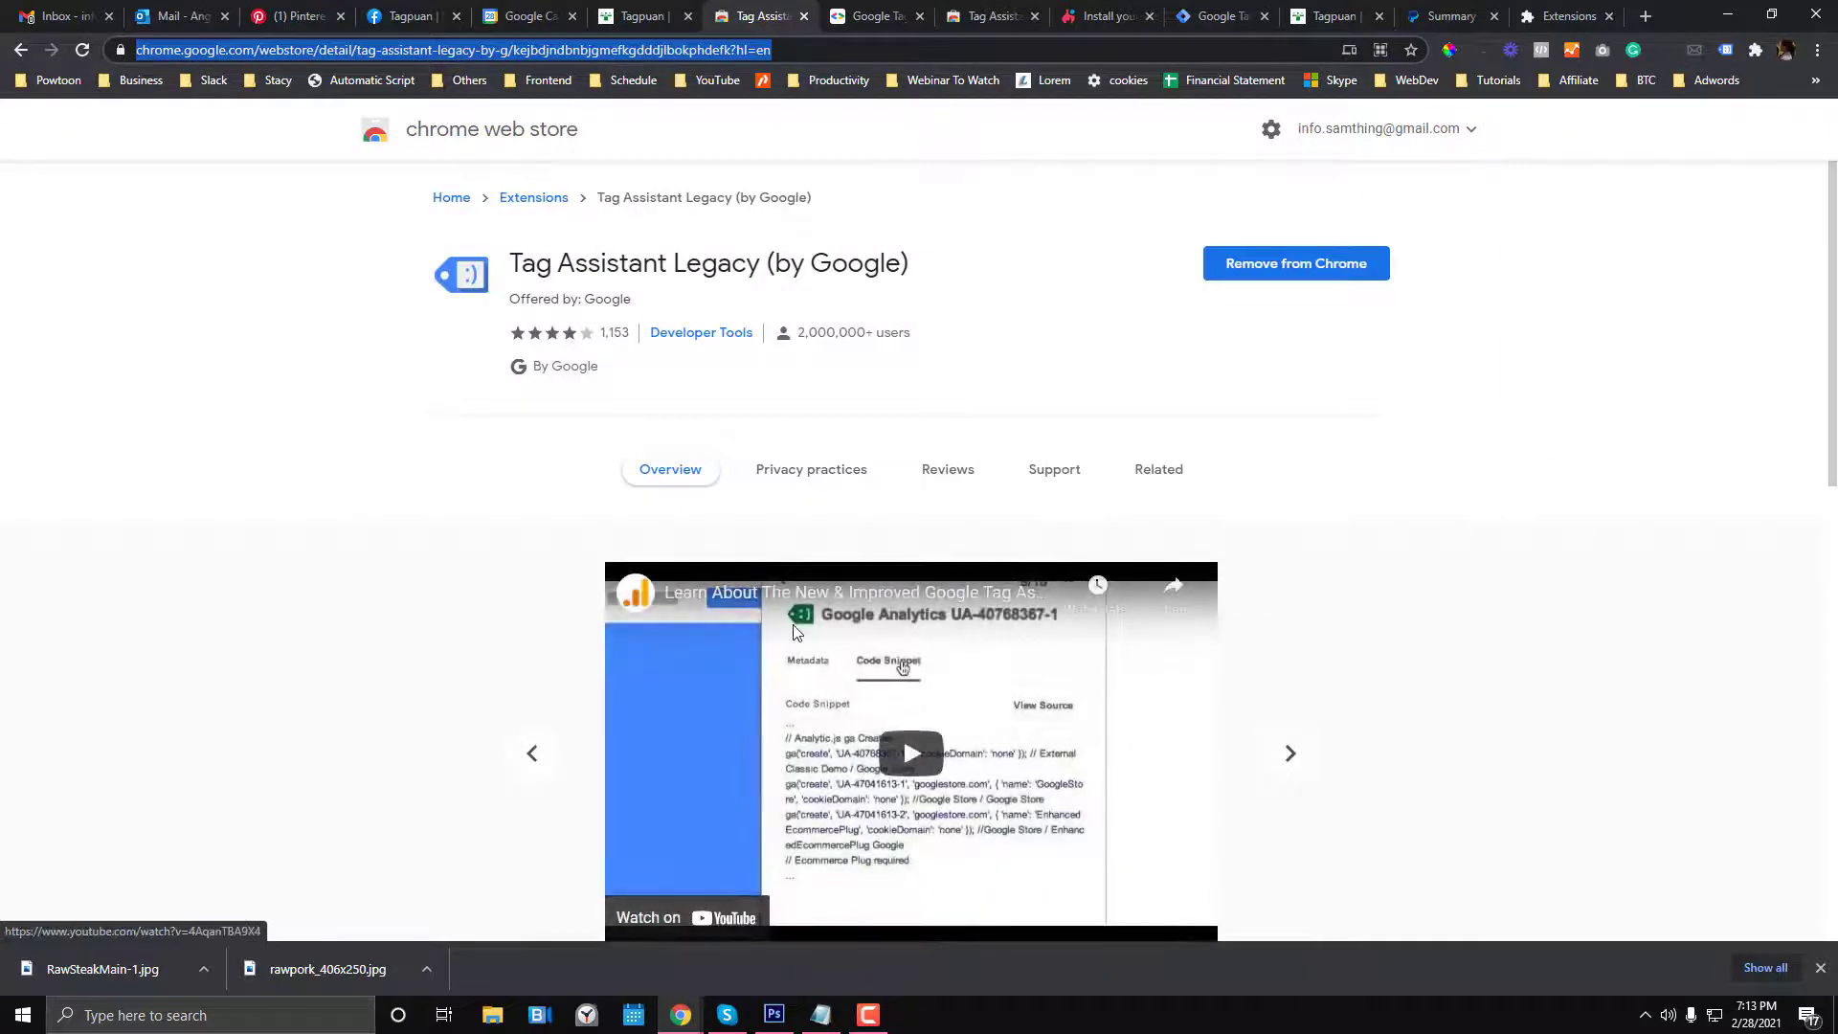
click(657, 12)
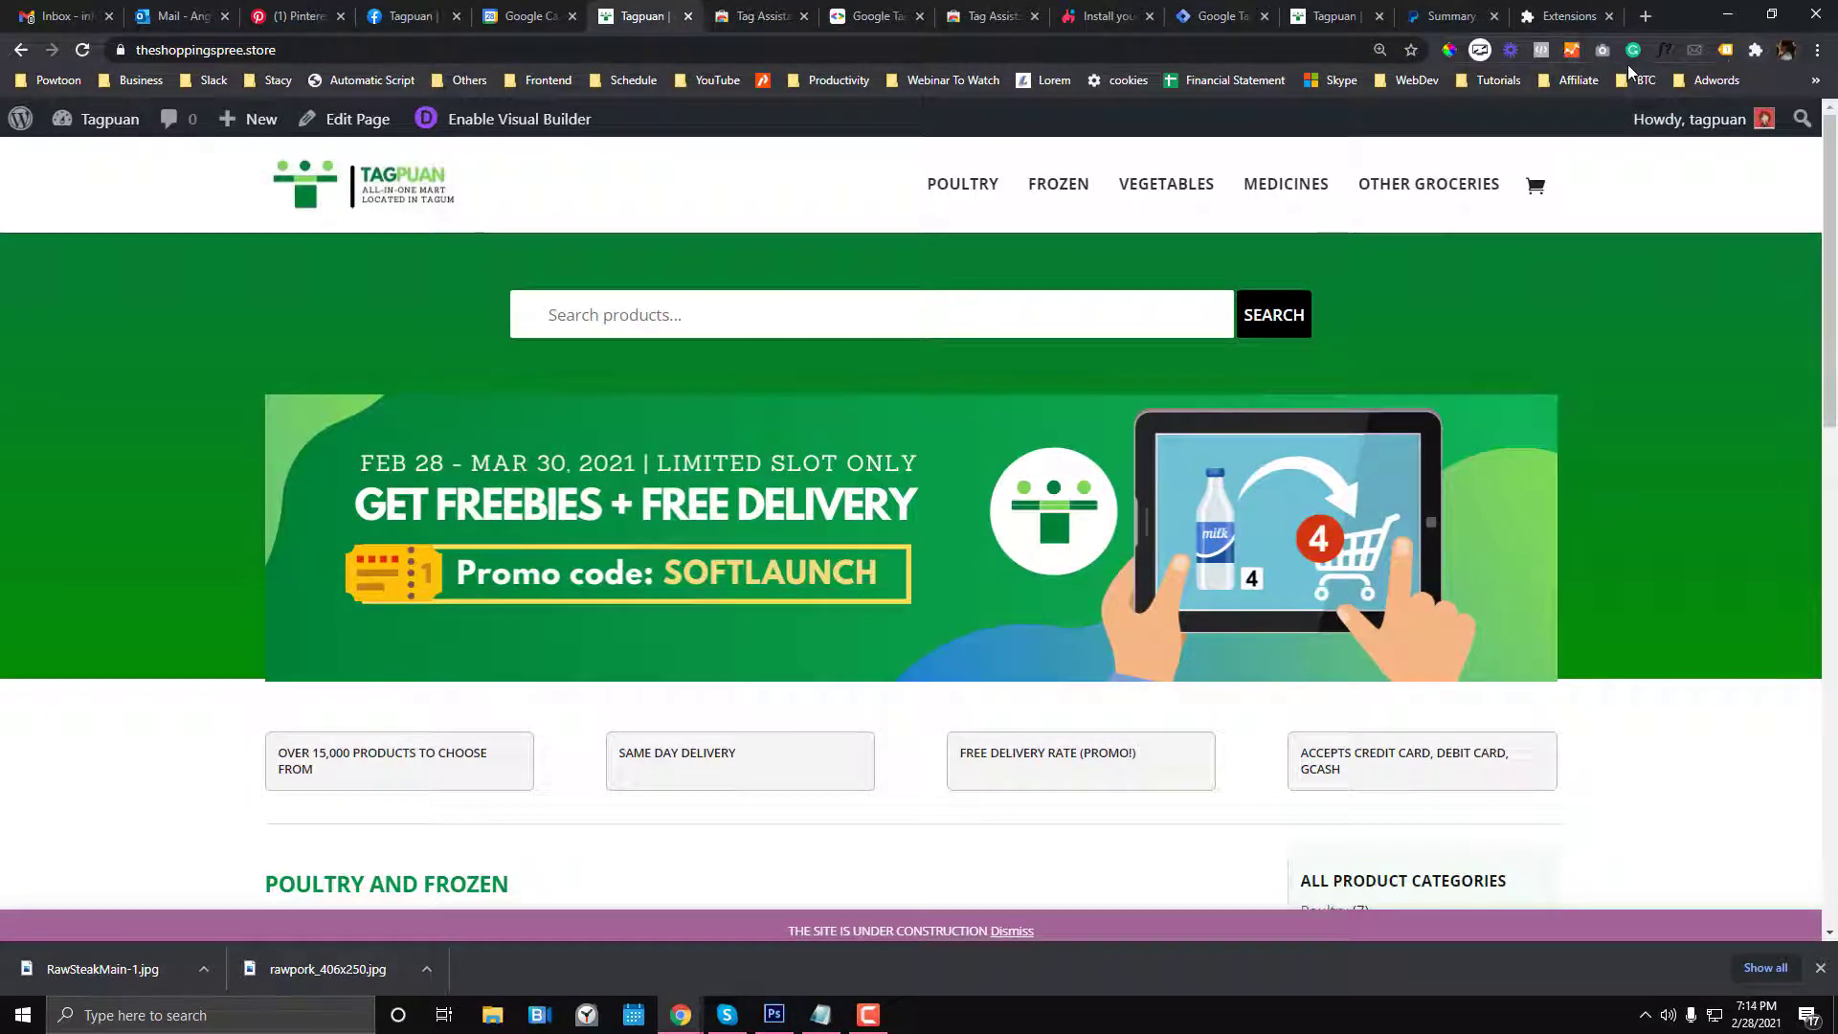
- Reload the store and inspect Tag Assistant's GTM-WFMDC7W entry, which reports a 404
click(962, 44)
key(Return)
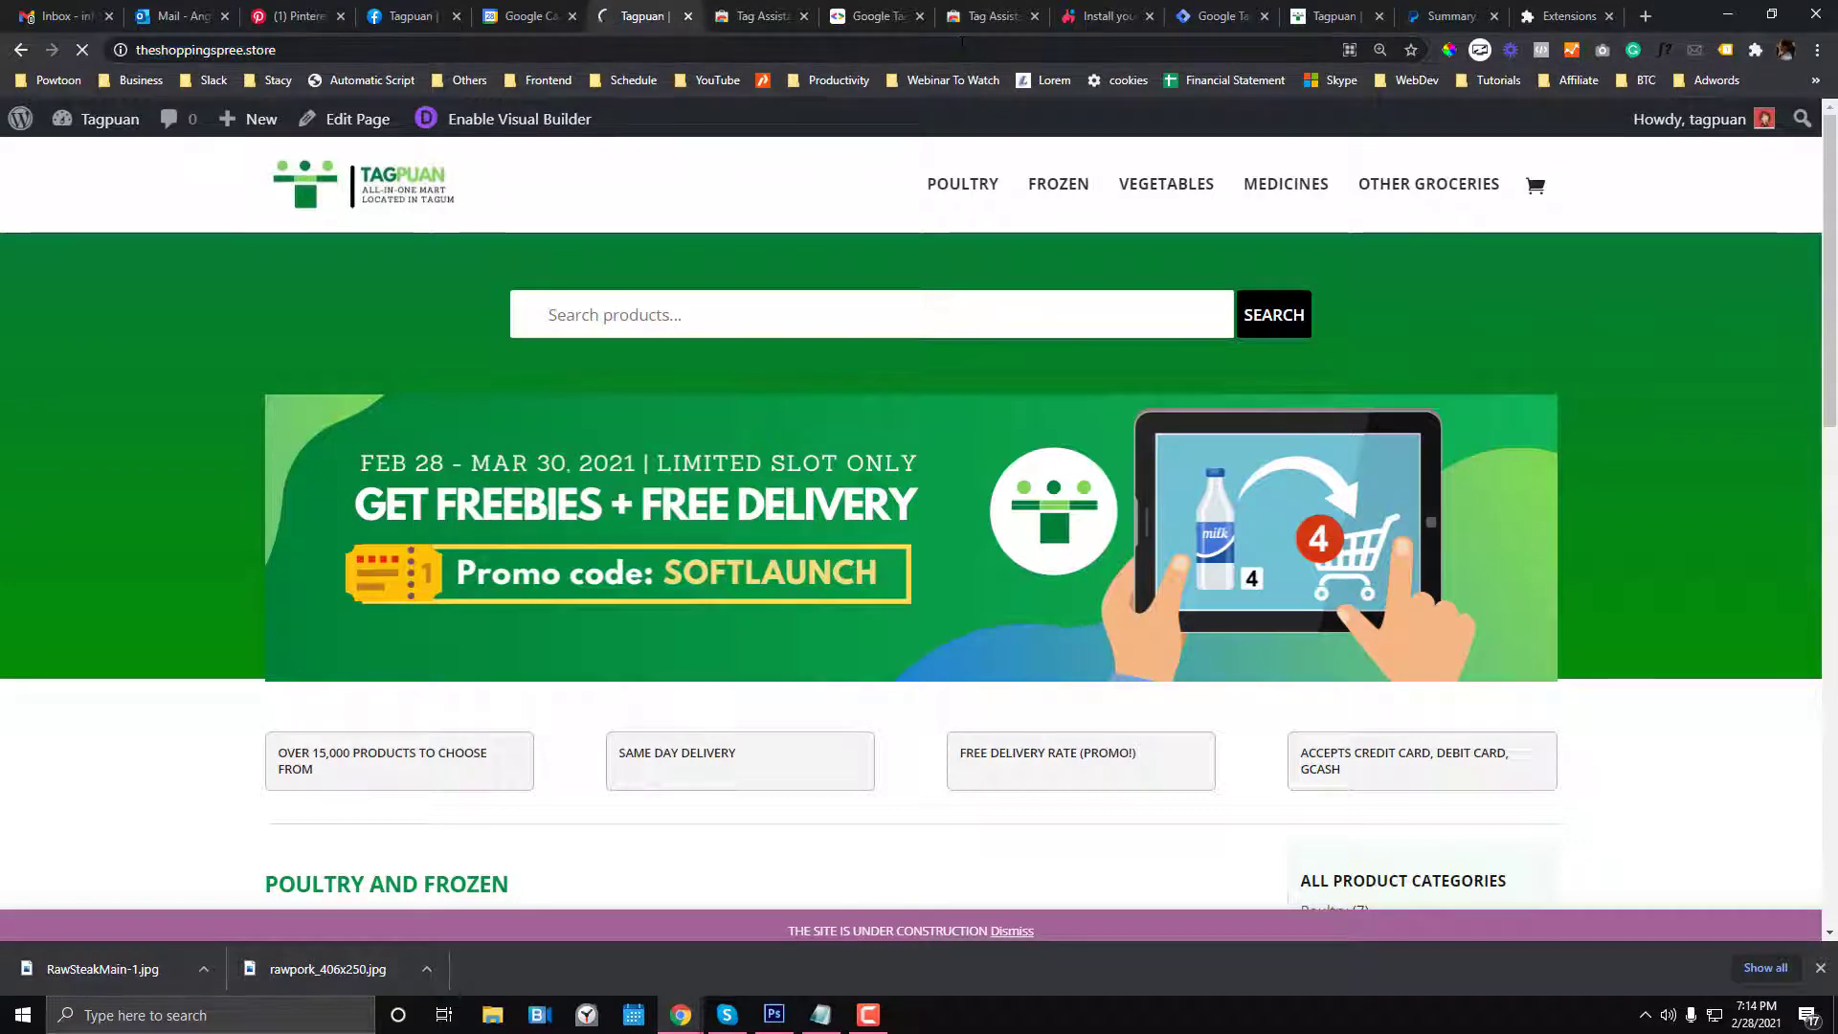
click(1725, 49)
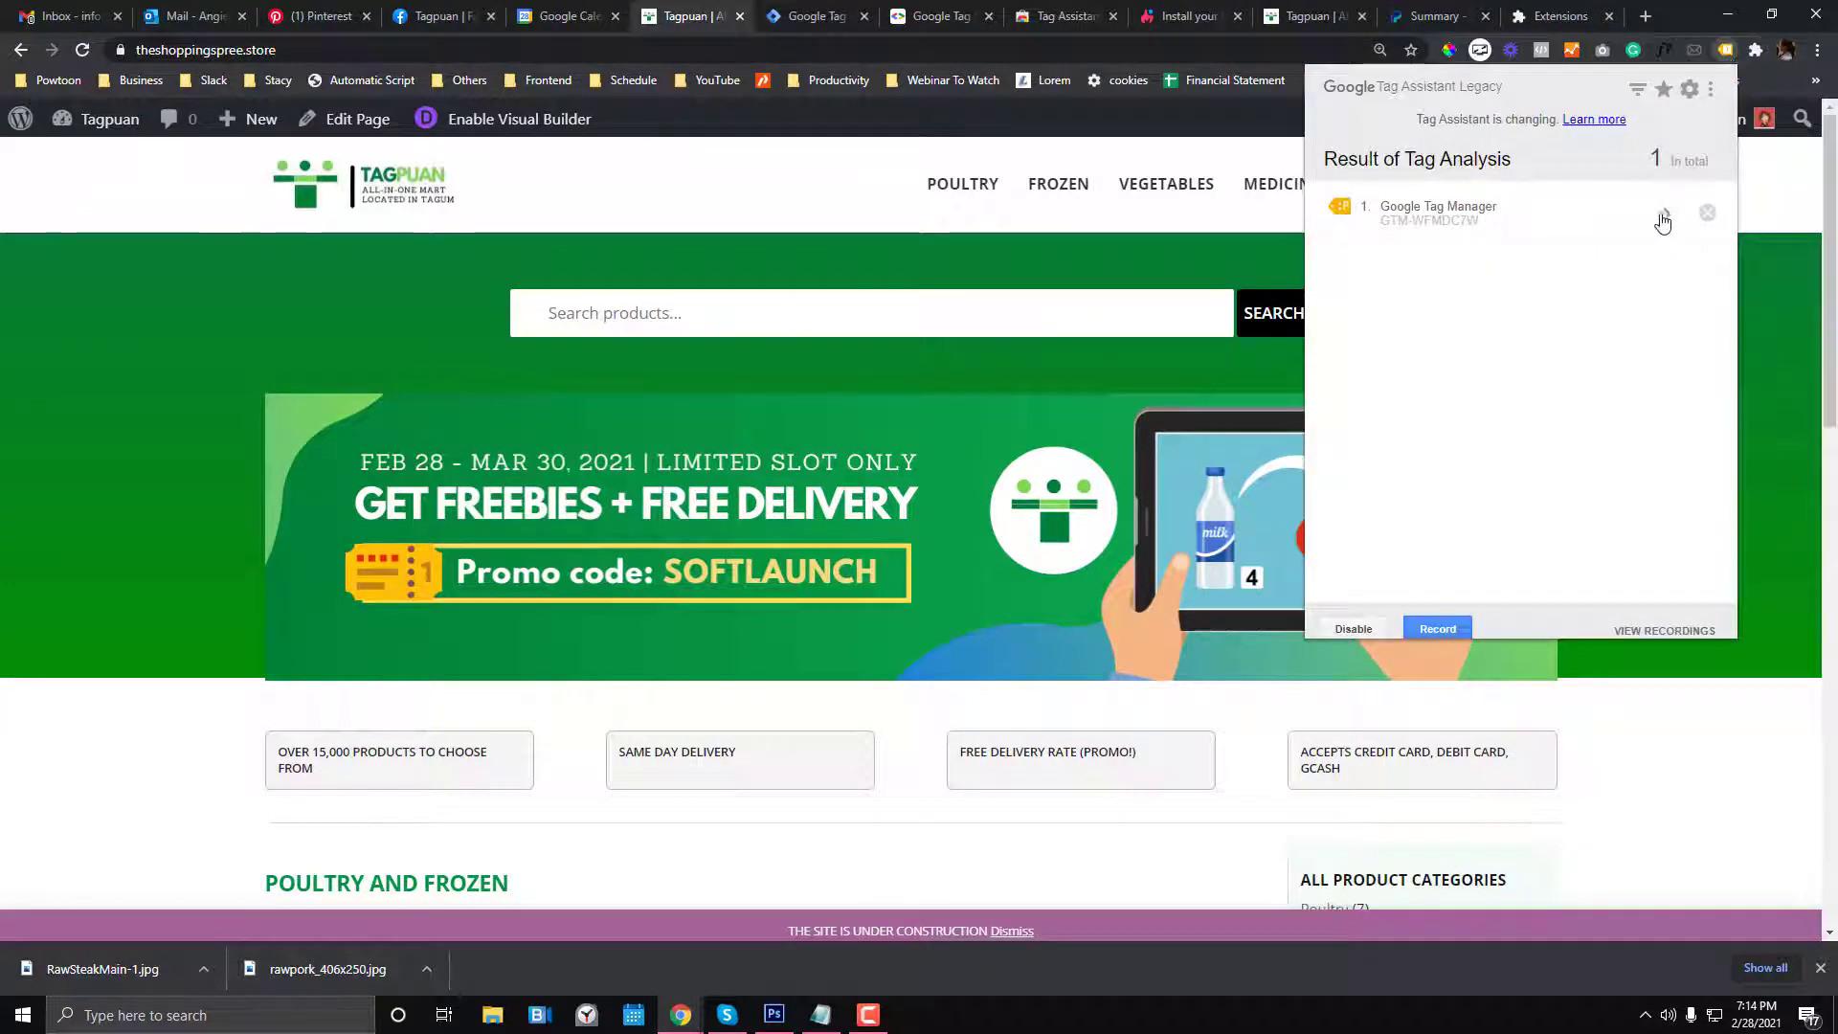
click(1574, 218)
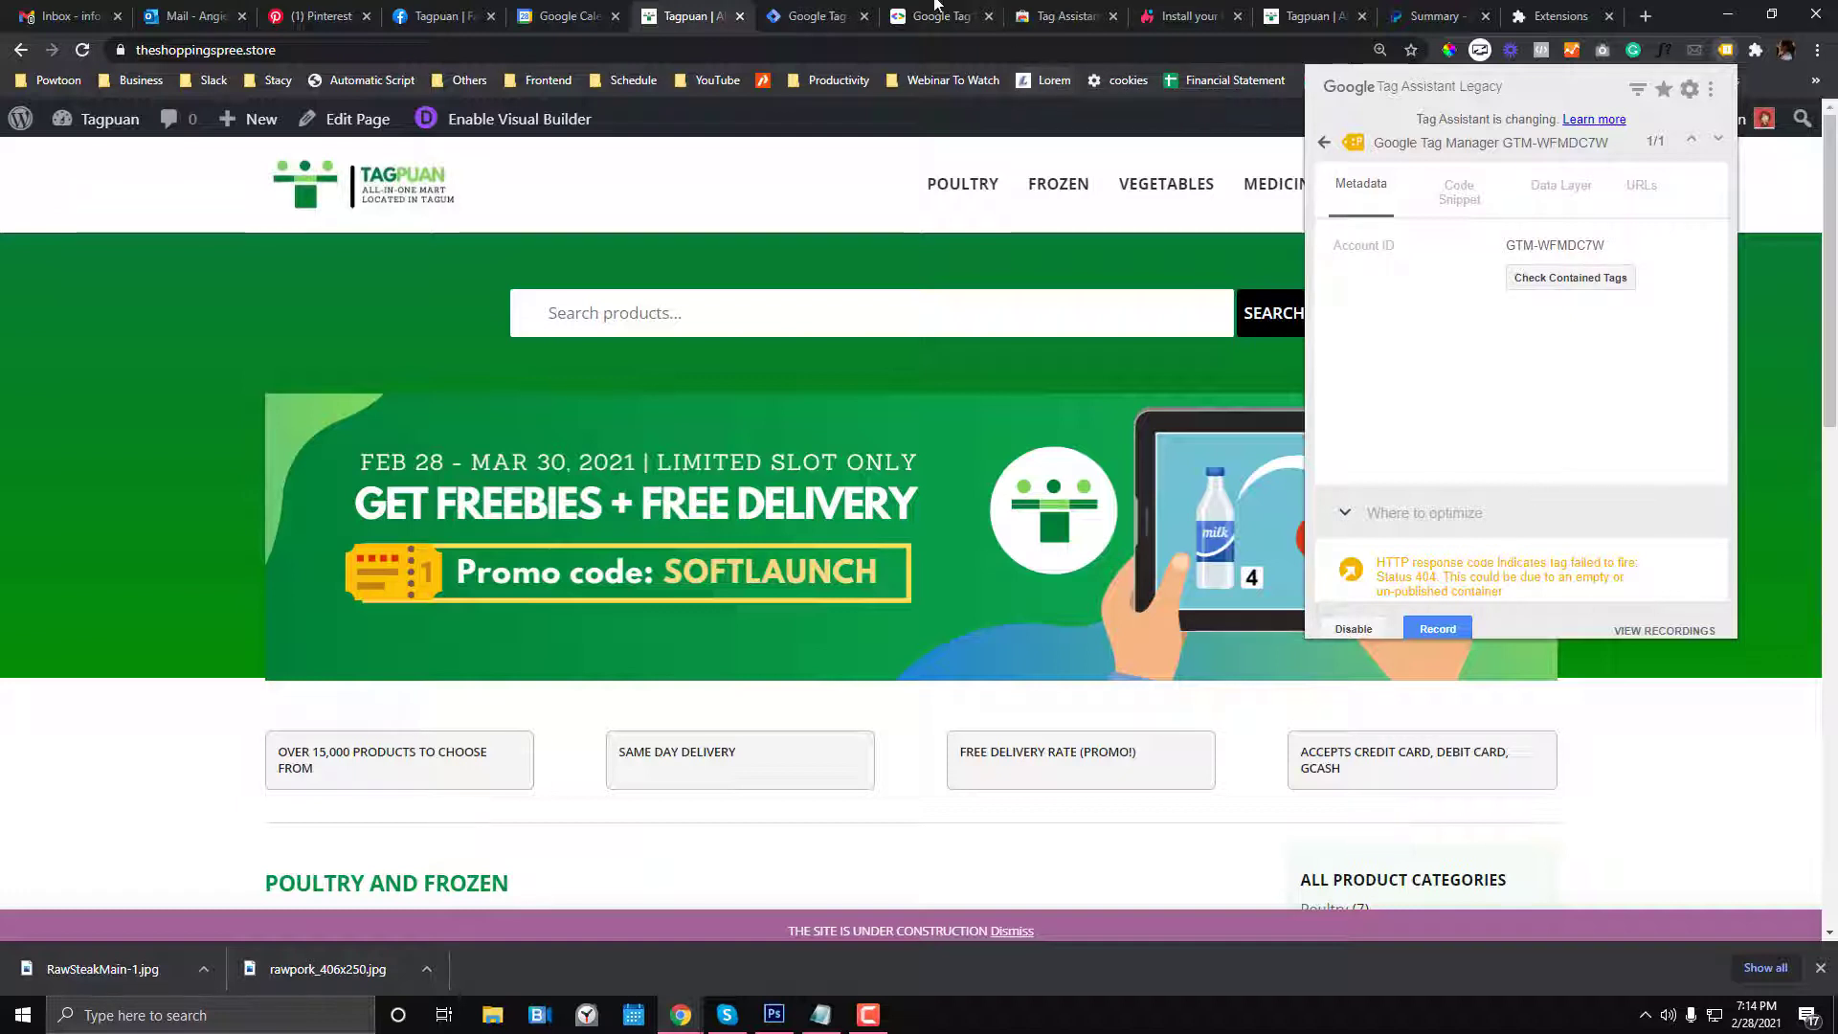
click(917, 27)
click(1065, 16)
click(1202, 15)
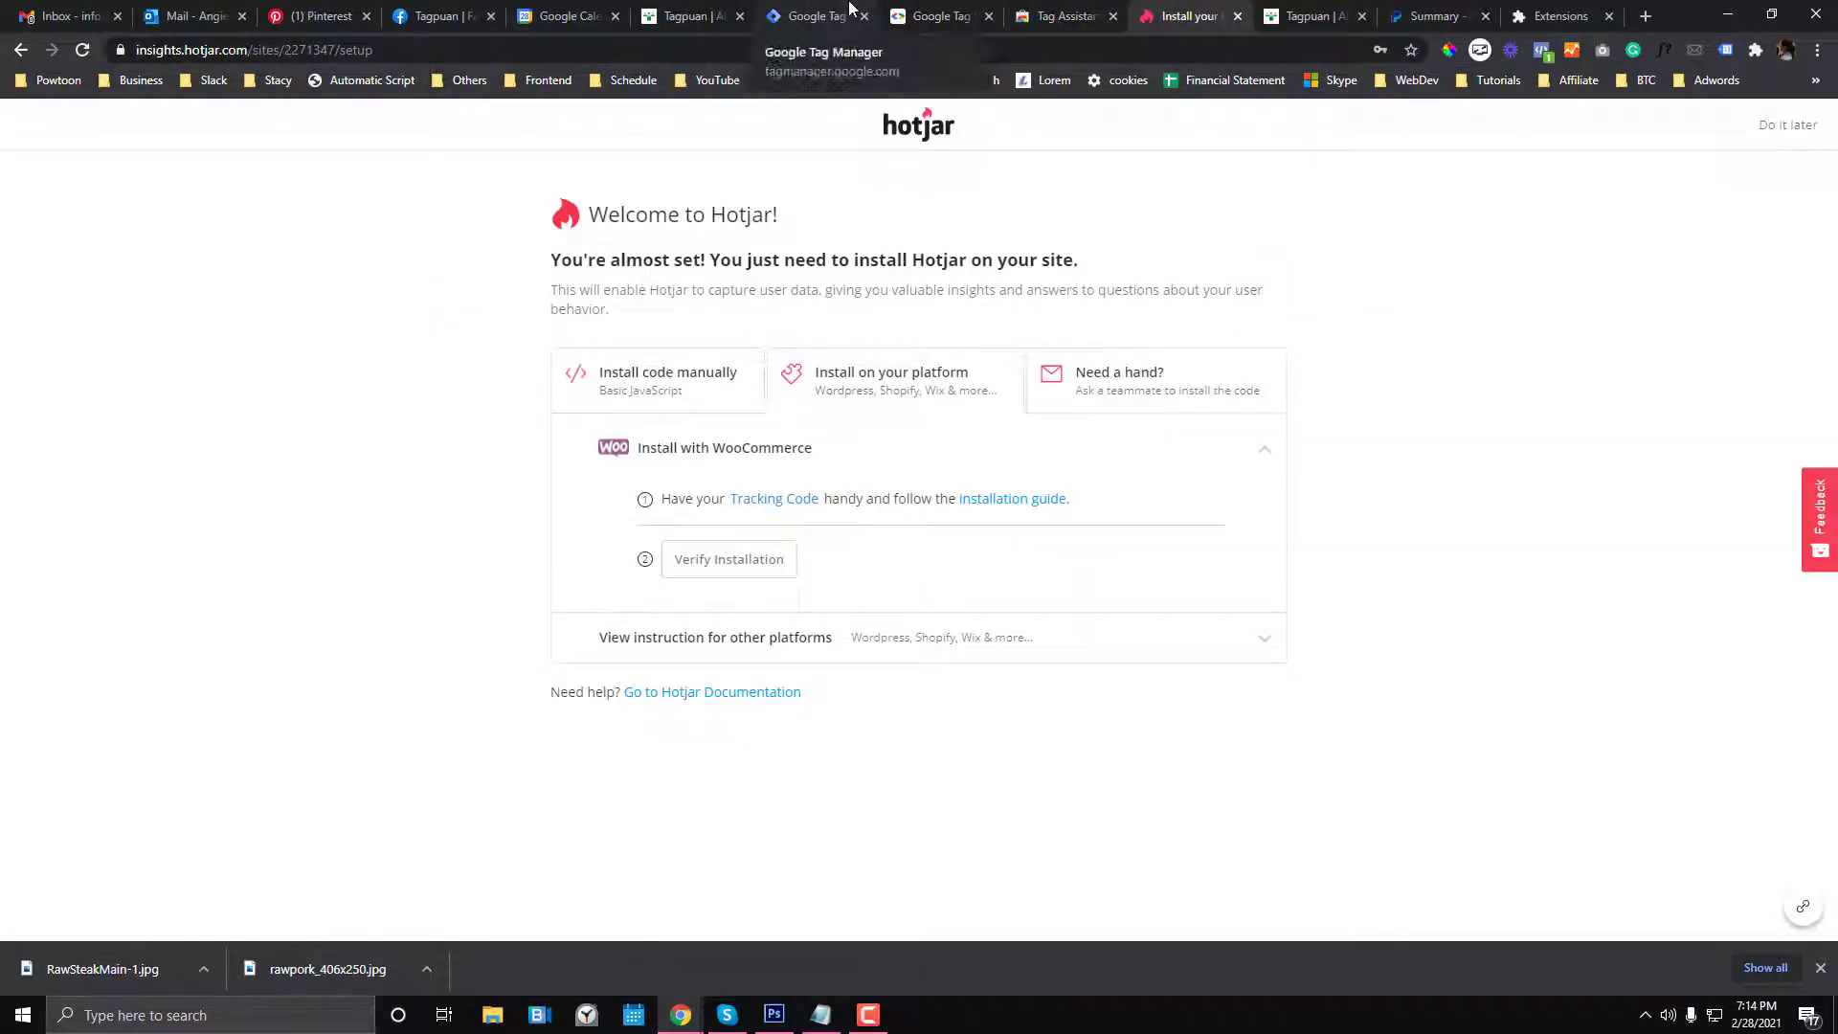
- Move the Hotjar tab beside Tag Manager, recheck the store homepage, and open a new tab
click(850, 8)
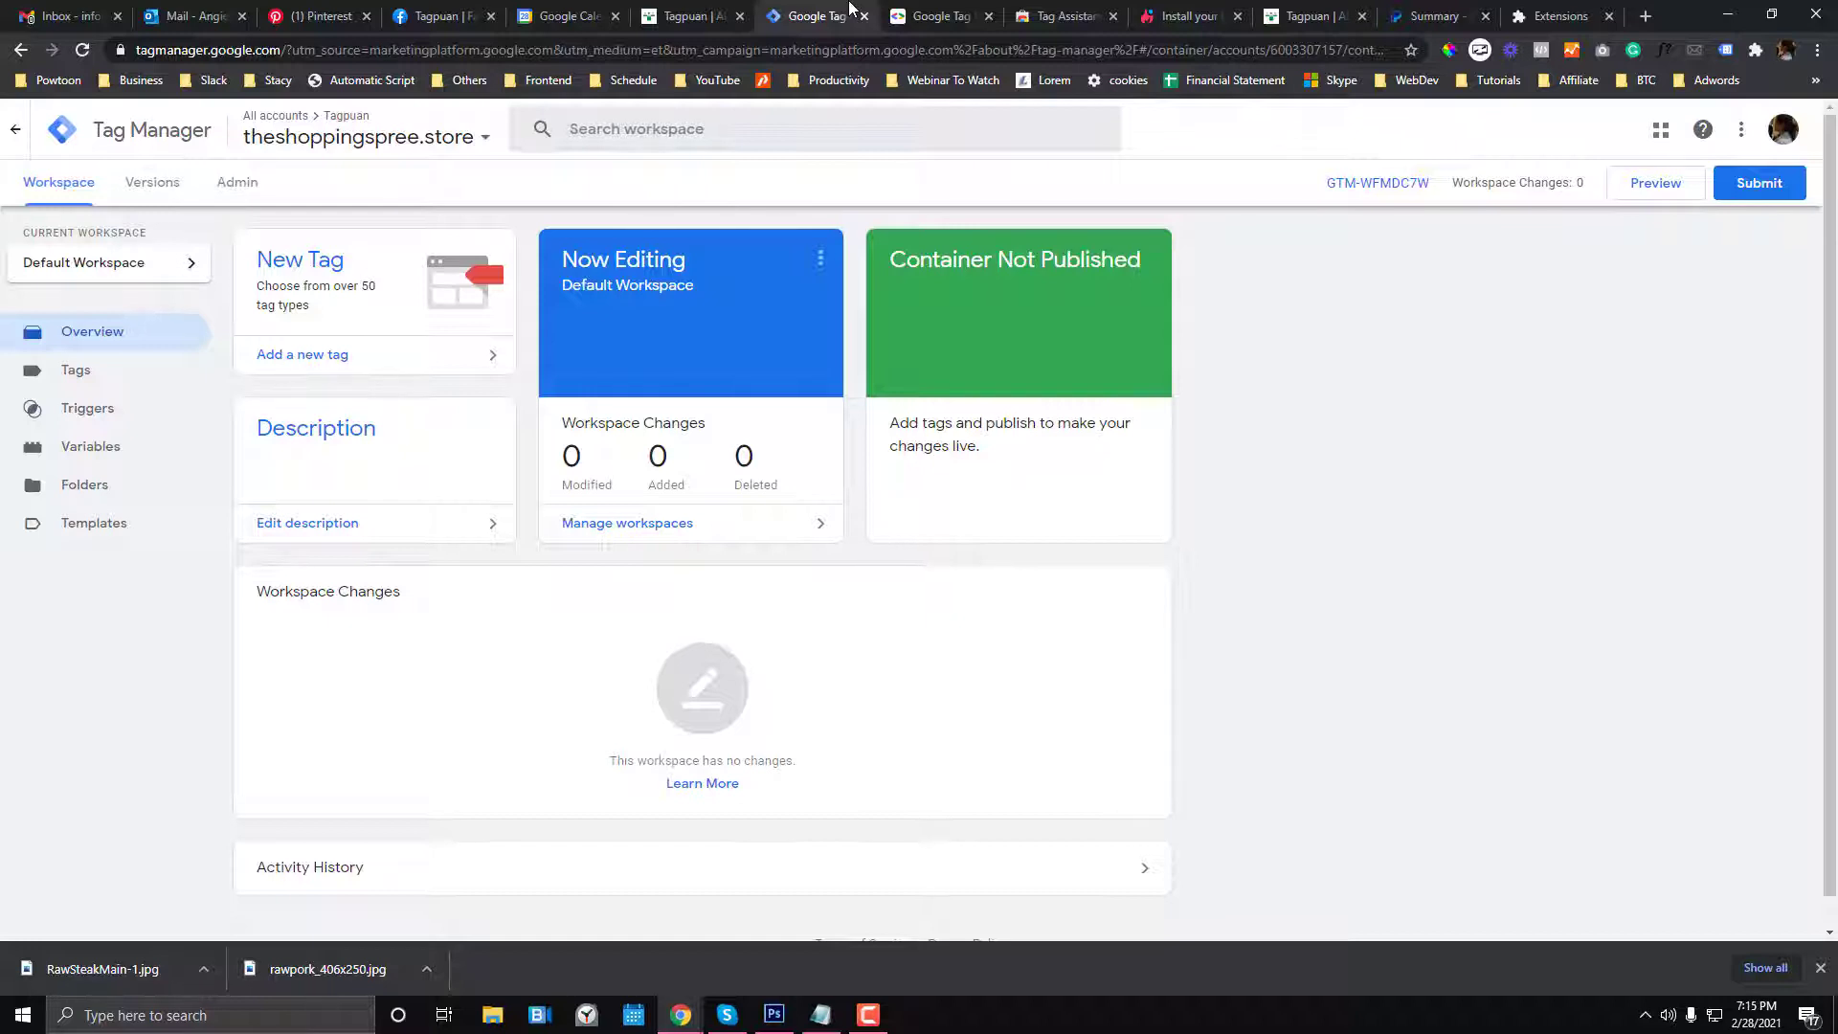
click(1187, 15)
drag(1187, 15, 965, 8)
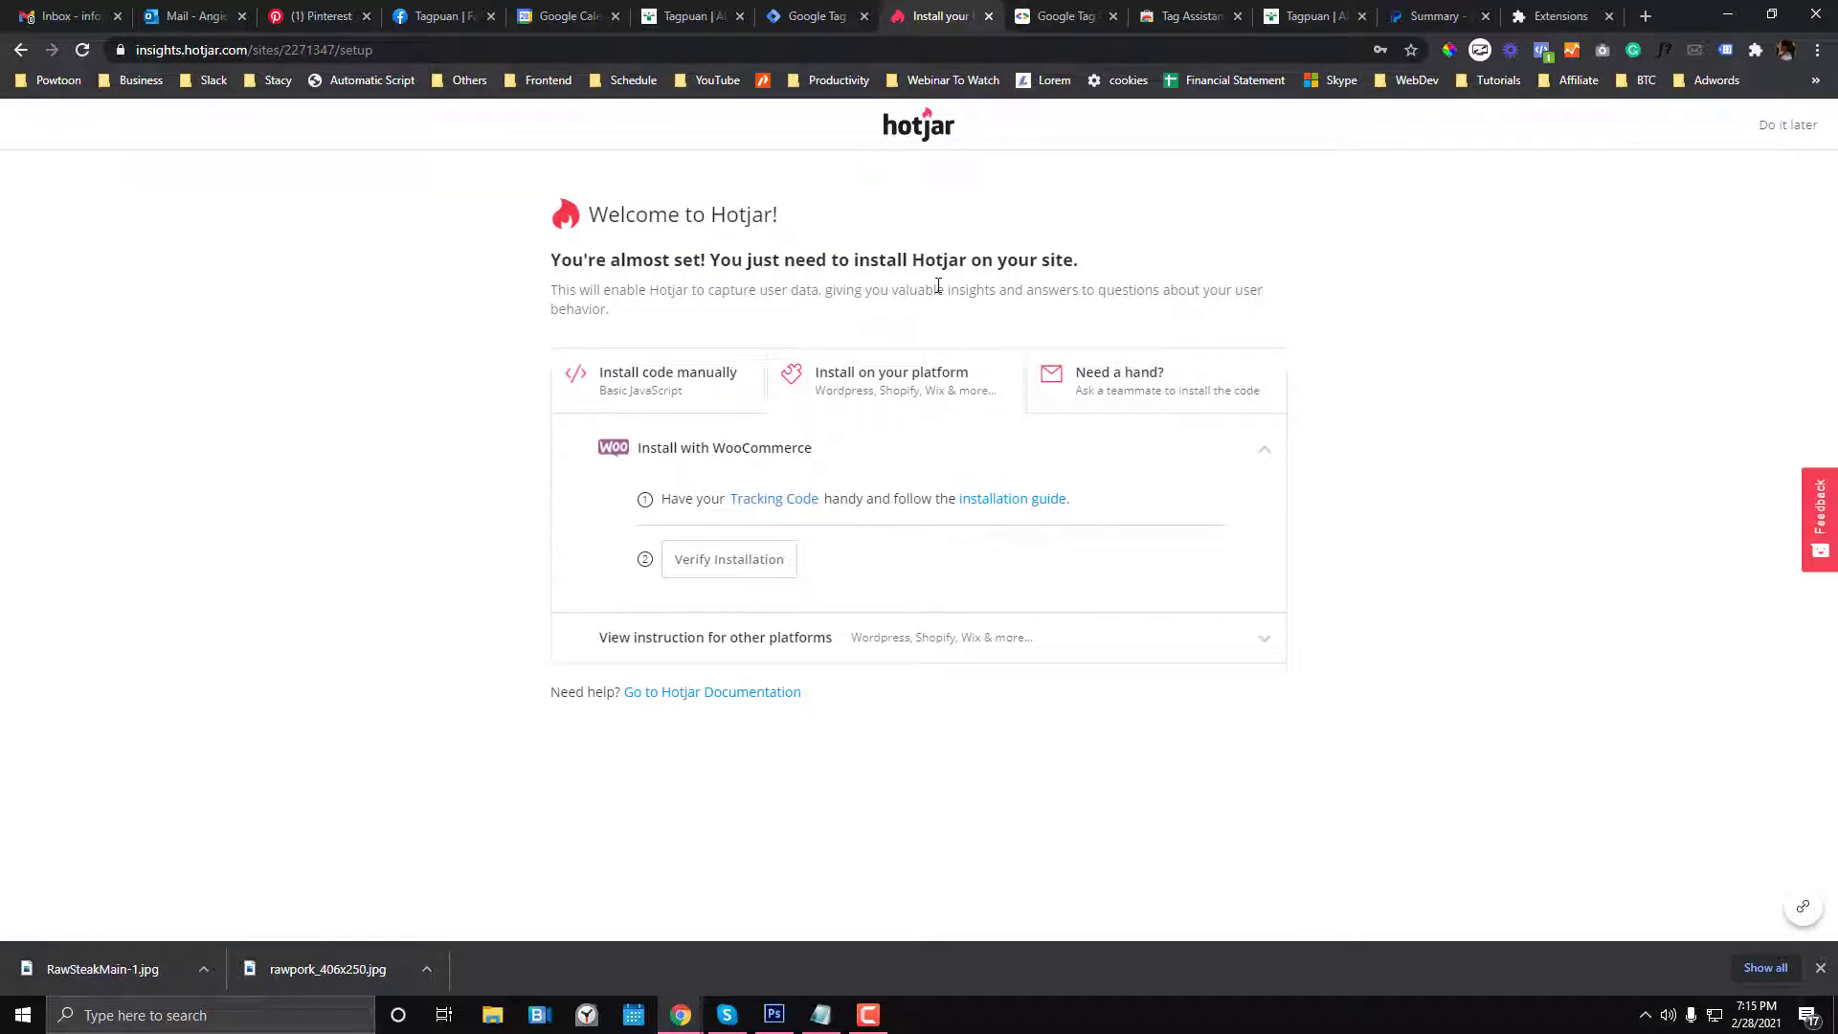
click(689, 15)
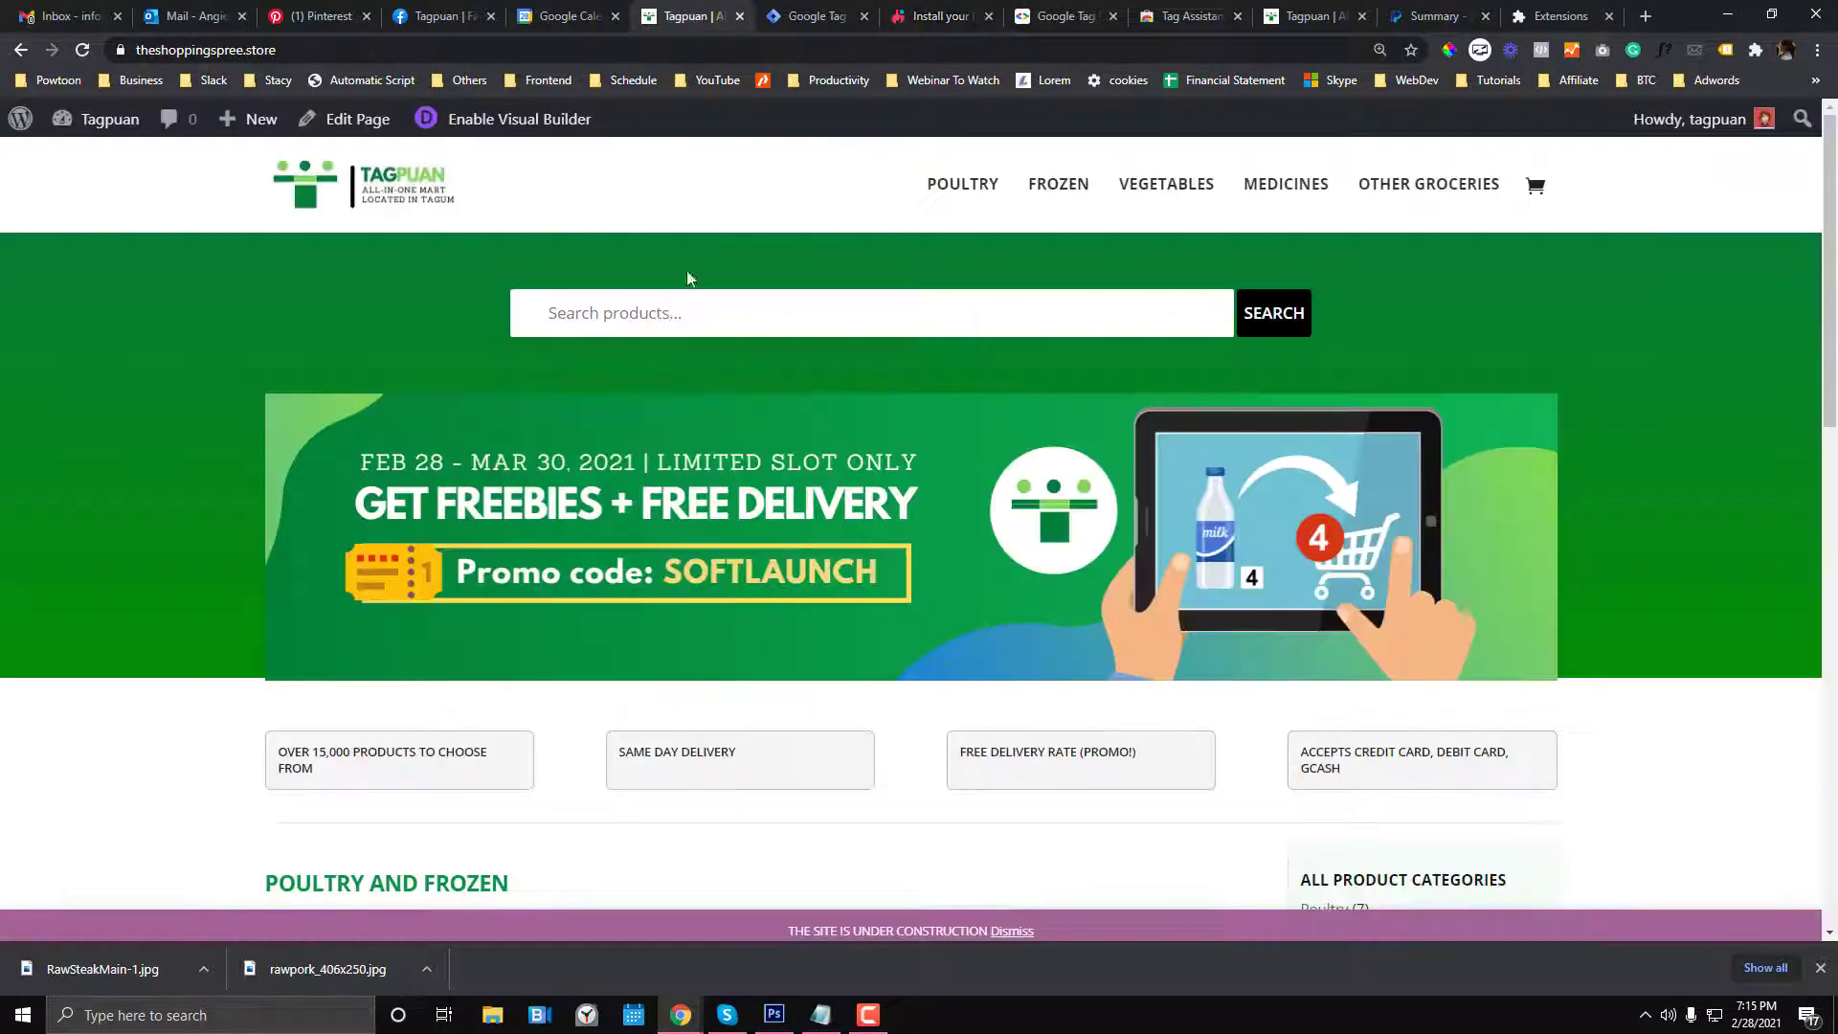
scroll(675, 359, down, 3)
scroll(676, 366, up, 3)
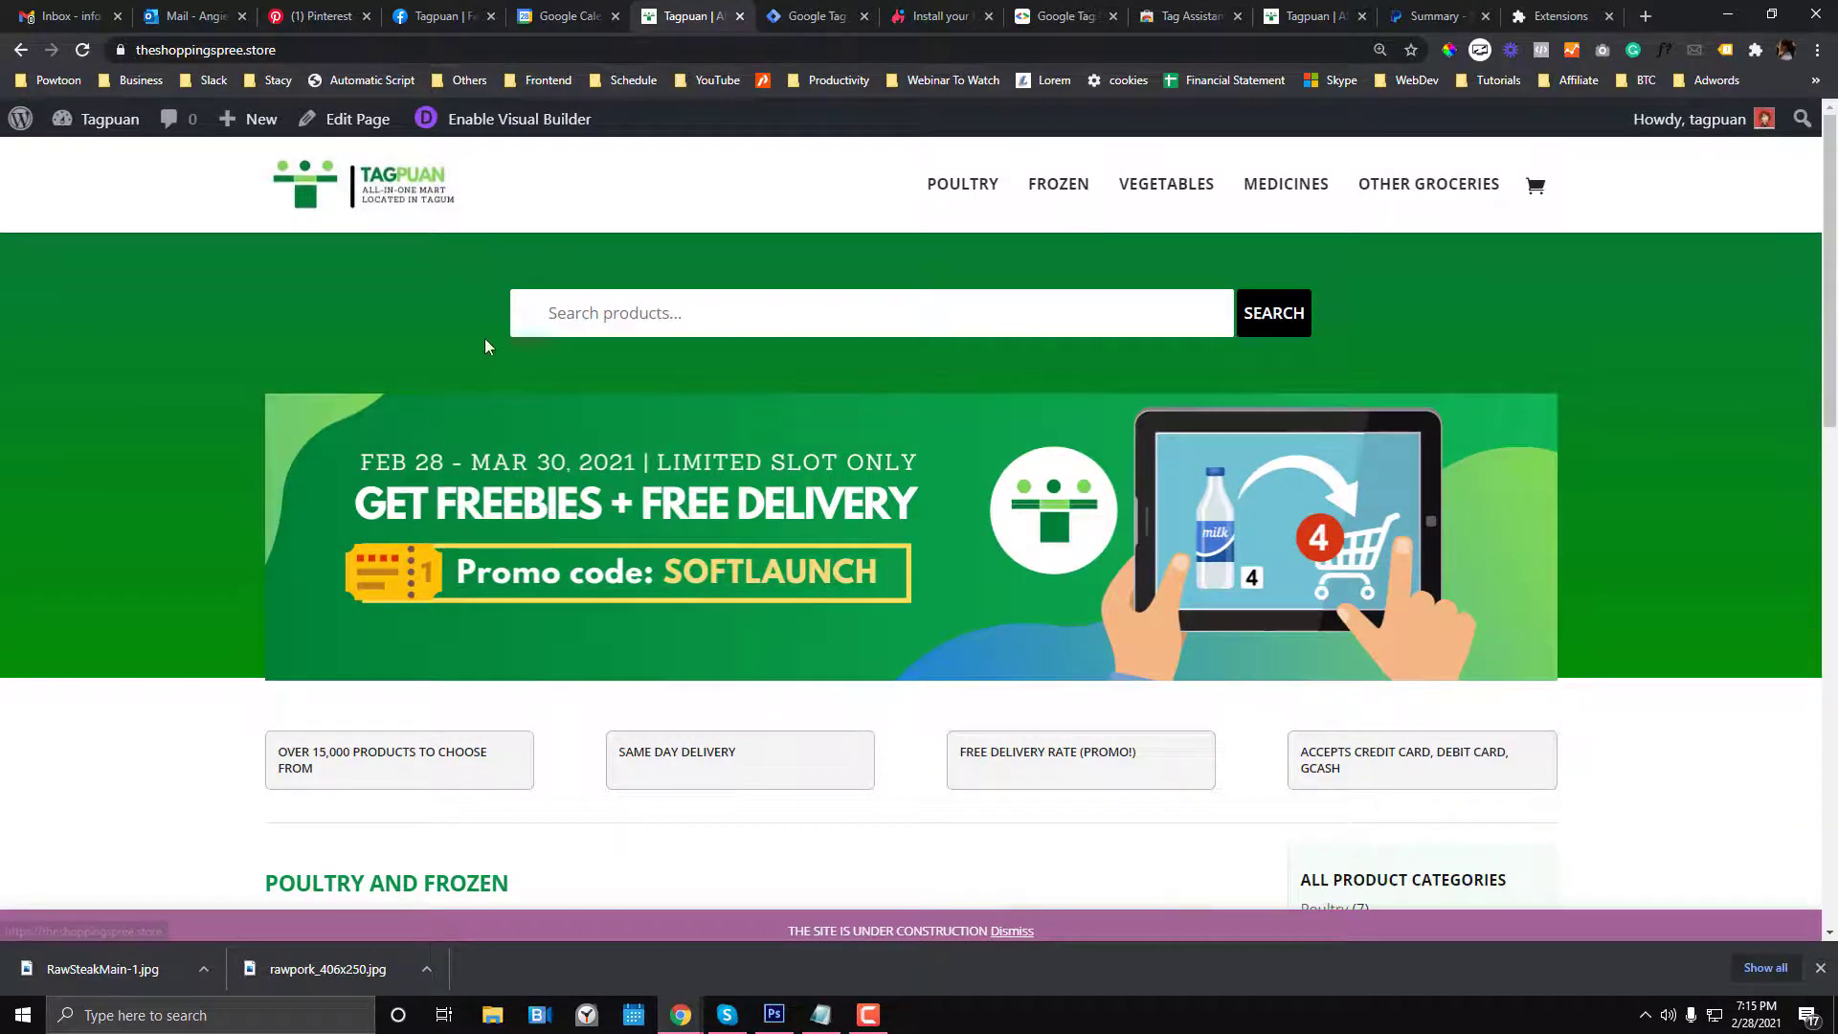
click(1644, 17)
- Search Google Images for 'heatmaps', preview two example heatmaps, and return to Hotjar's setup page
text(heatmaps)
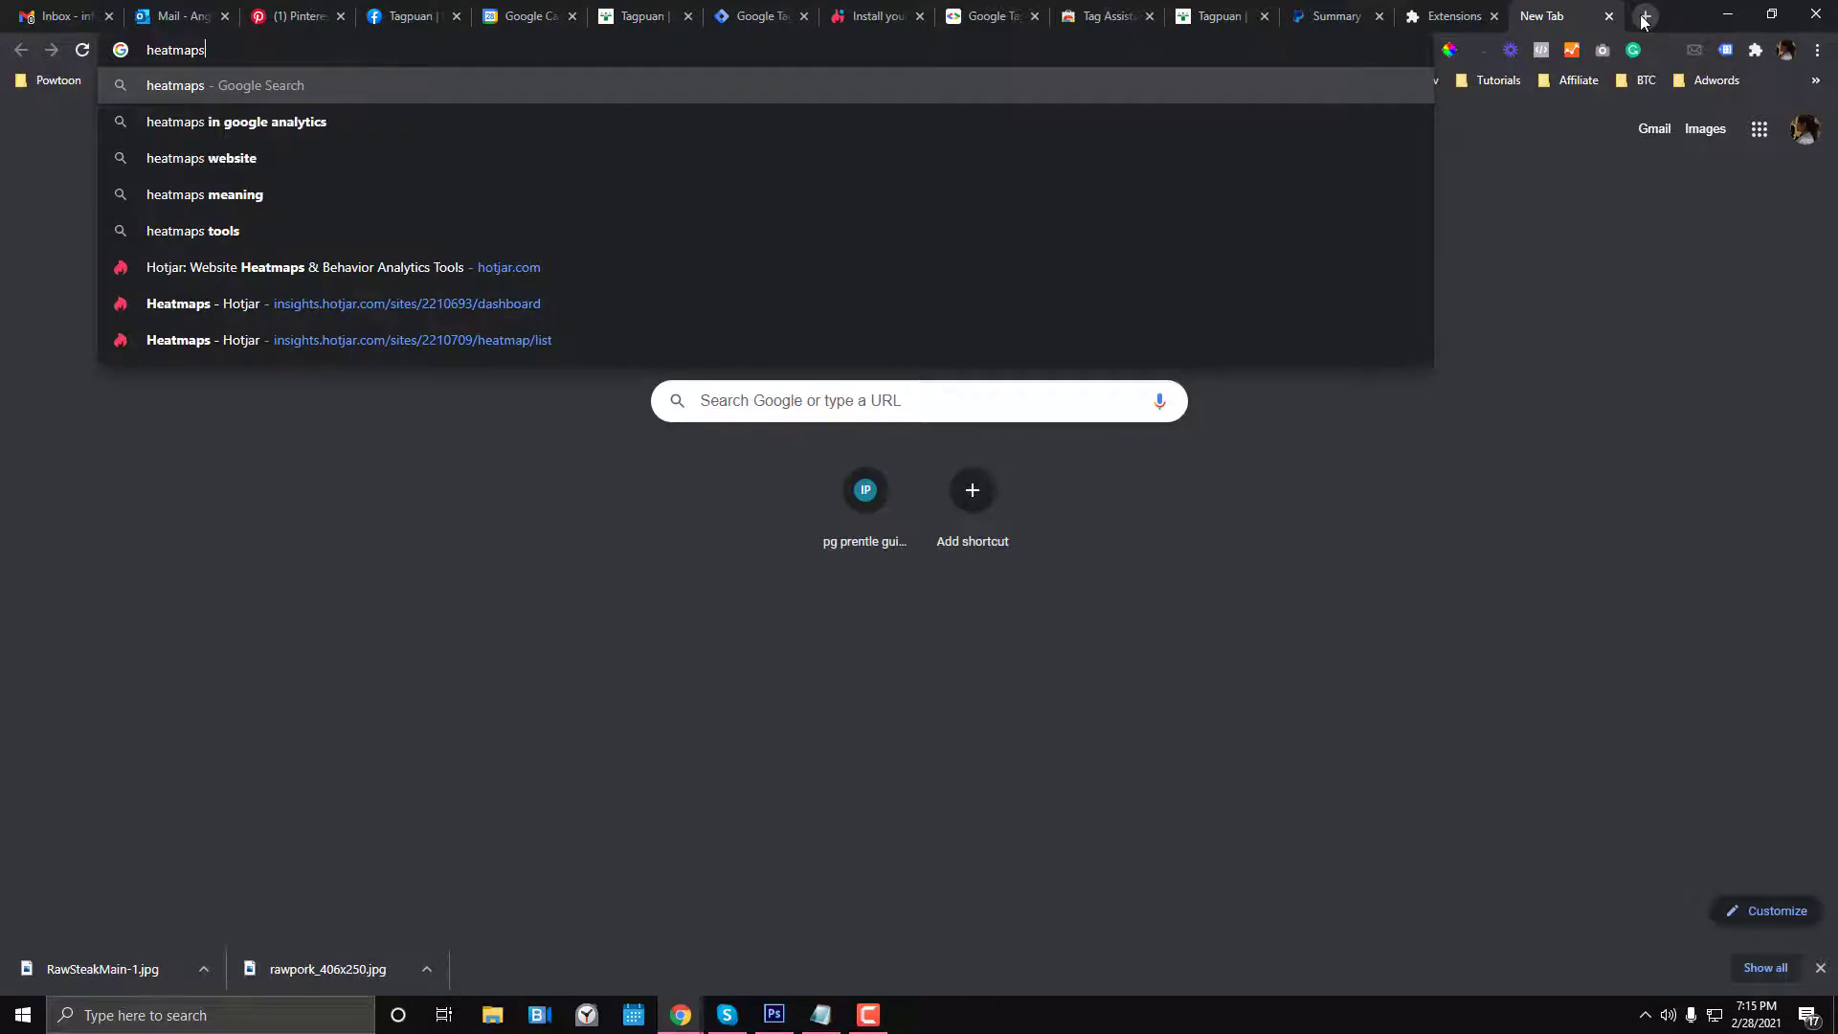
key(Return)
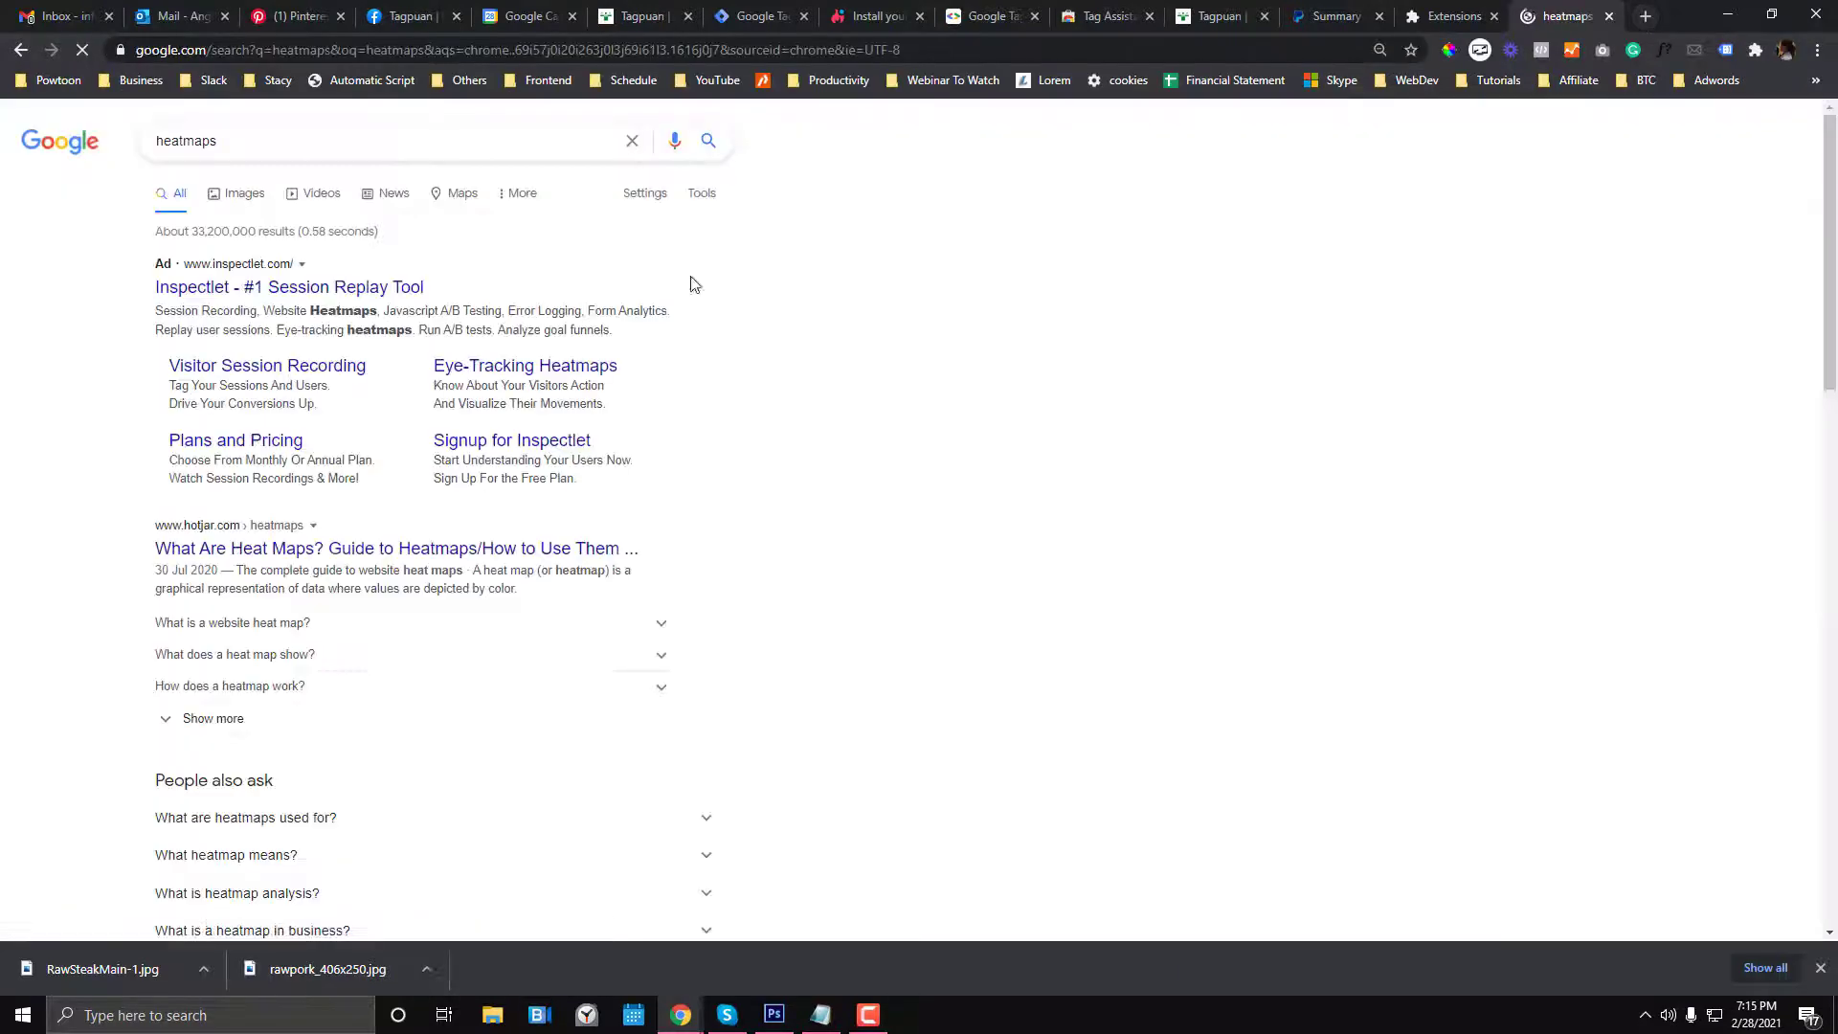
click(246, 191)
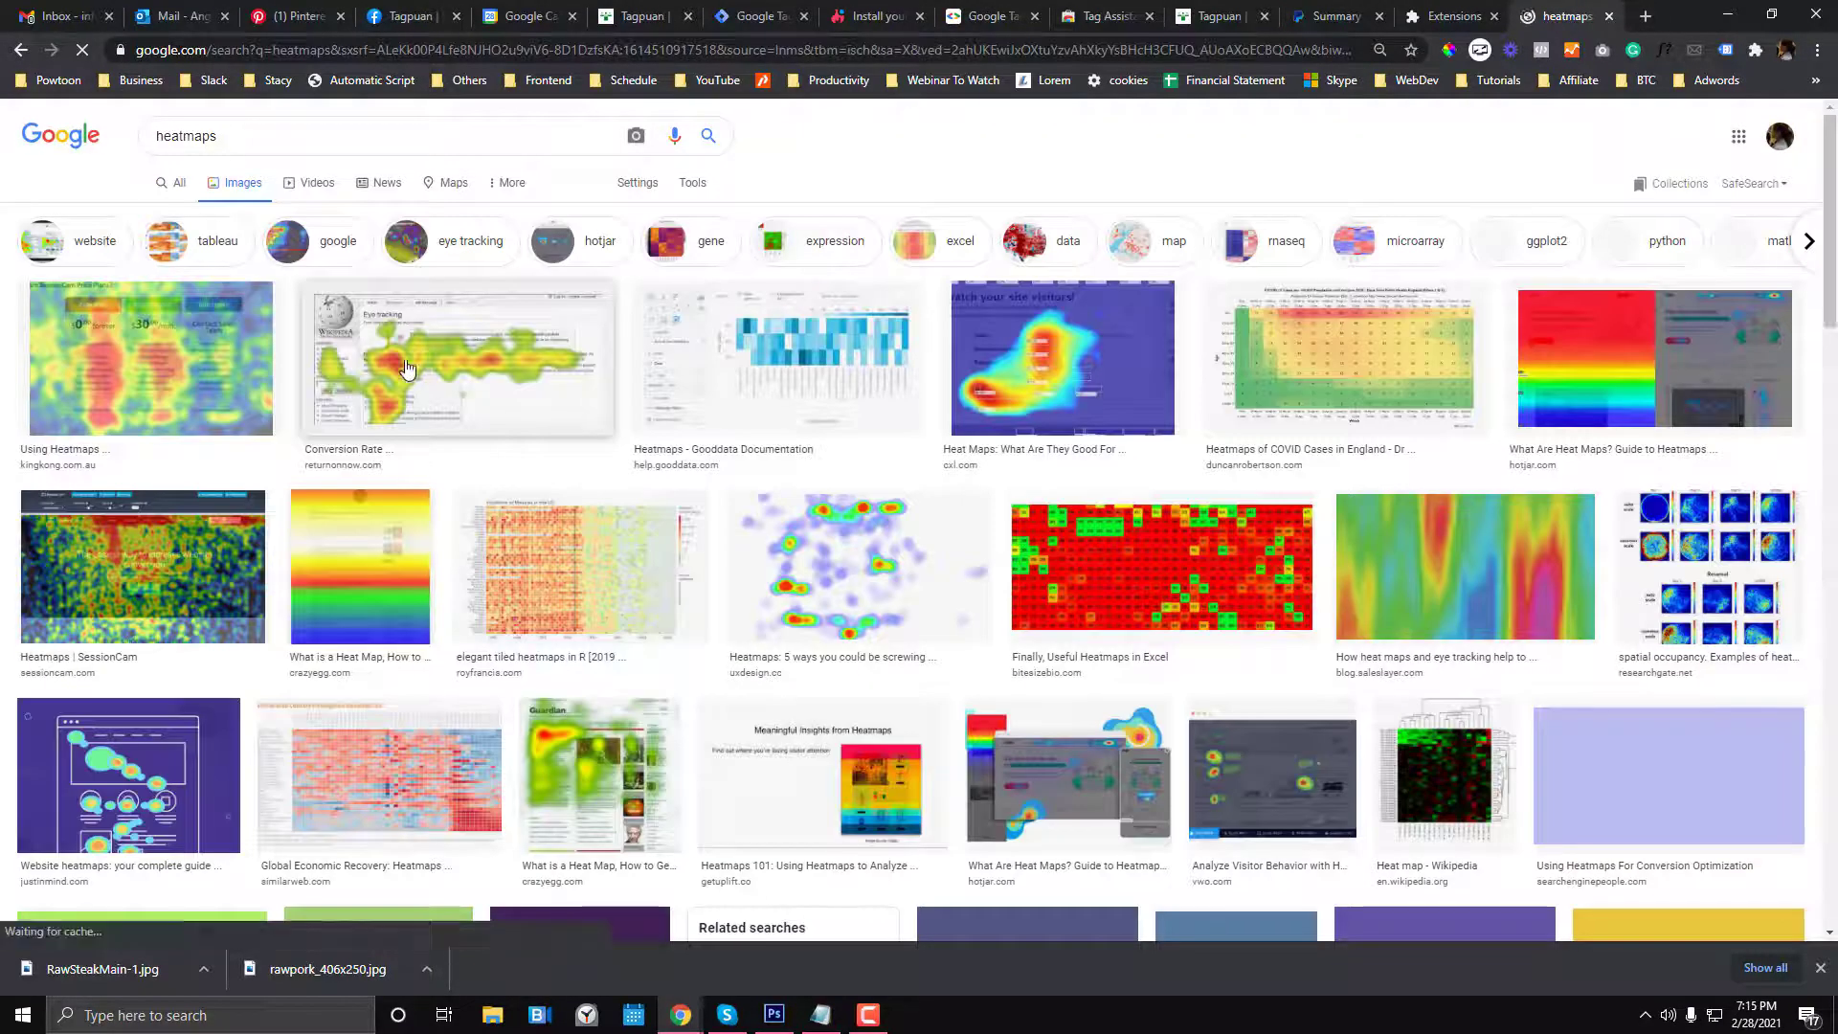
click(596, 402)
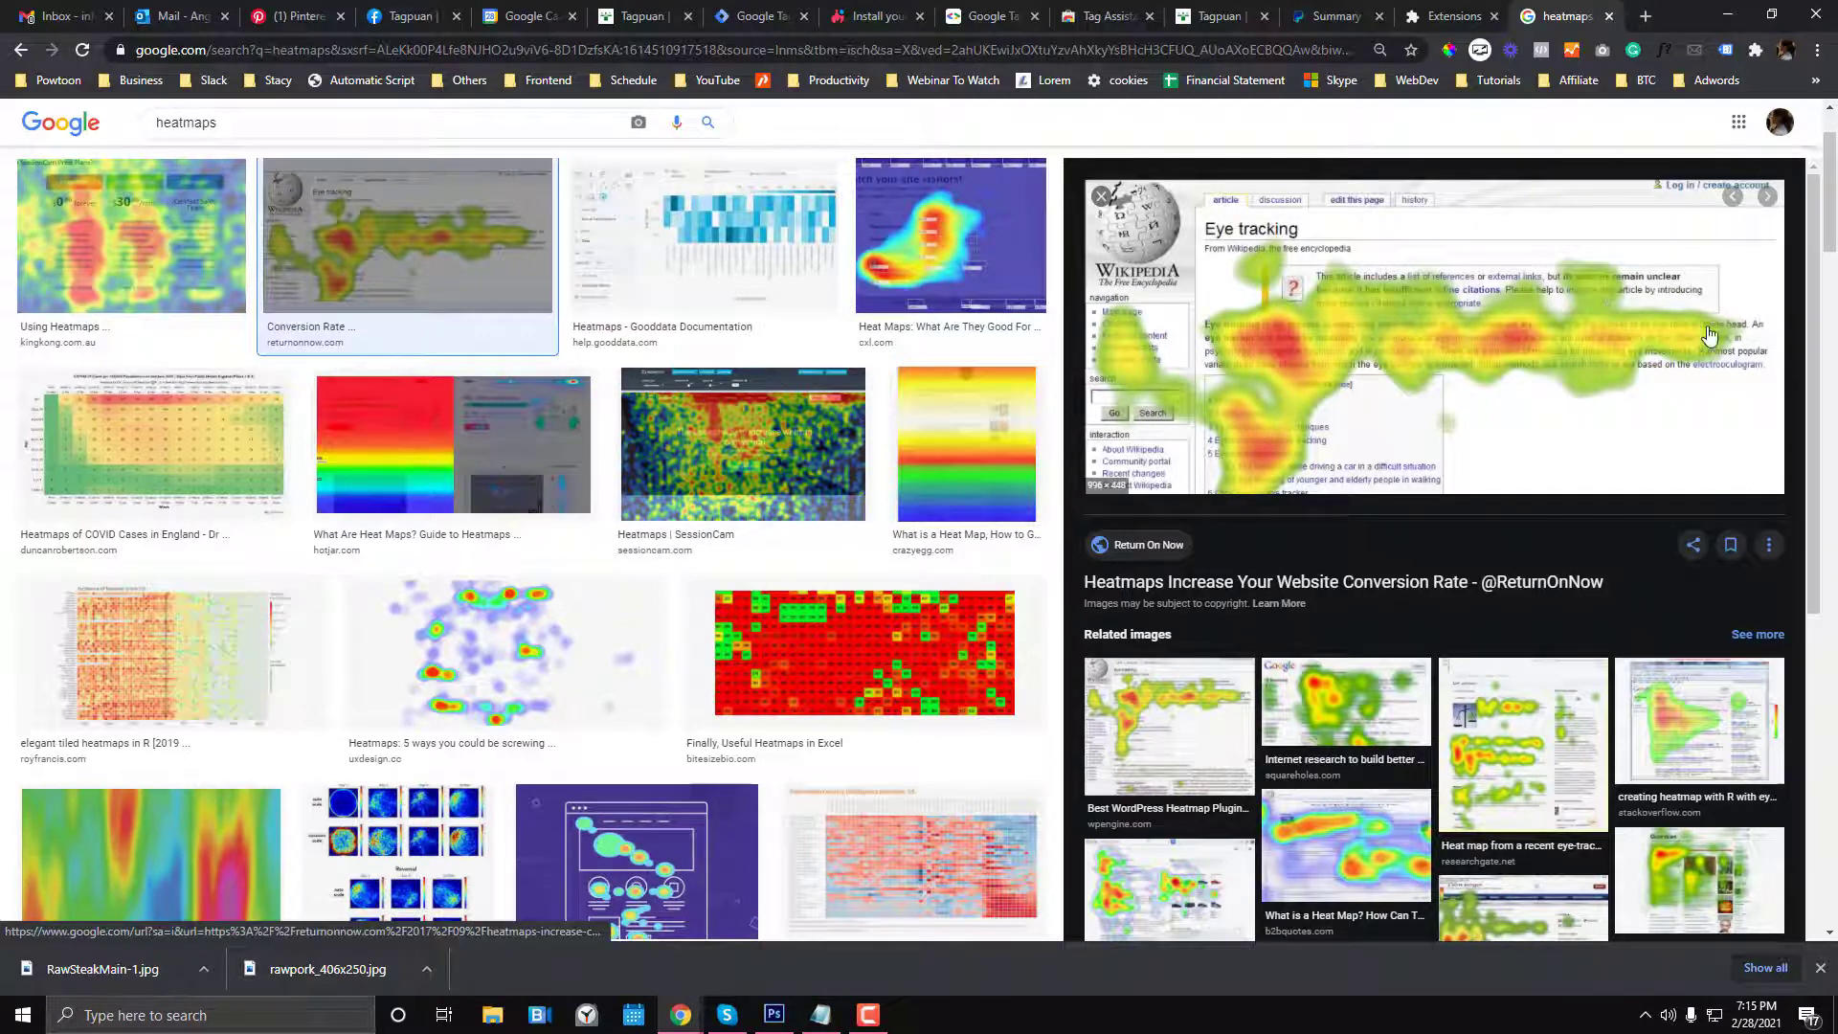
click(852, 442)
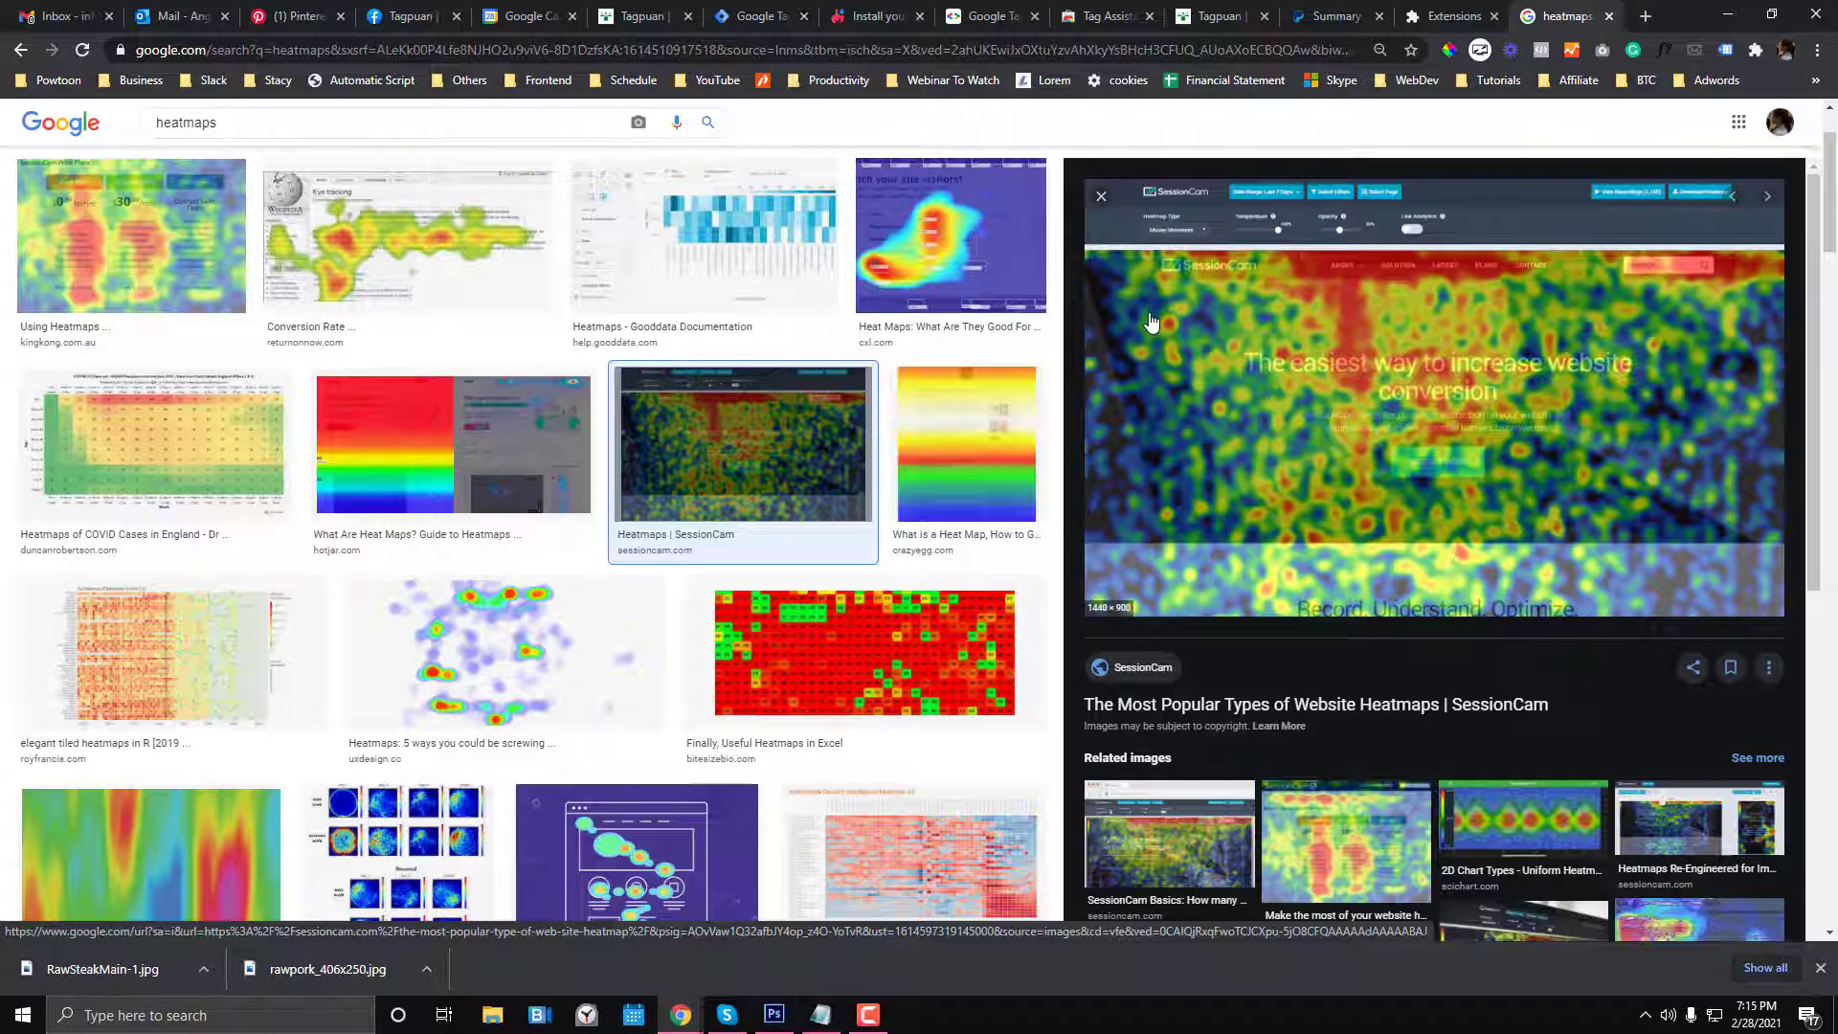
click(873, 17)
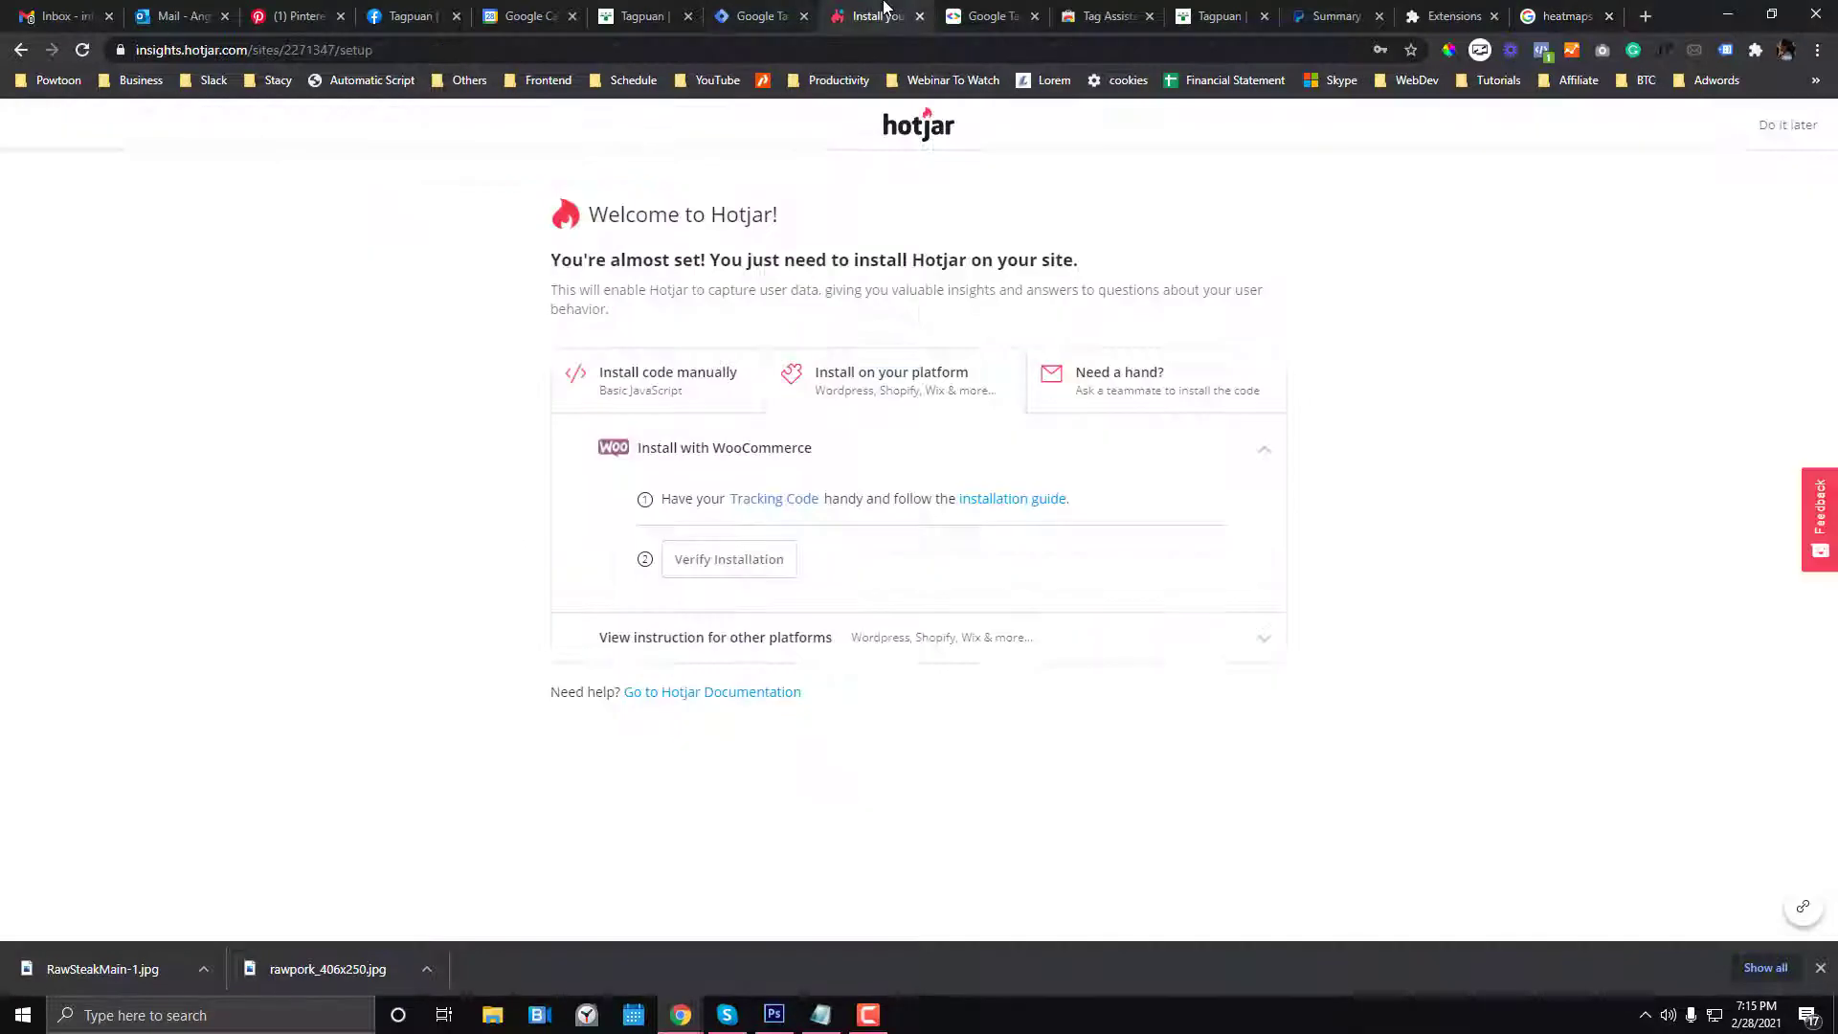
- Copy Hotjar's manual-install tracking code and start a new untitled tag in Tag Manager
click(681, 373)
click(906, 400)
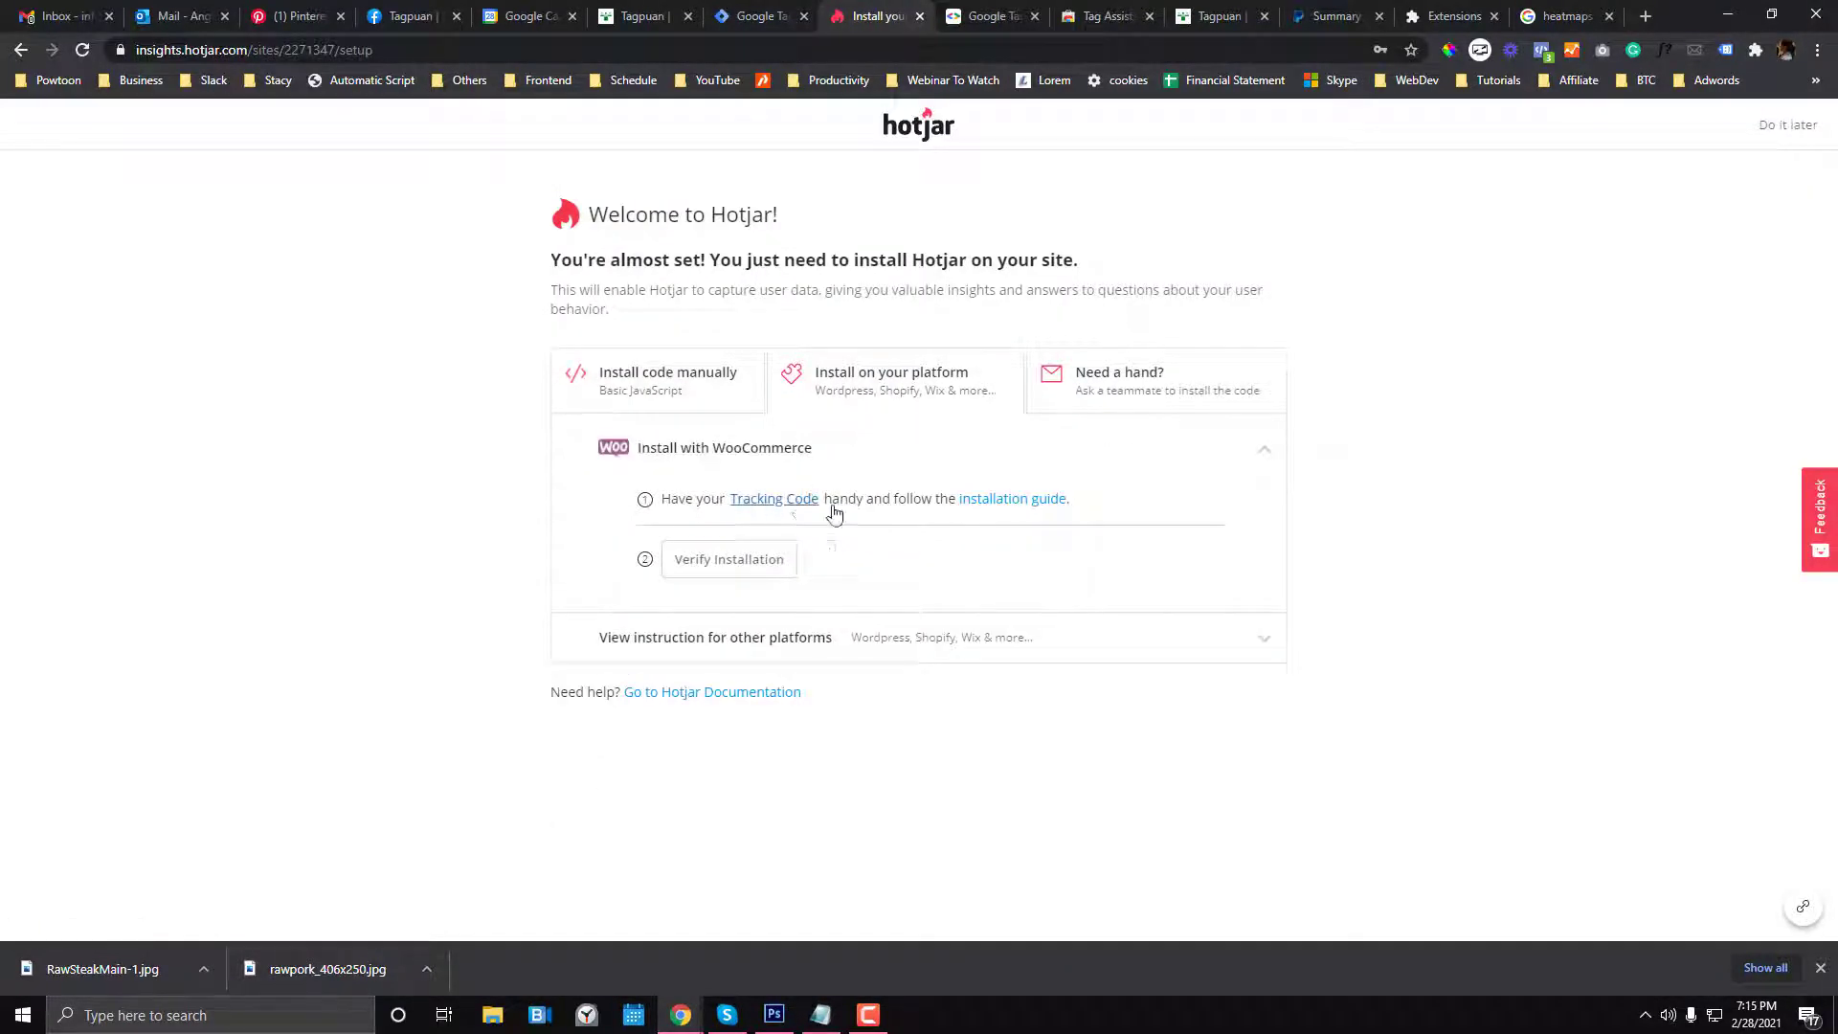
click(667, 386)
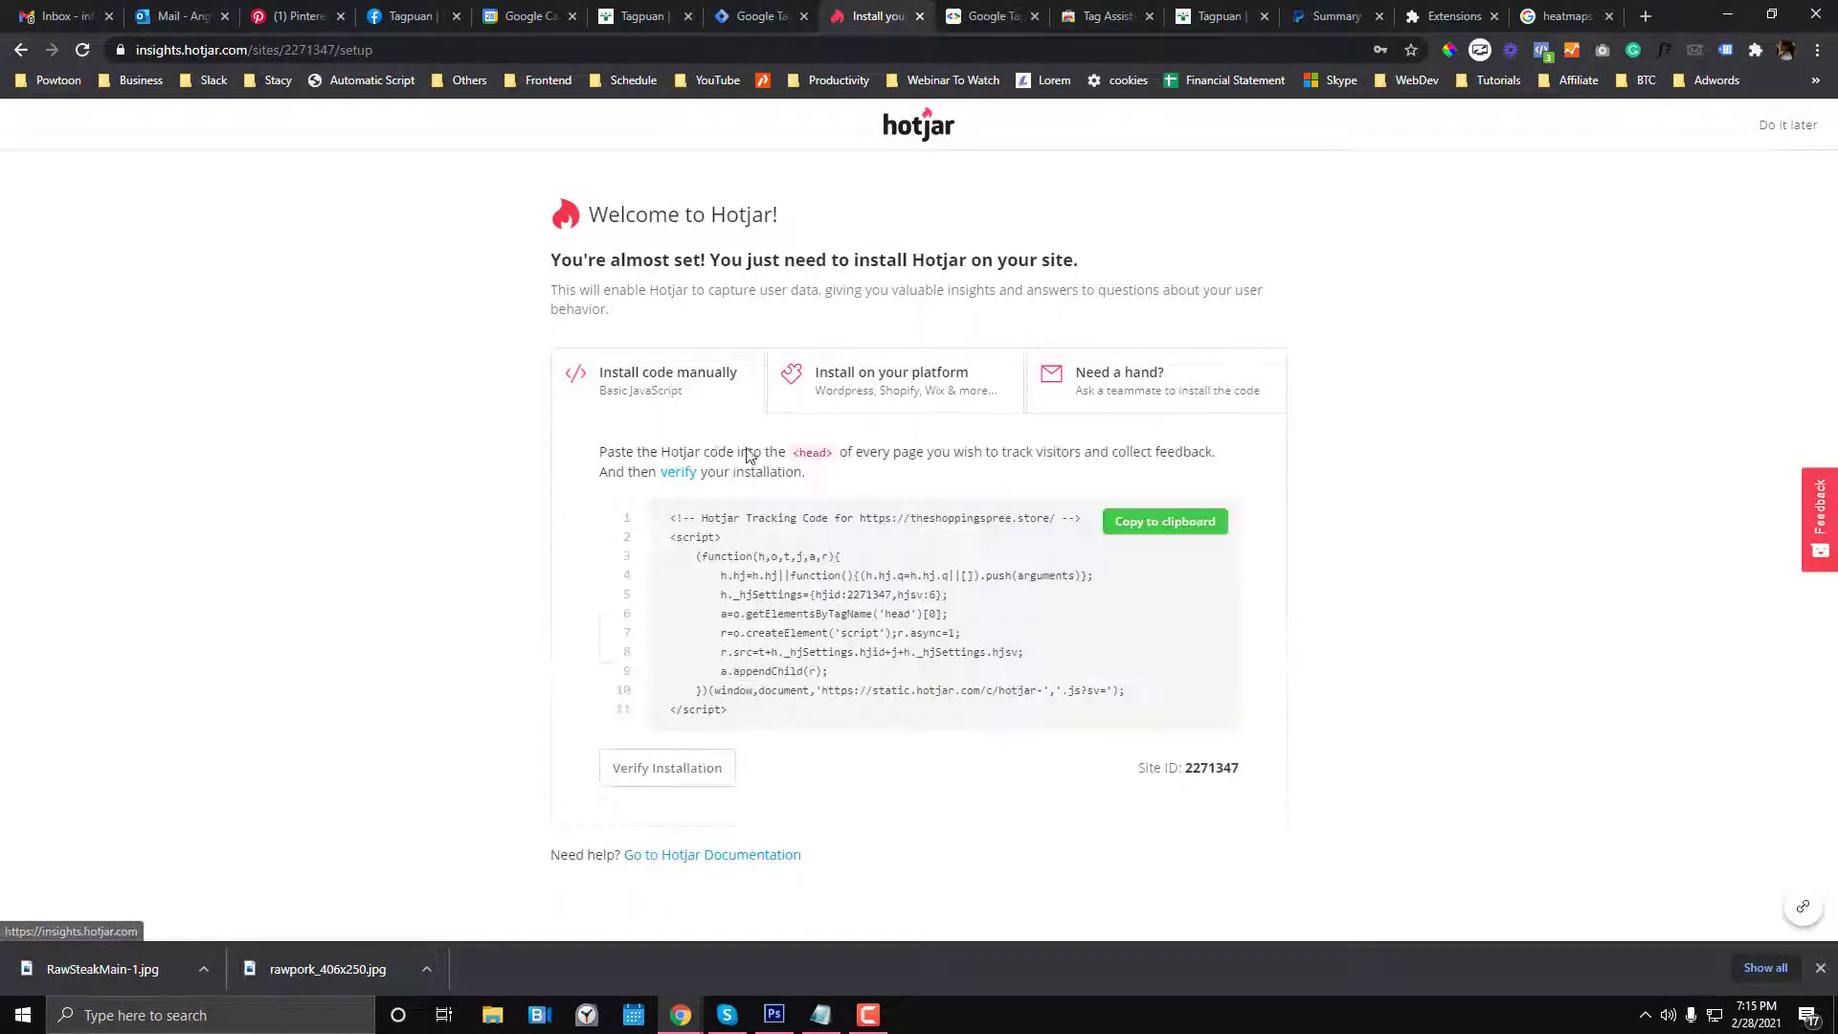
click(822, 652)
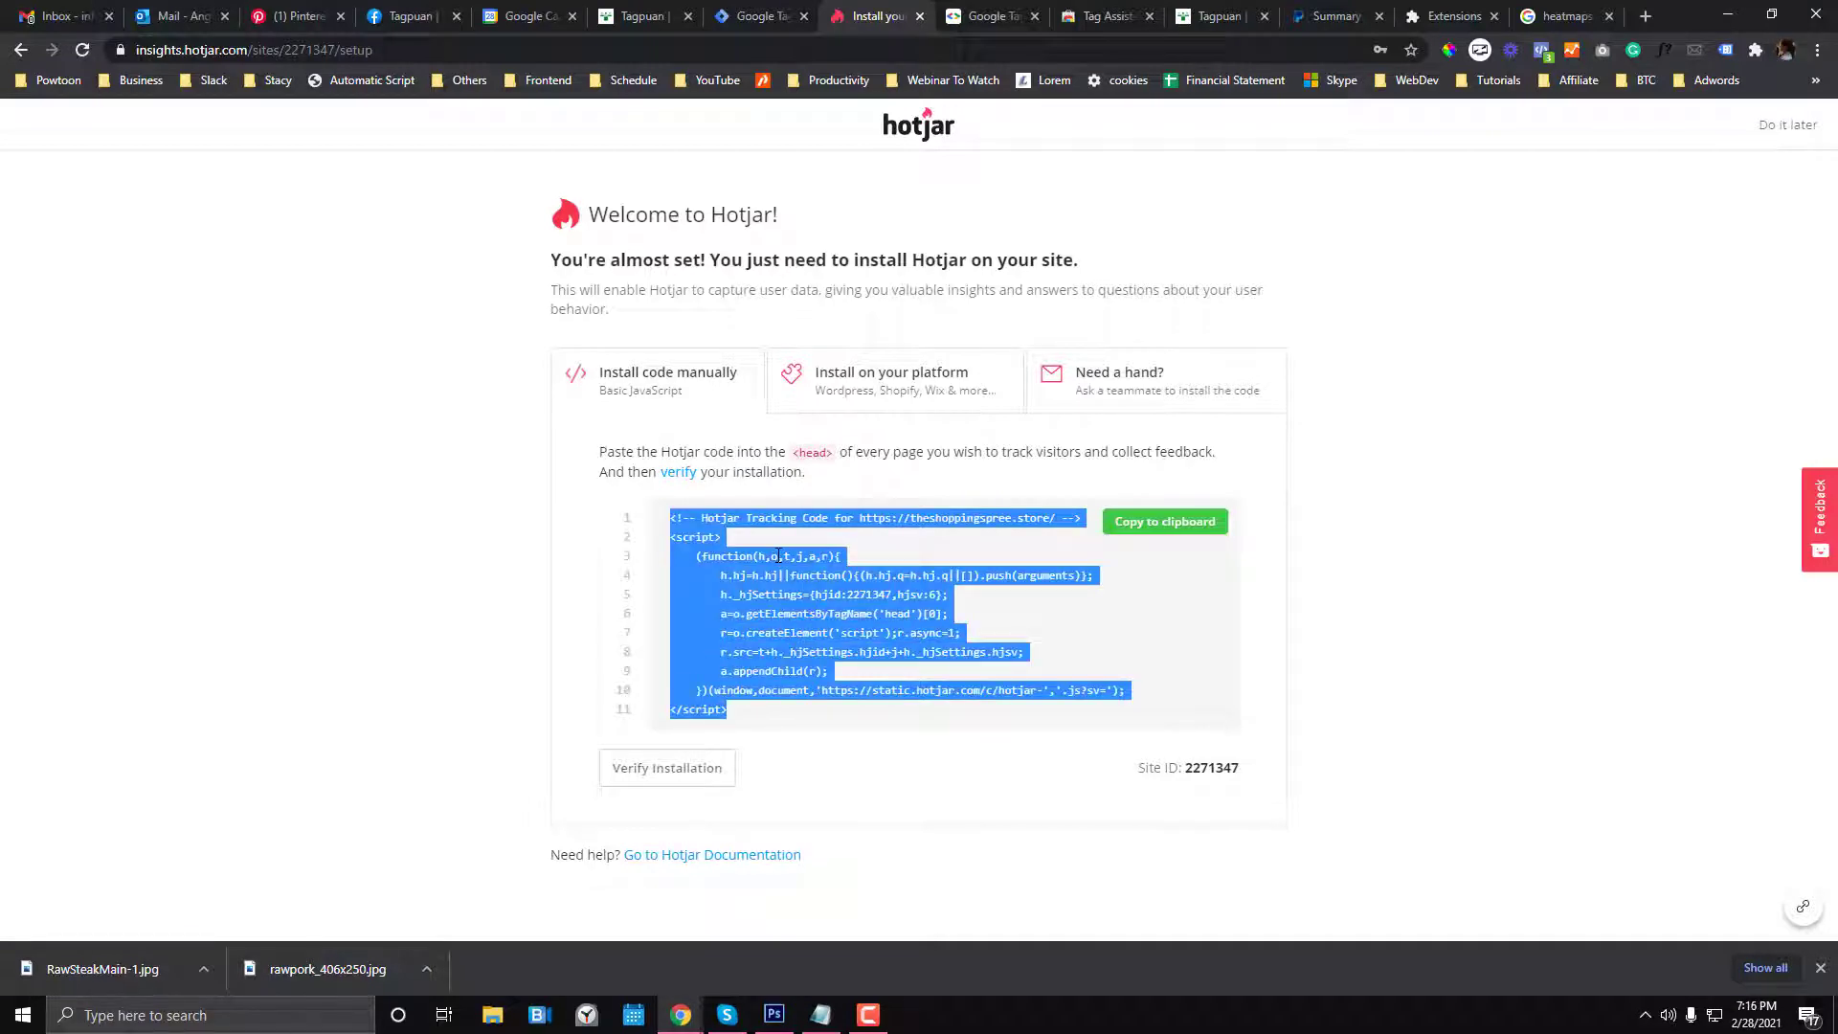
key(ctrl+shift+Tab)
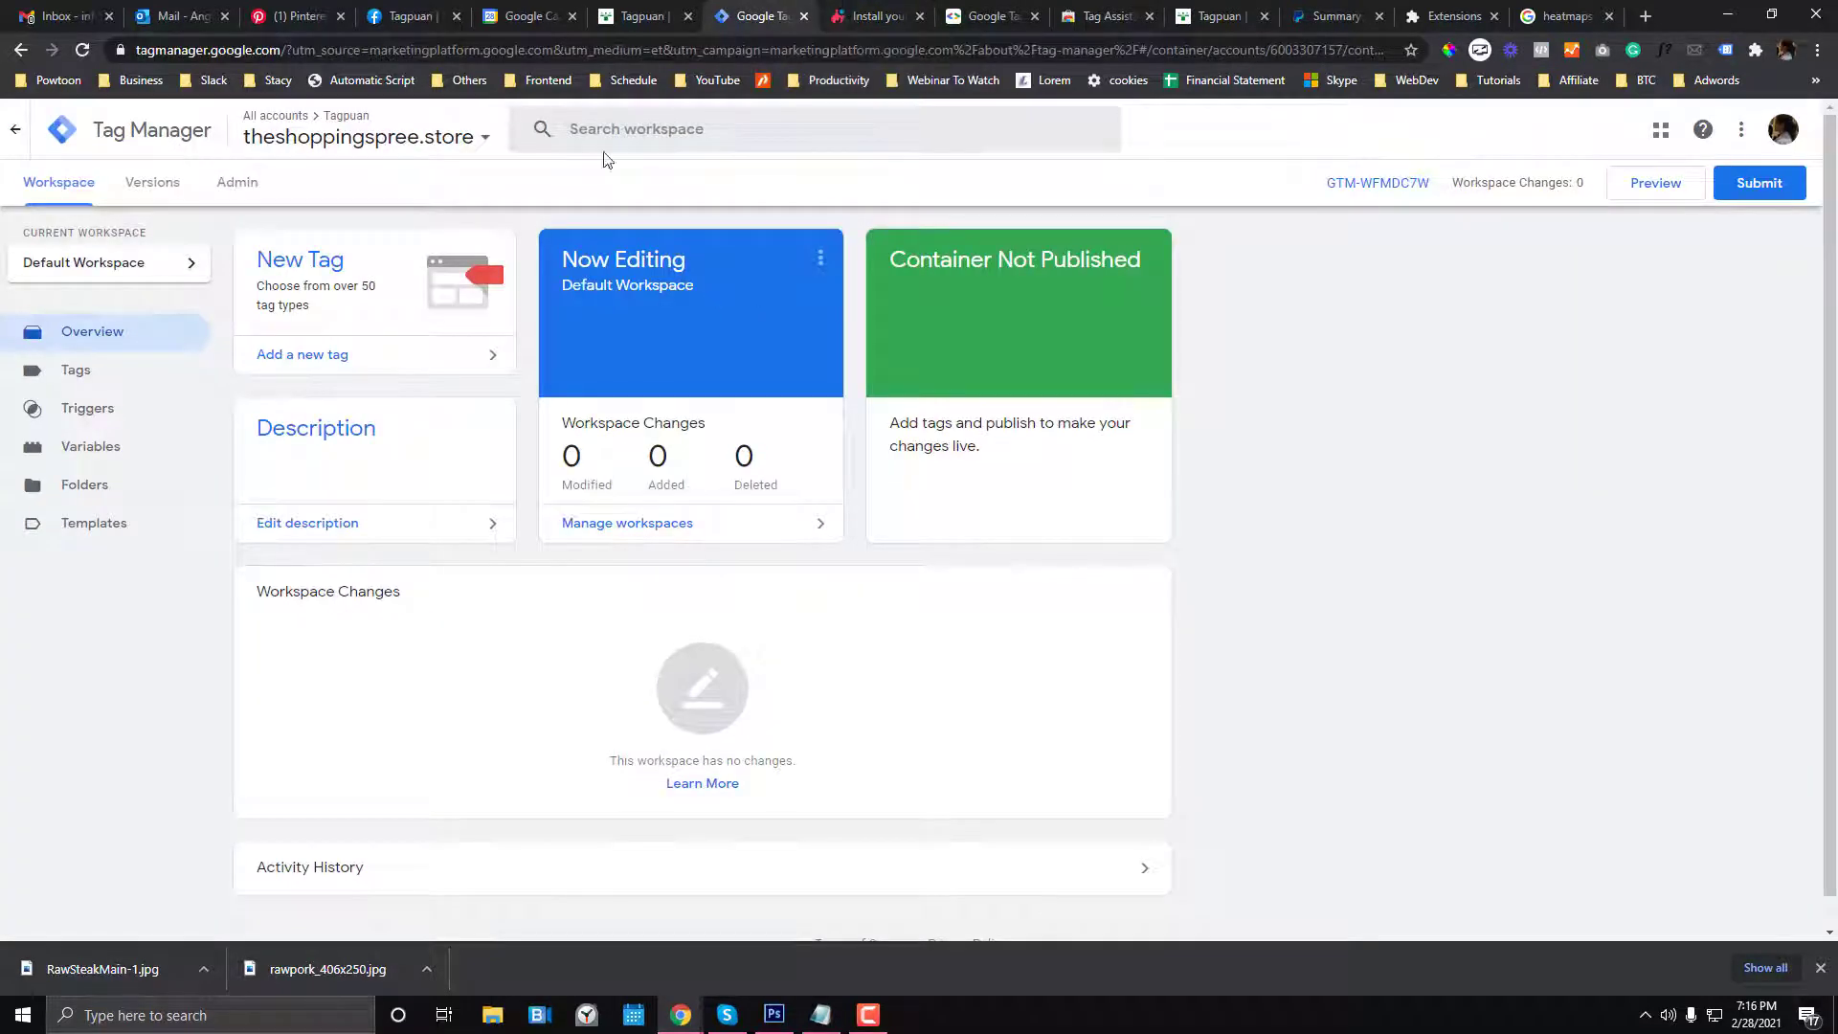
click(854, 12)
right_click(712, 575)
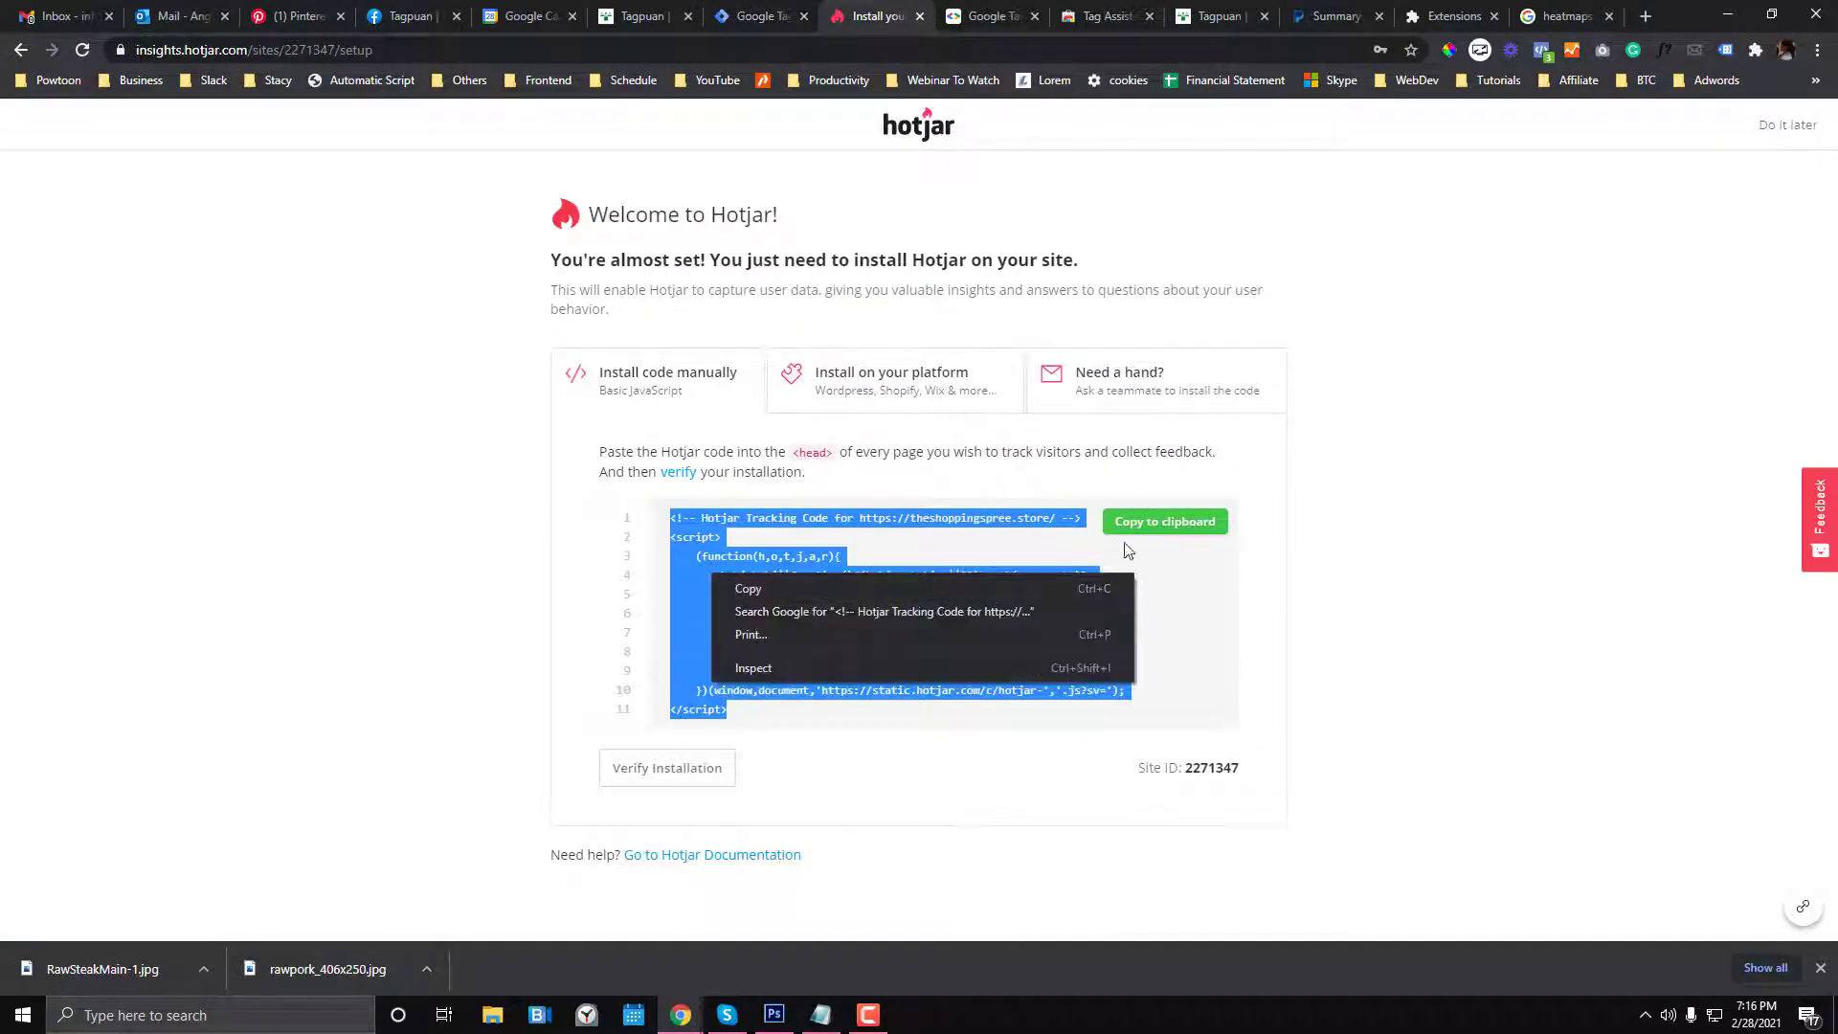
click(1135, 513)
click(1136, 513)
click(729, 27)
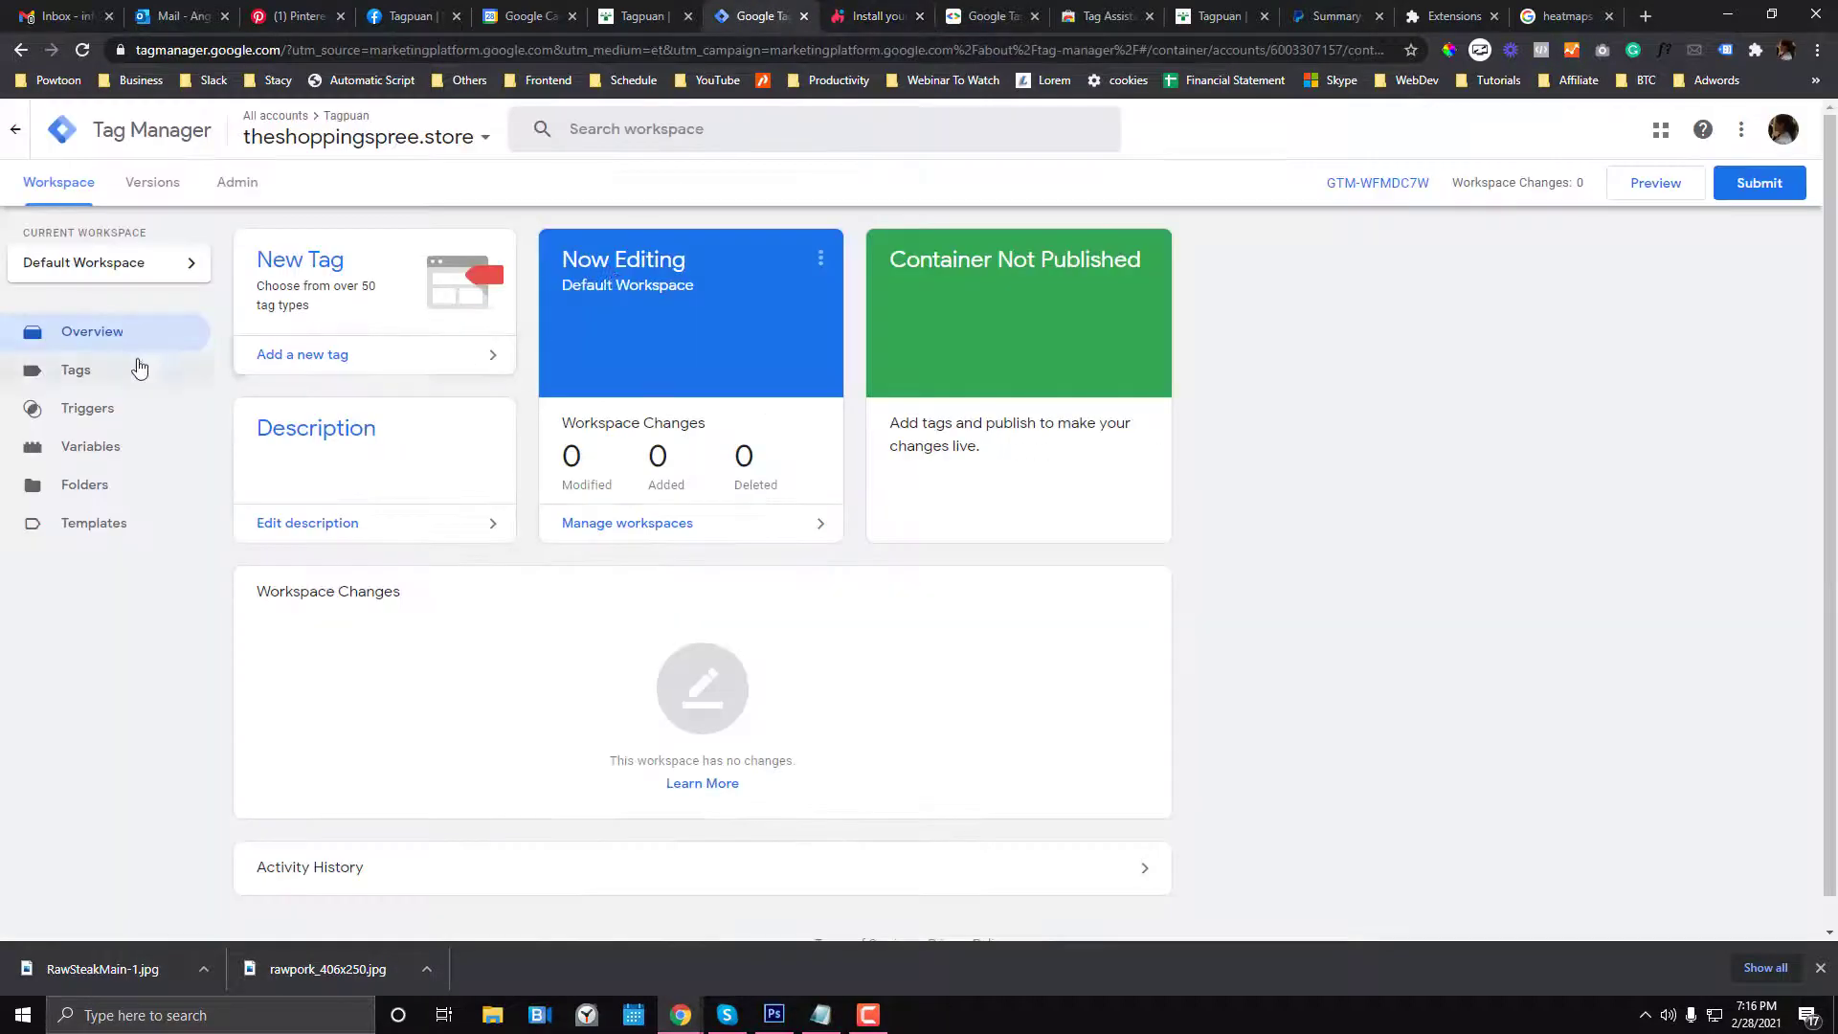
click(278, 362)
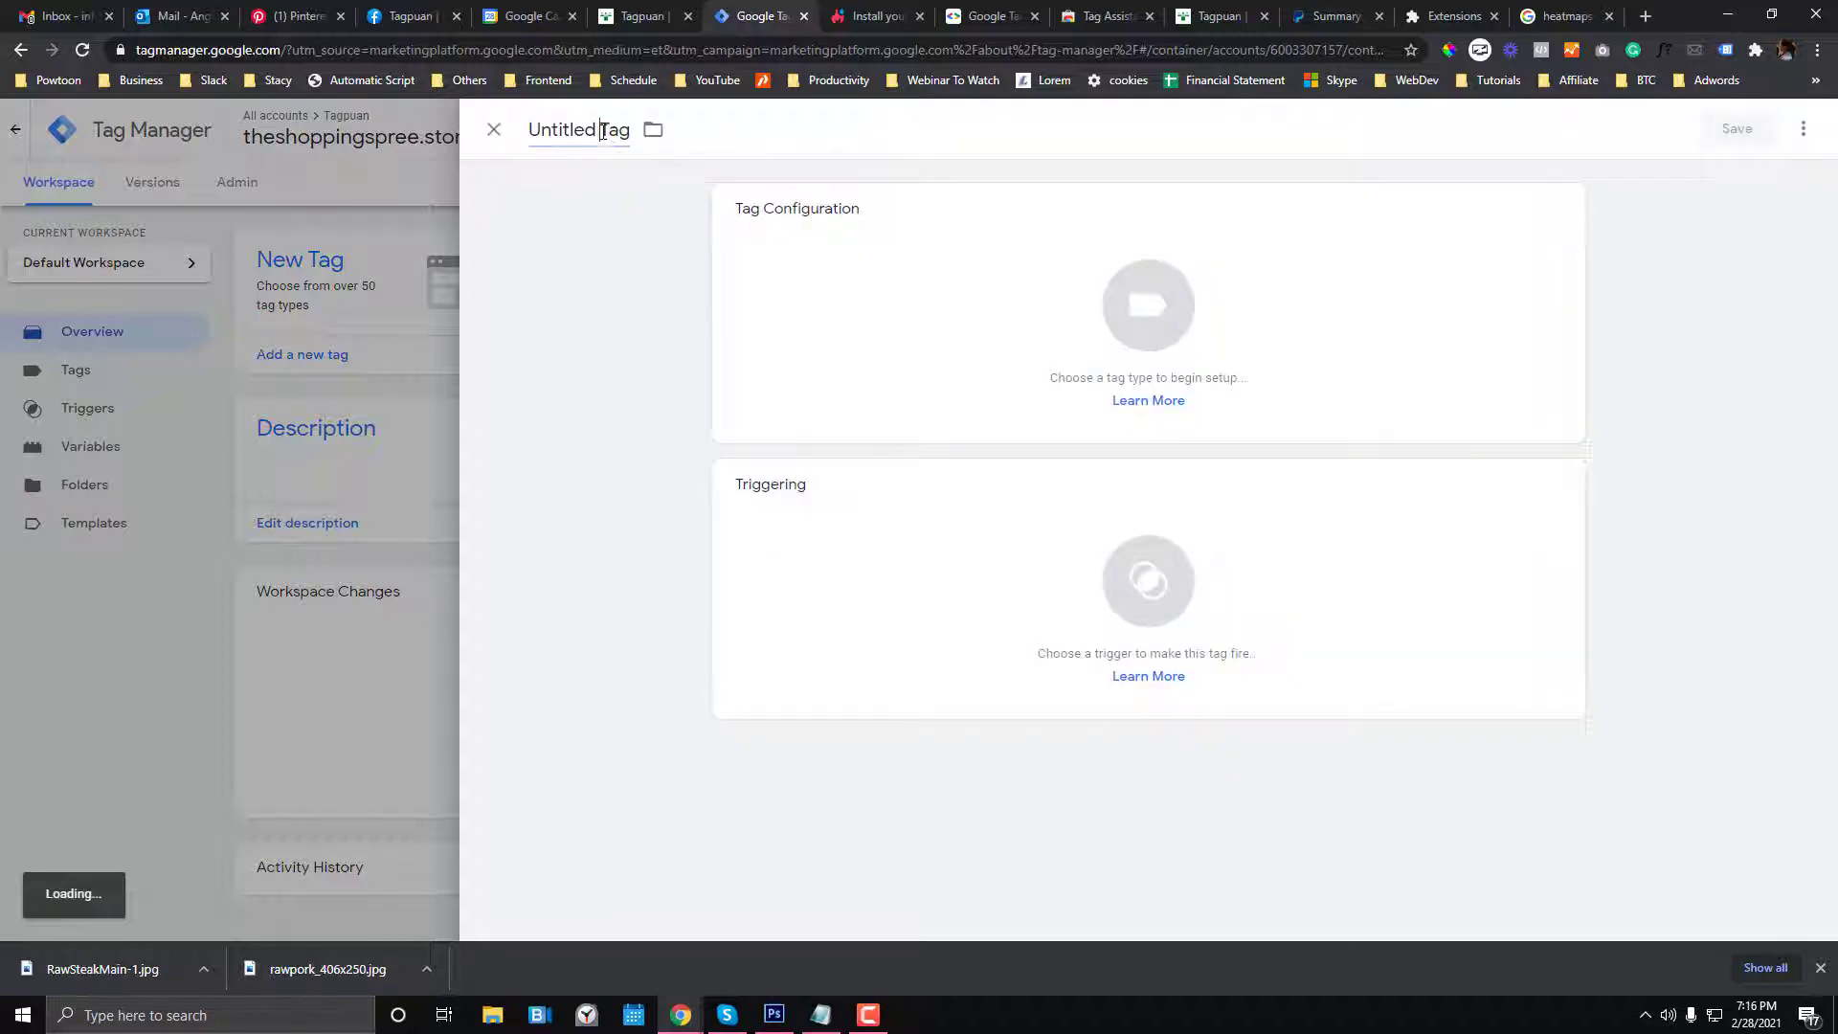
- Start naming the tag Hotjar and browse the tag types, first picking Custom HTML
click(604, 132)
text(Hotjar)
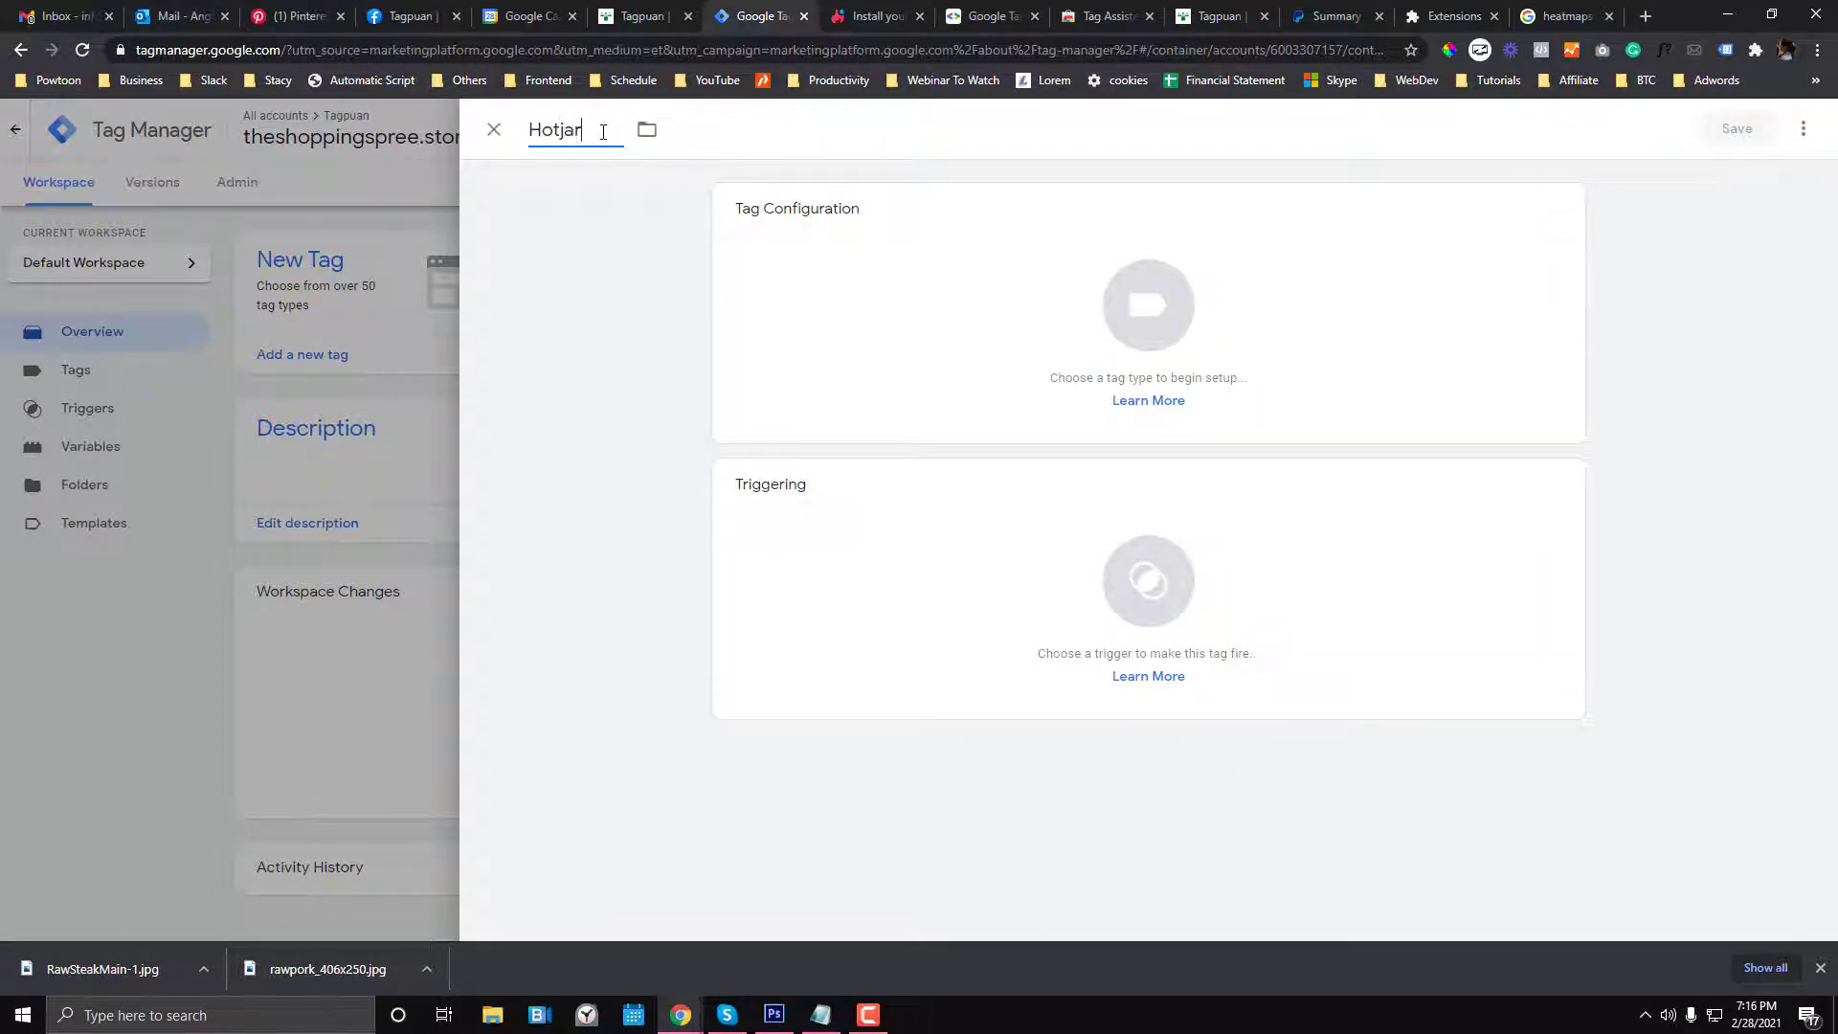
click(1075, 276)
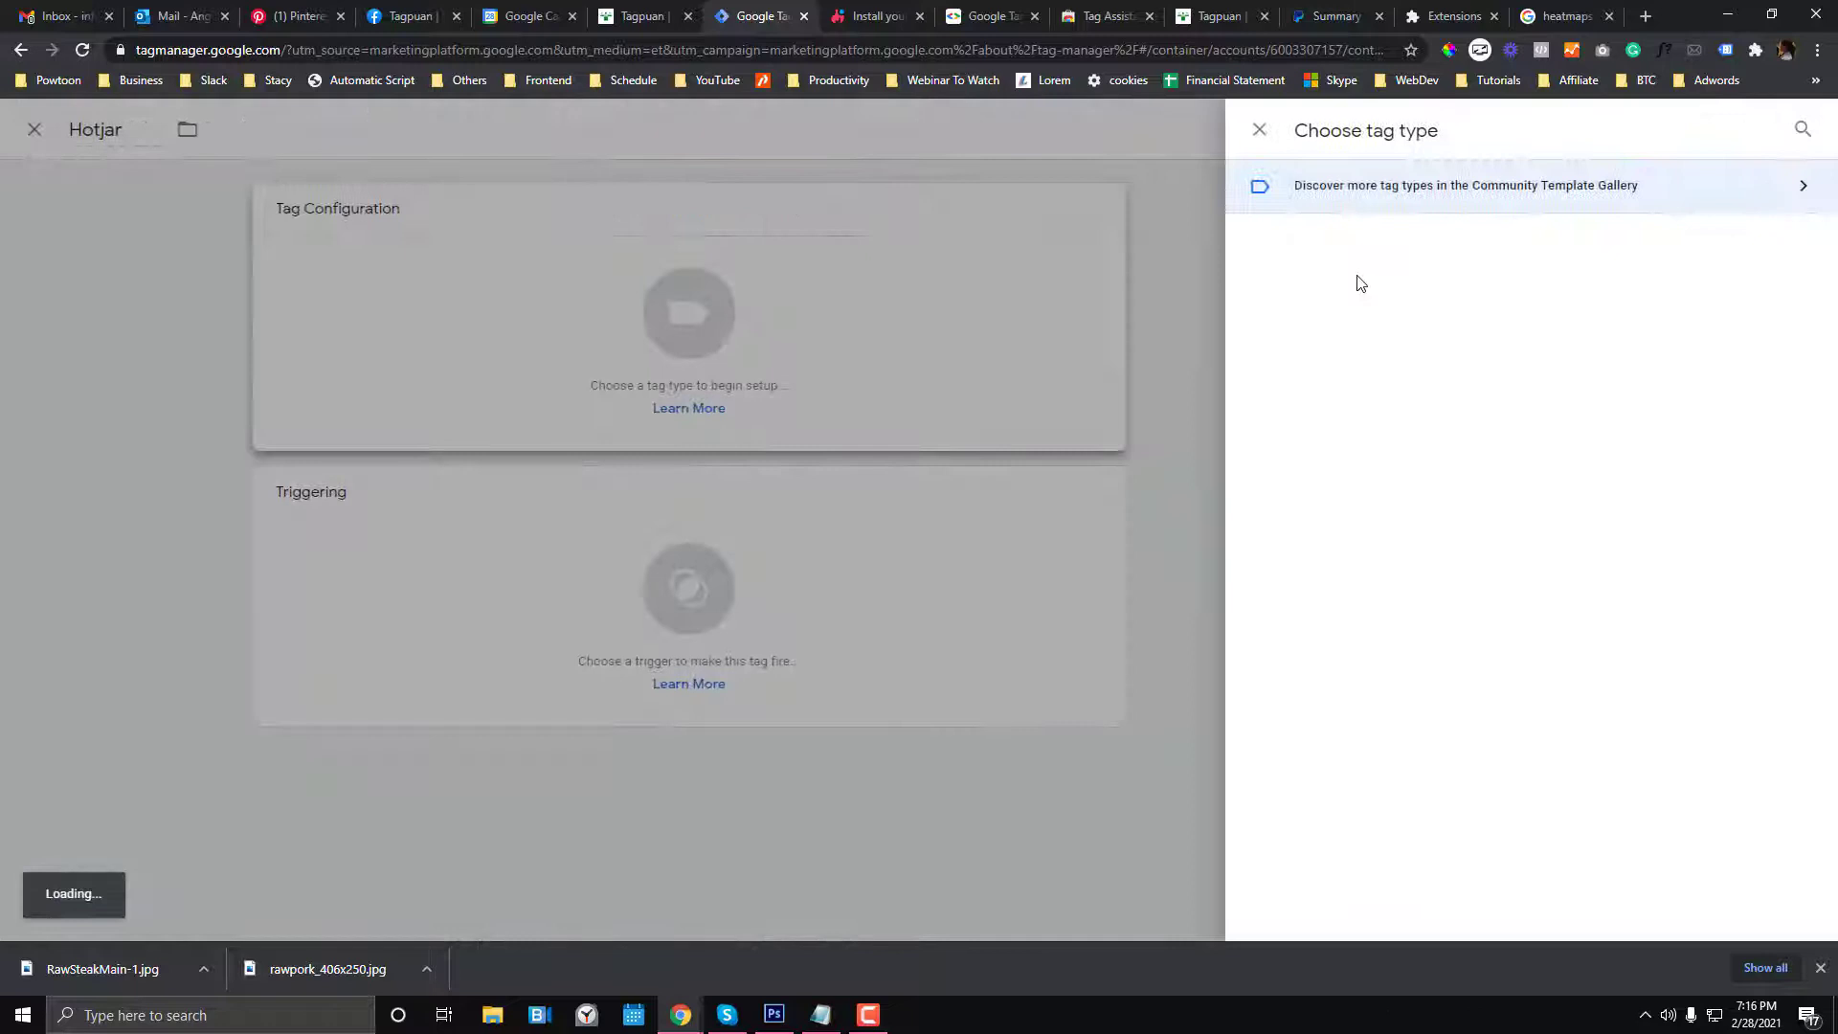
click(1420, 205)
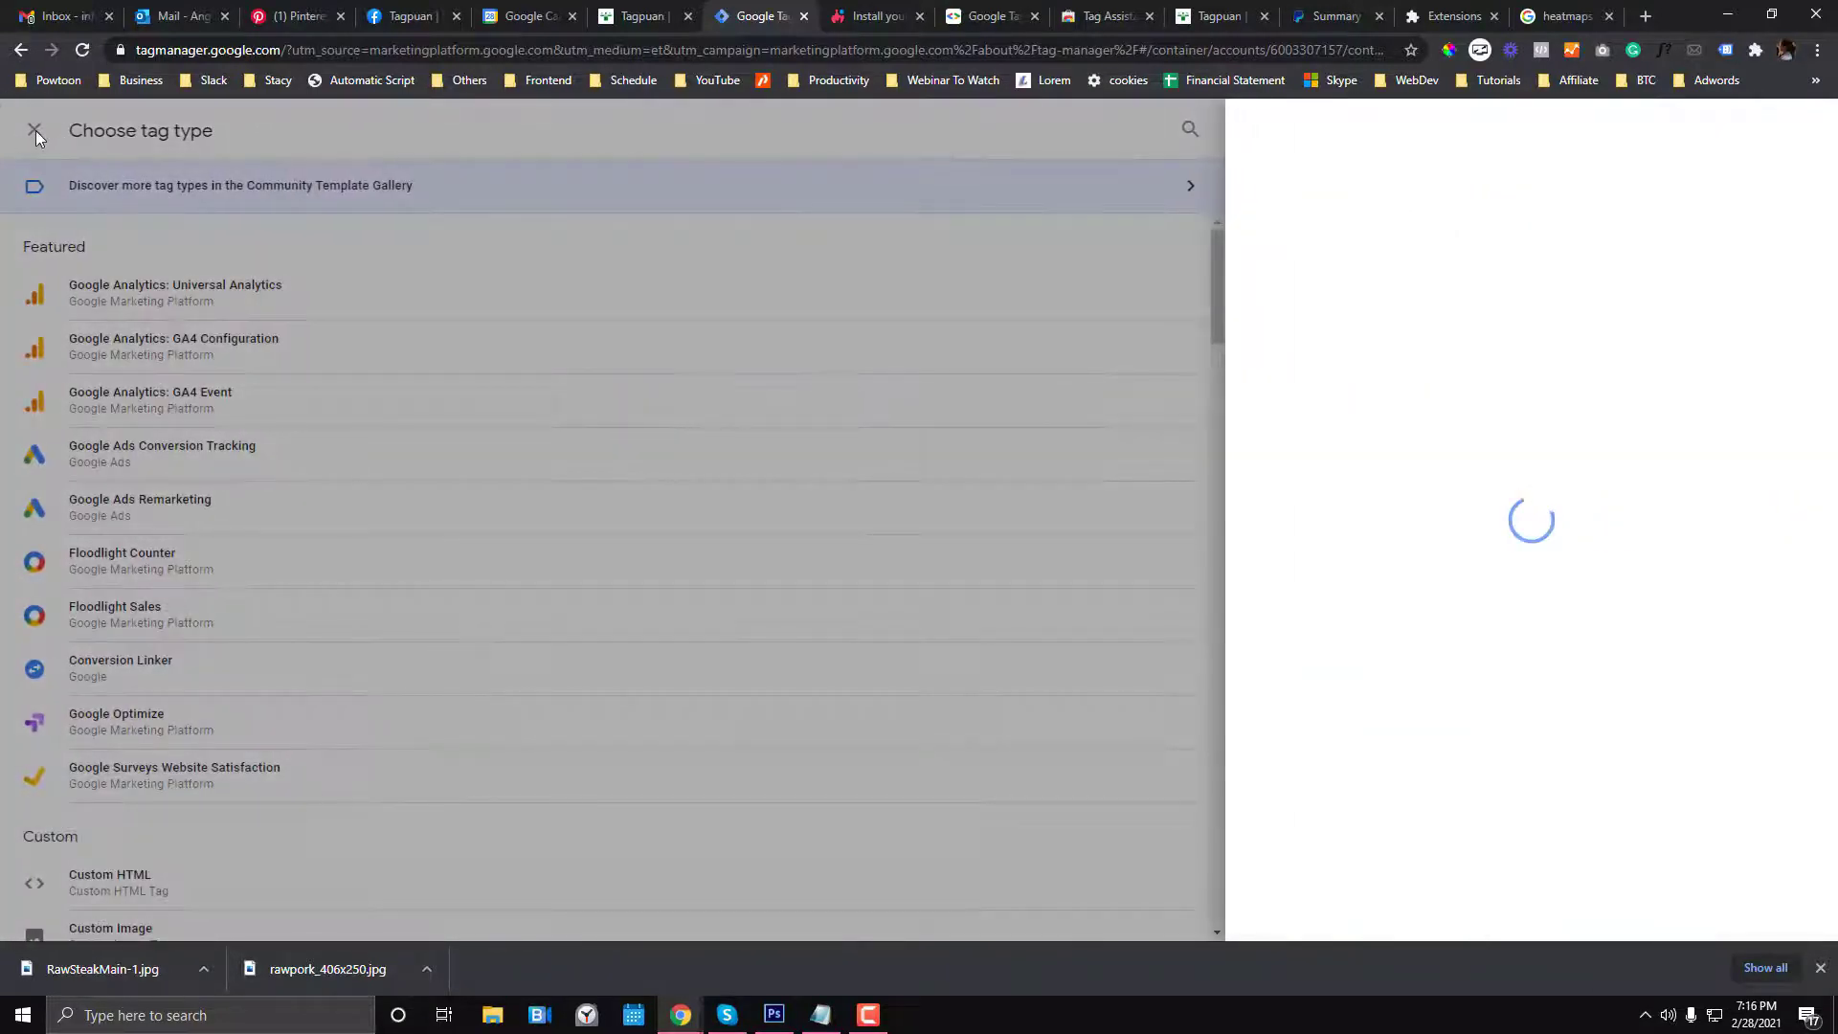
click(36, 131)
scroll(1382, 551, down, 3)
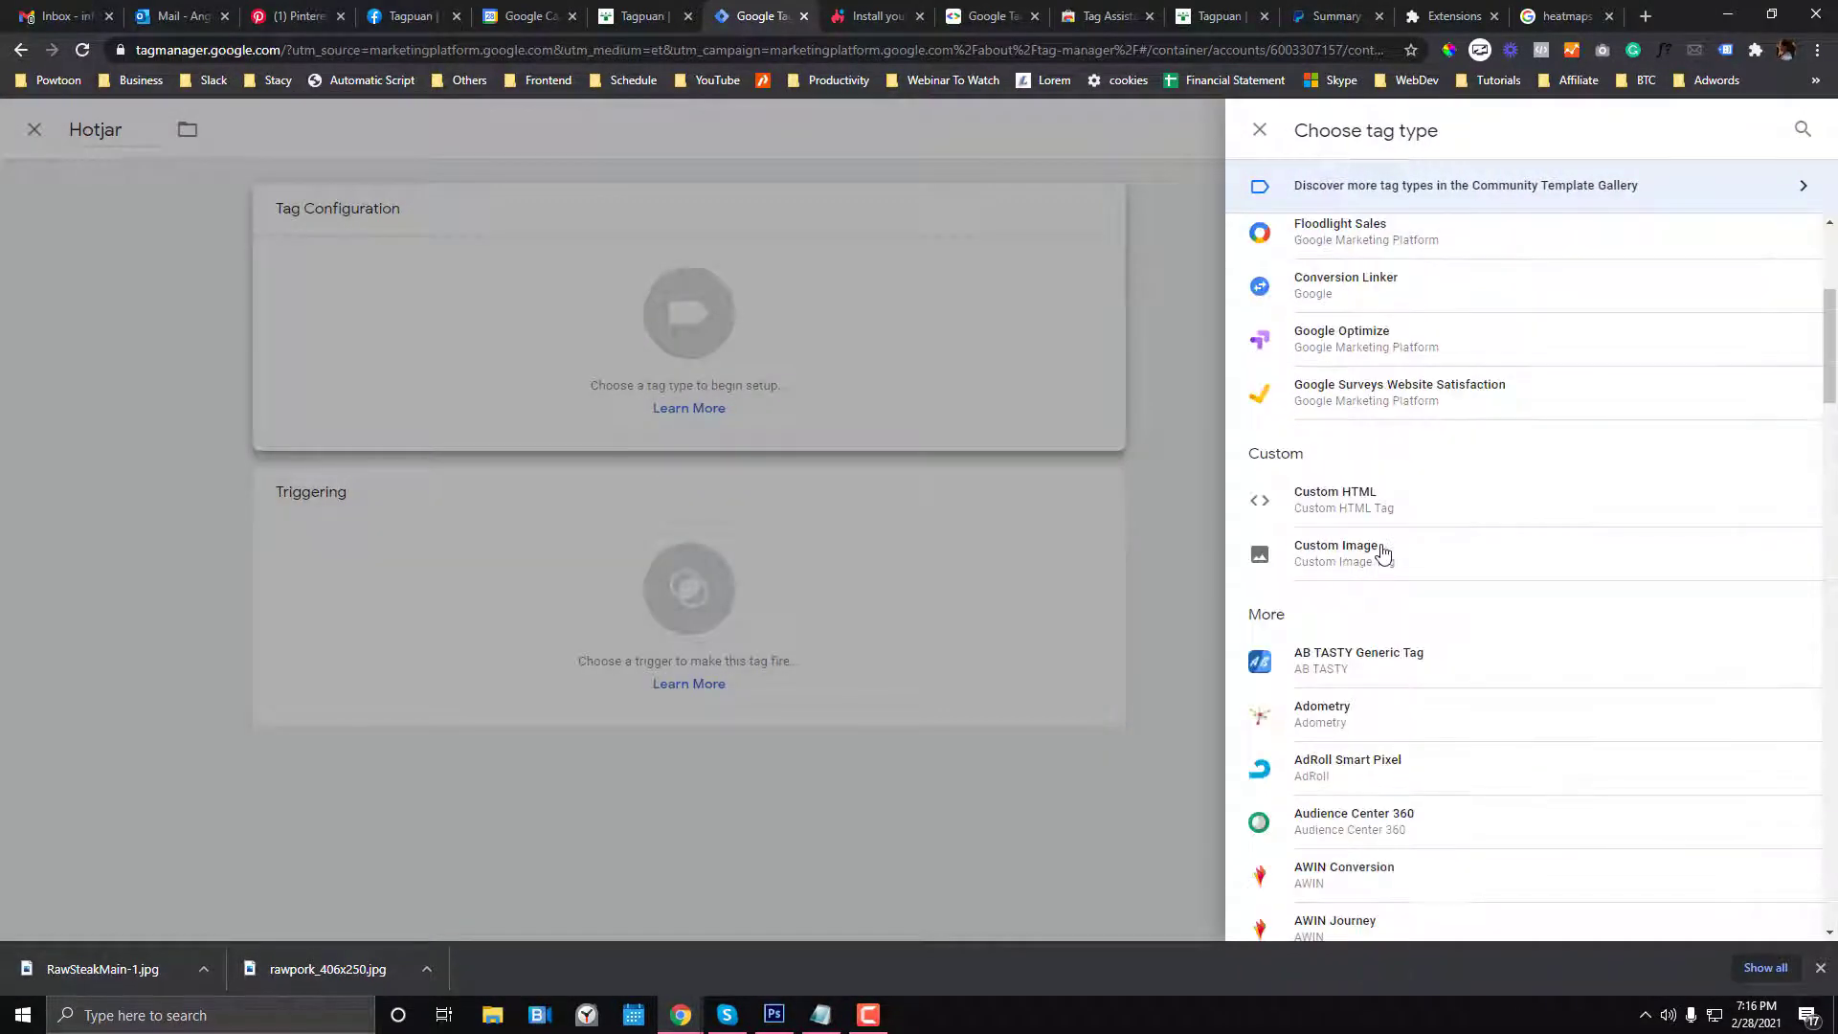
scroll(1397, 383, up, 3)
click(1800, 133)
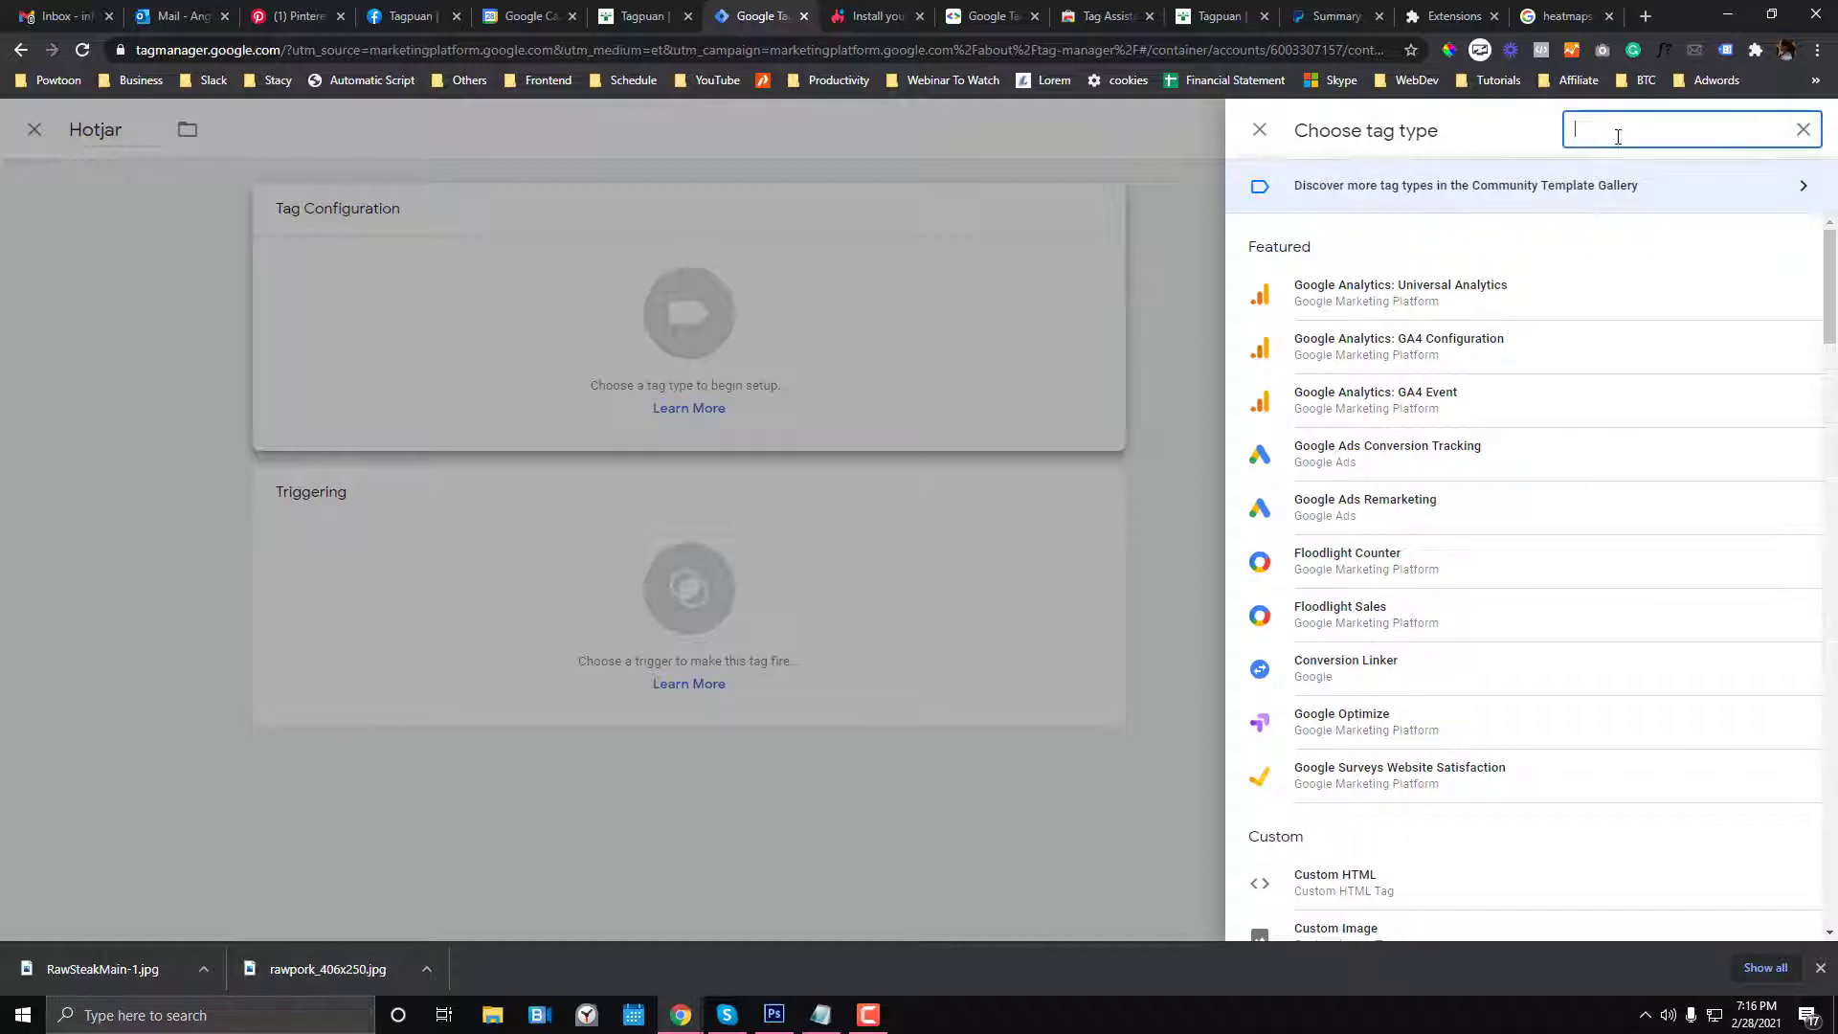
text(hotj)
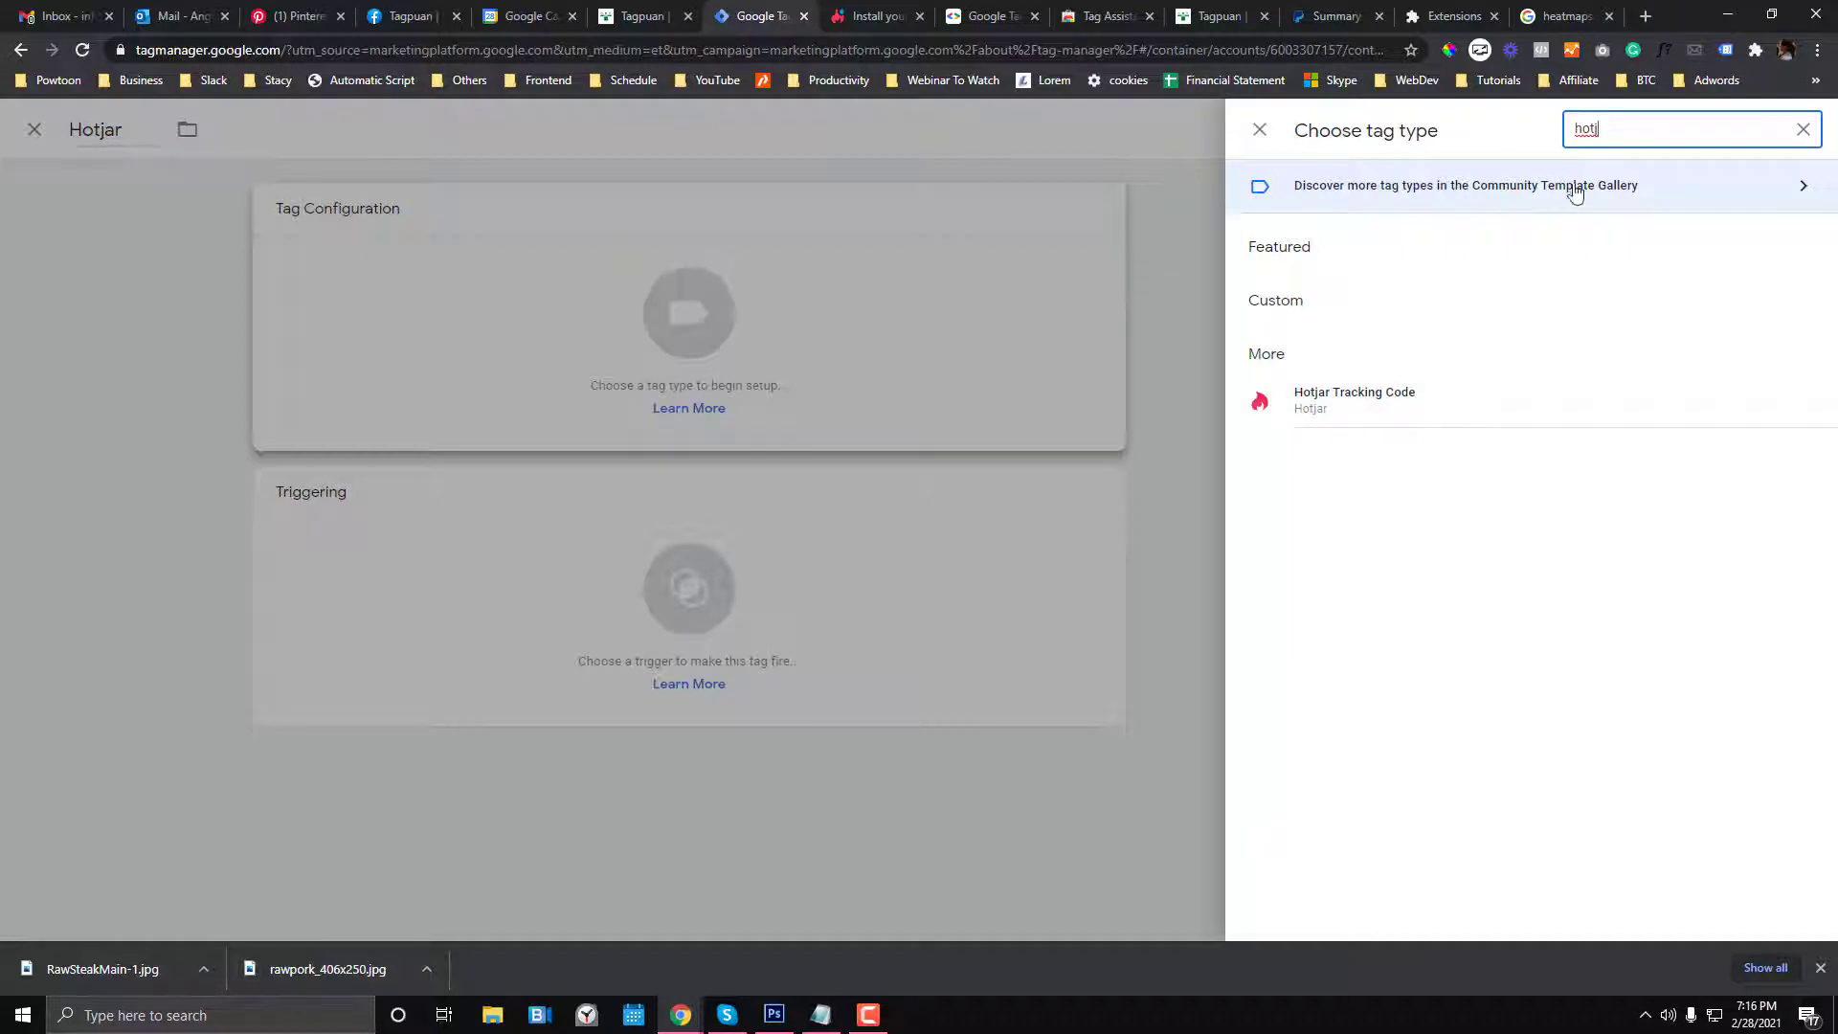
text(html)
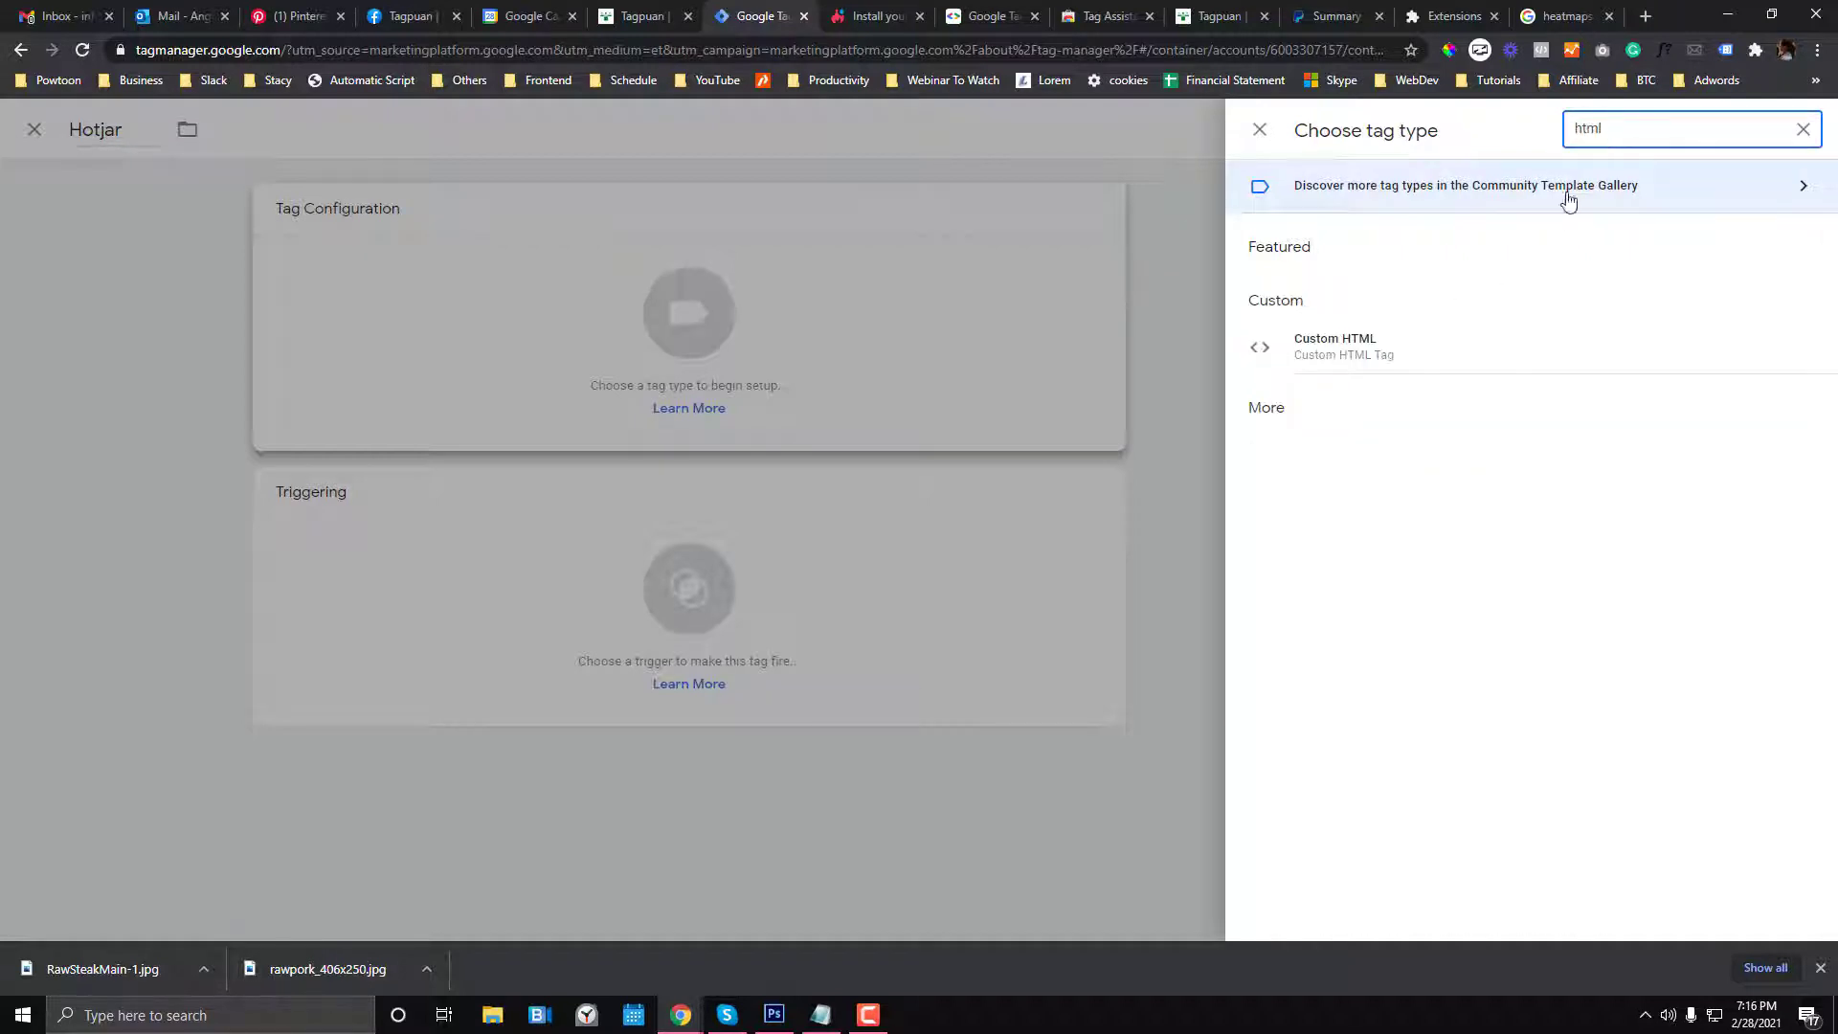
click(1336, 345)
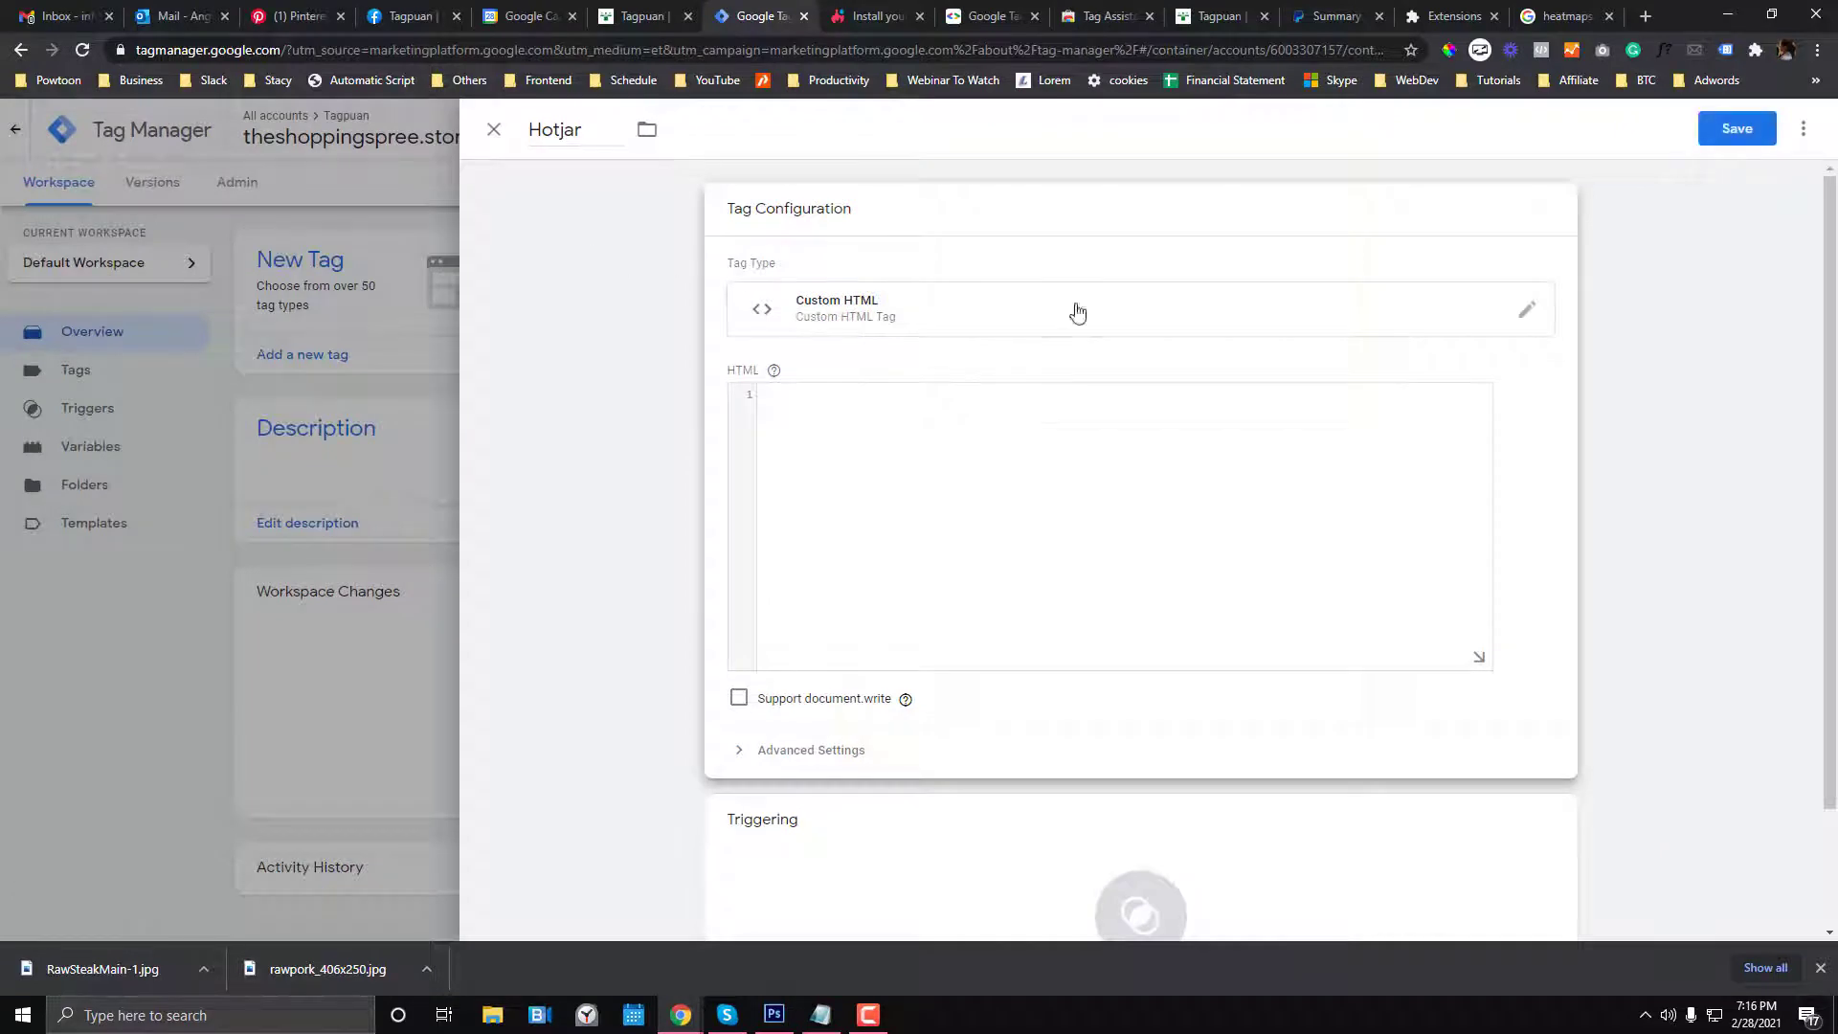
- Change the tag type to Hotjar Tracking Code and focus its Site ID field
click(1463, 329)
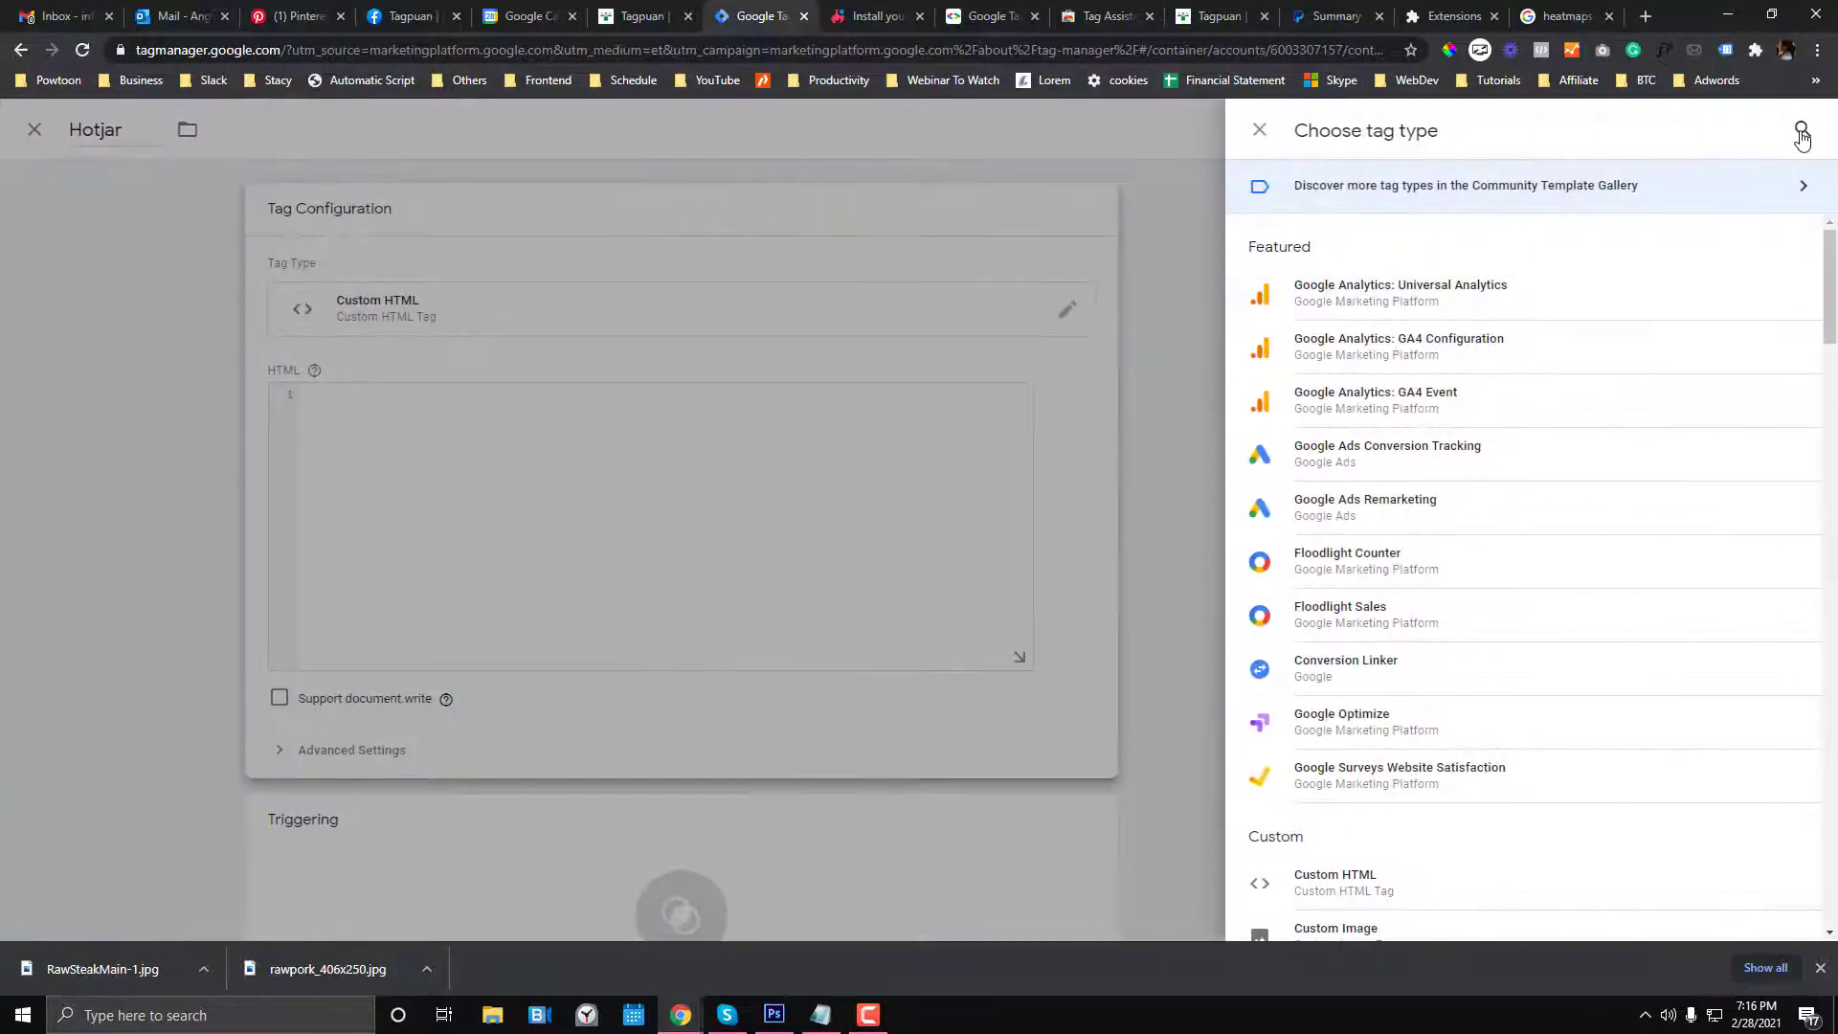
click(1802, 131)
text(hotja)
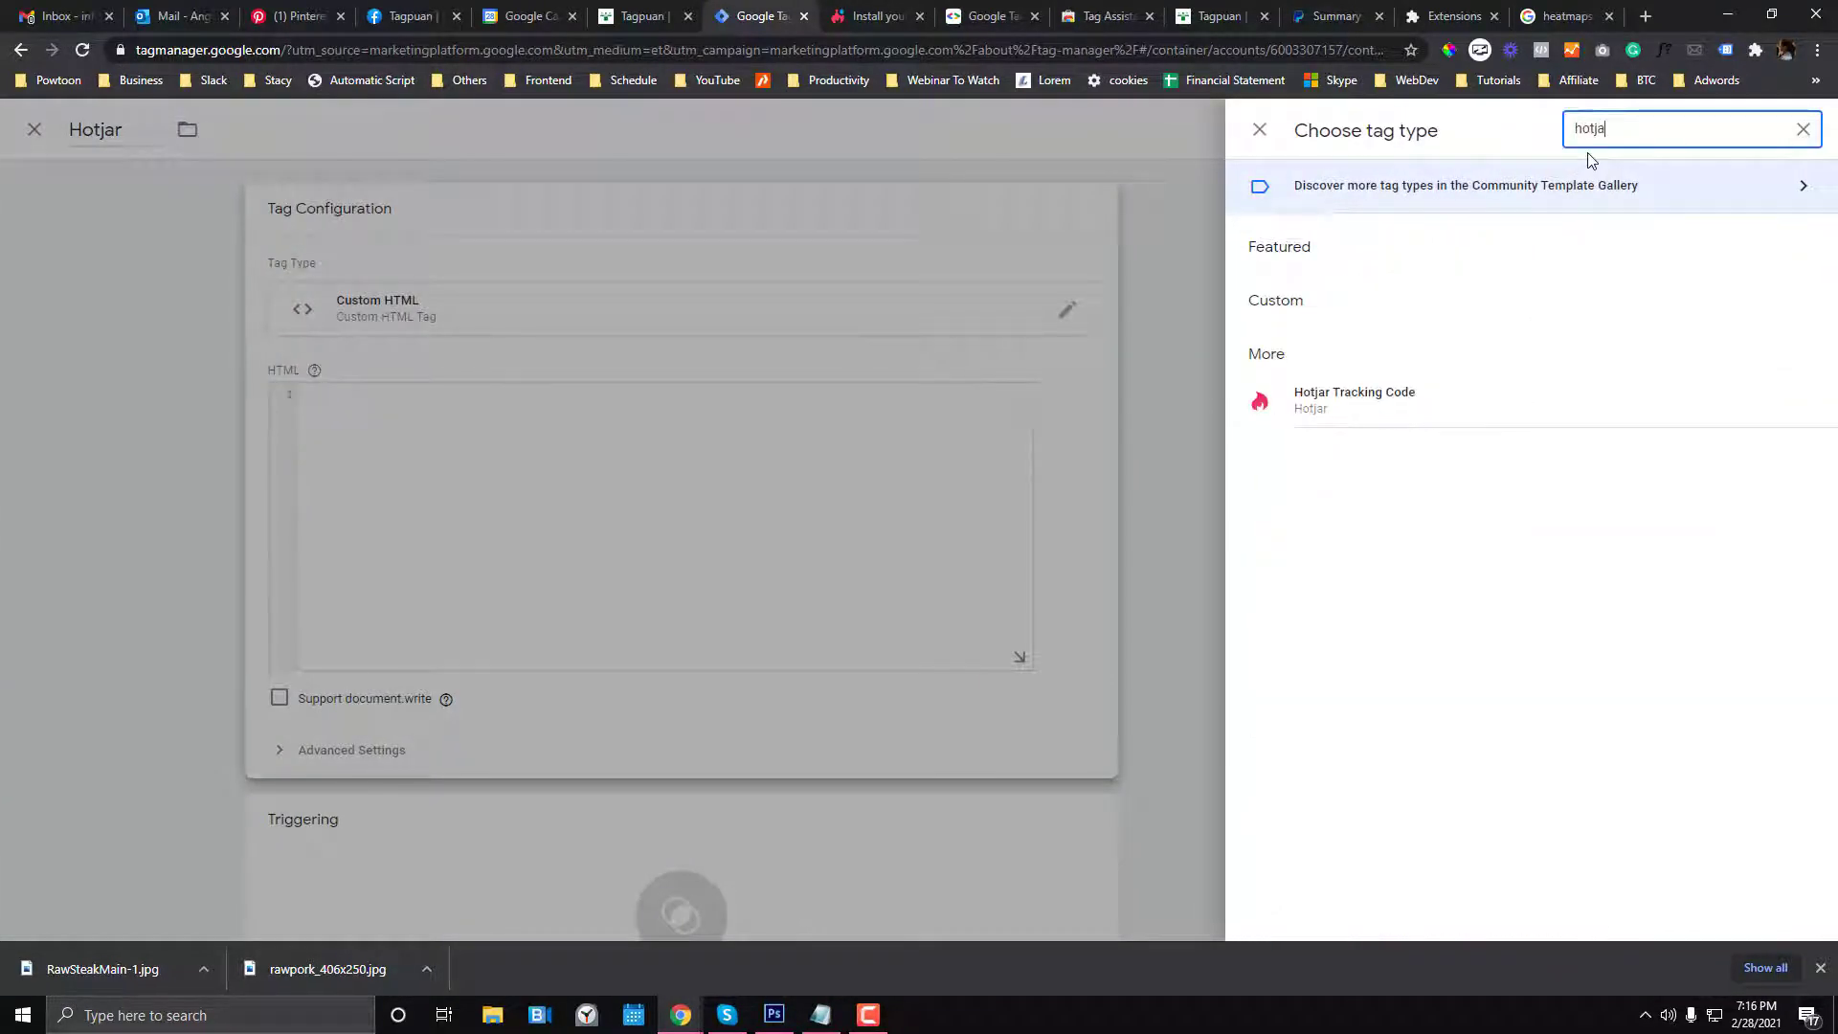
click(1398, 412)
click(757, 392)
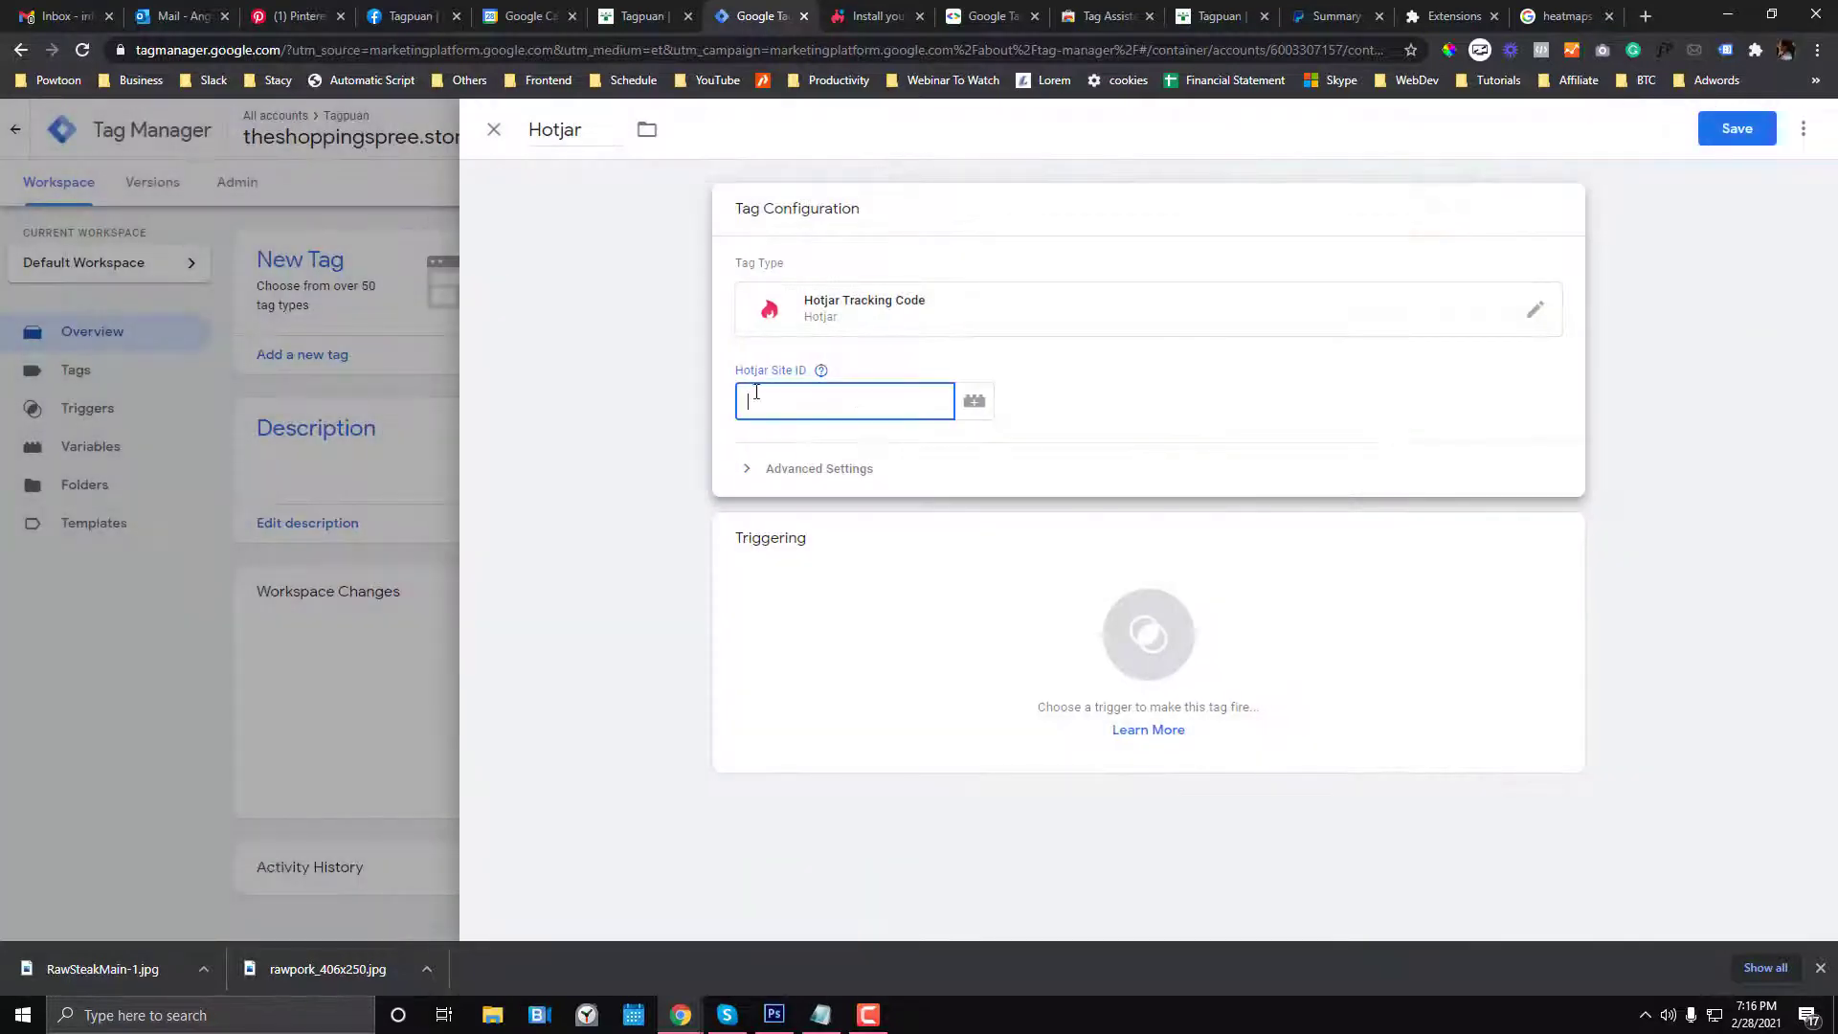
click(871, 16)
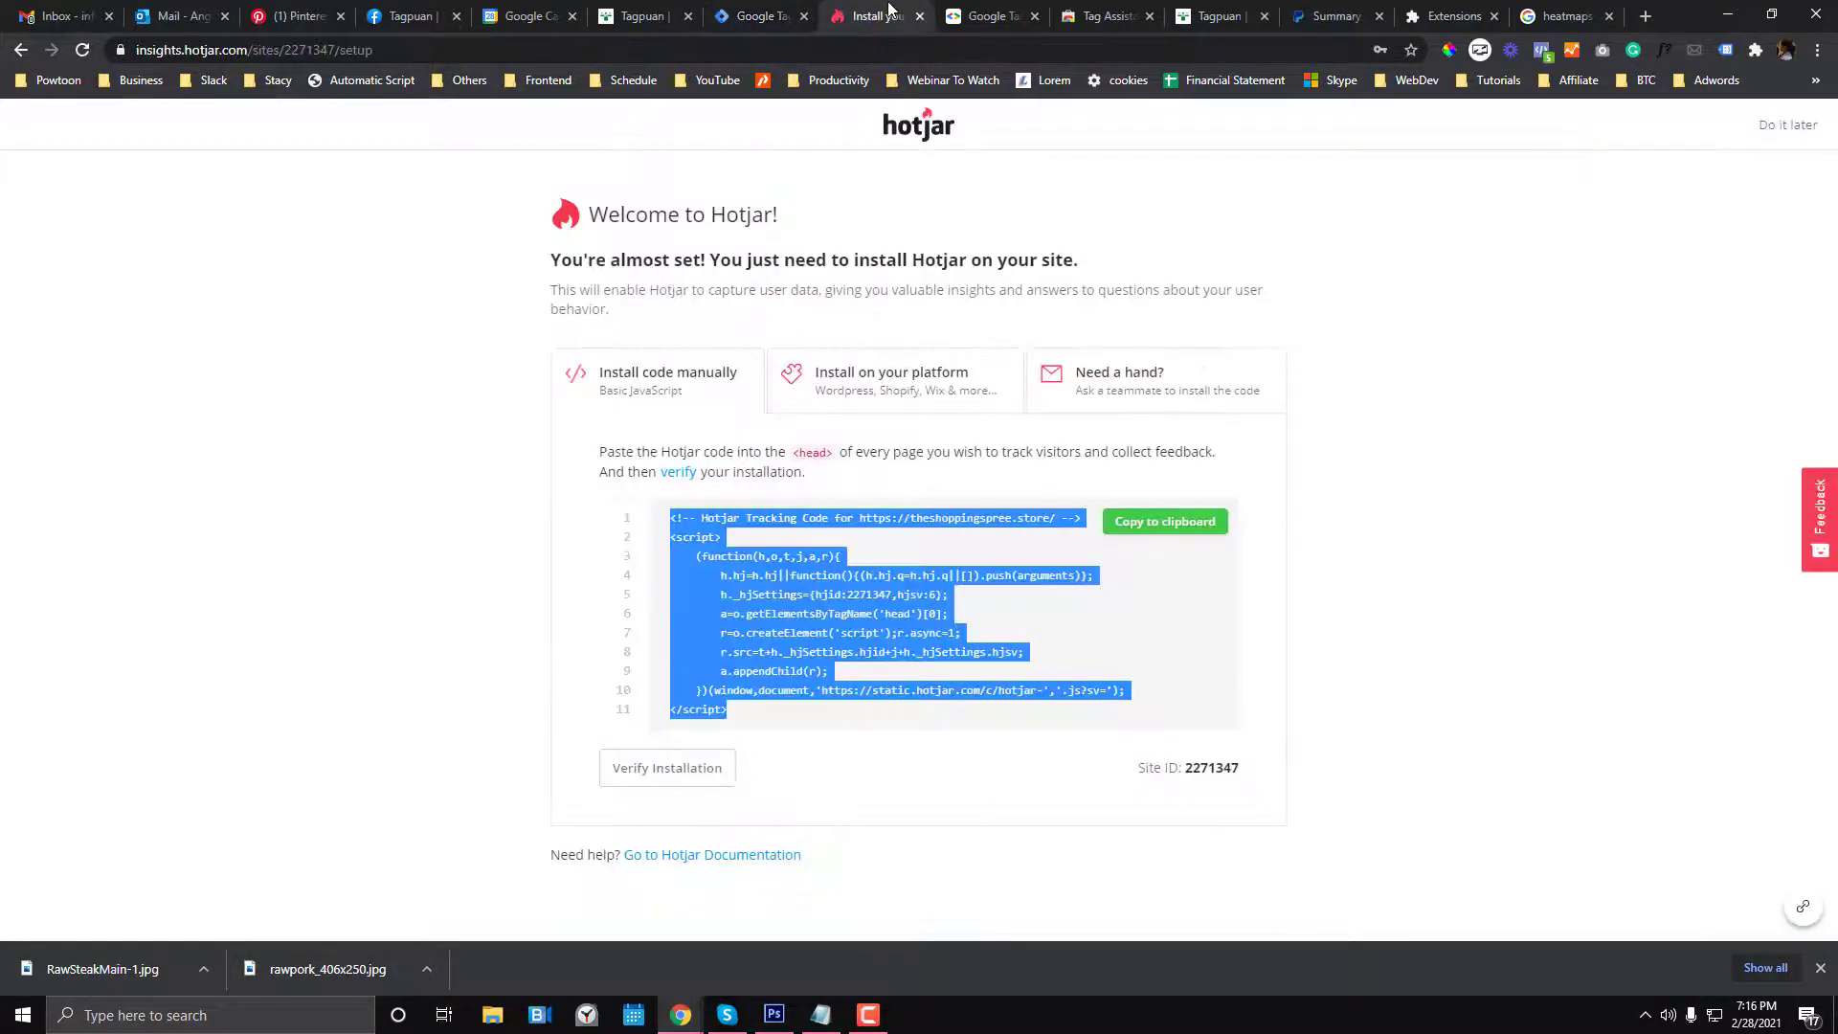
- Copy the site ID 2271347 from Hotjar's install page and focus the tag's Site ID field
click(835, 384)
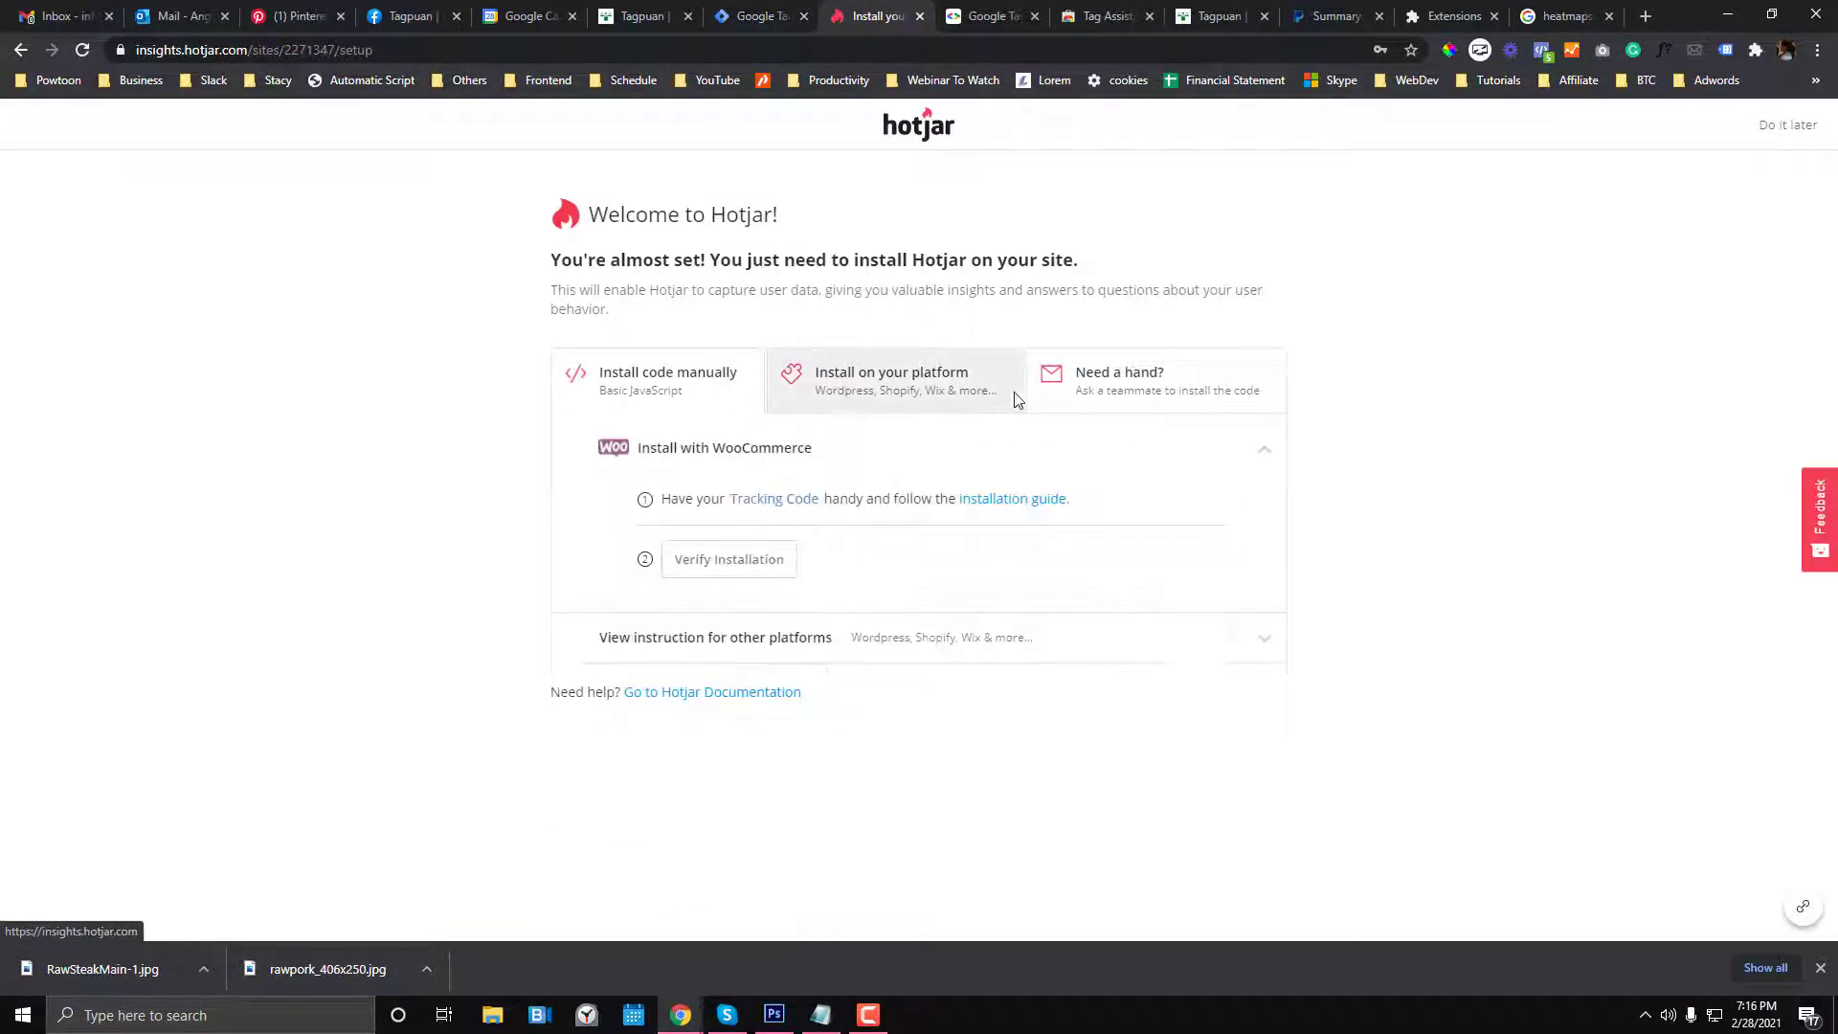
click(609, 388)
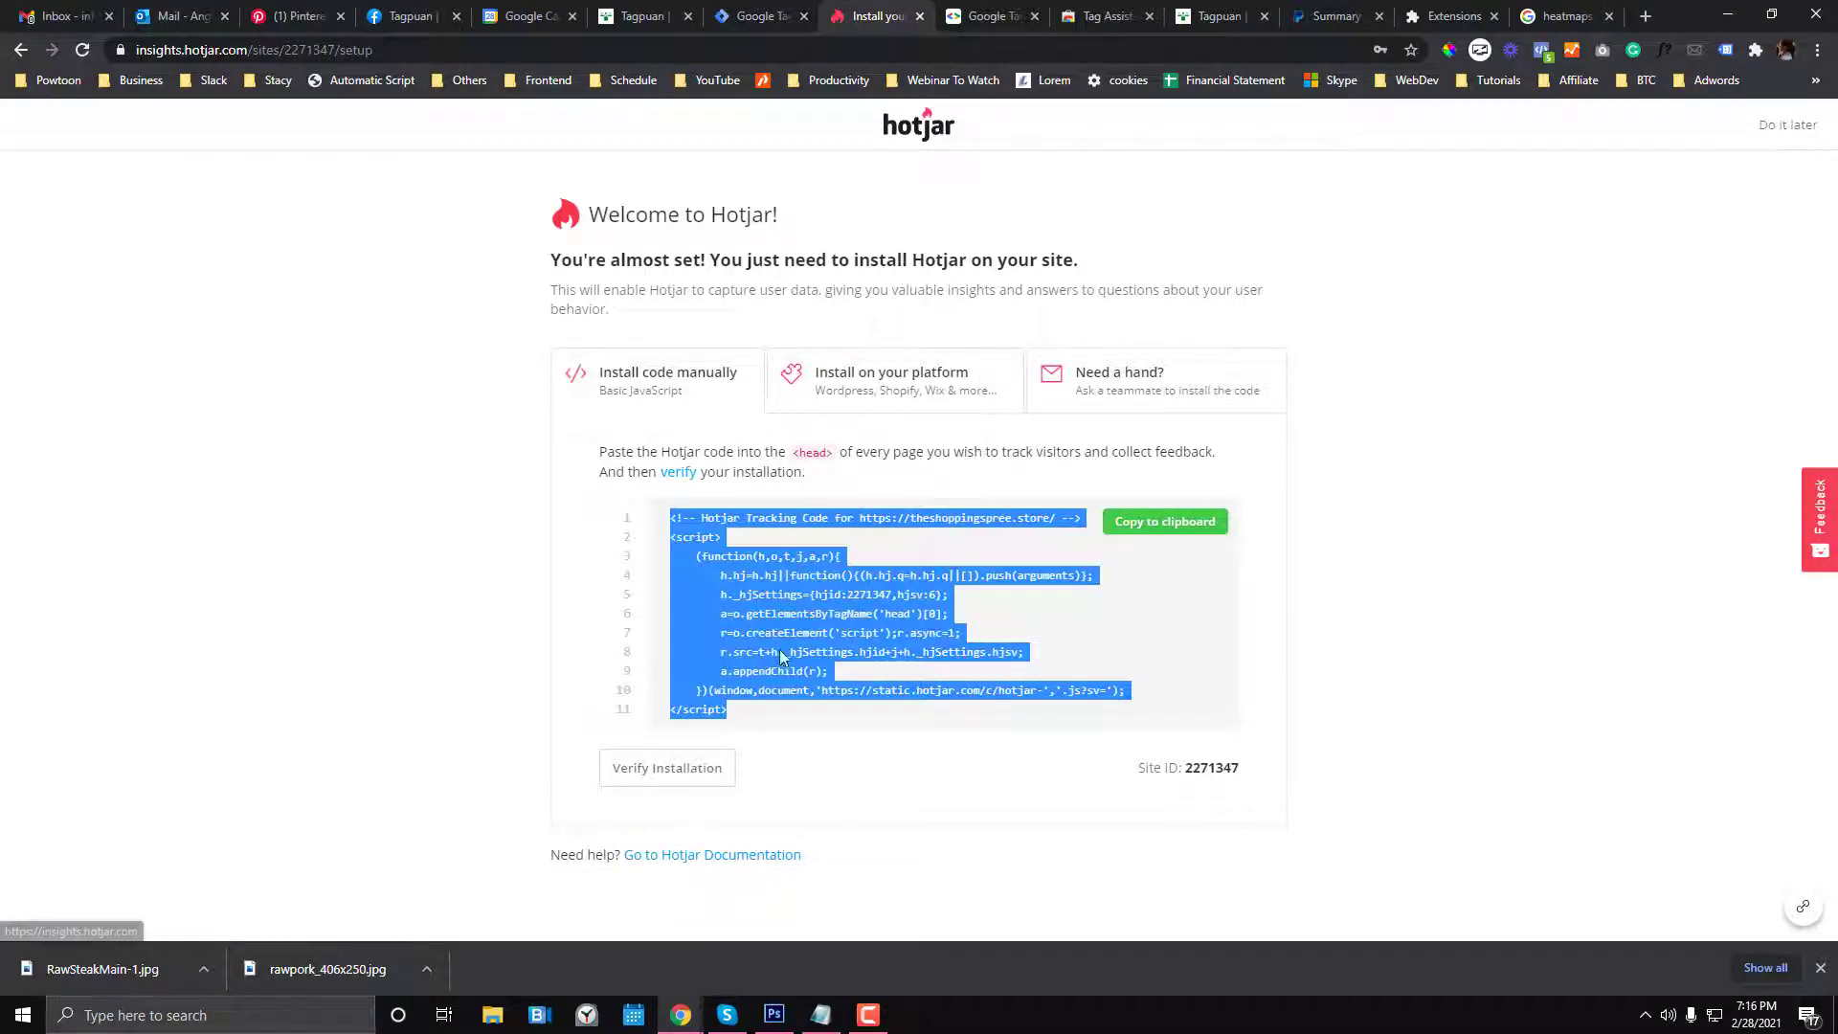
double_click(1187, 768)
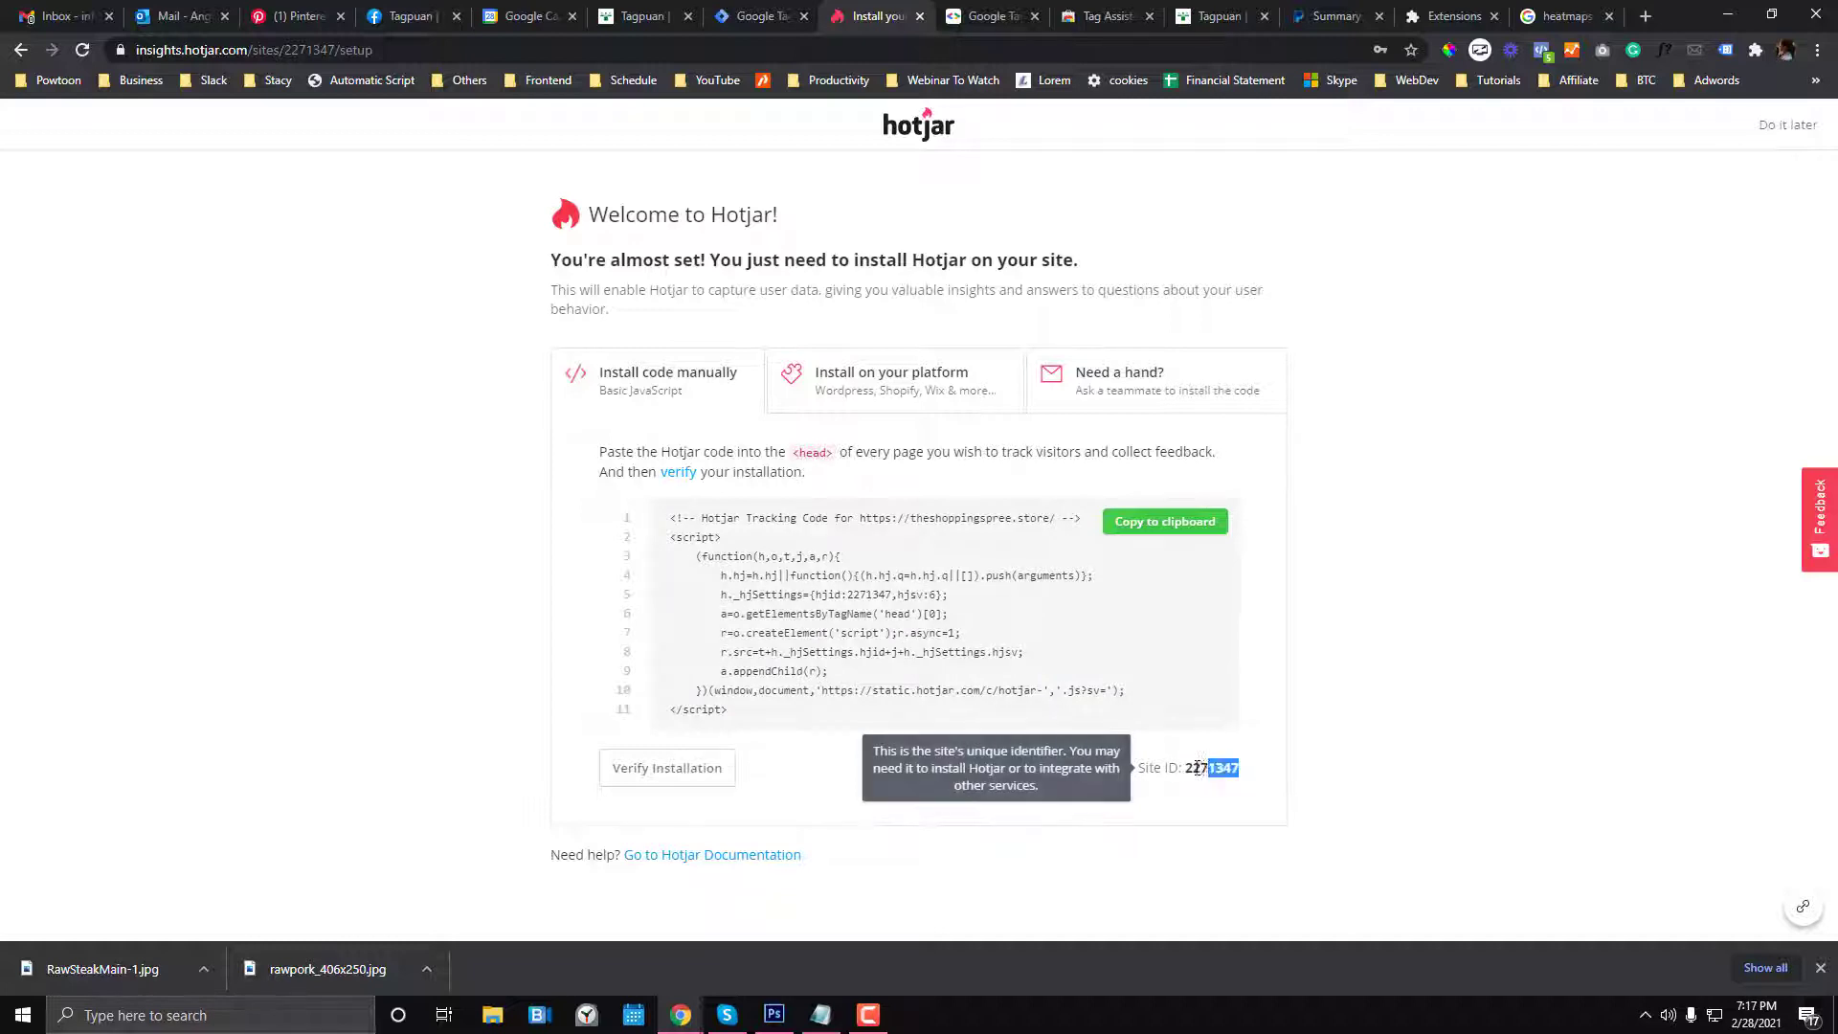
key(ctrl+c)
click(759, 17)
click(857, 407)
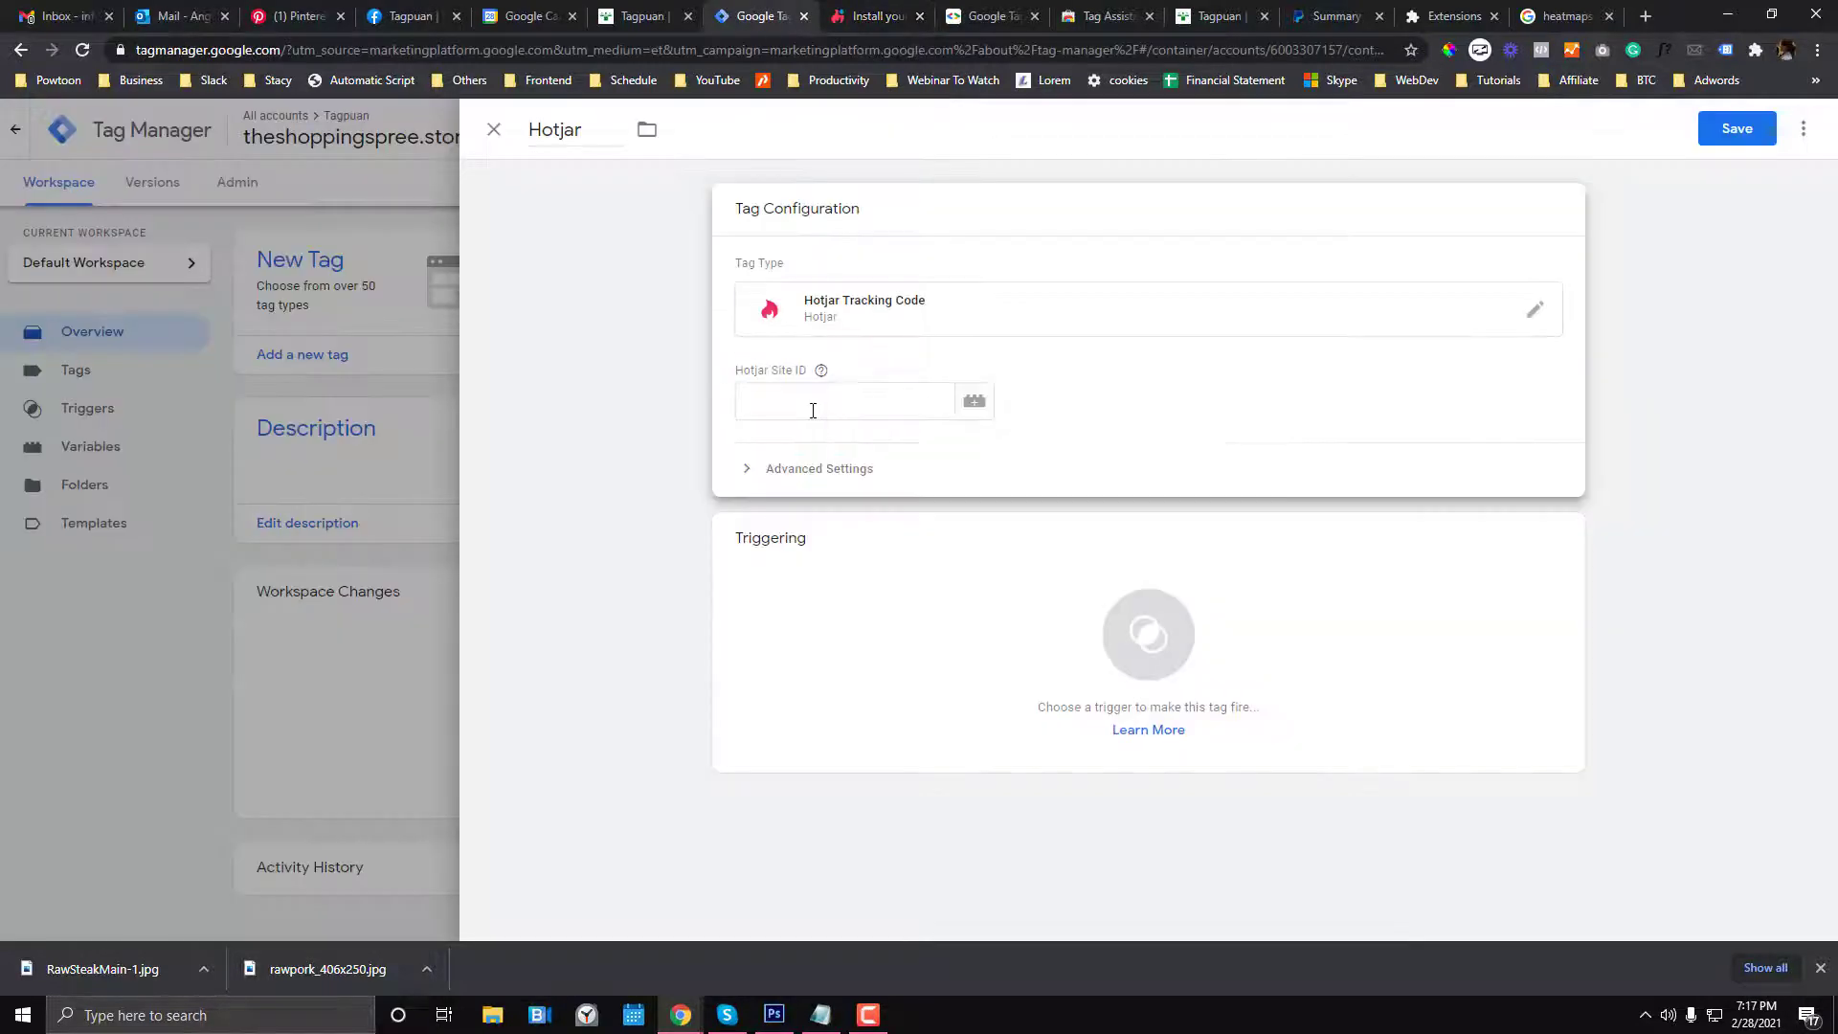
- Paste Site ID 2271347, trigger the Hotjar tag on All Pages, and save it
key(ctrl+v)
click(1059, 616)
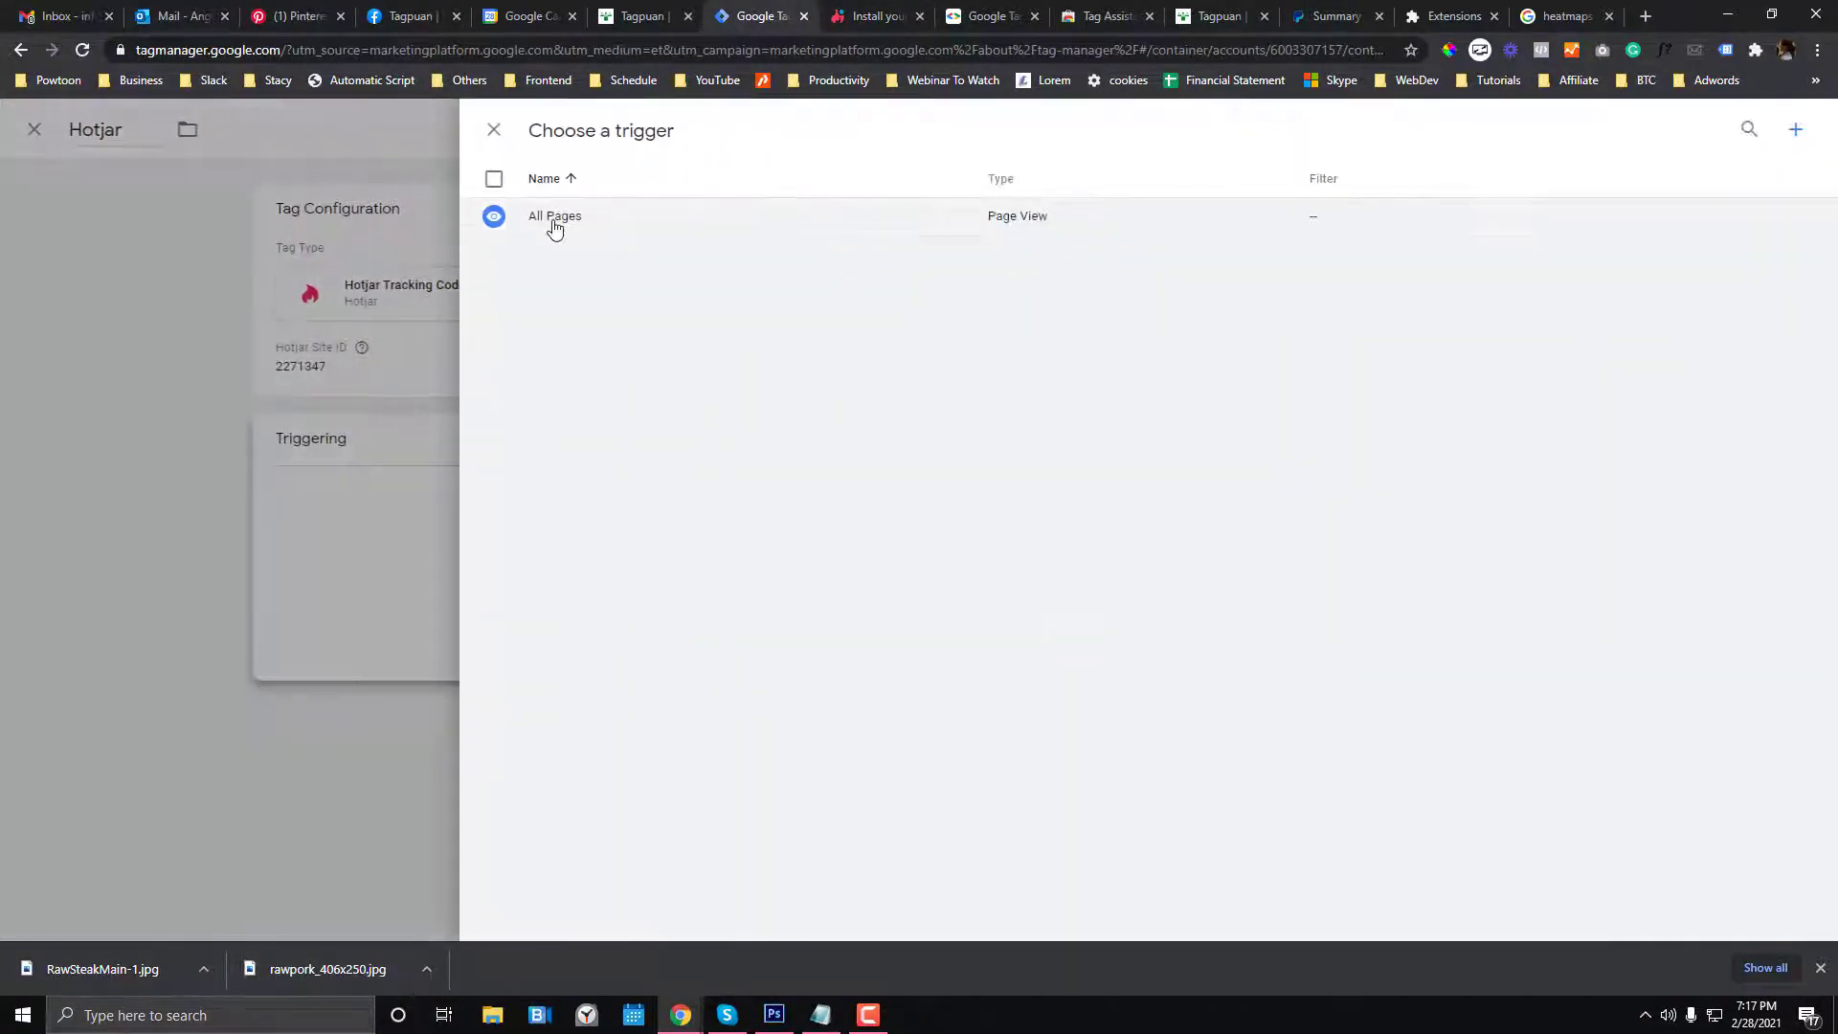
click(554, 230)
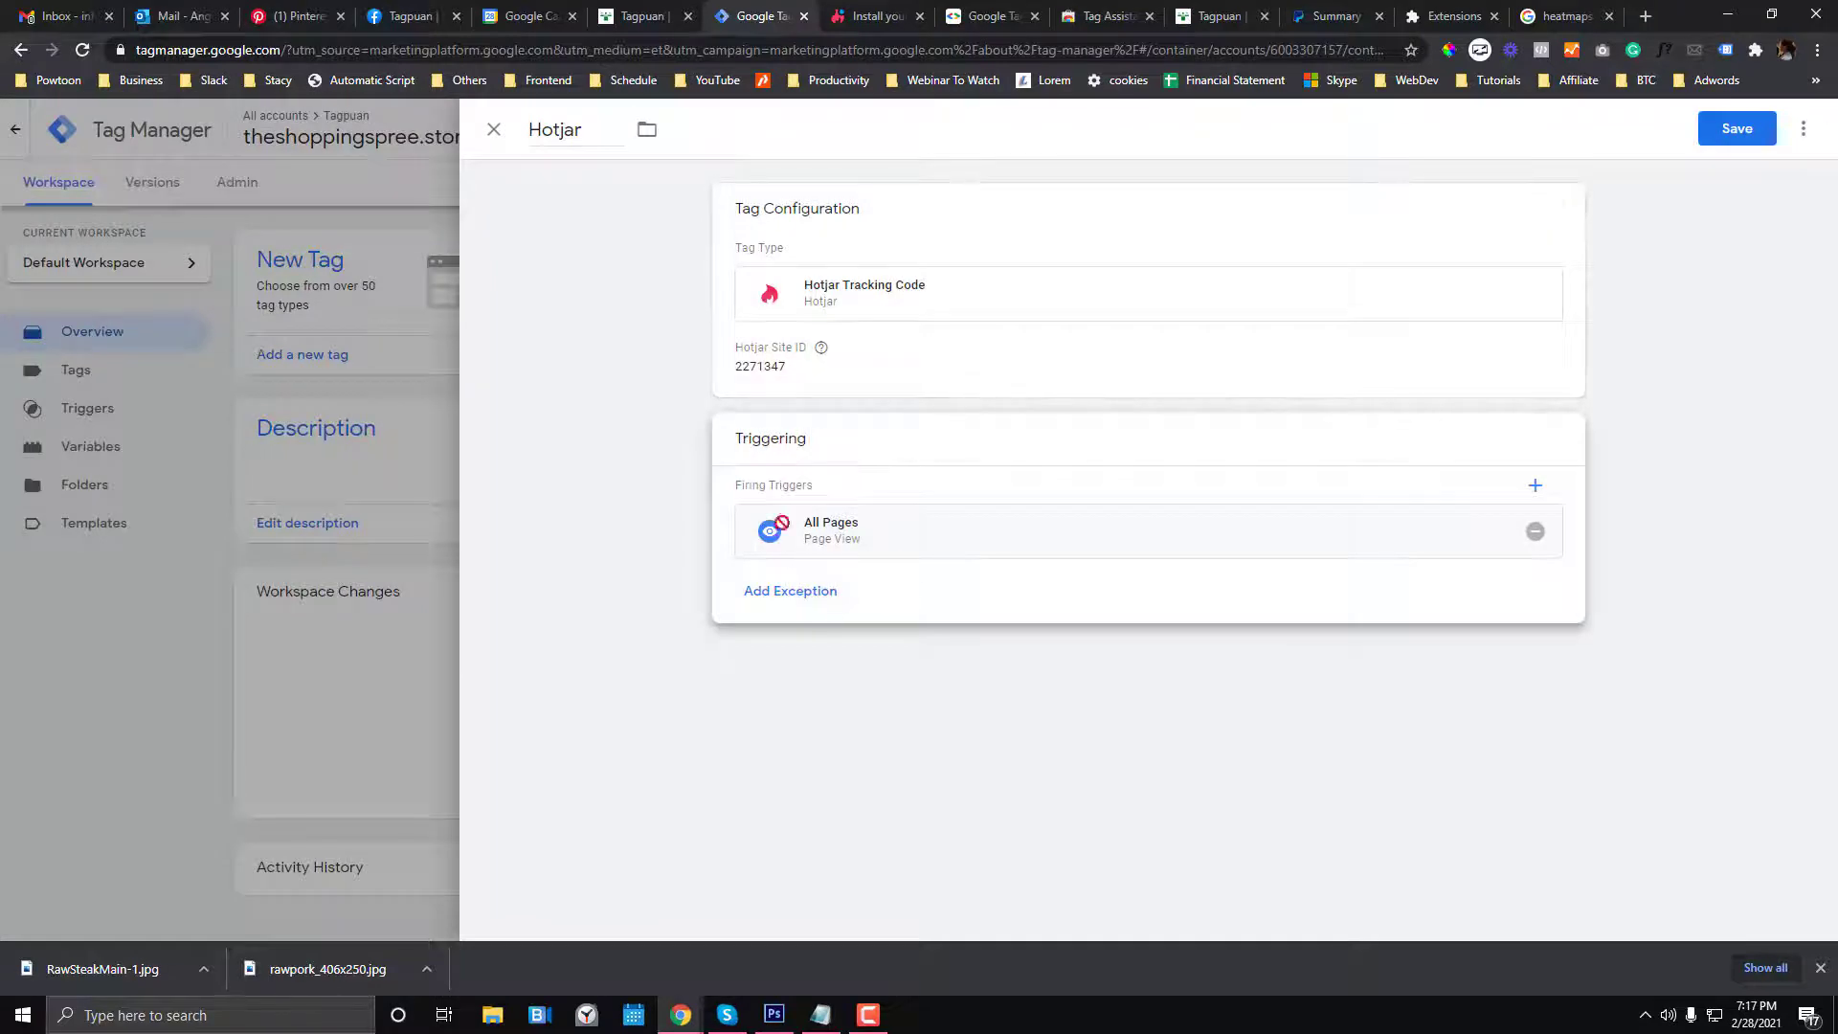
click(1714, 135)
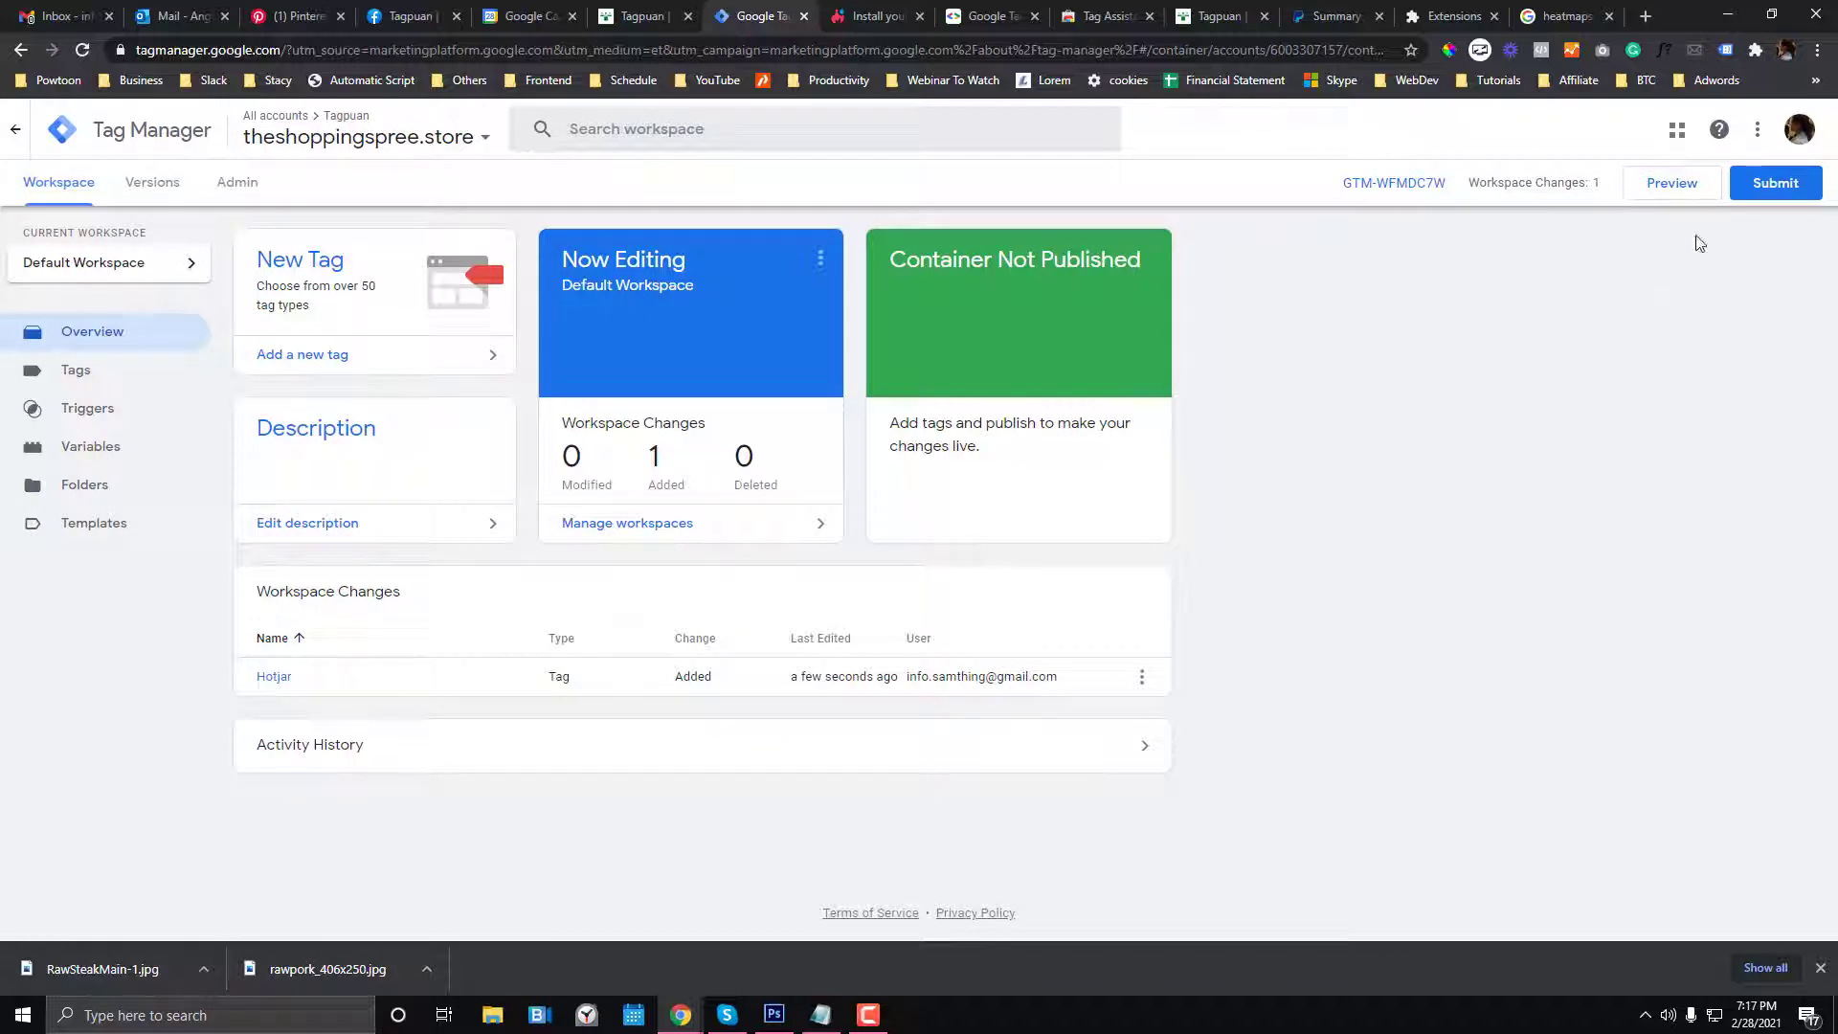
- Submit and publish the container as version 'v1' with description 'hotjar integrated'
click(1772, 182)
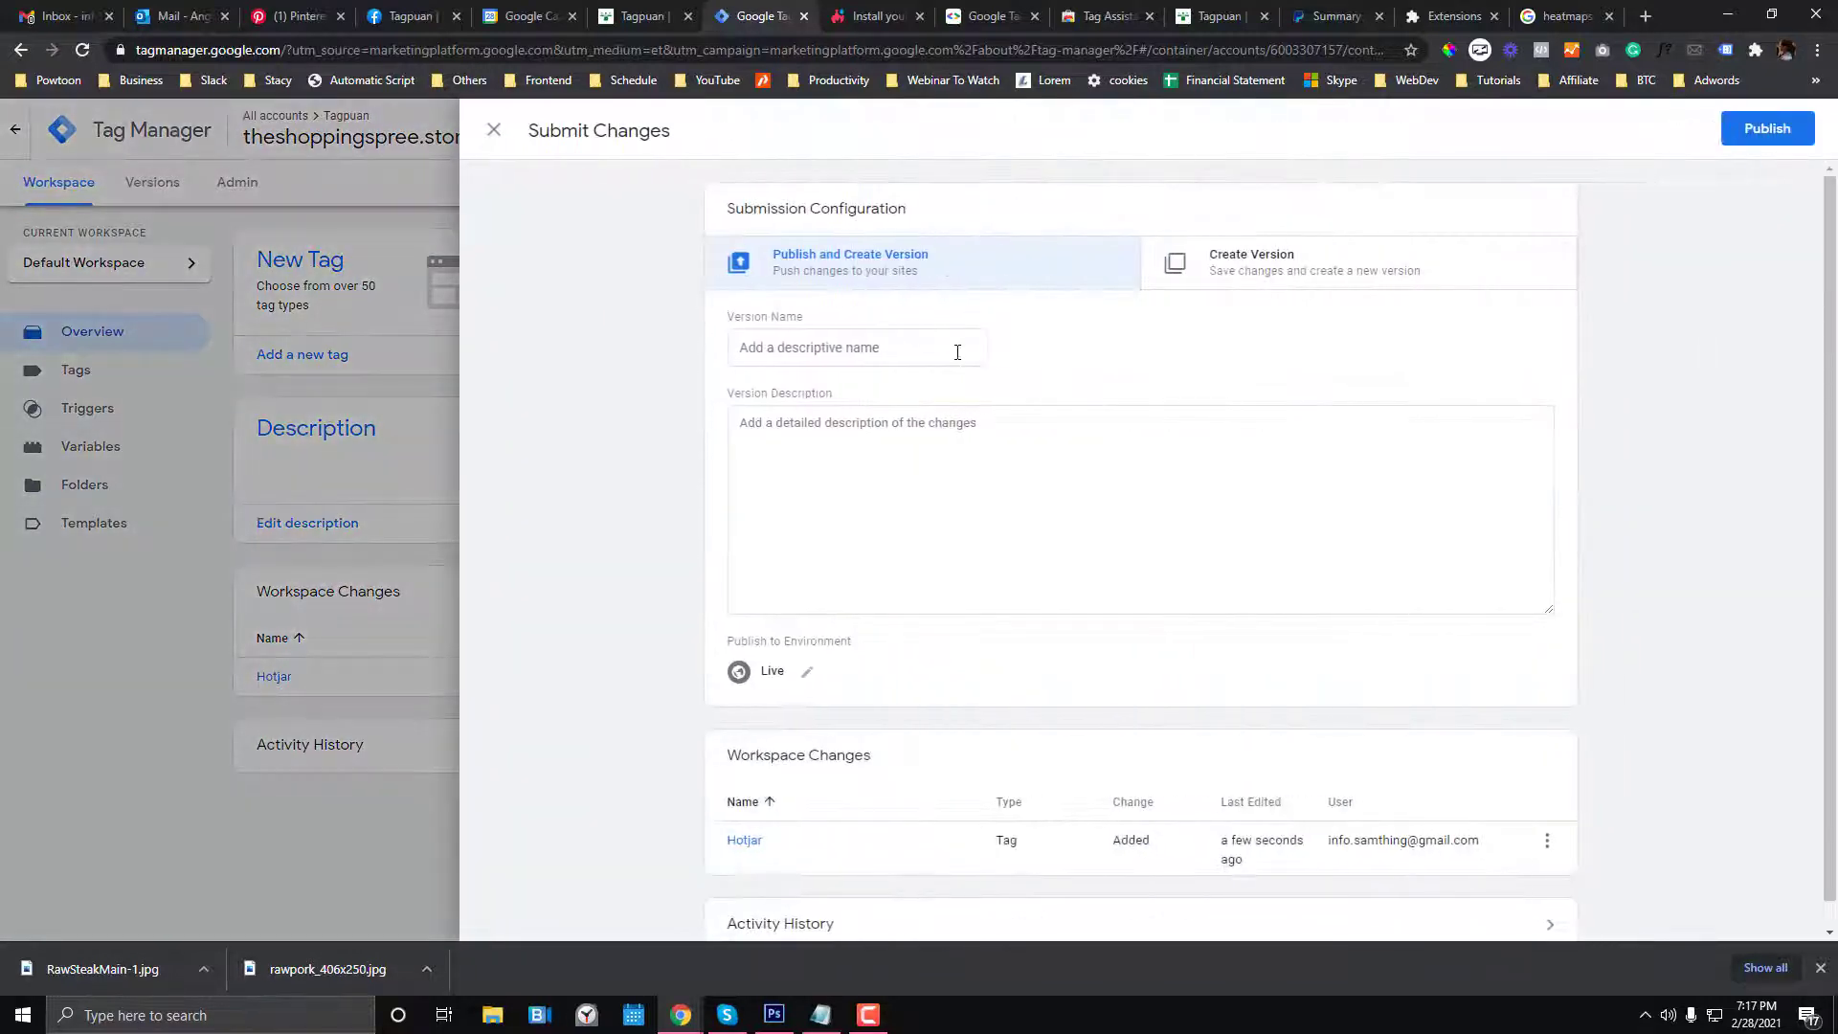
click(957, 352)
text(hotj)
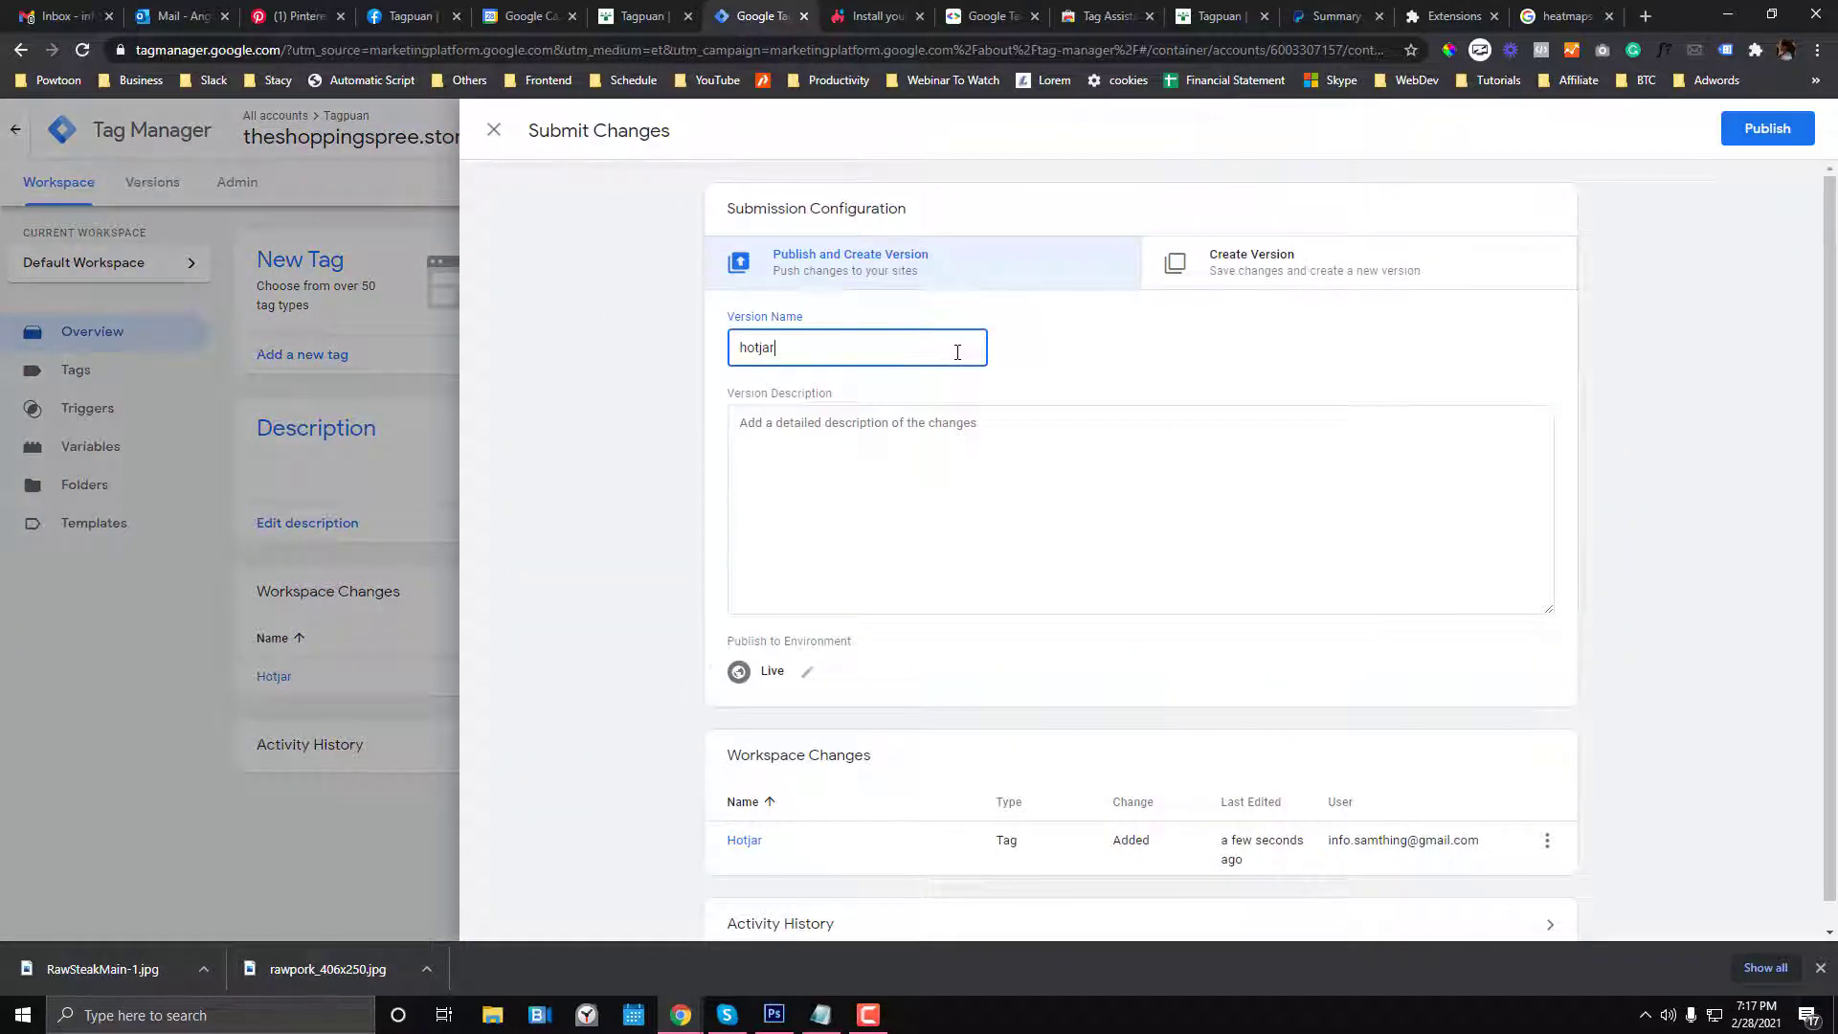
text(ar)
key(ctrl+a)
text(v)
click(834, 486)
text(ho)
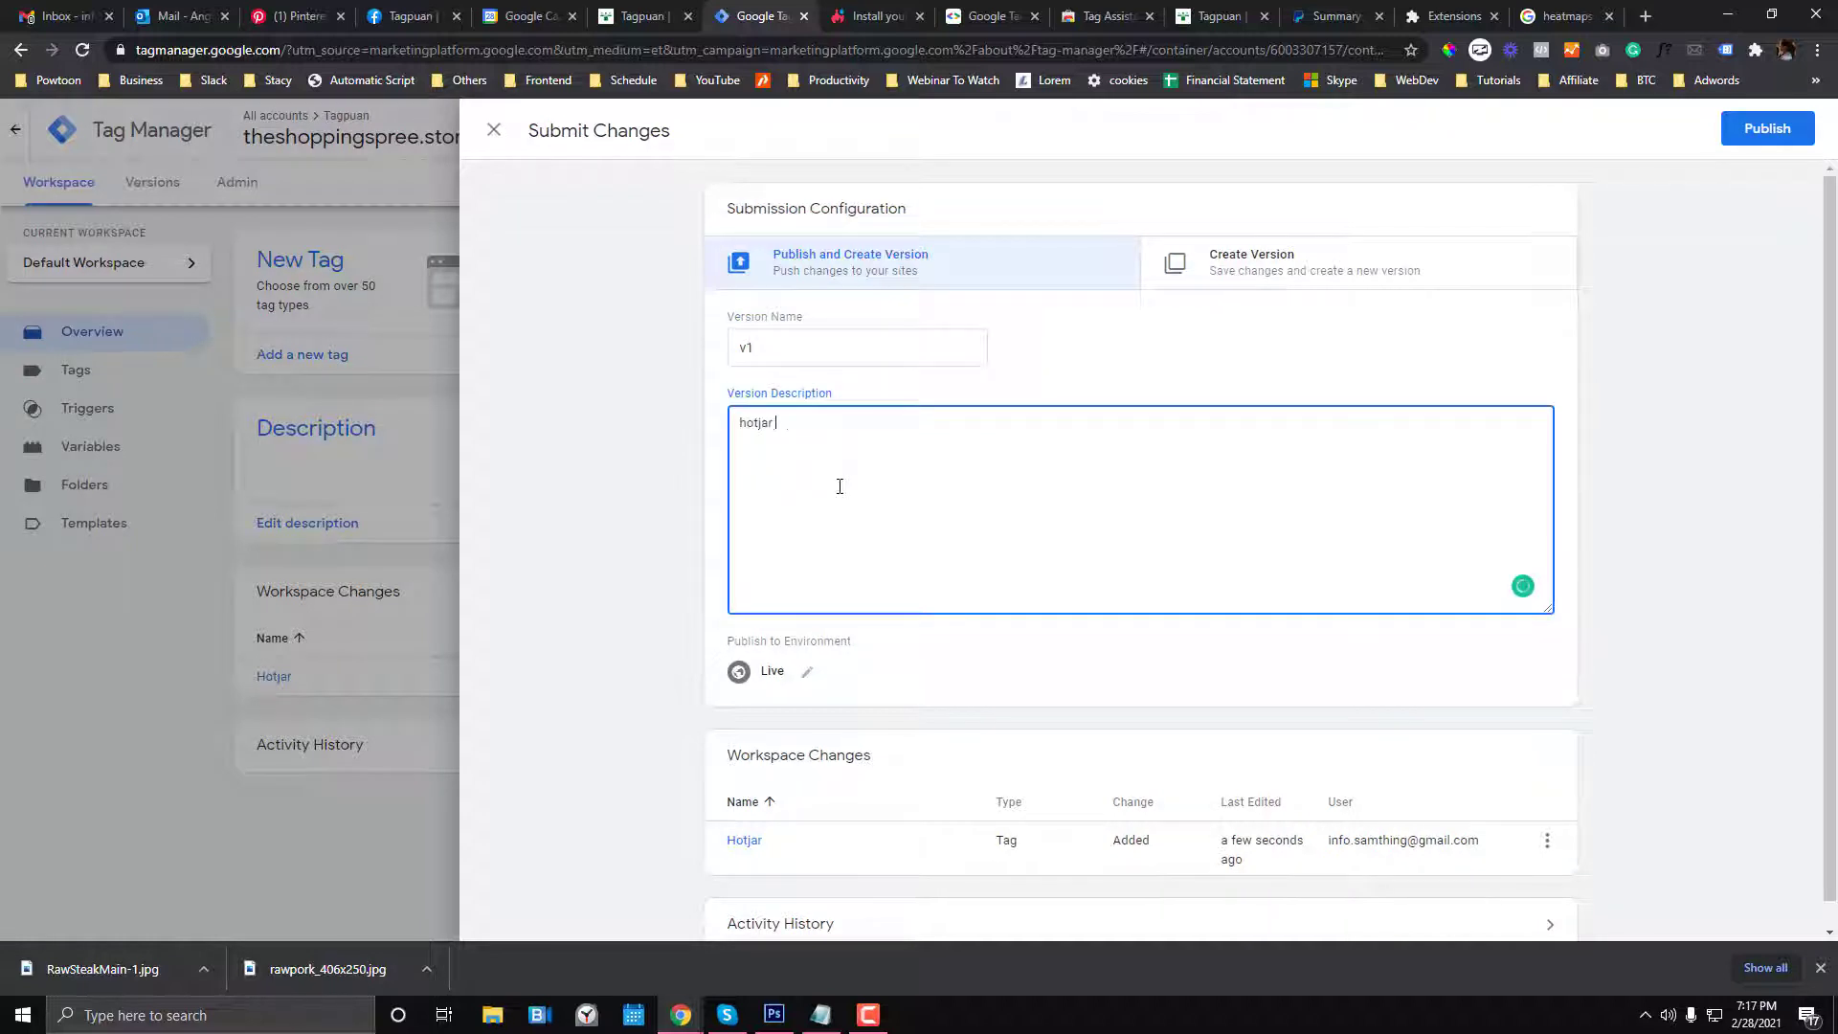
text(tjar integrated)
scroll(1112, 456, down, 1)
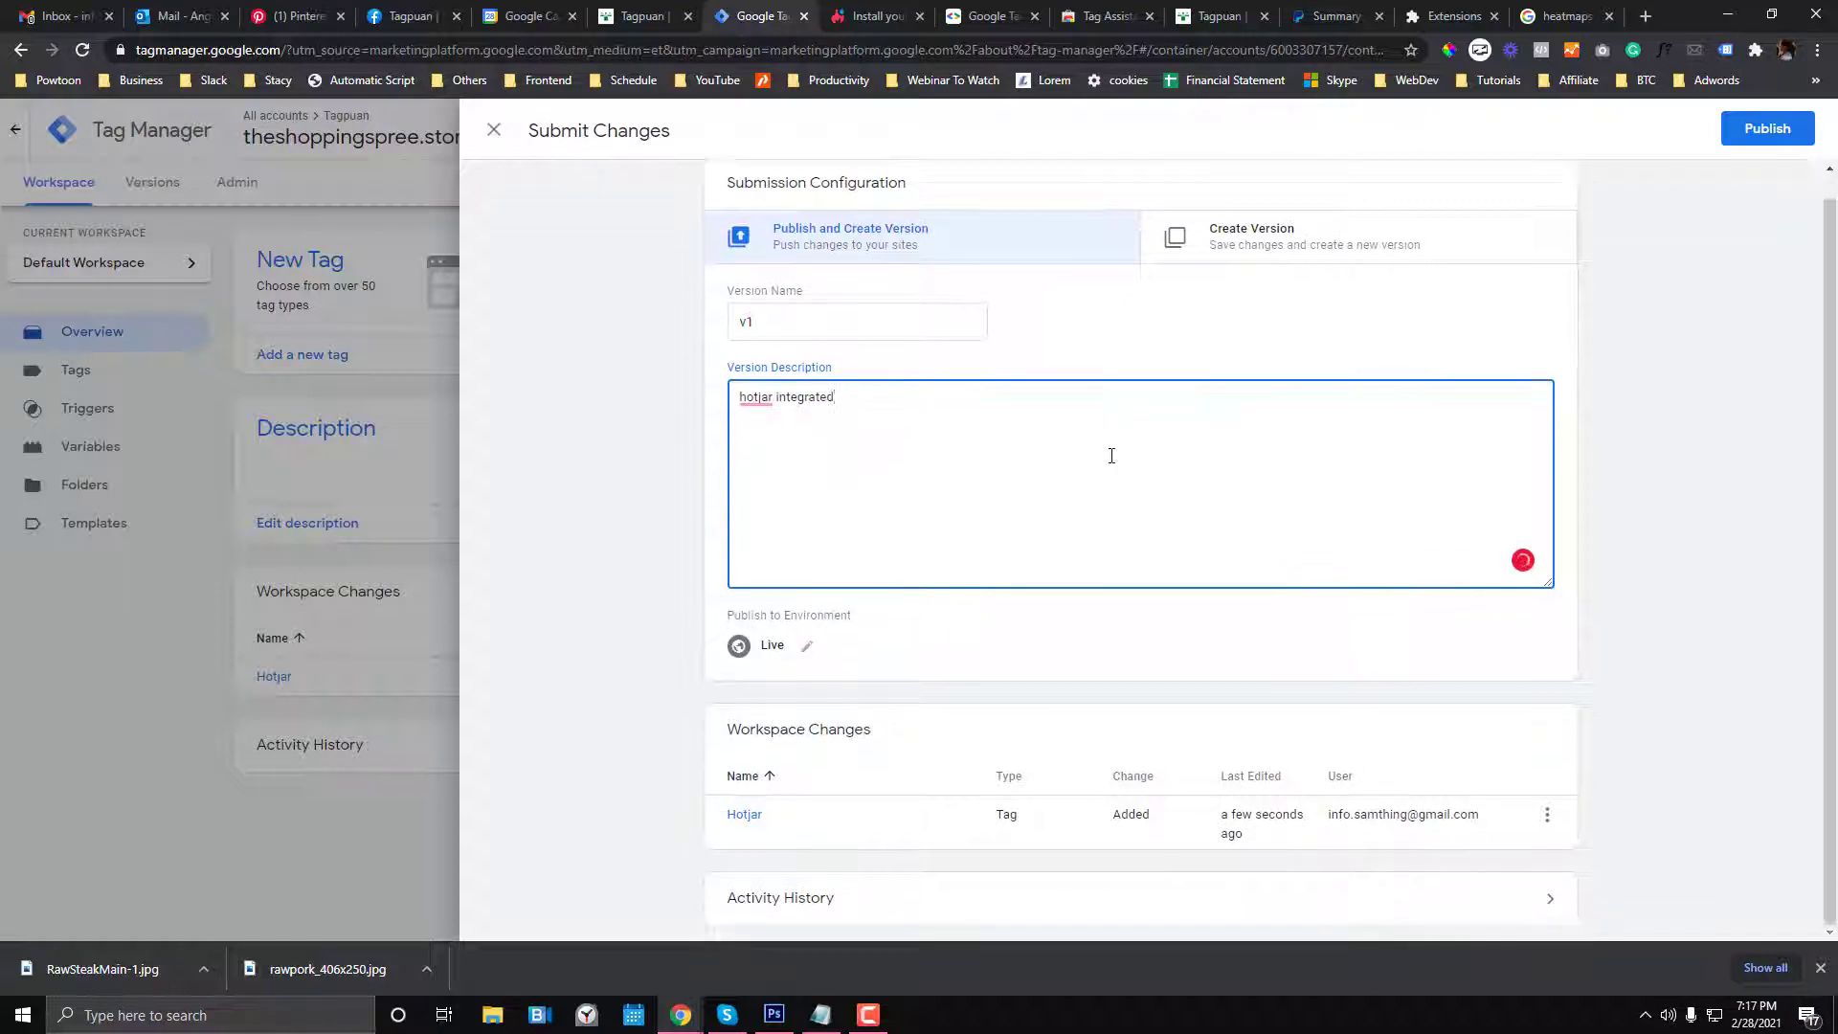
click(1766, 130)
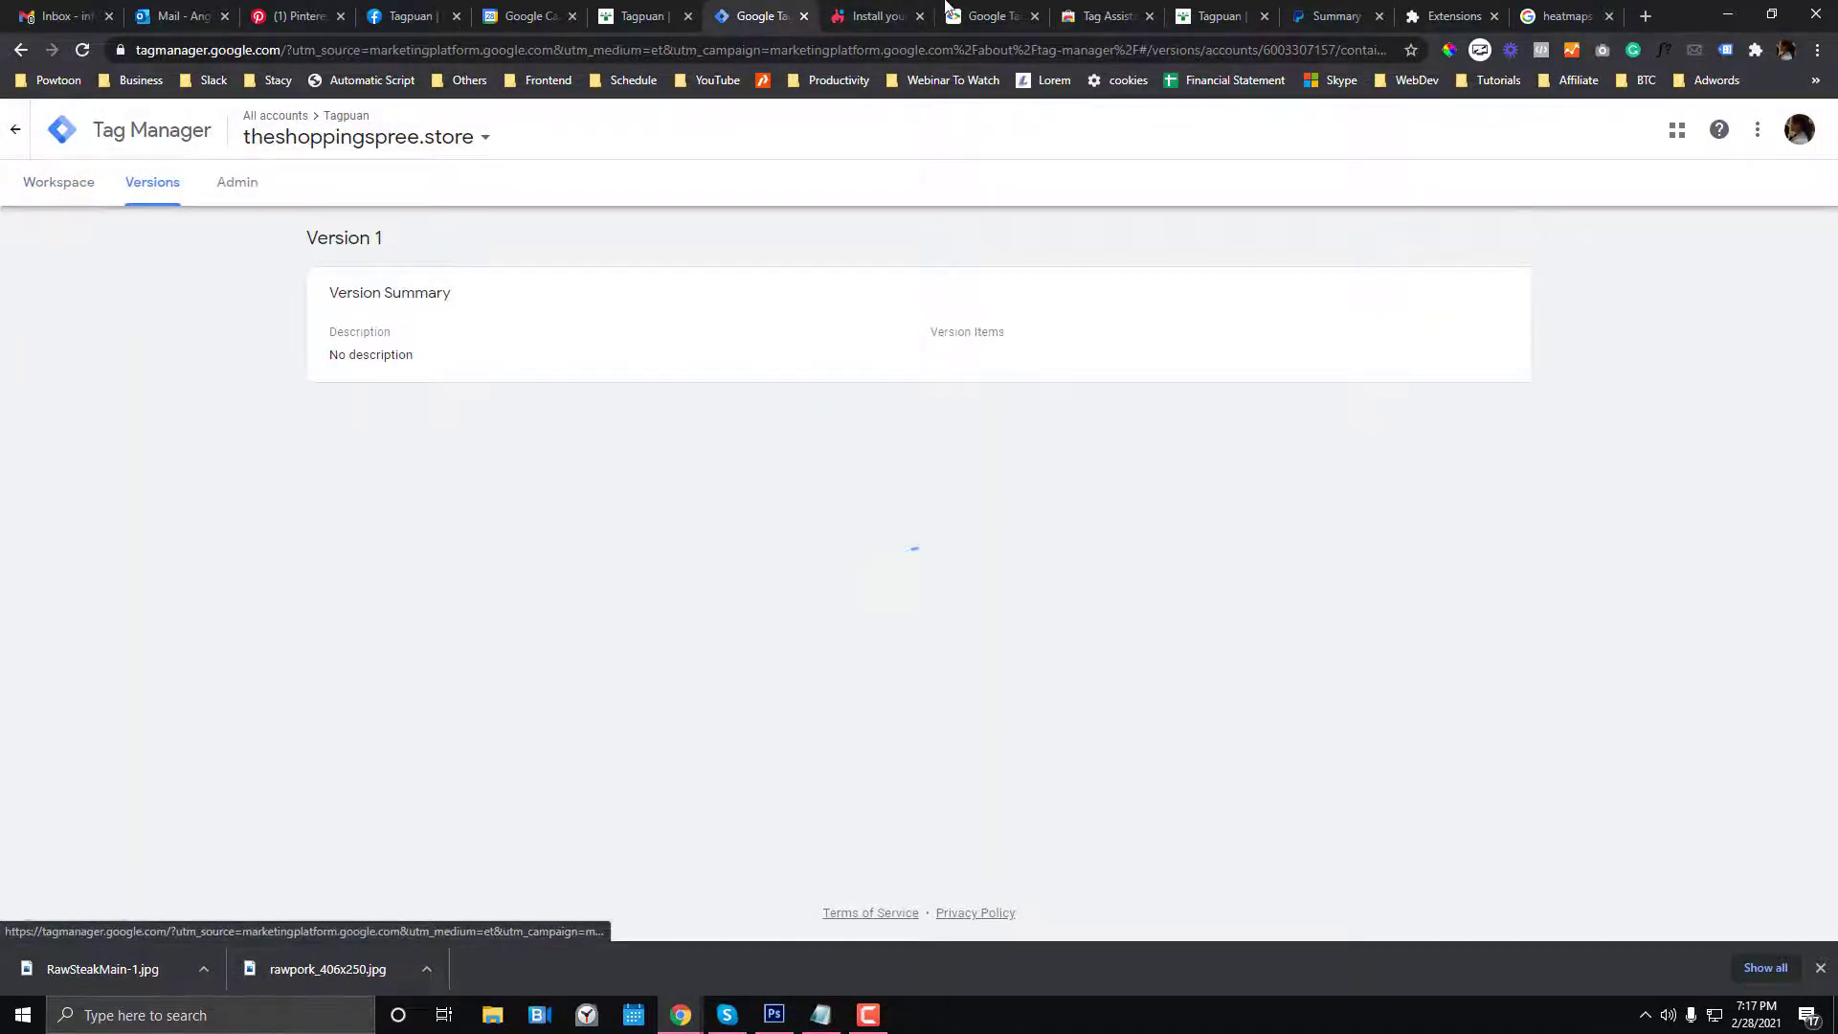
- Verify the Hotjar installation on theshoppingspree.store, then return to the store's homepage
click(888, 5)
click(668, 768)
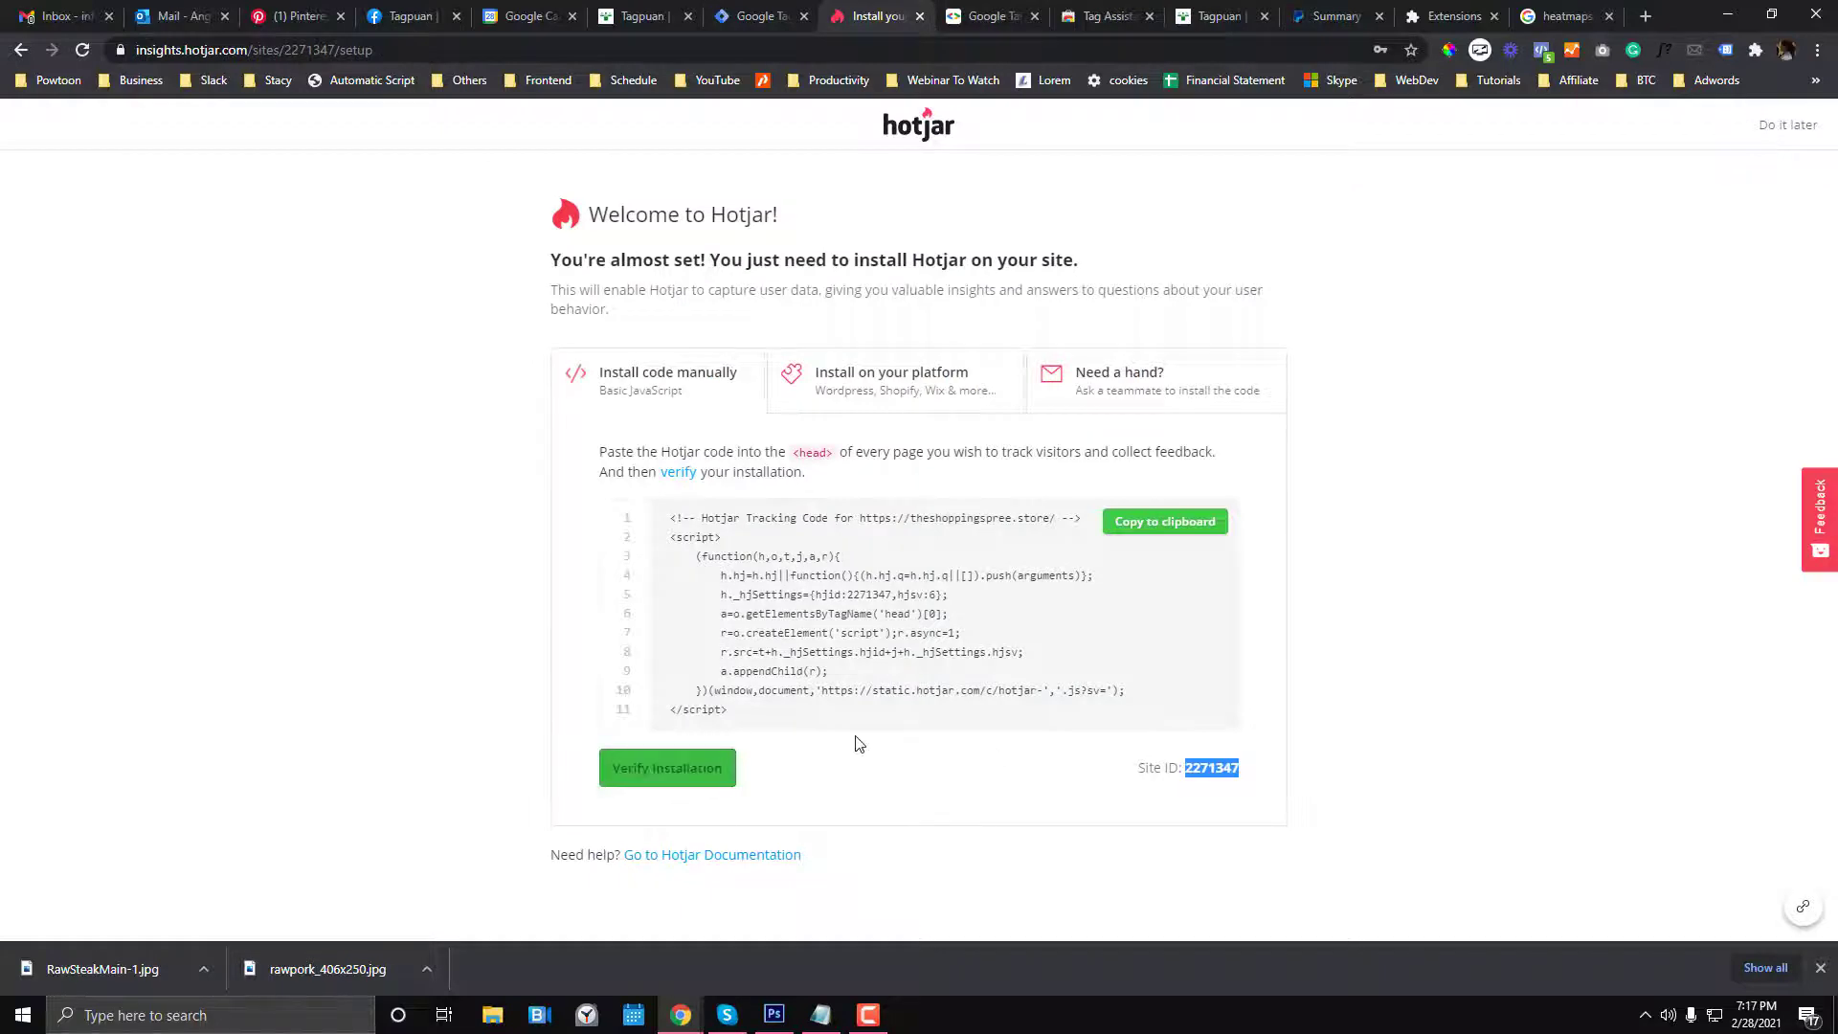
click(737, 584)
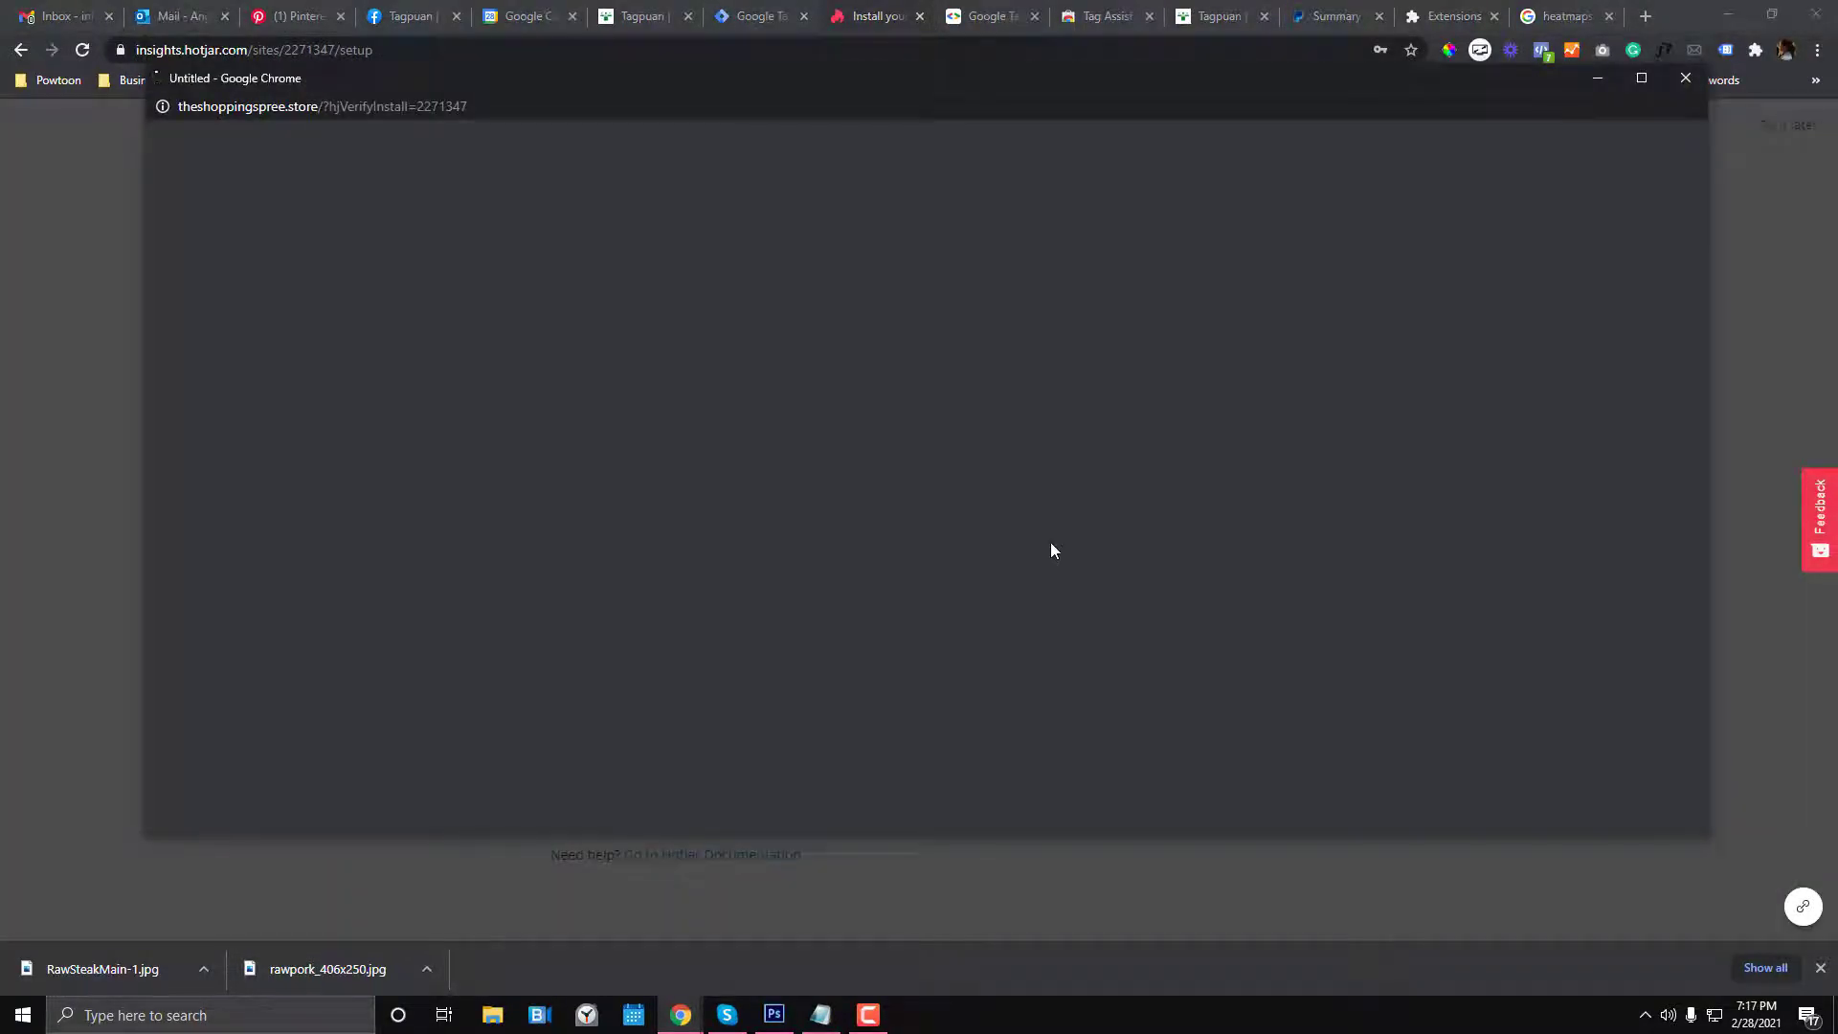
scroll(1051, 551, down, 10)
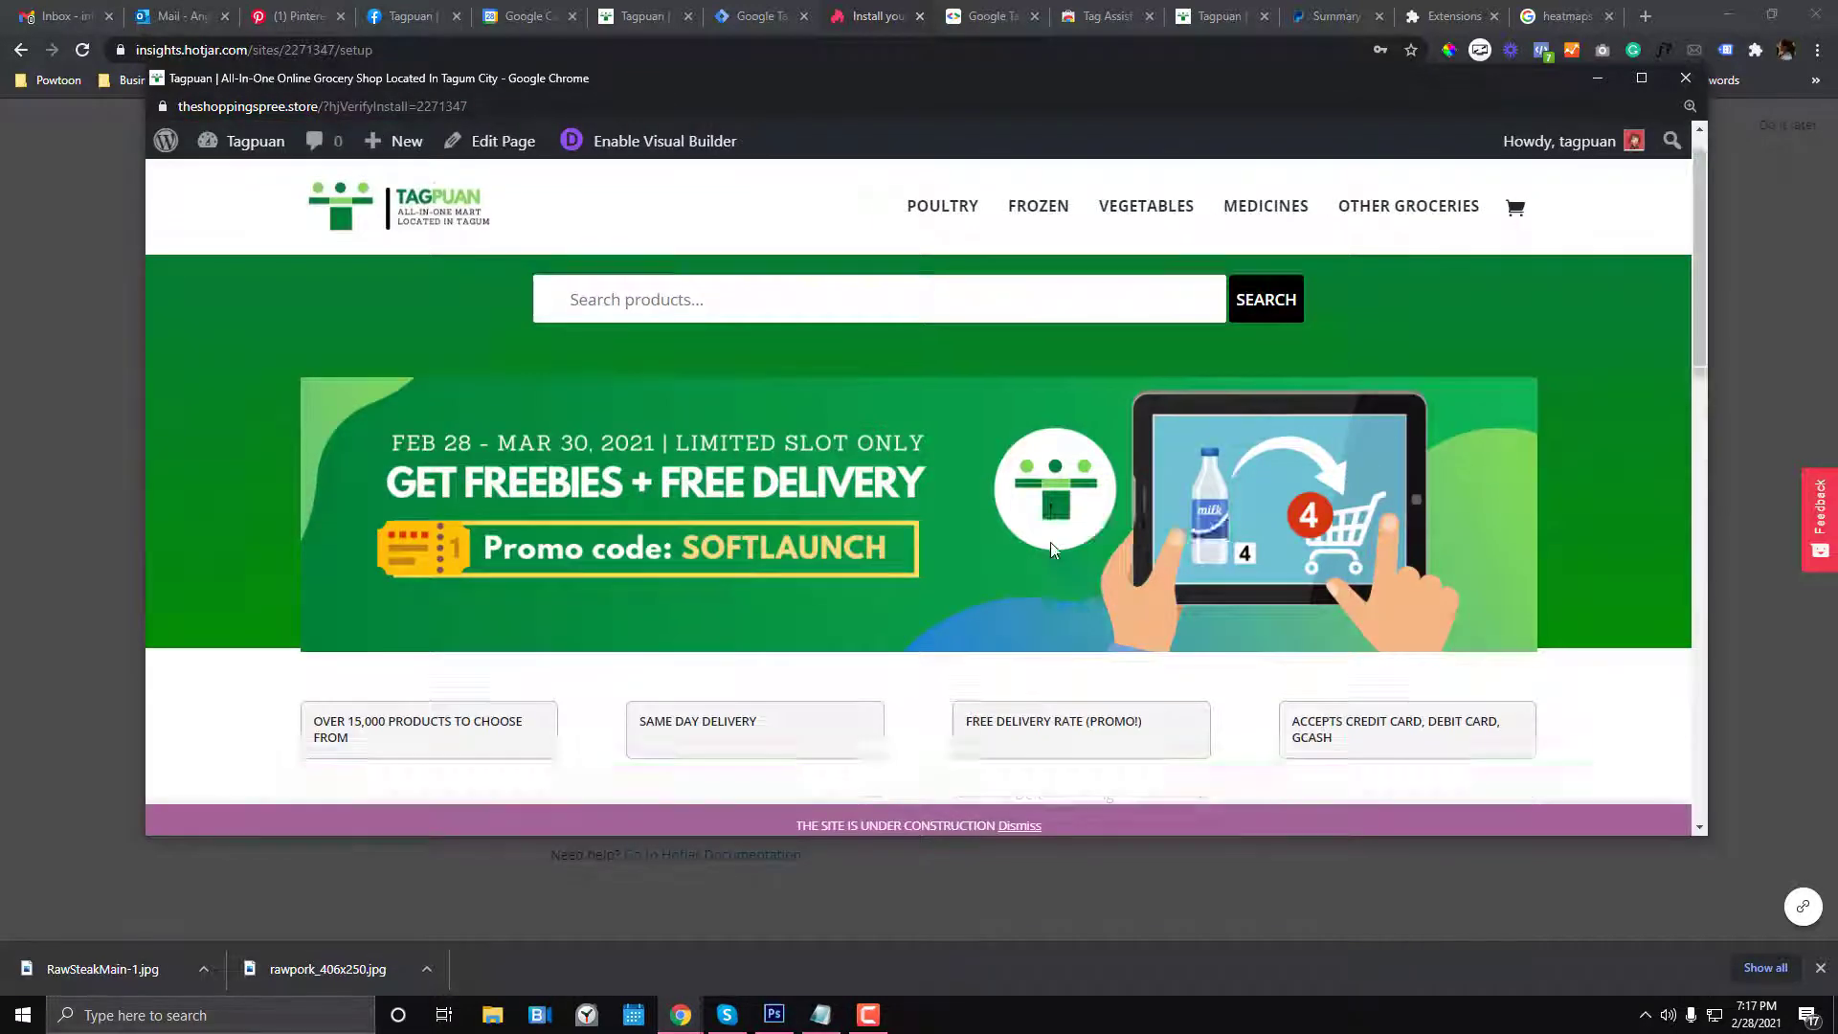
scroll(1054, 550, down, 3)
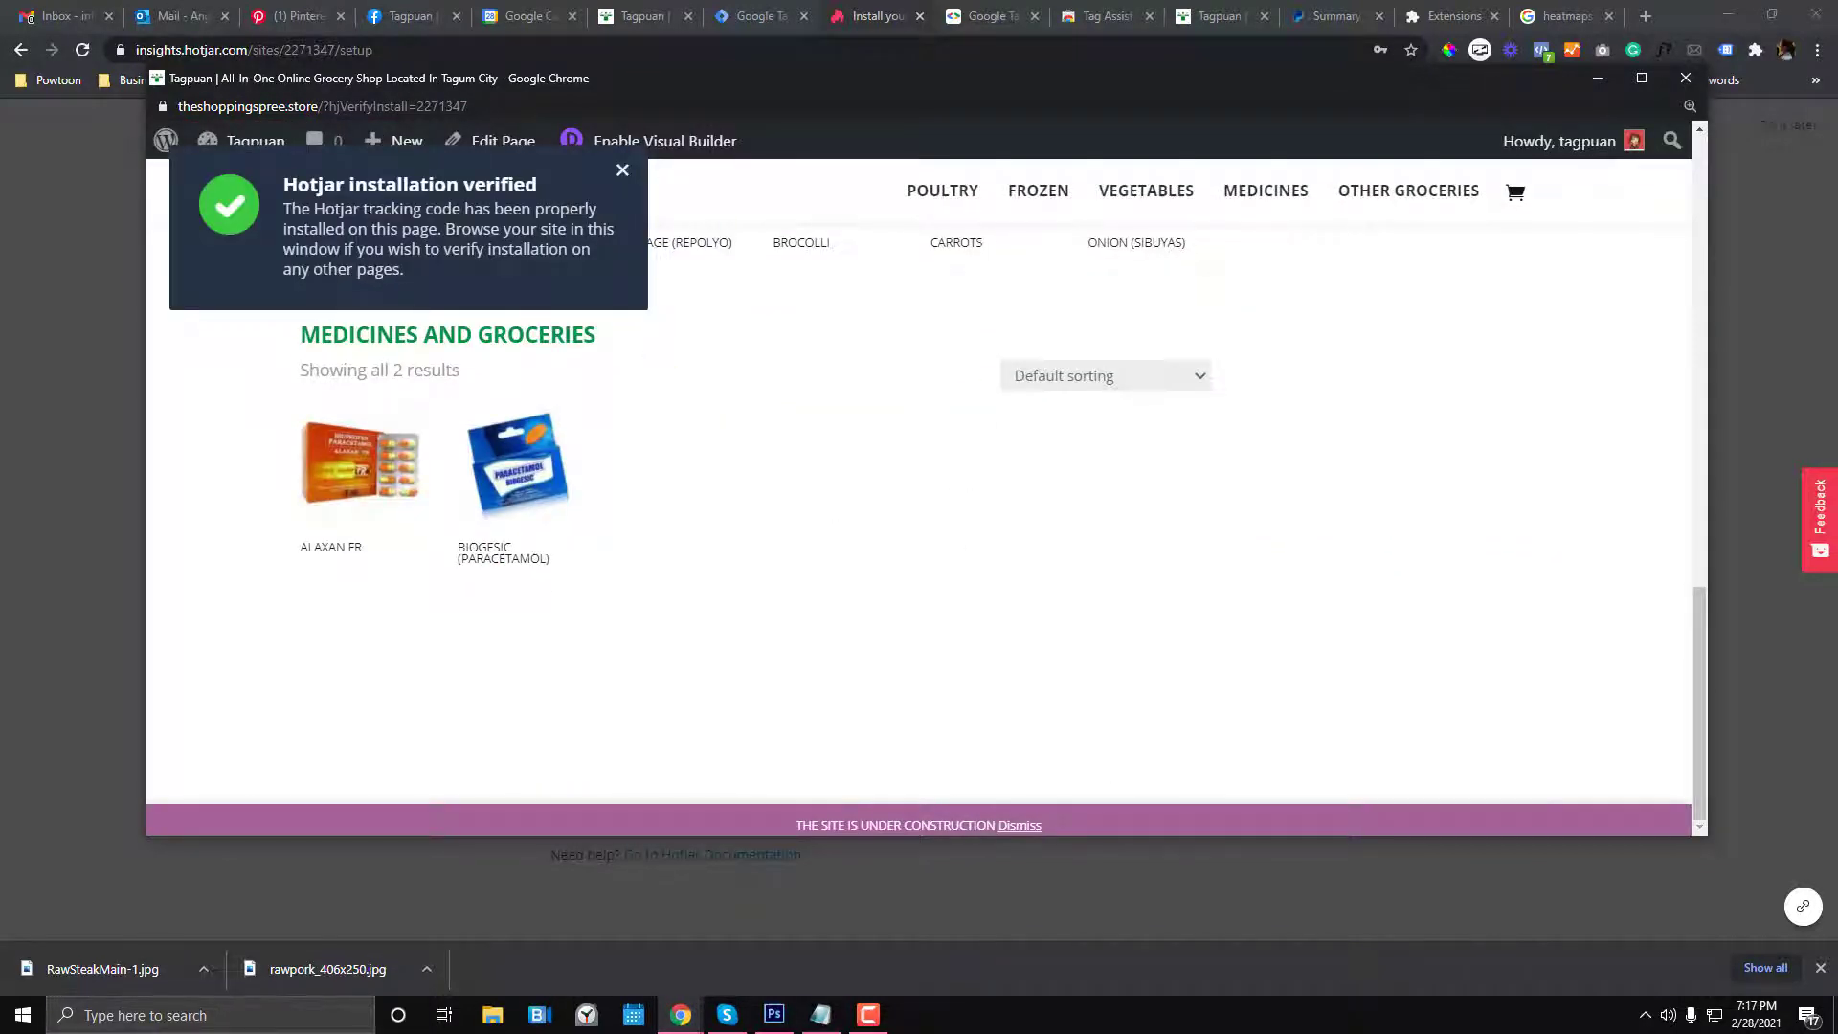
click(1686, 78)
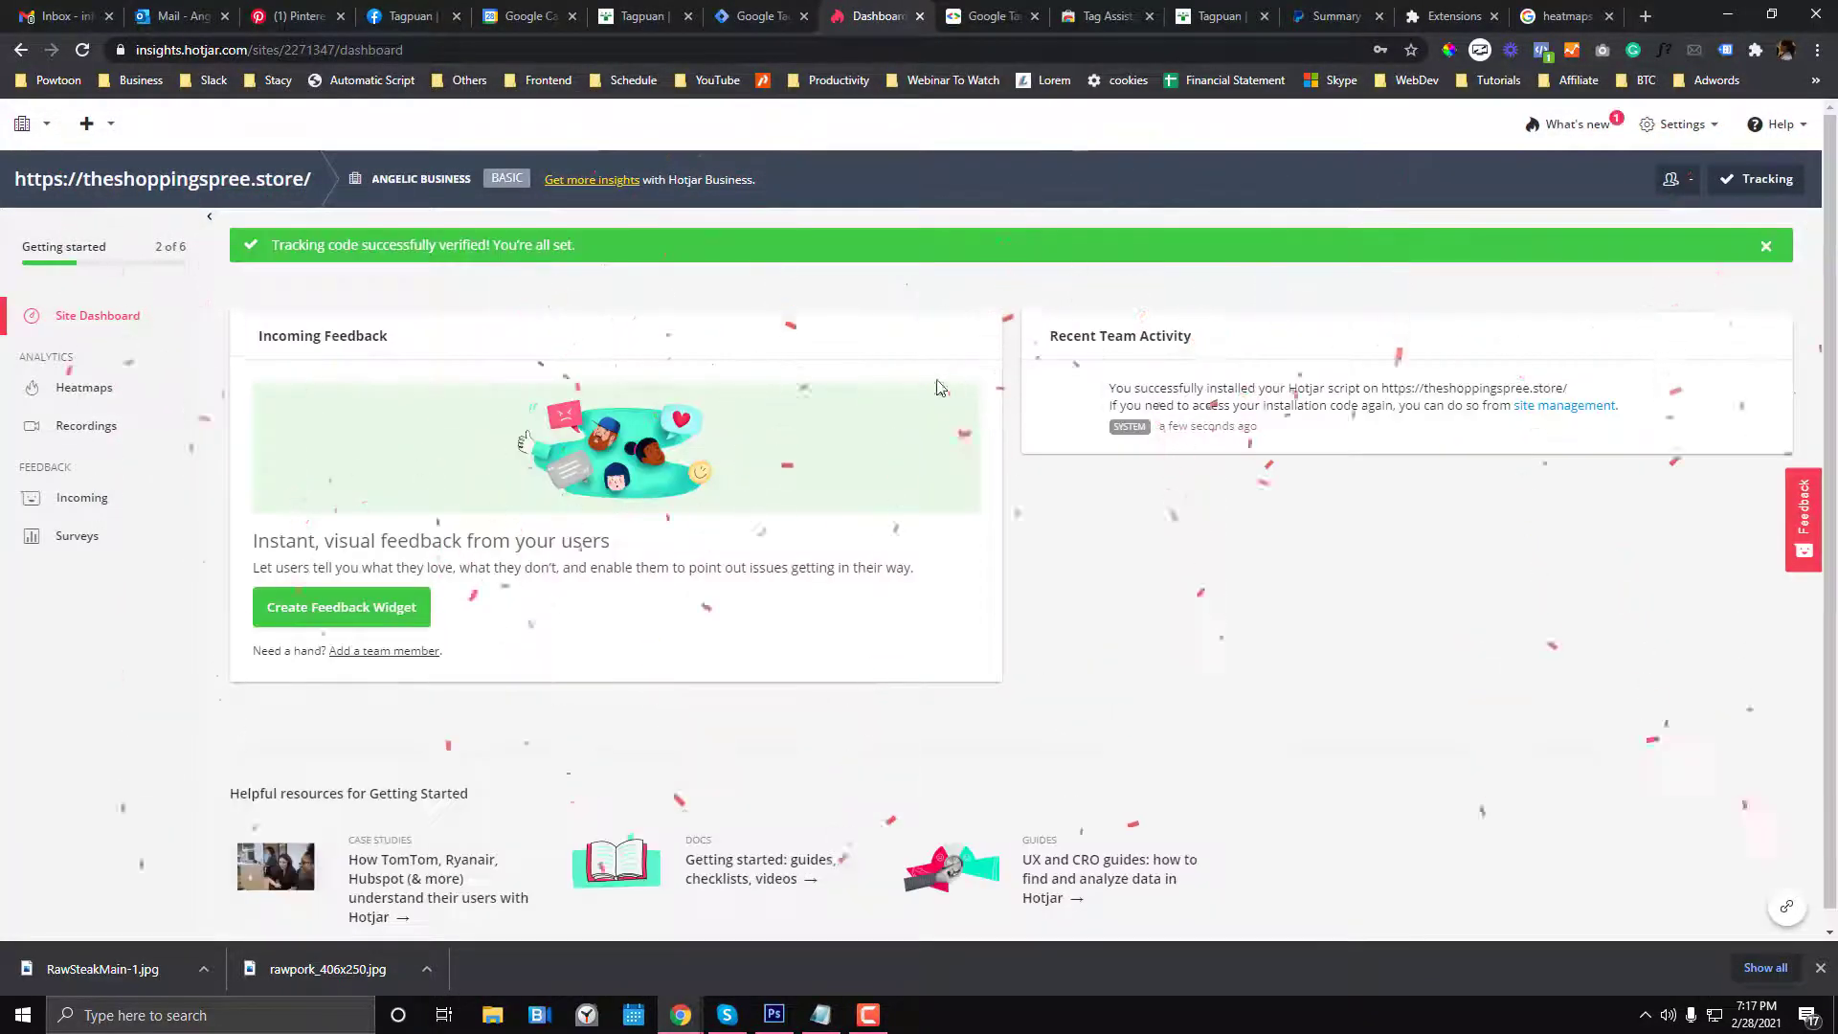
click(766, 15)
click(634, 15)
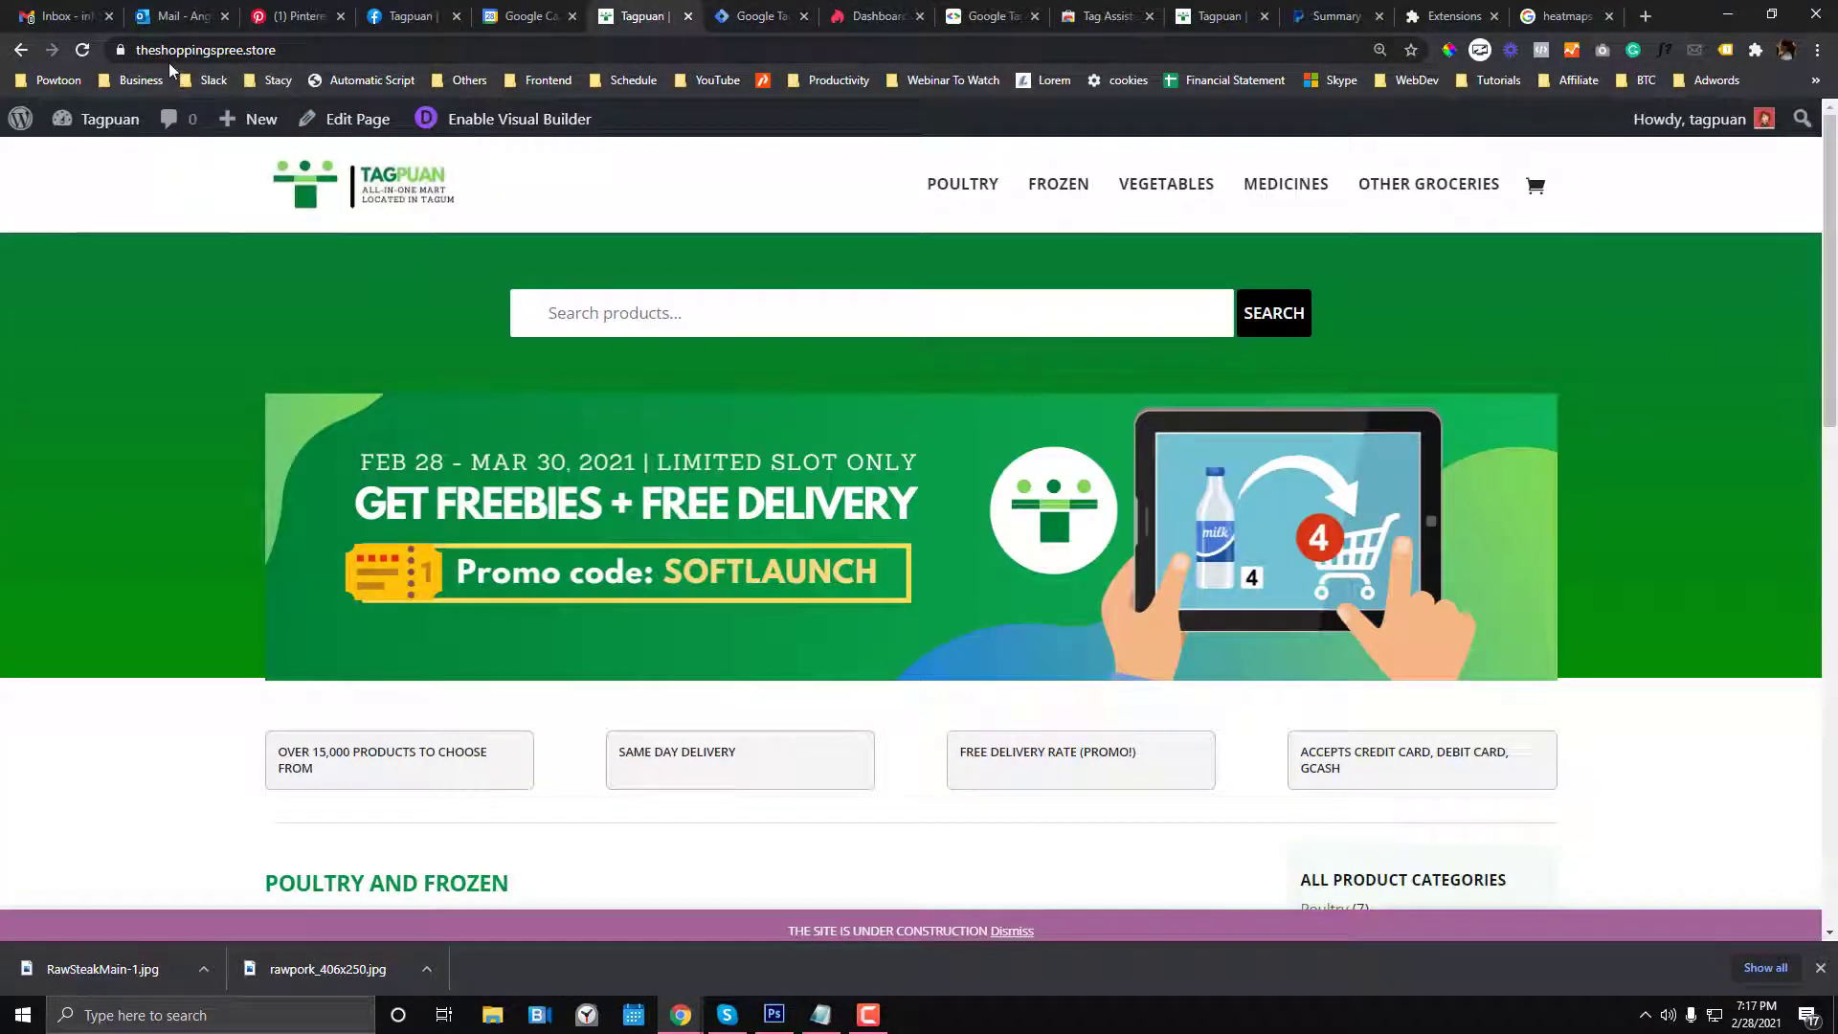
- Review published Version 1 - v1 with its Hotjar tag on All Pages, then open Hotjar's Heatmaps
click(763, 16)
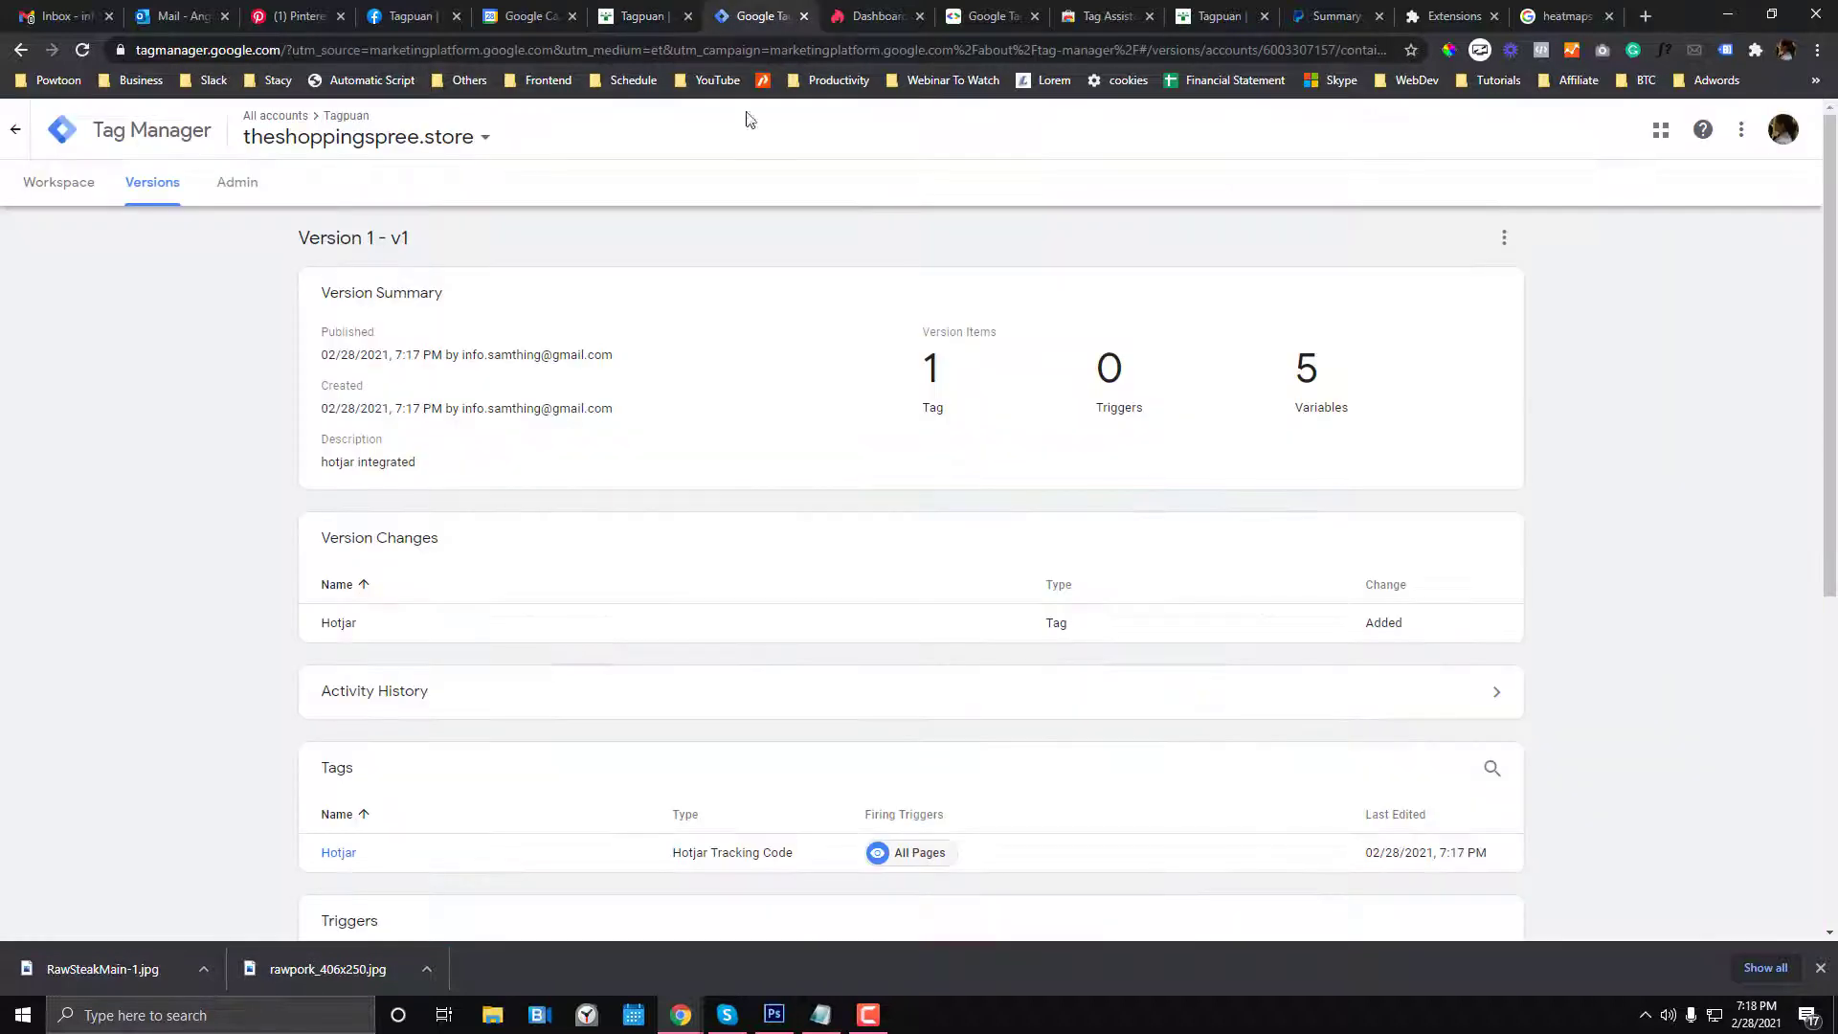
scroll(646, 582, down, 1)
scroll(646, 582, up, 1)
click(890, 14)
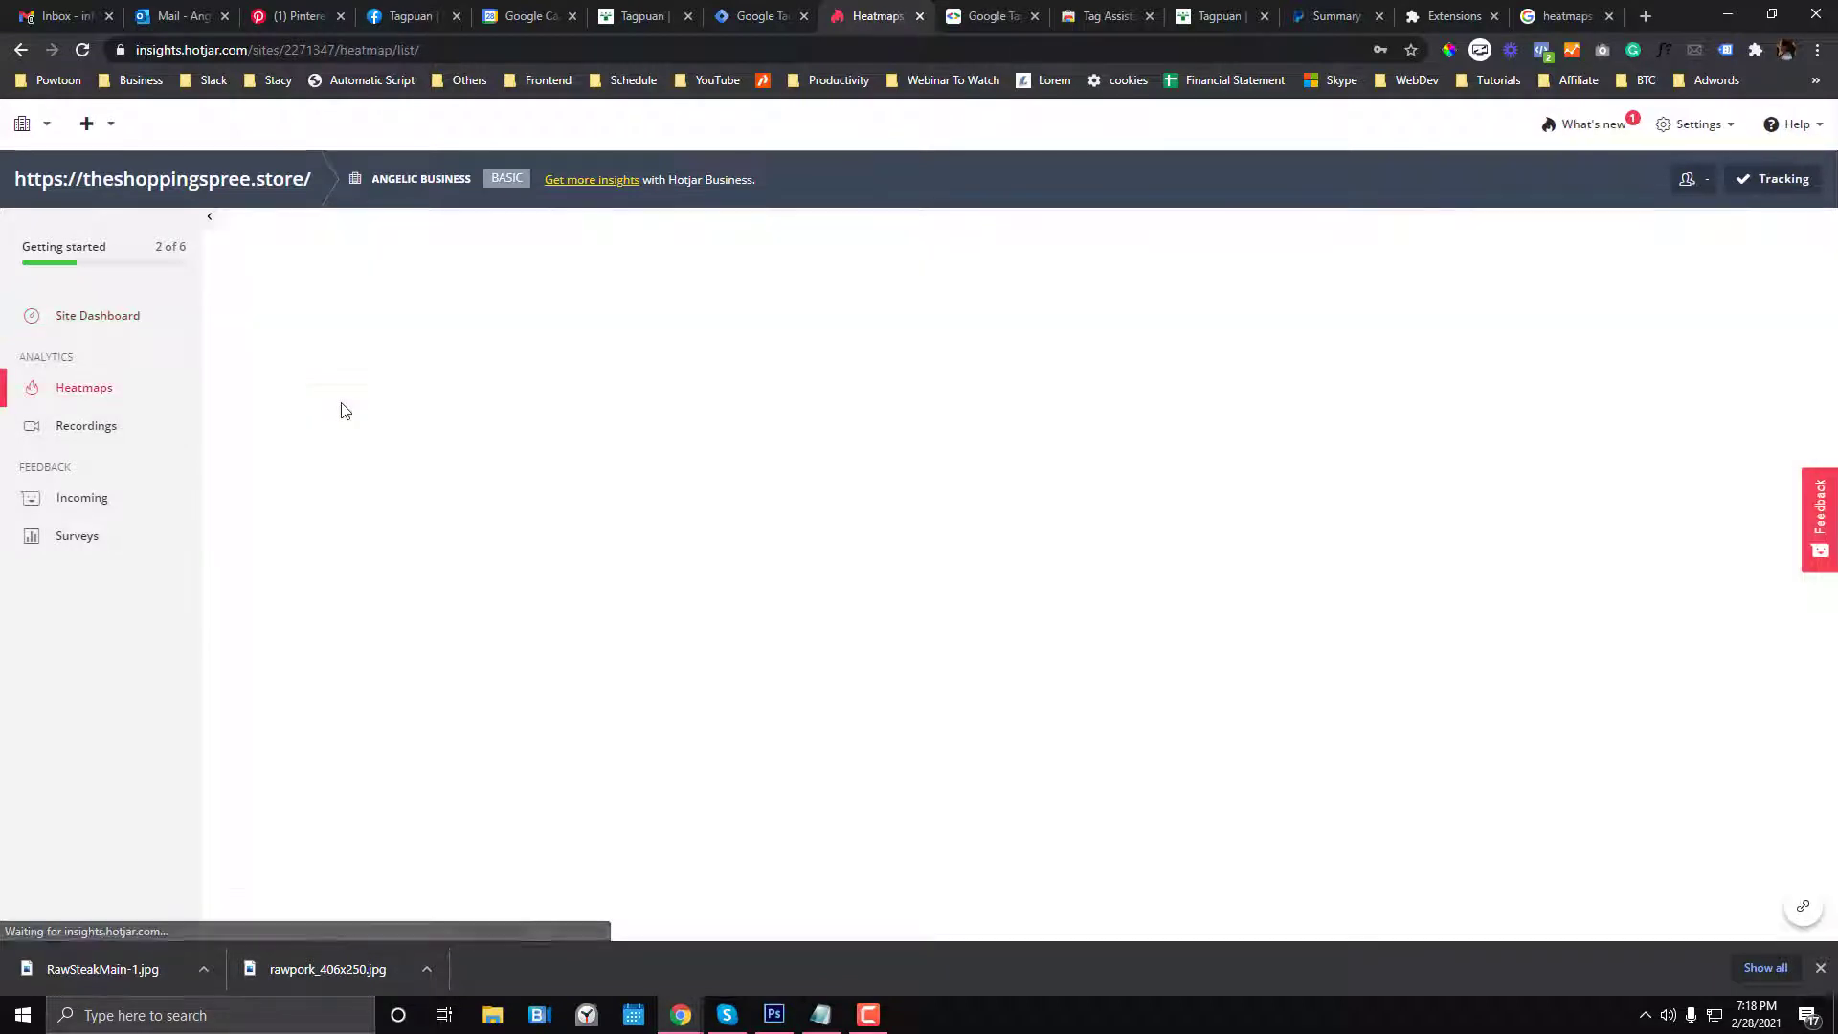
click(732, 8)
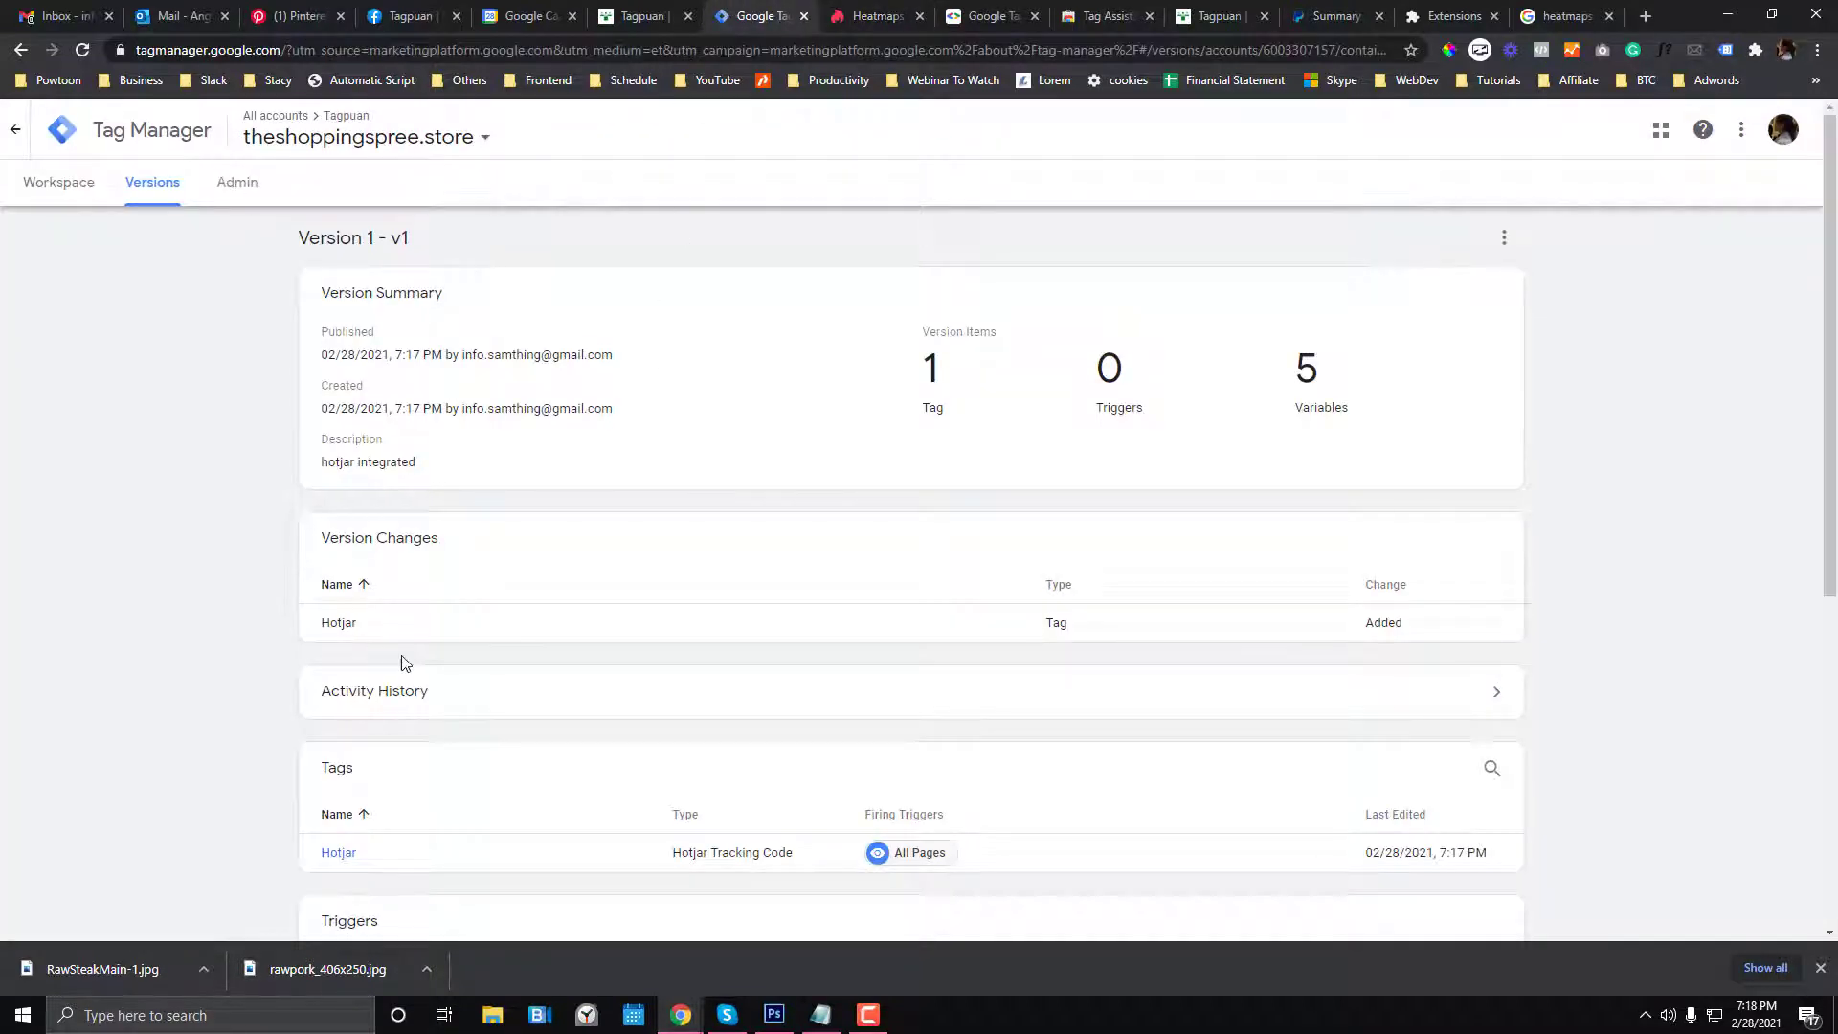
scroll(683, 759, down, 2)
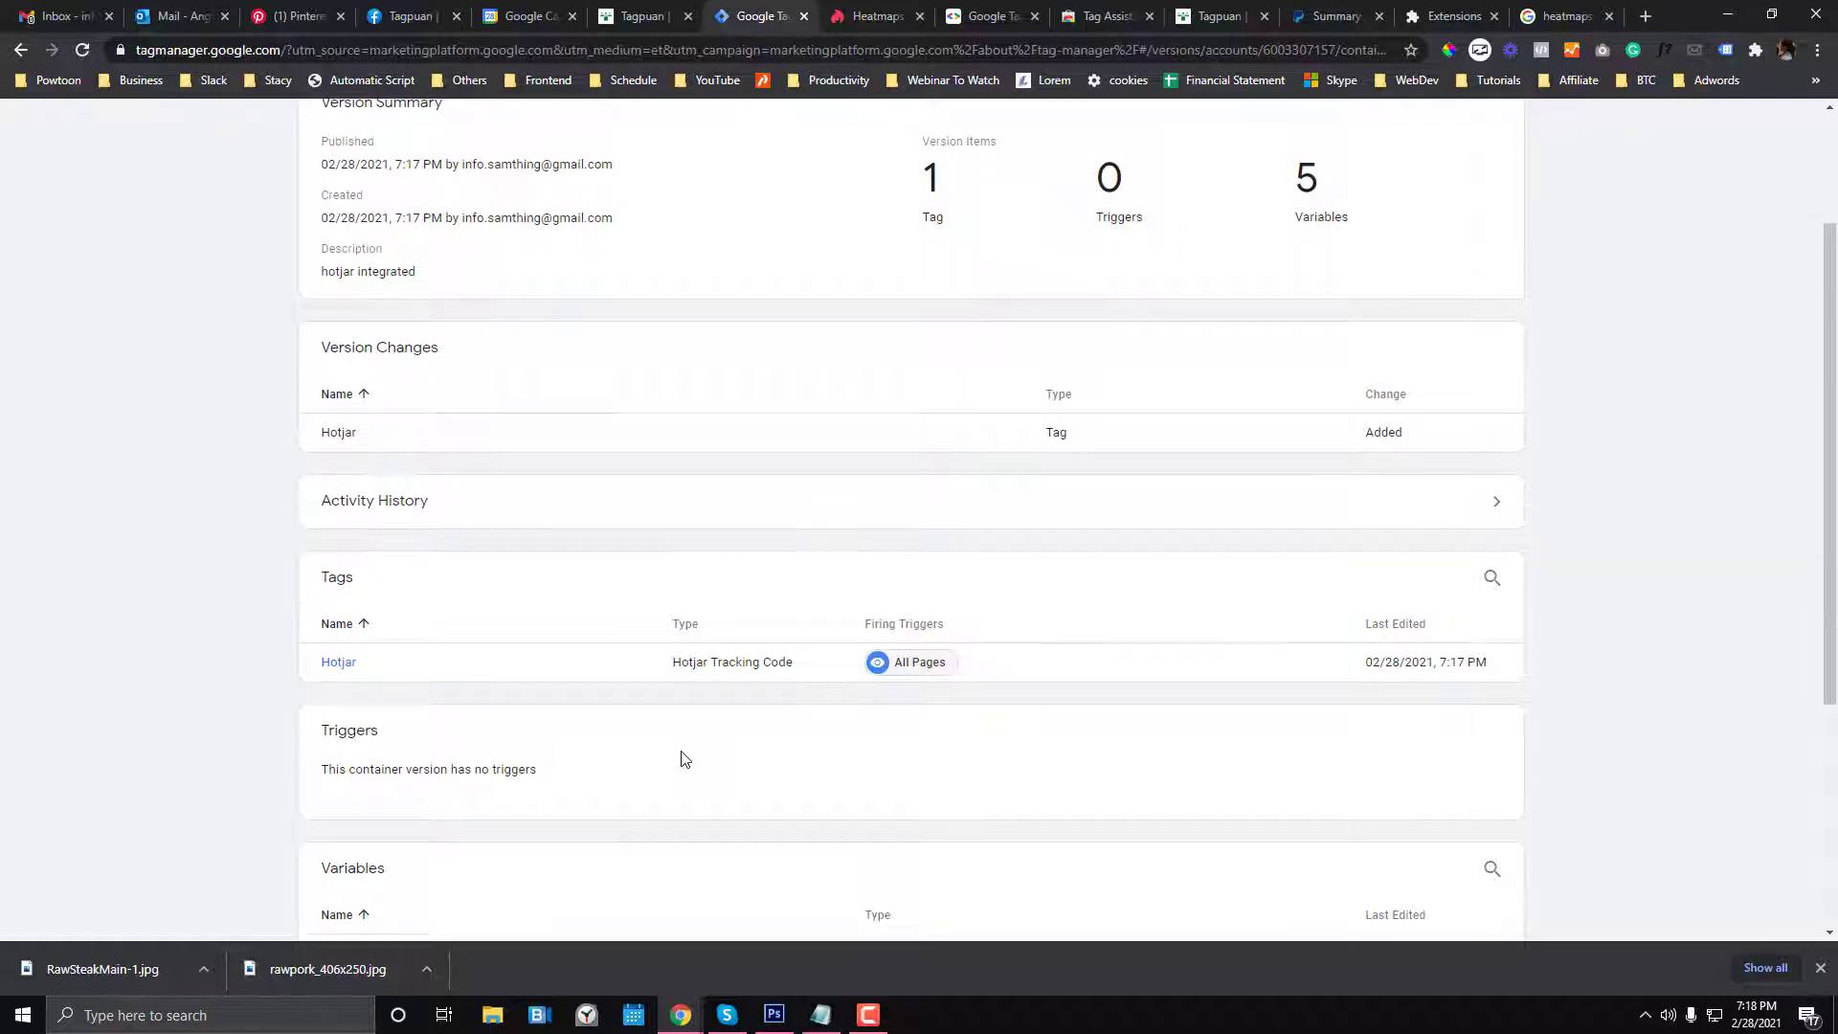
scroll(684, 742, up, 2)
click(87, 184)
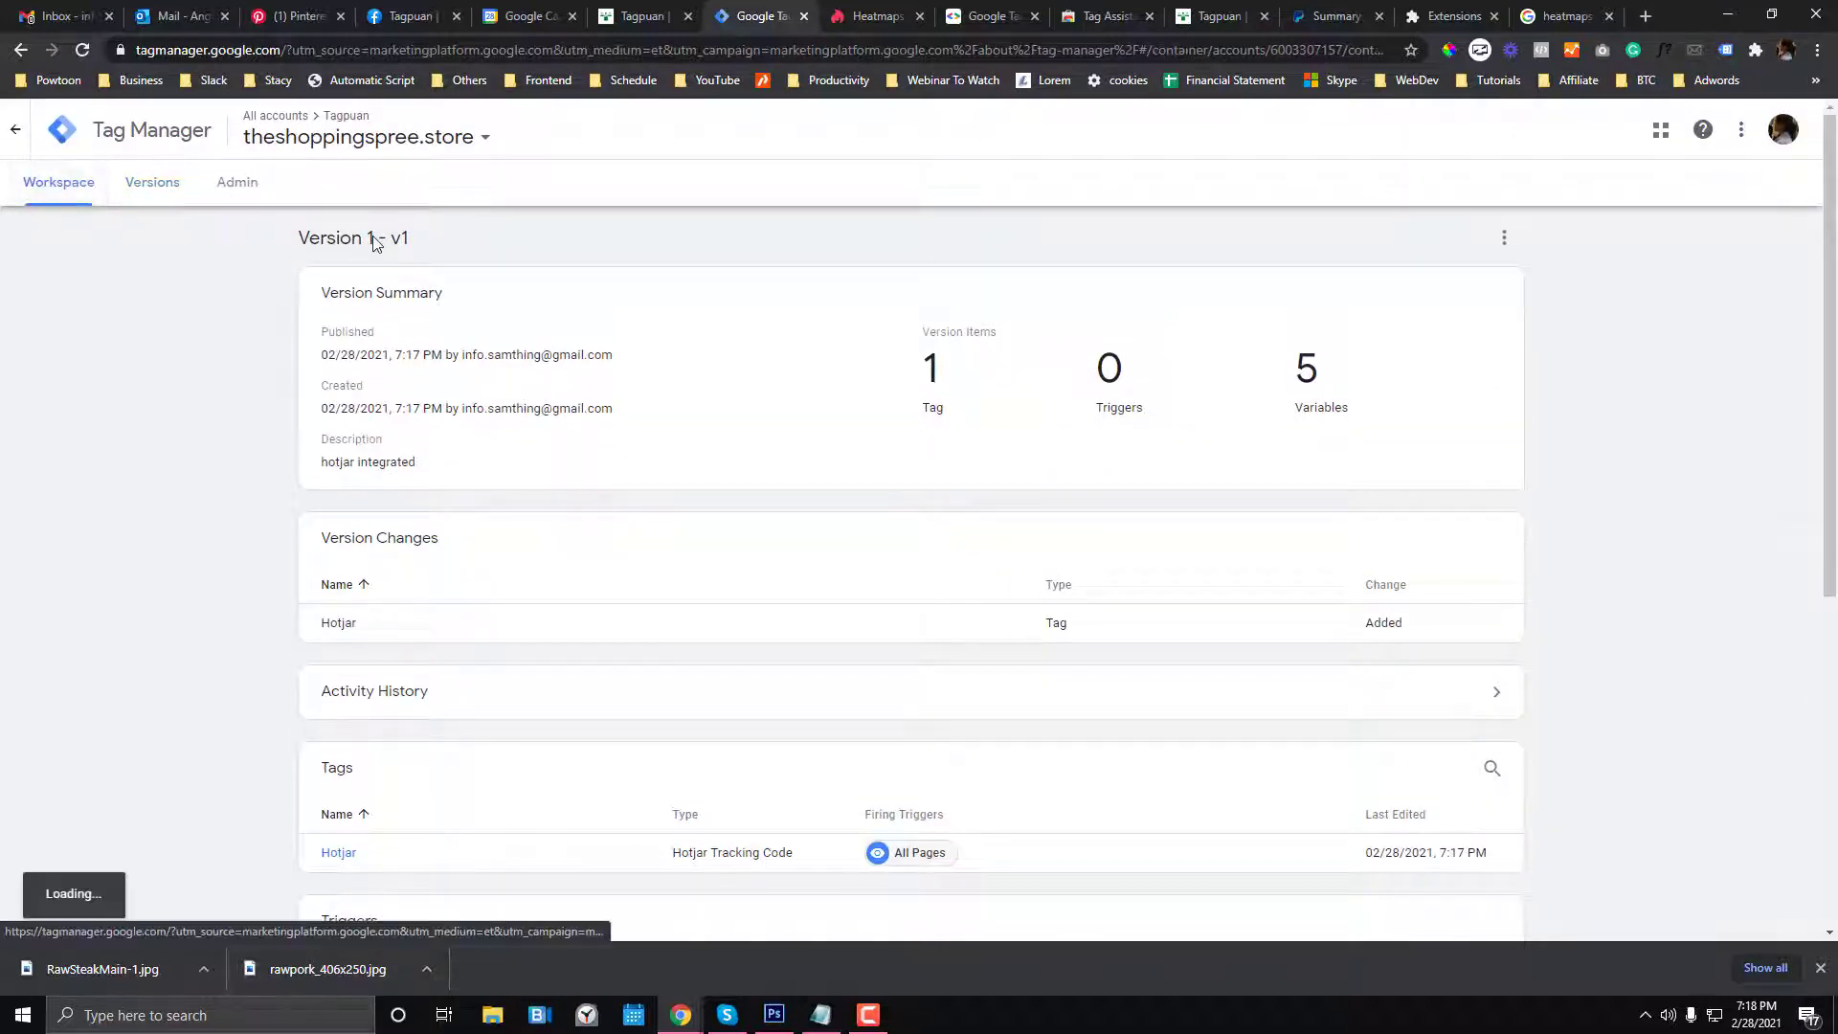
click(871, 15)
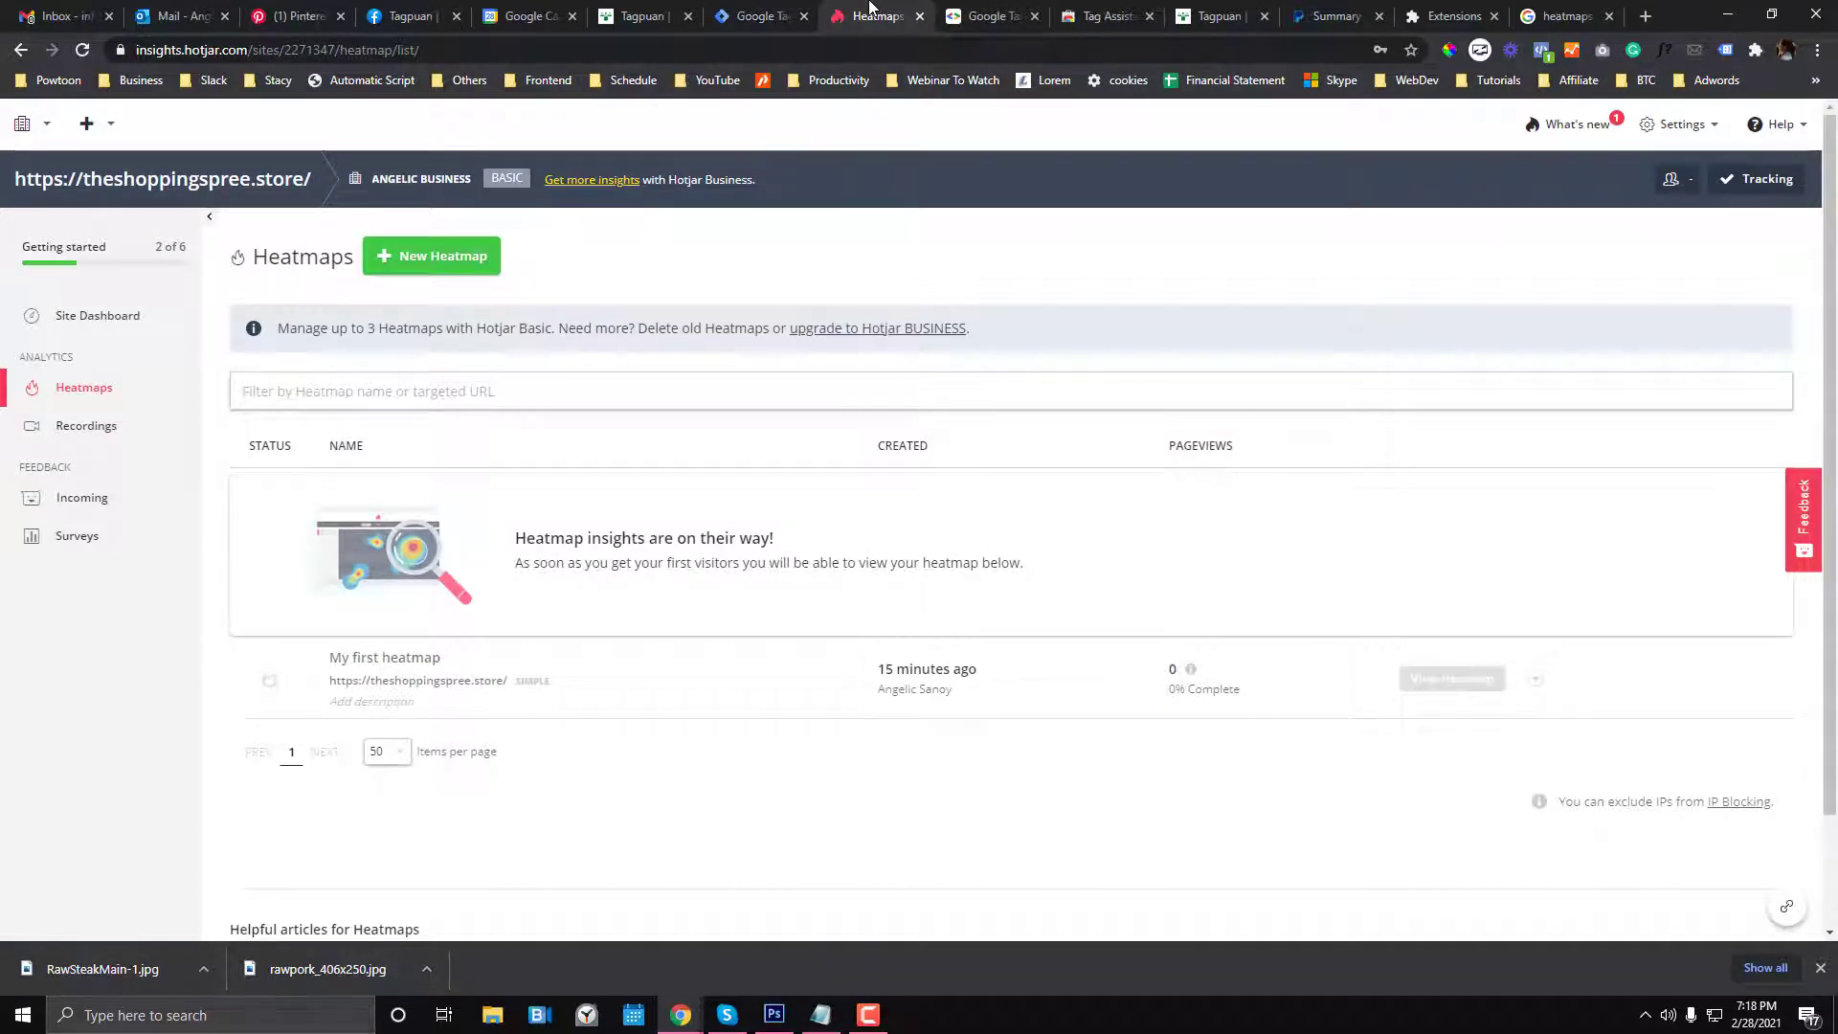
- Log out of the current Hotjar account and sign in to the other account
click(87, 426)
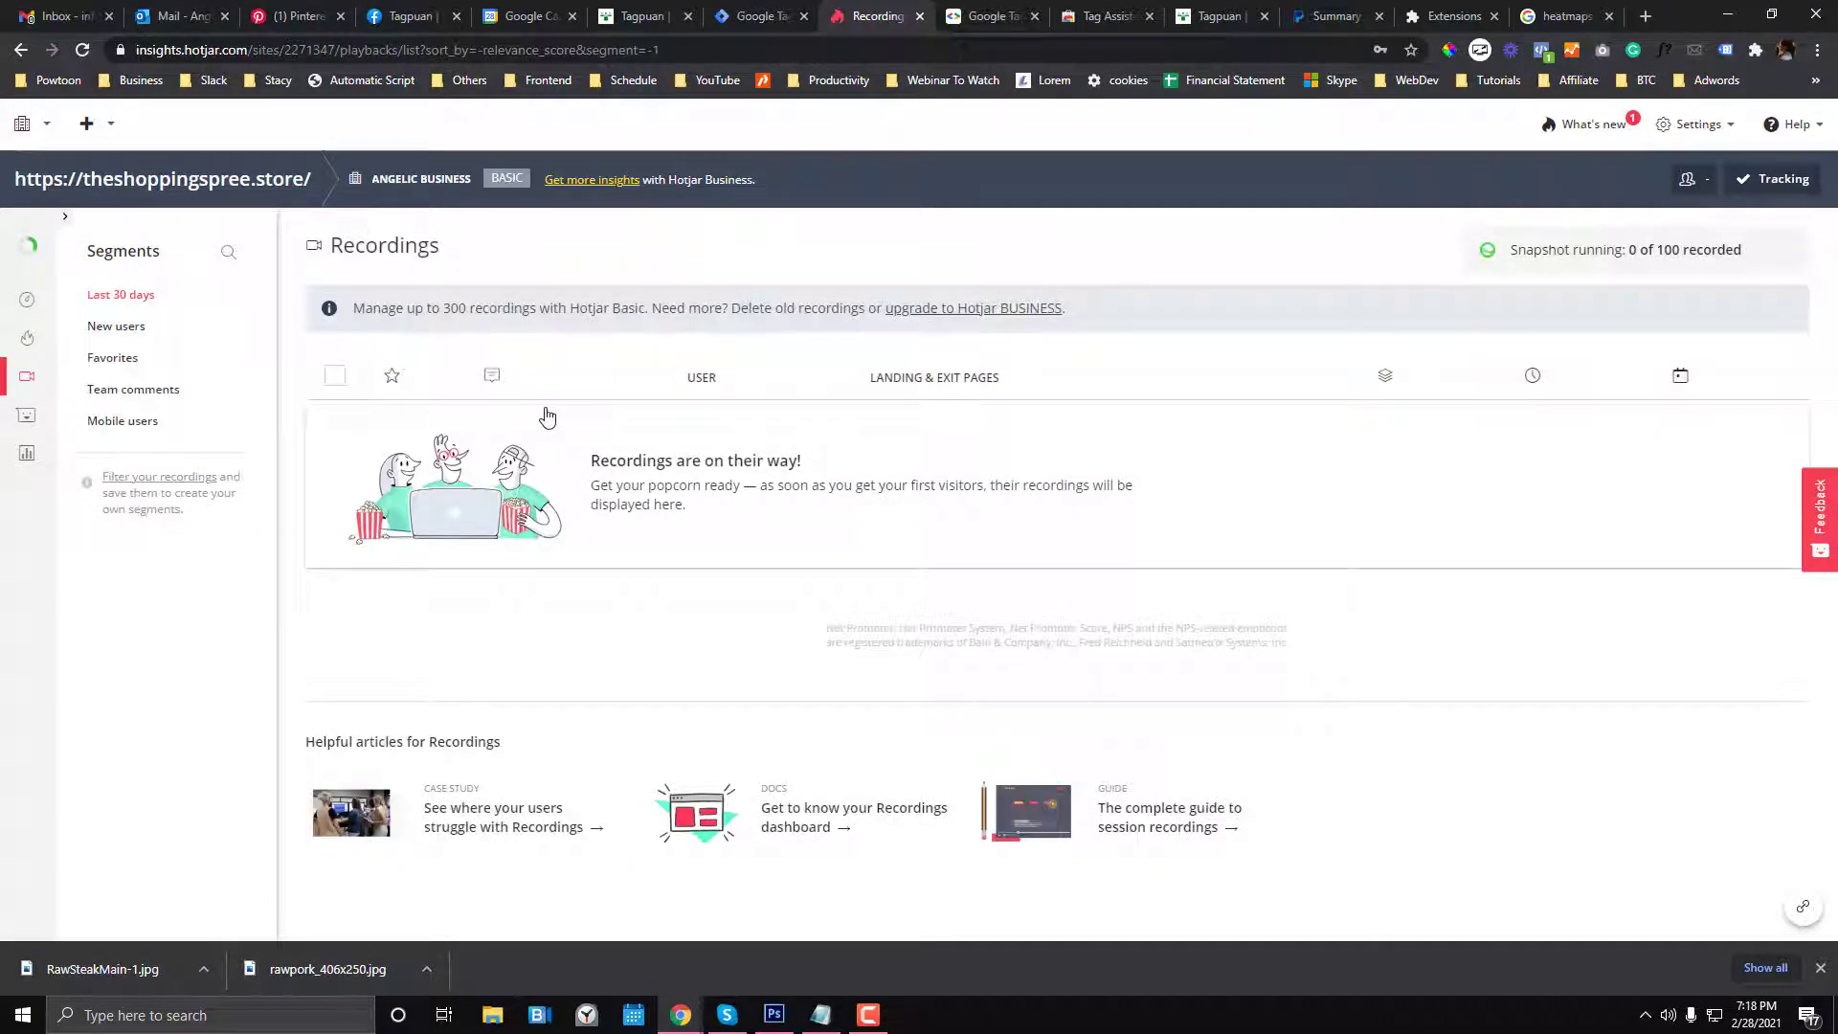
click(1692, 131)
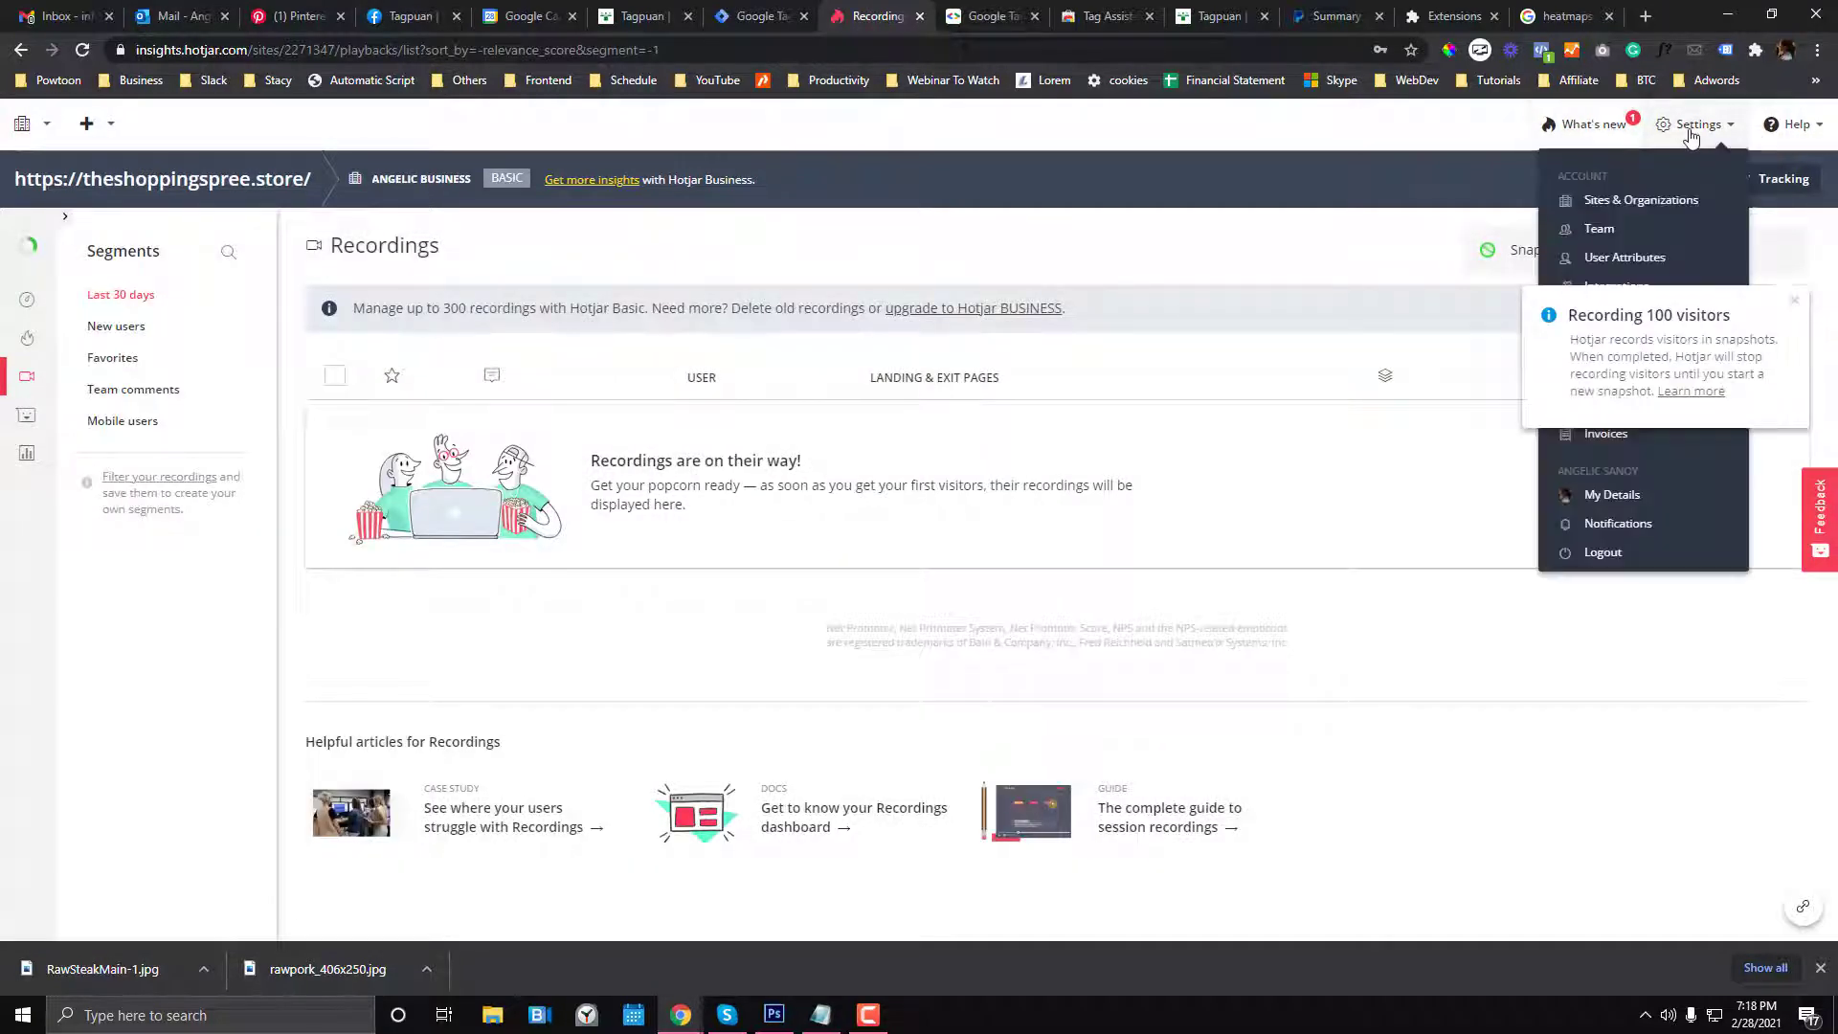
click(1604, 551)
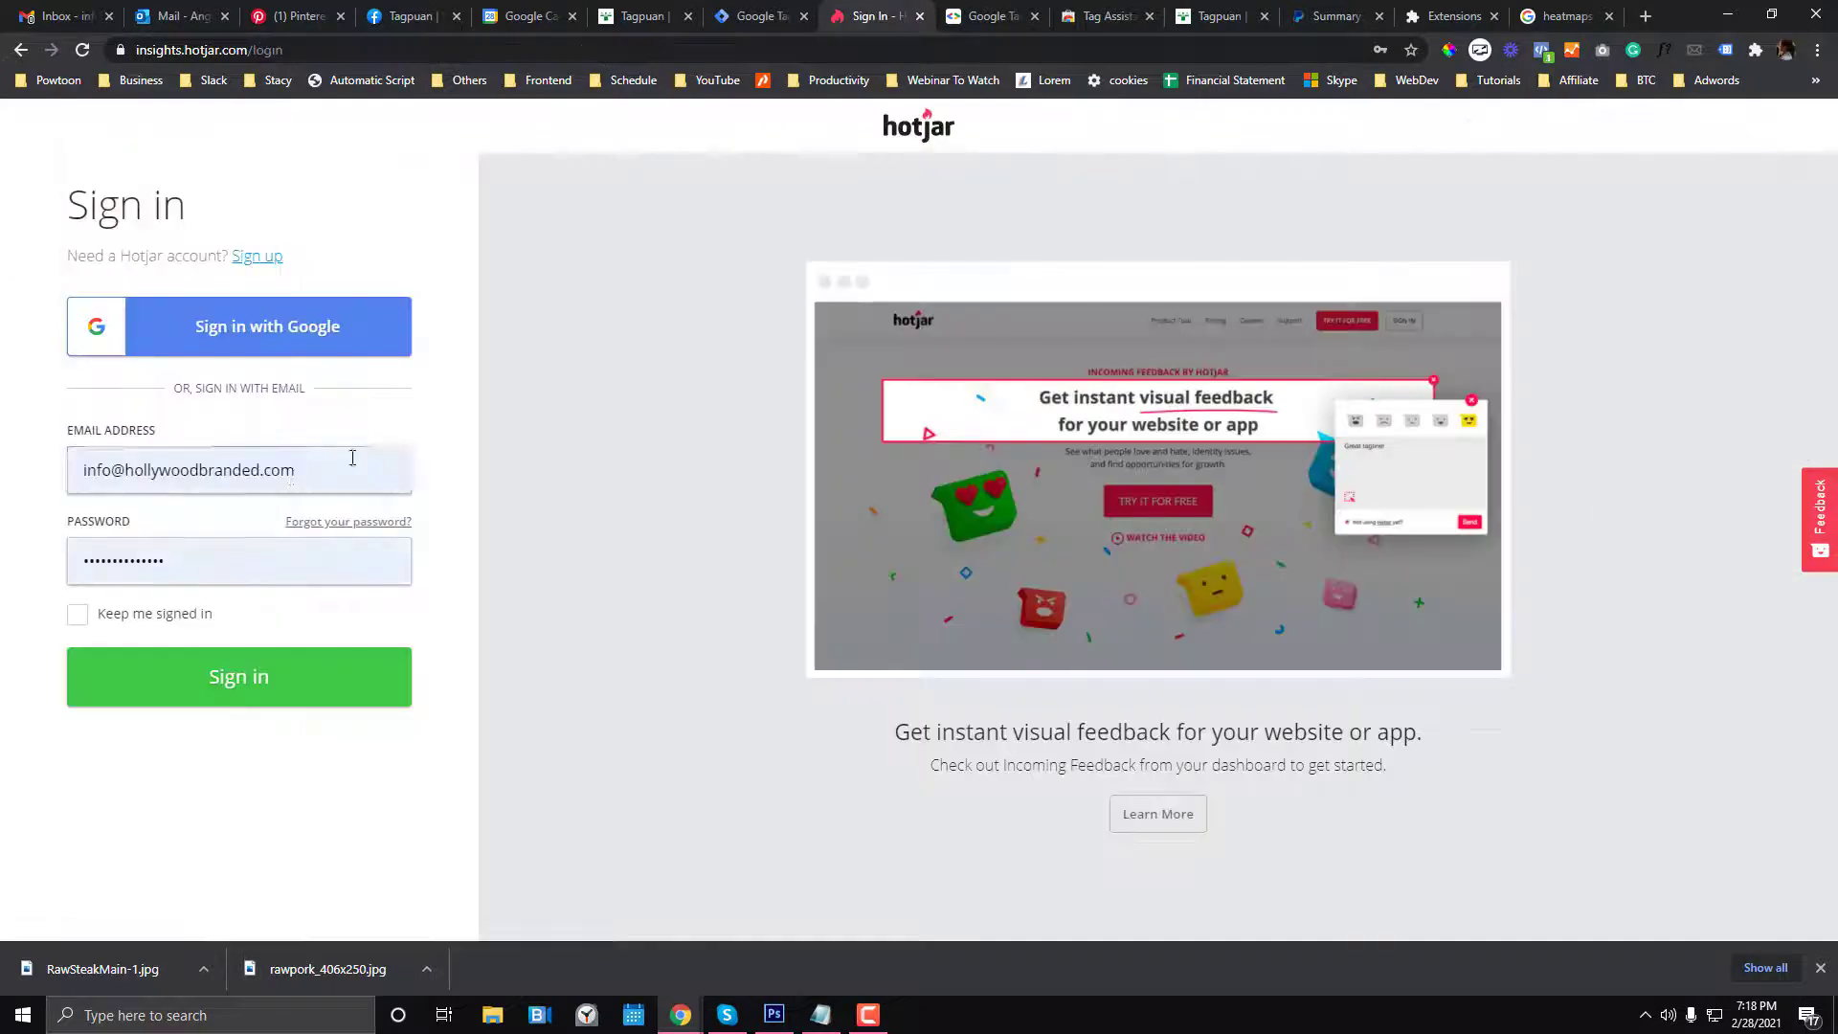
click(247, 673)
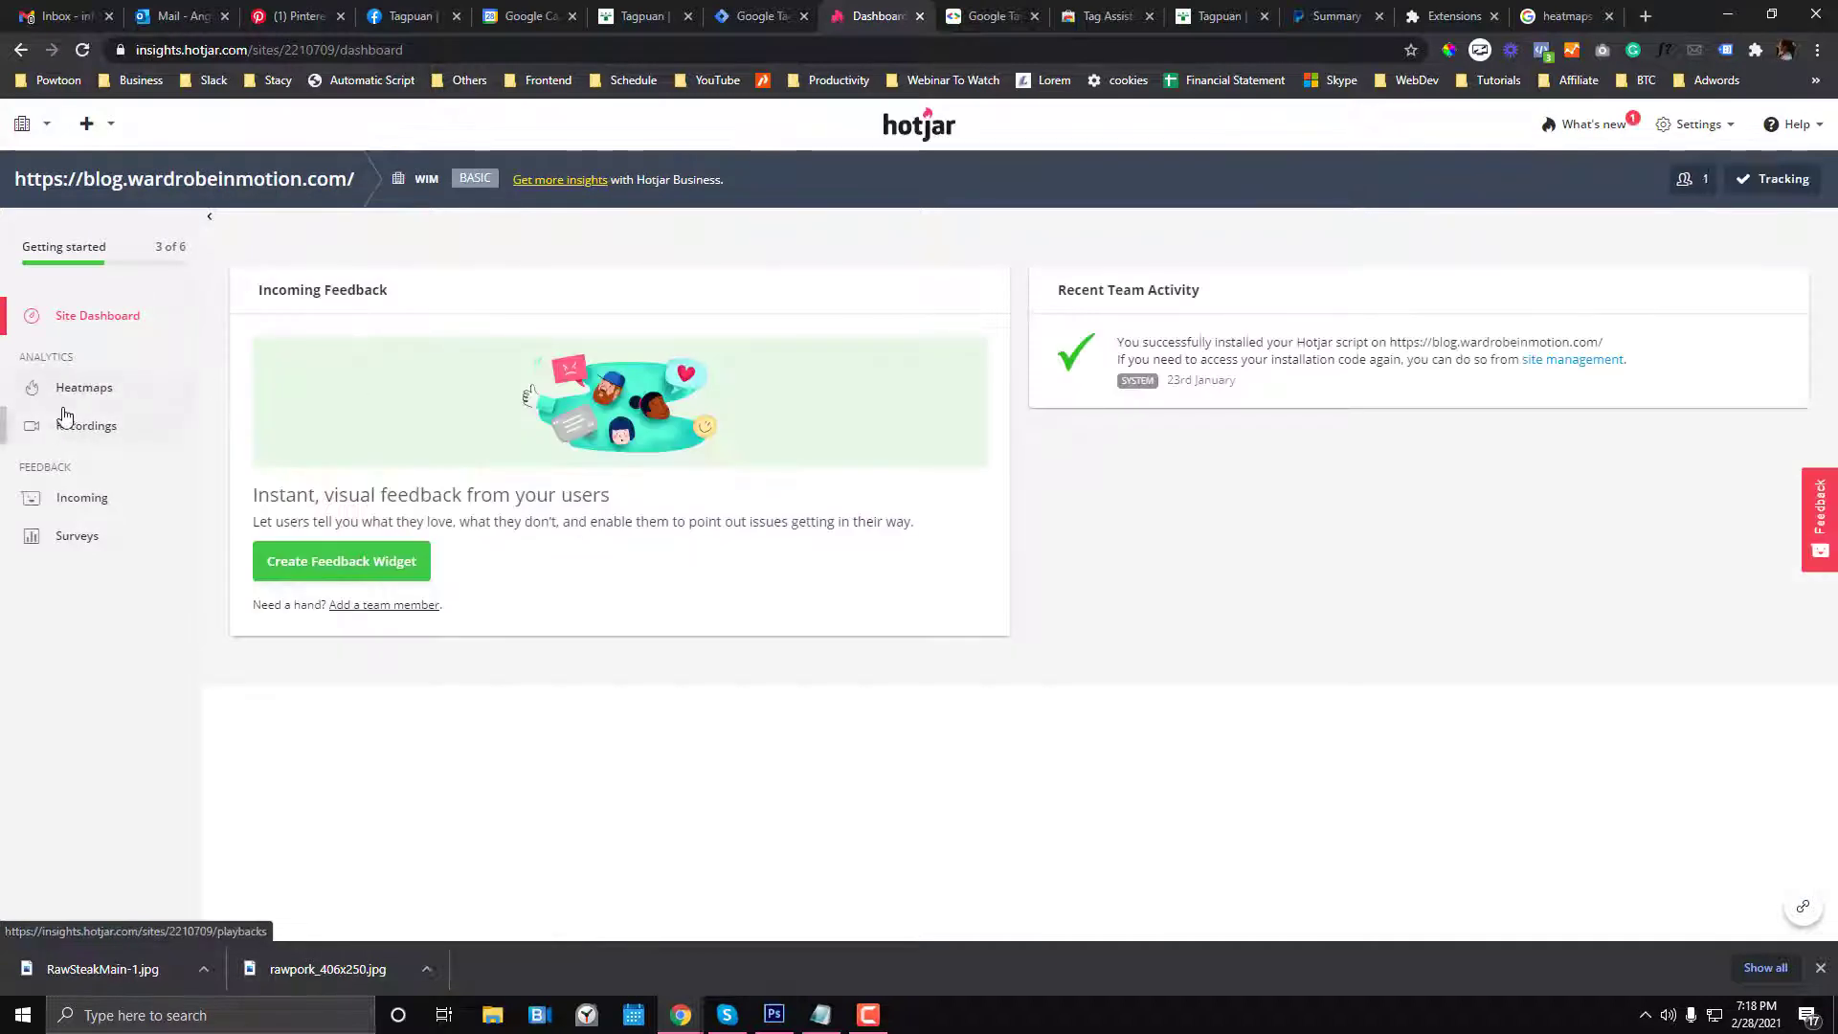
click(67, 421)
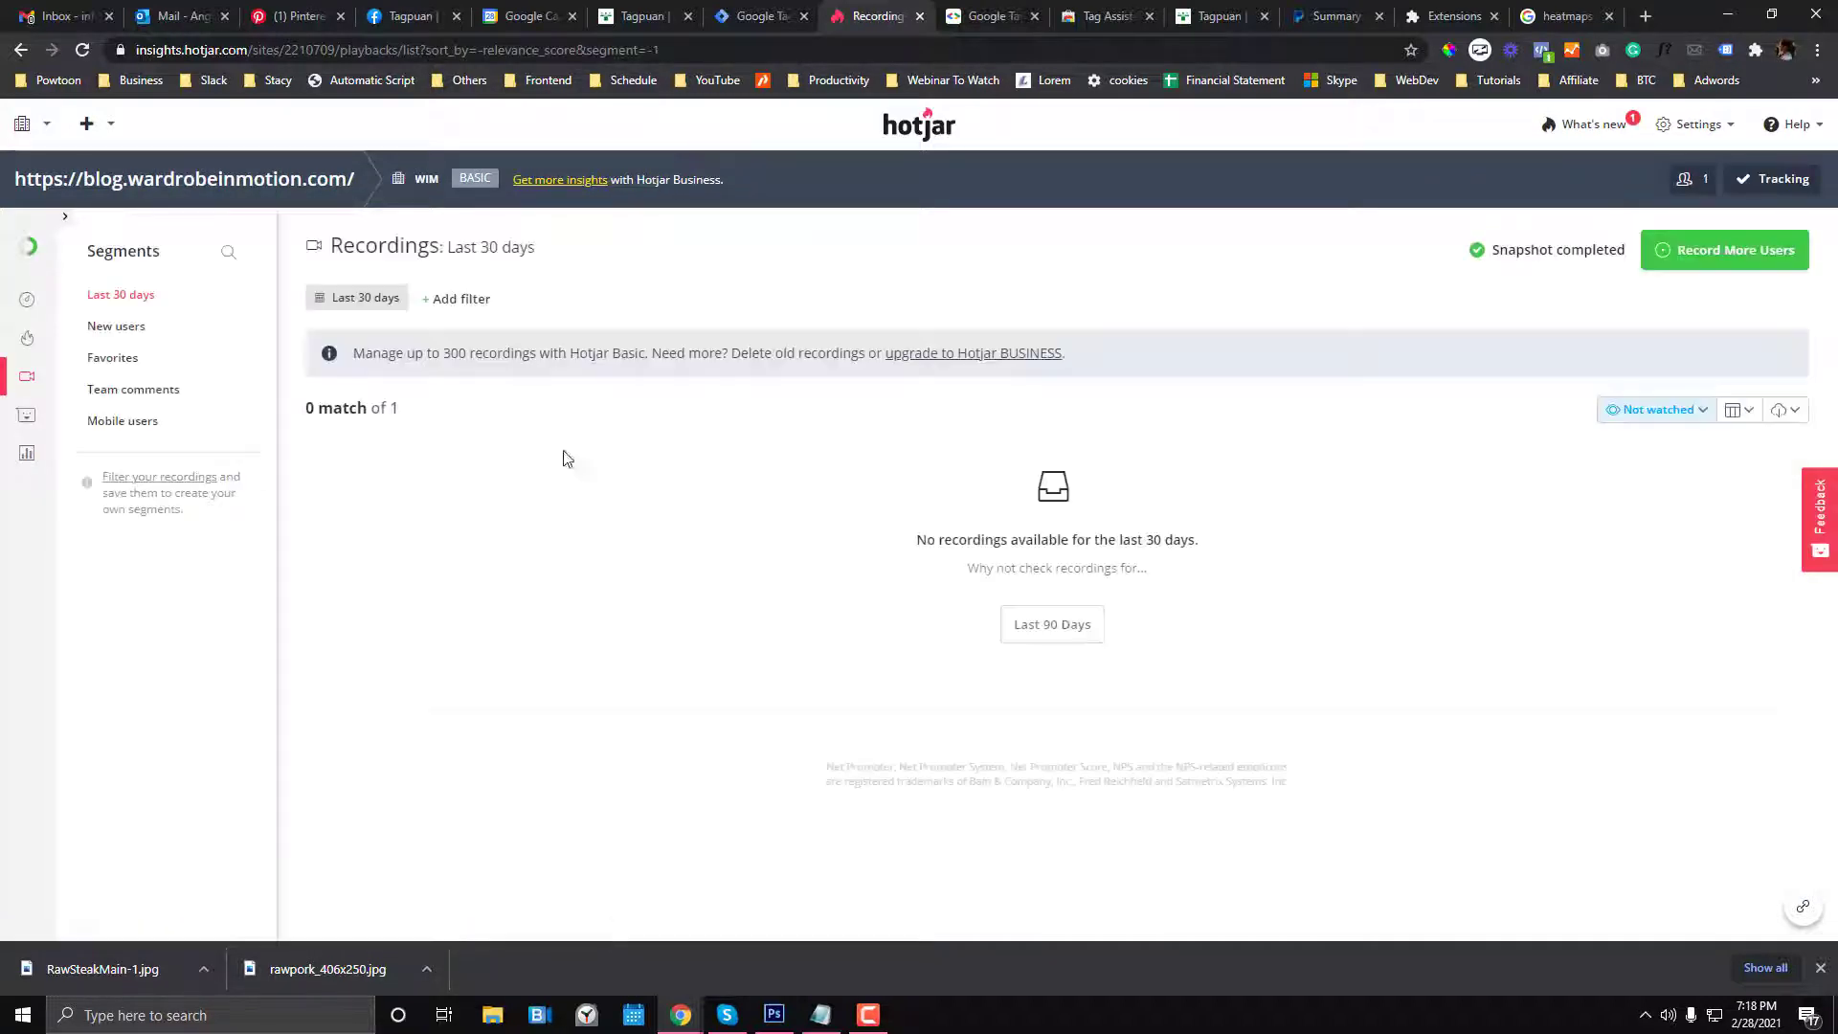
- Switch to hollywoodbranded.com and list its recordings from the last 12 months (89 sessions)
click(201, 182)
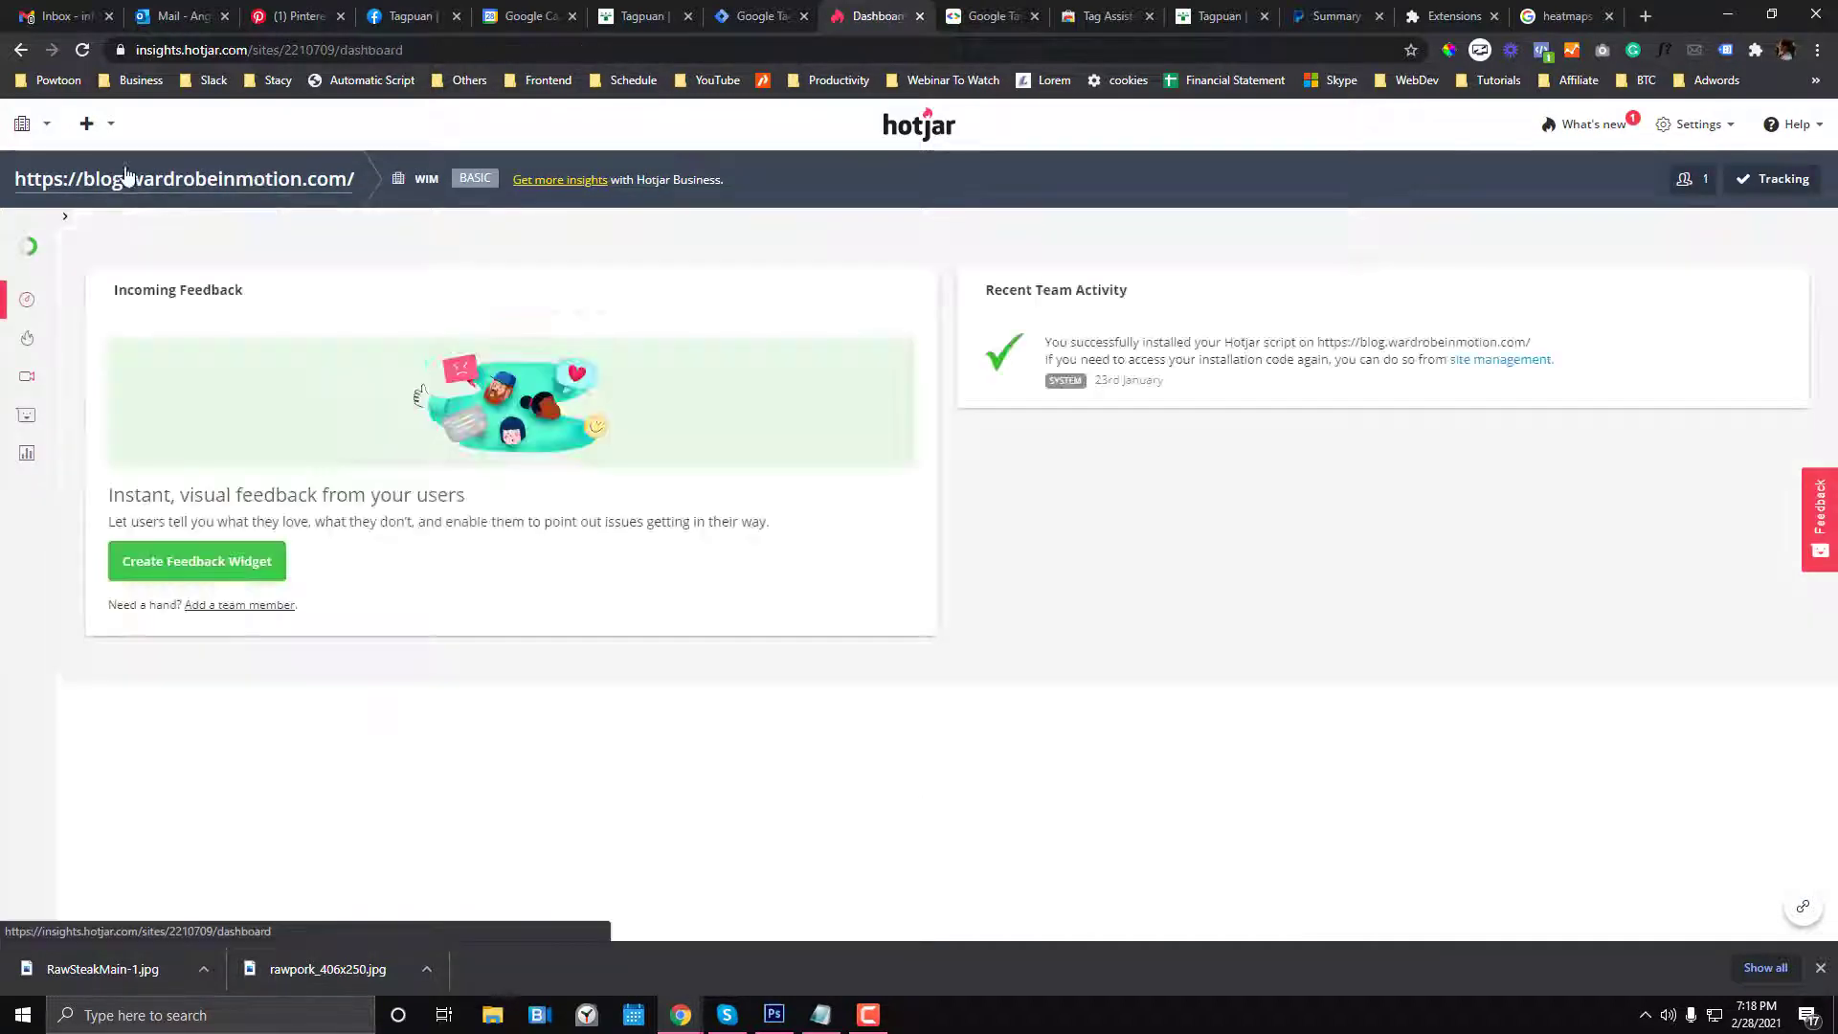
click(110, 129)
click(46, 129)
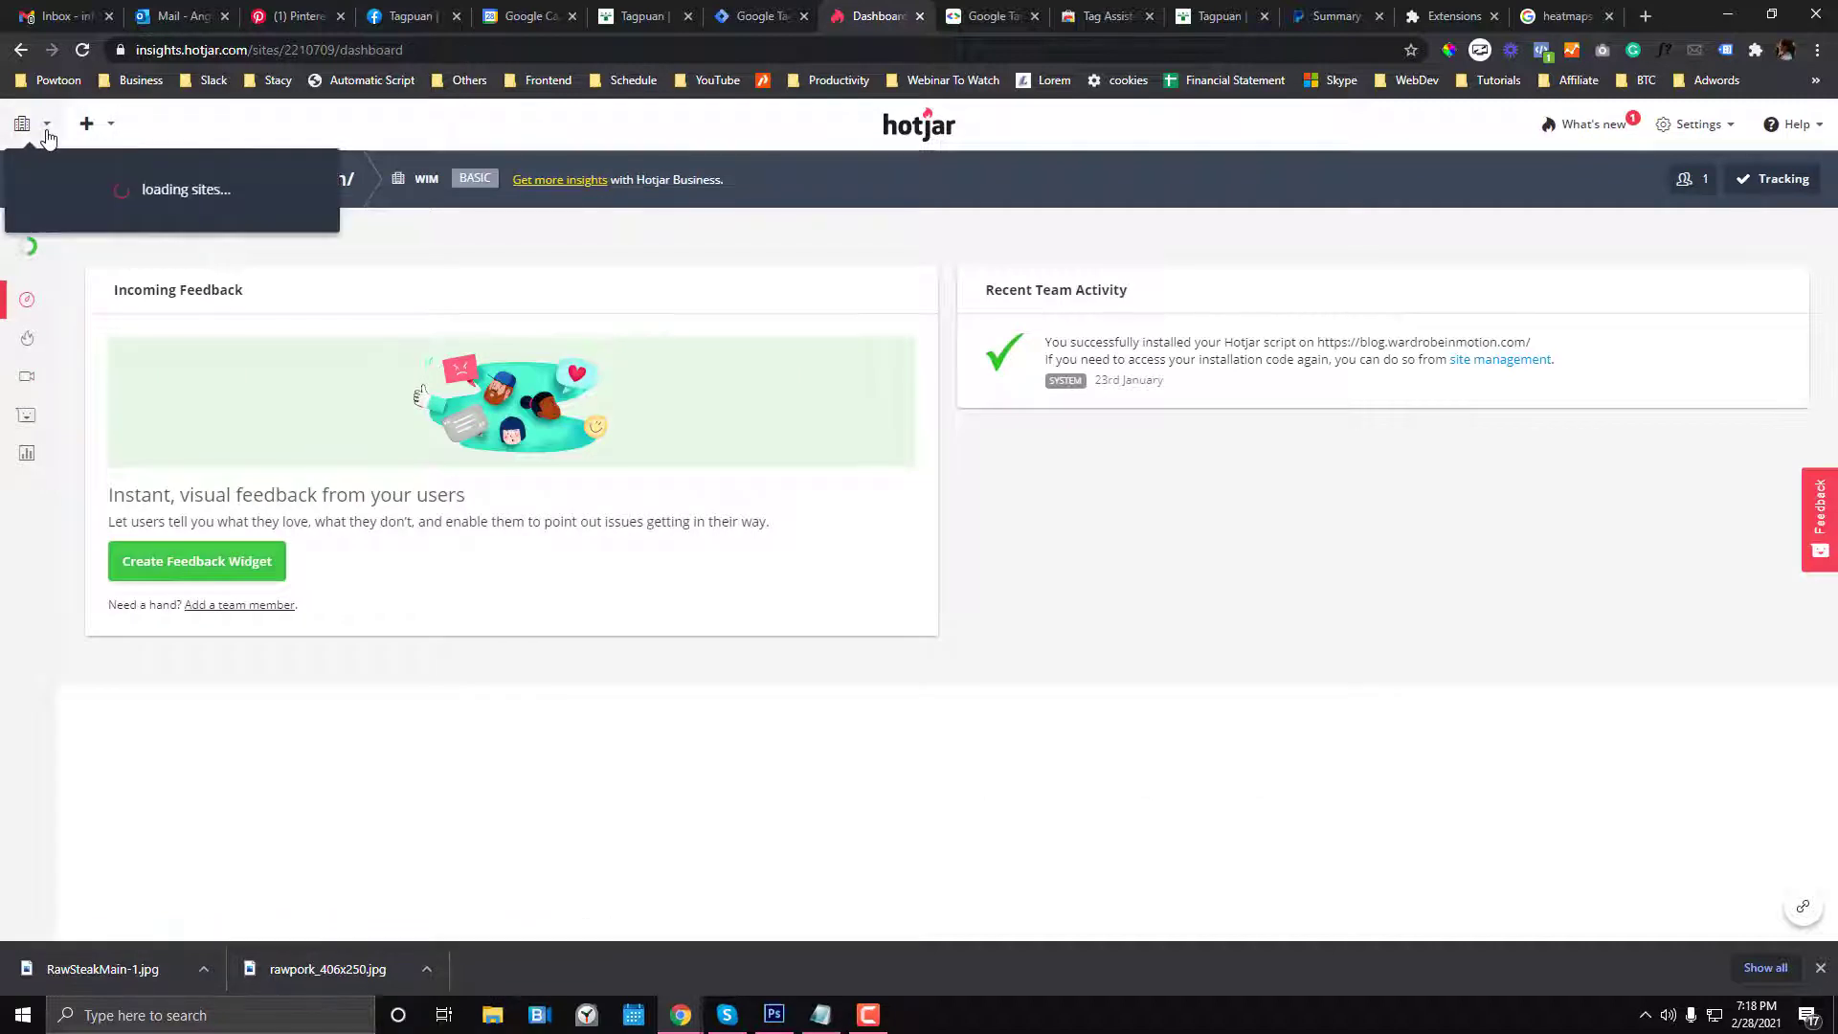
click(182, 309)
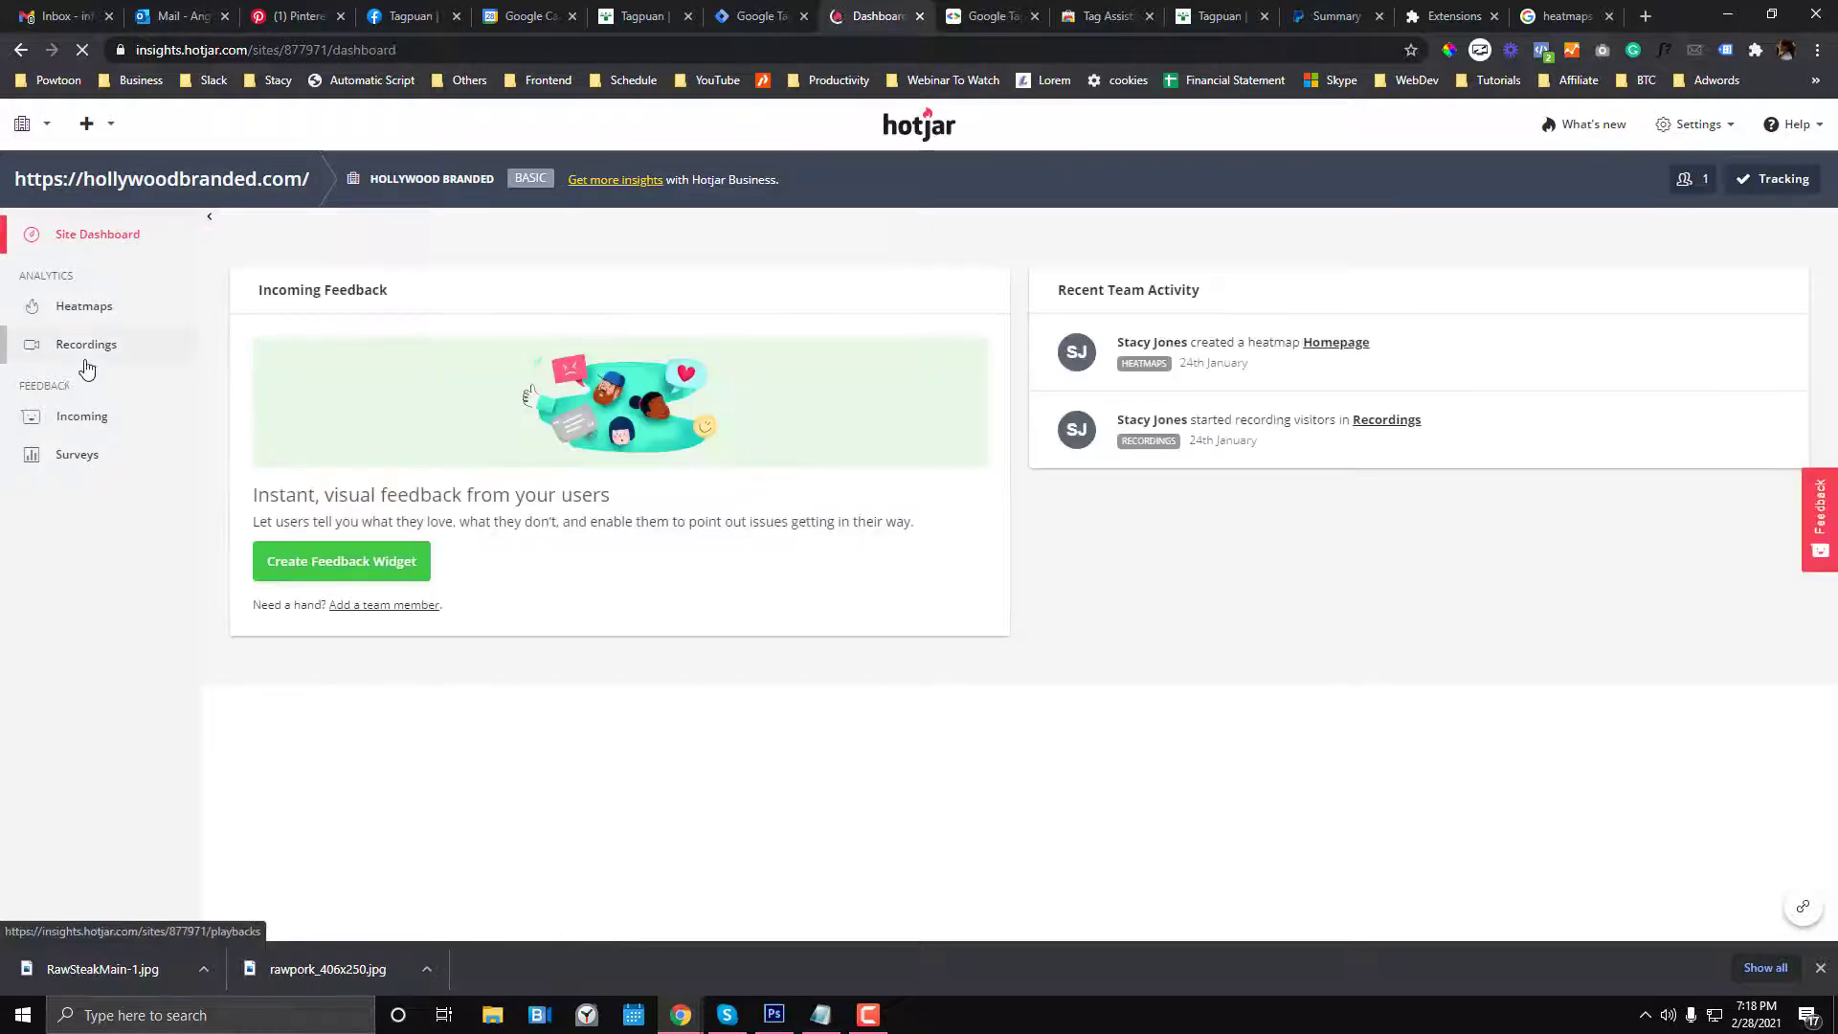
click(83, 350)
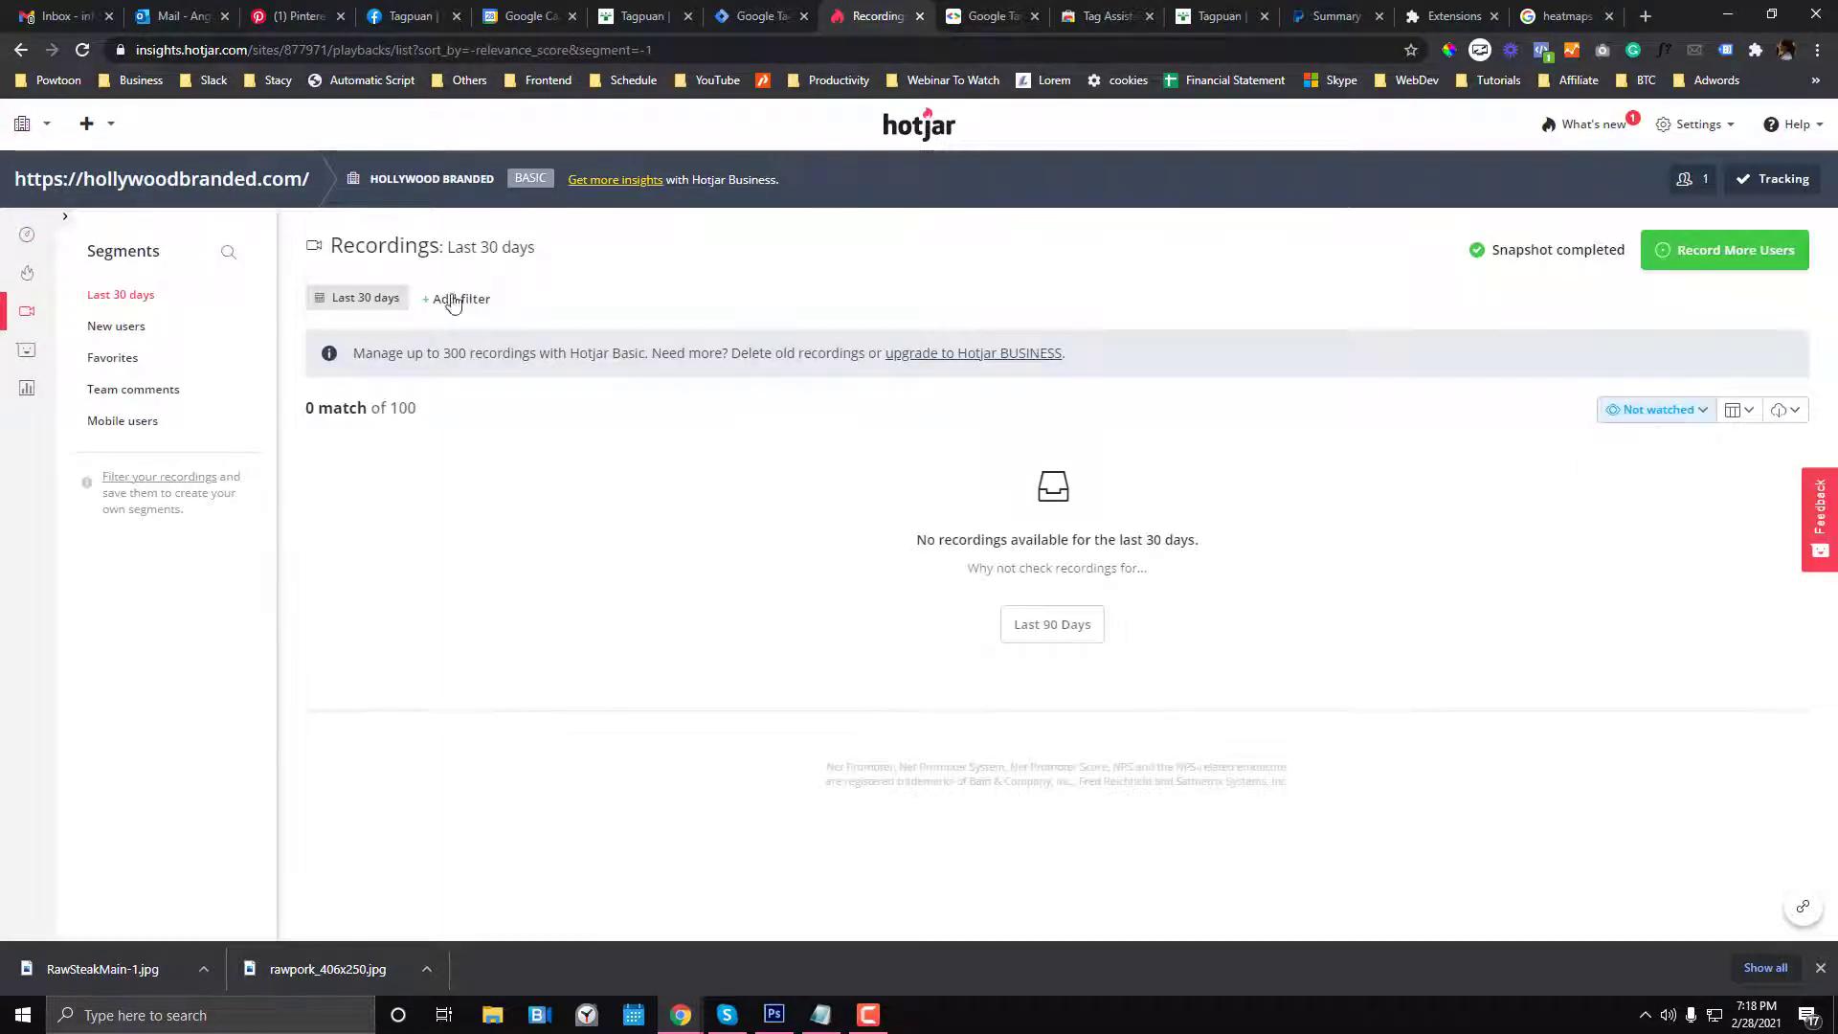
click(390, 300)
click(358, 483)
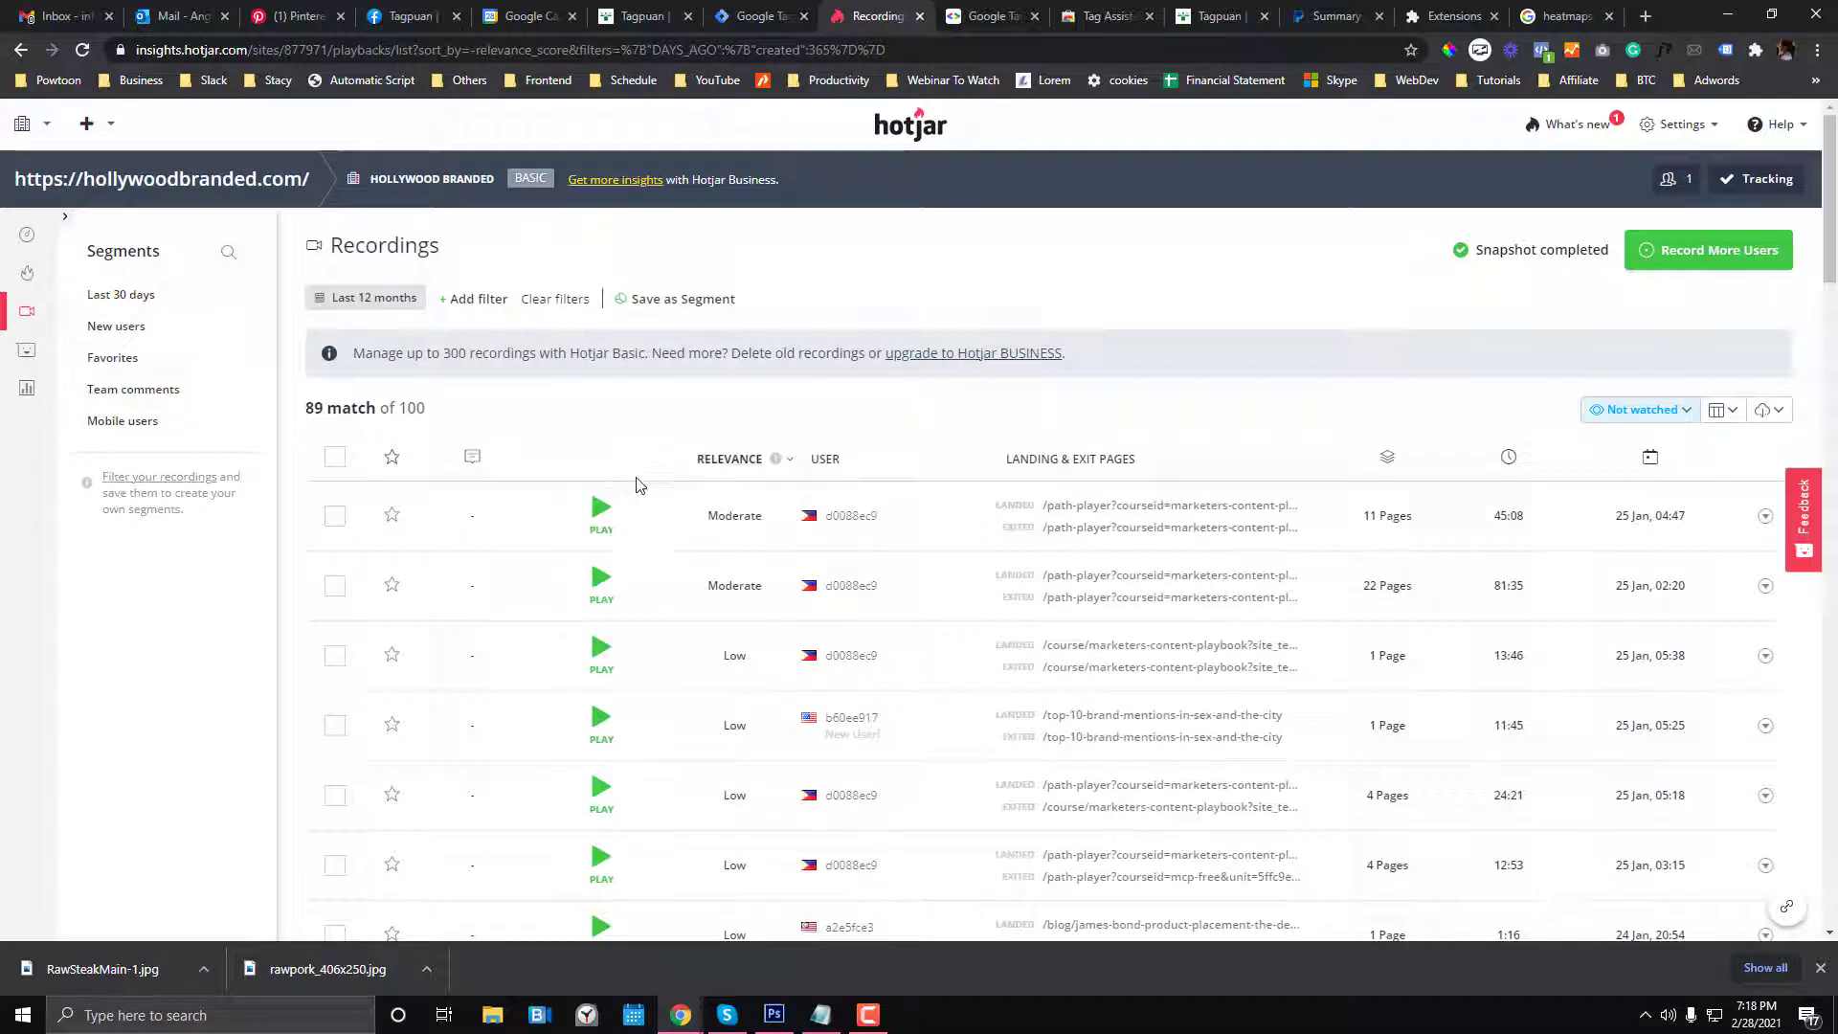
scroll(637, 492, down, 1)
- Play the first recording, skip ahead and pause at 3:01, then return to the Tagpuan store homepage
click(602, 418)
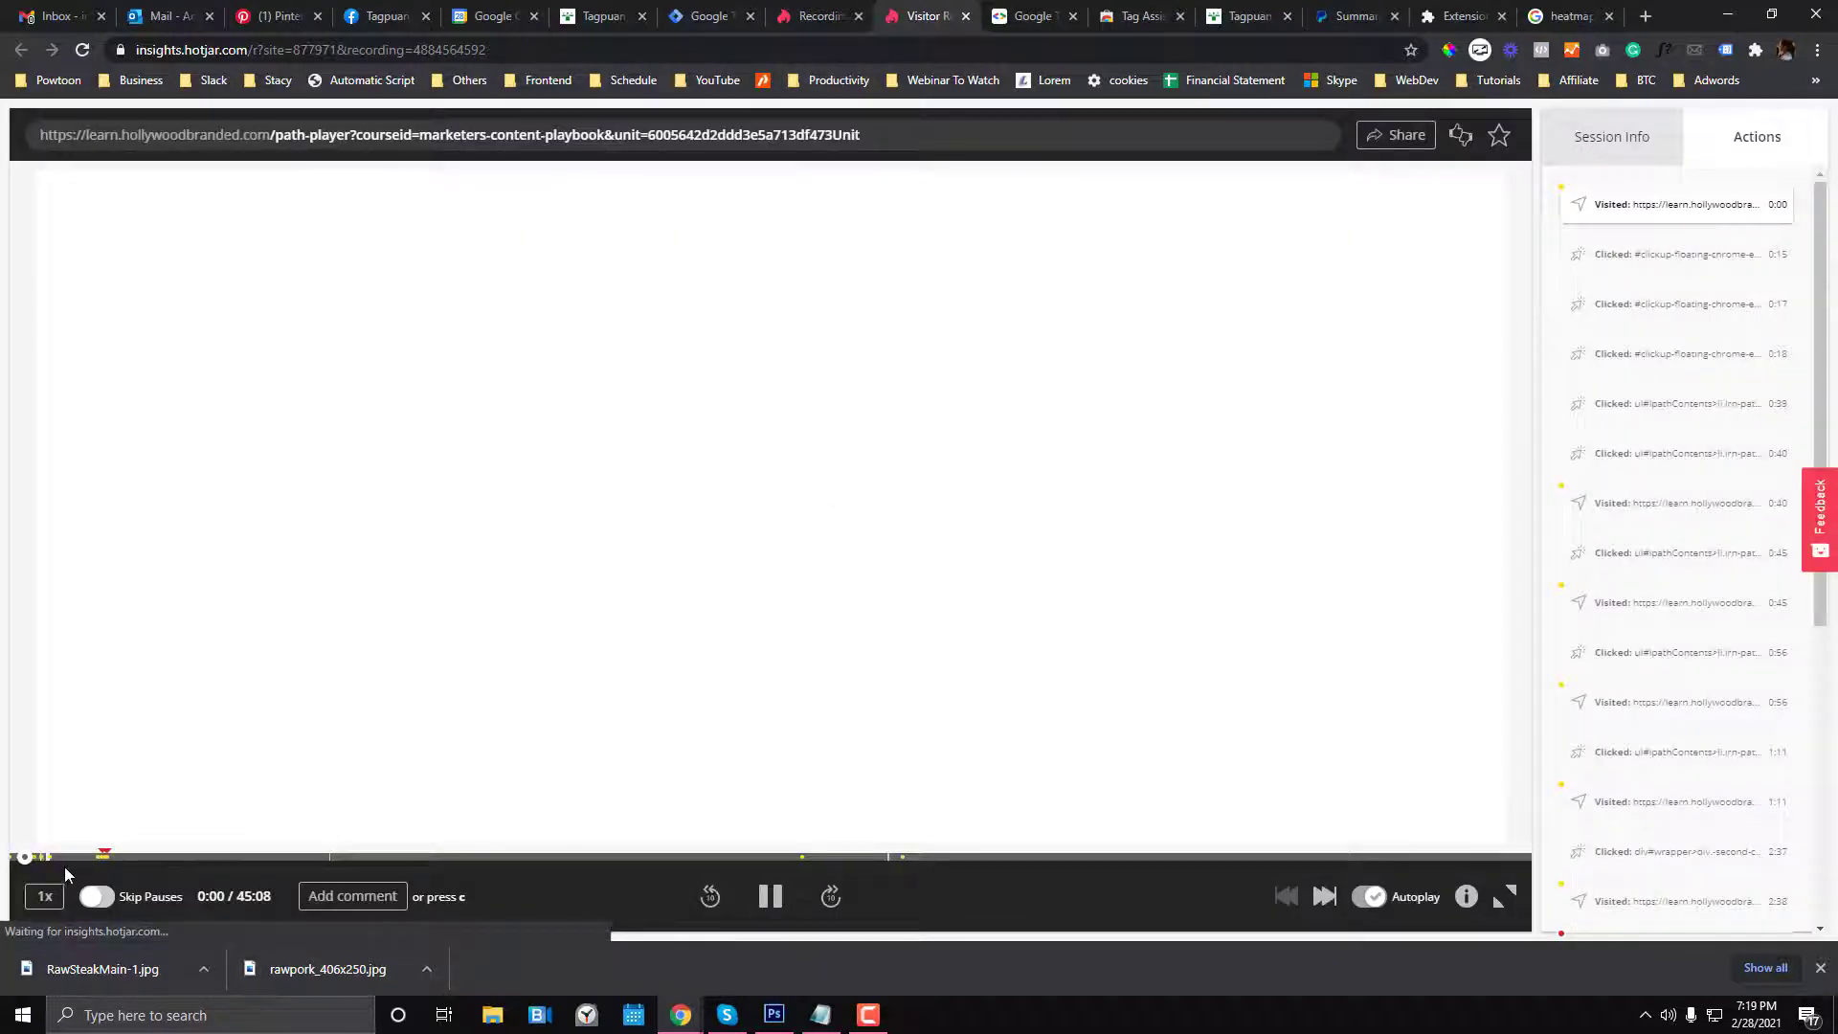
click(776, 903)
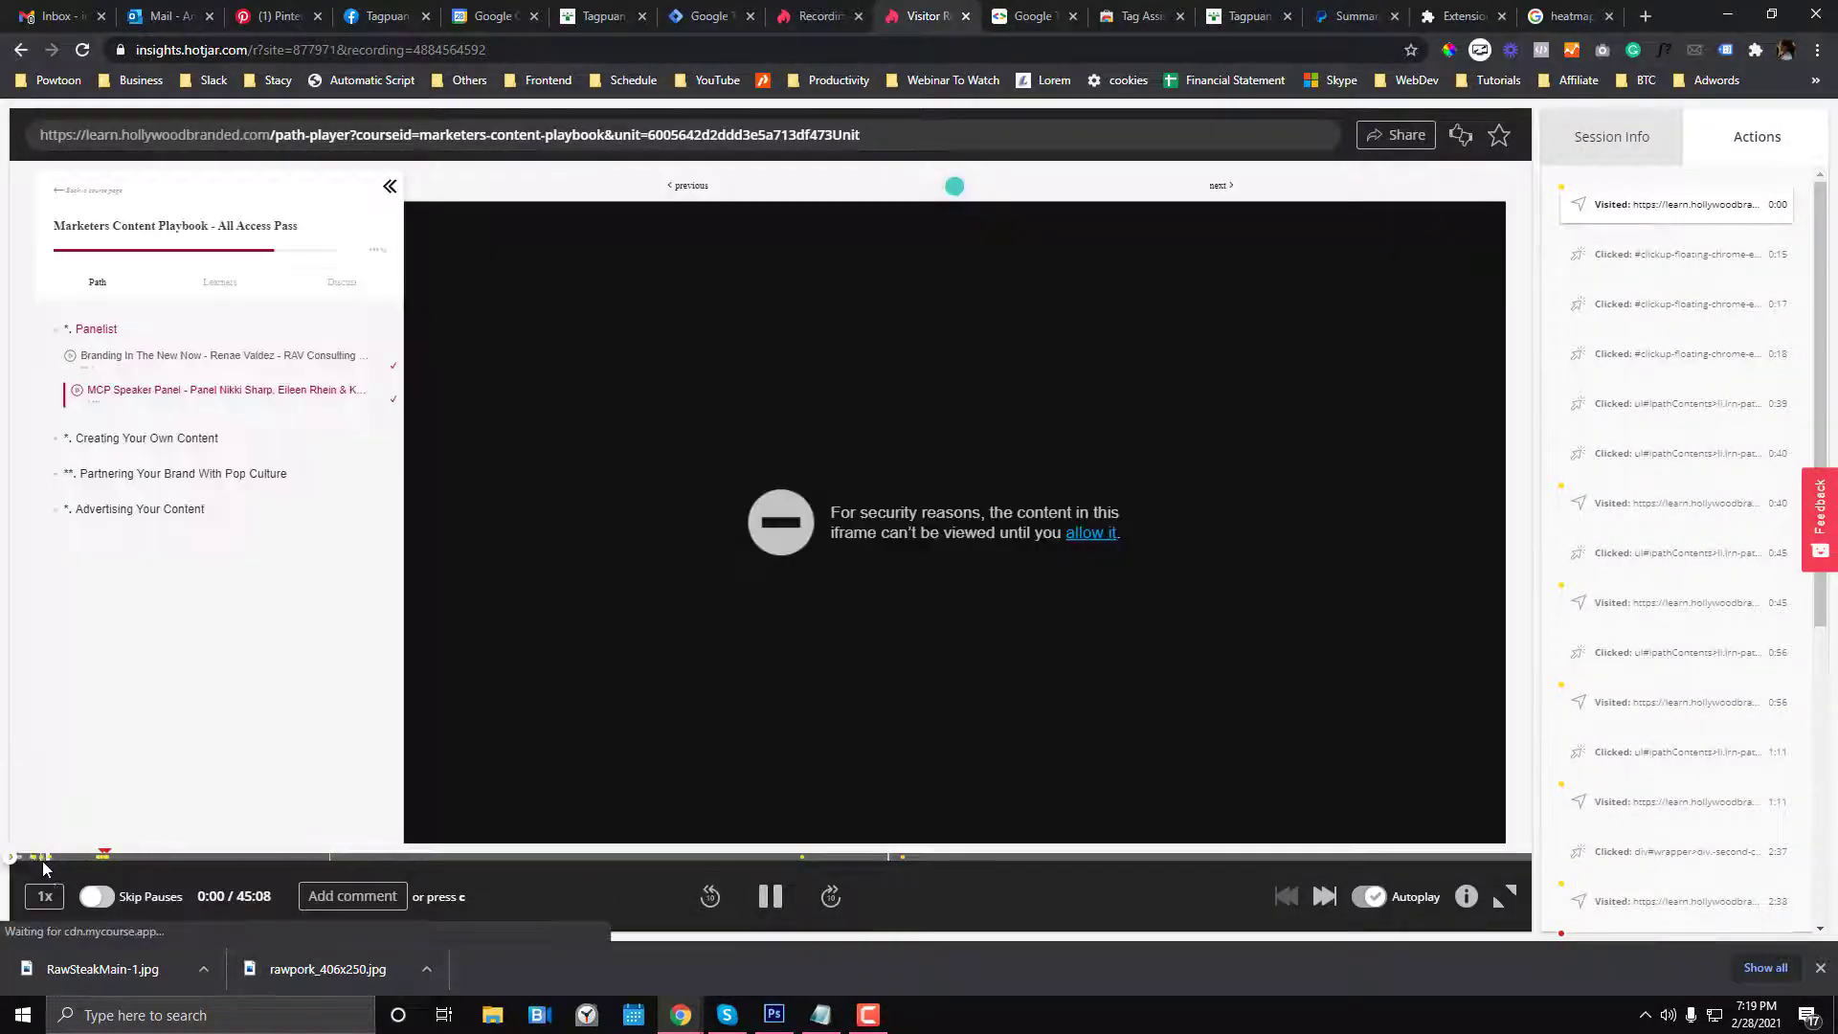
click(48, 855)
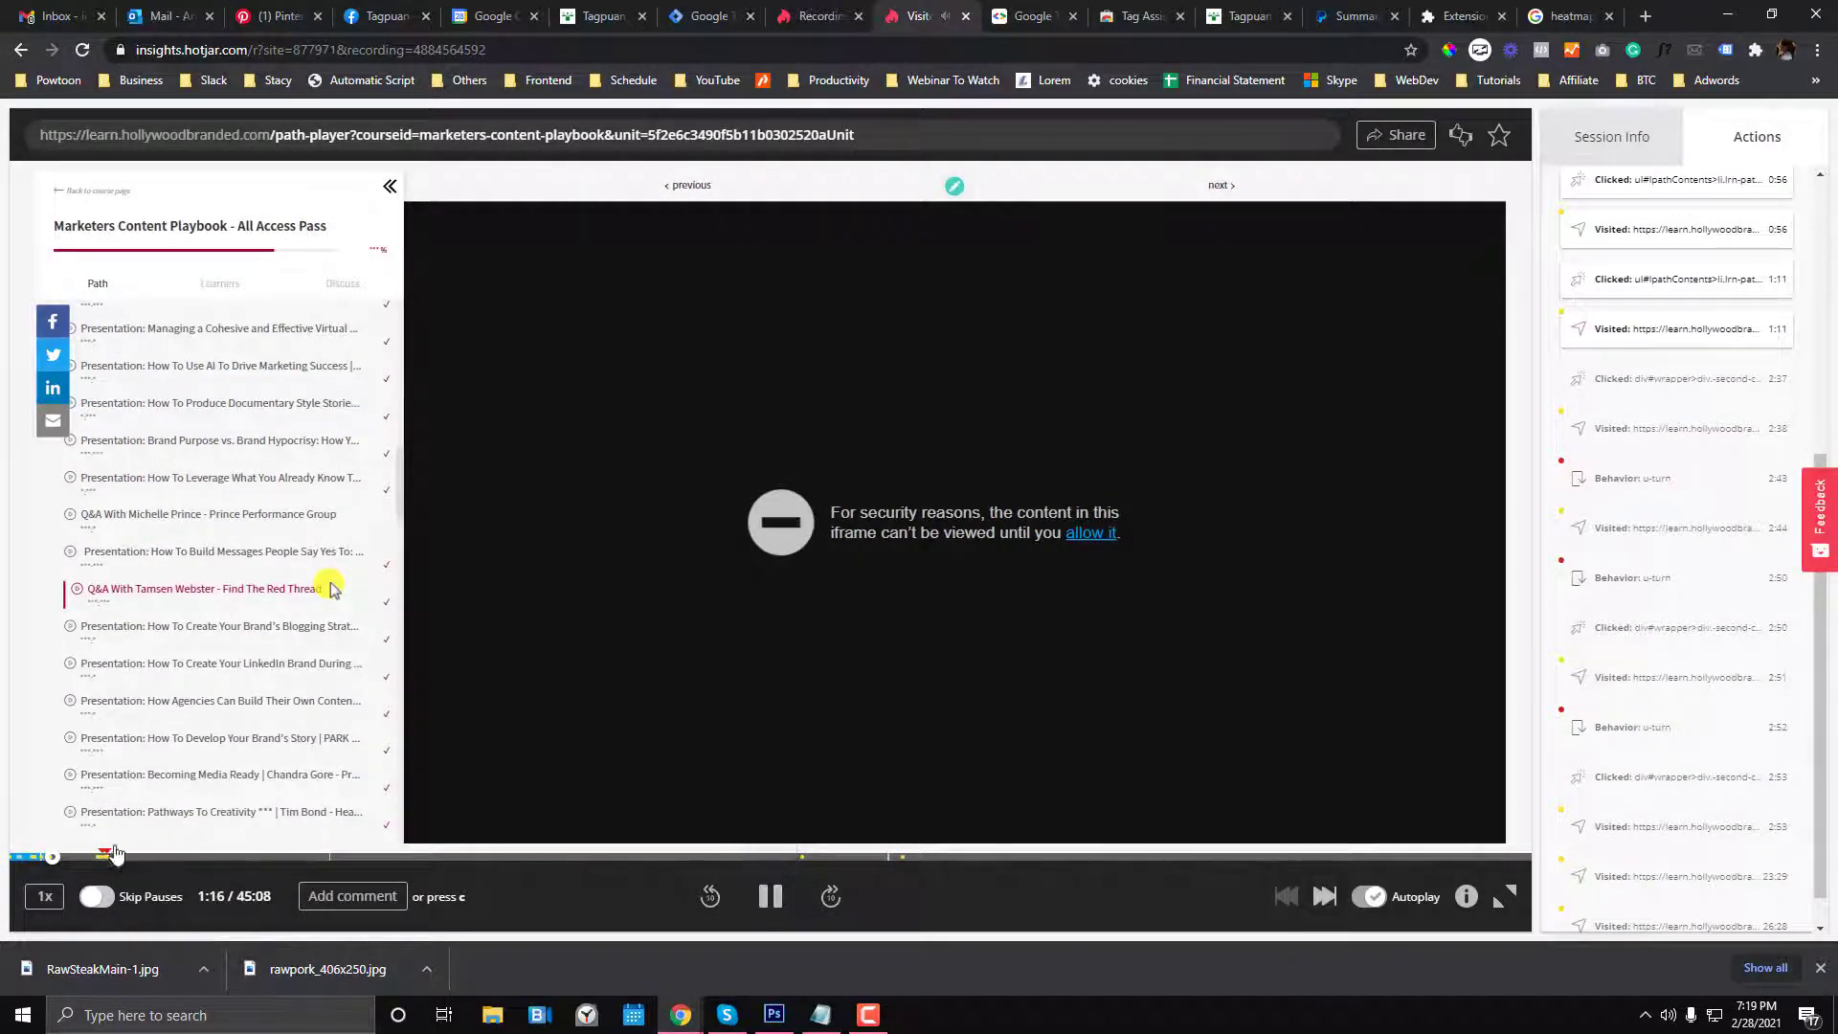
click(107, 855)
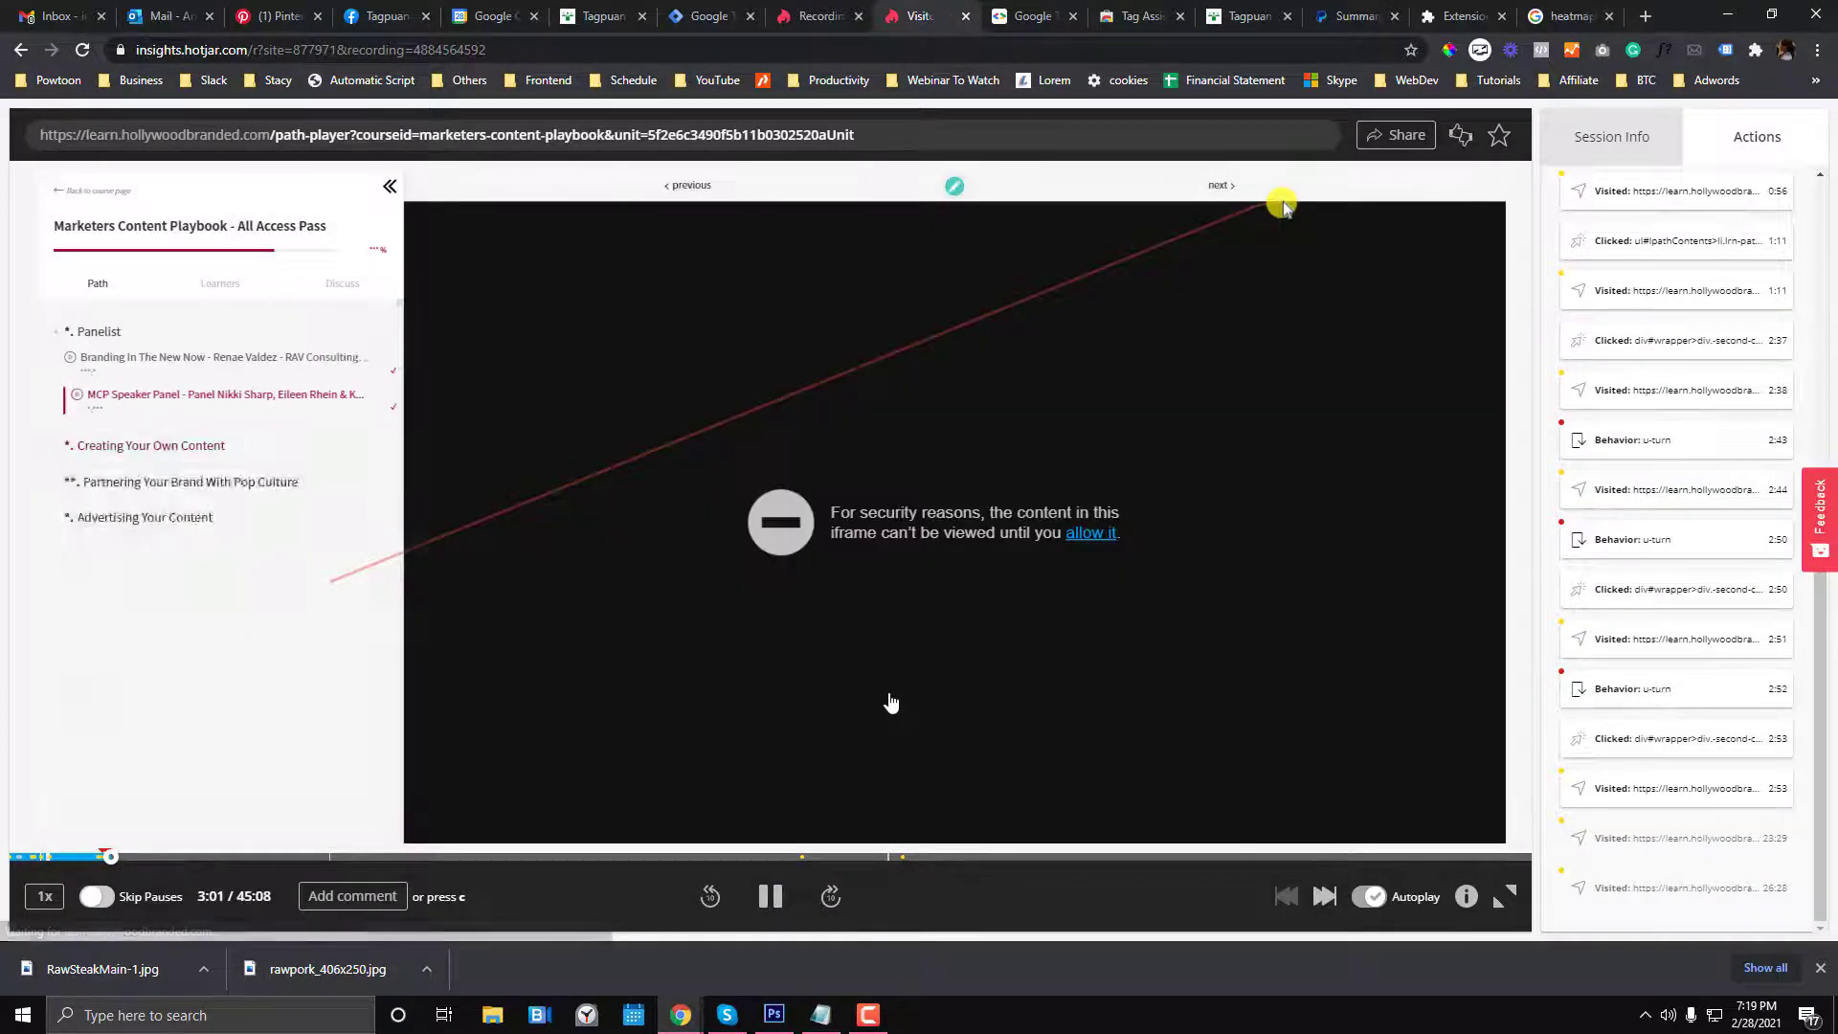
click(771, 906)
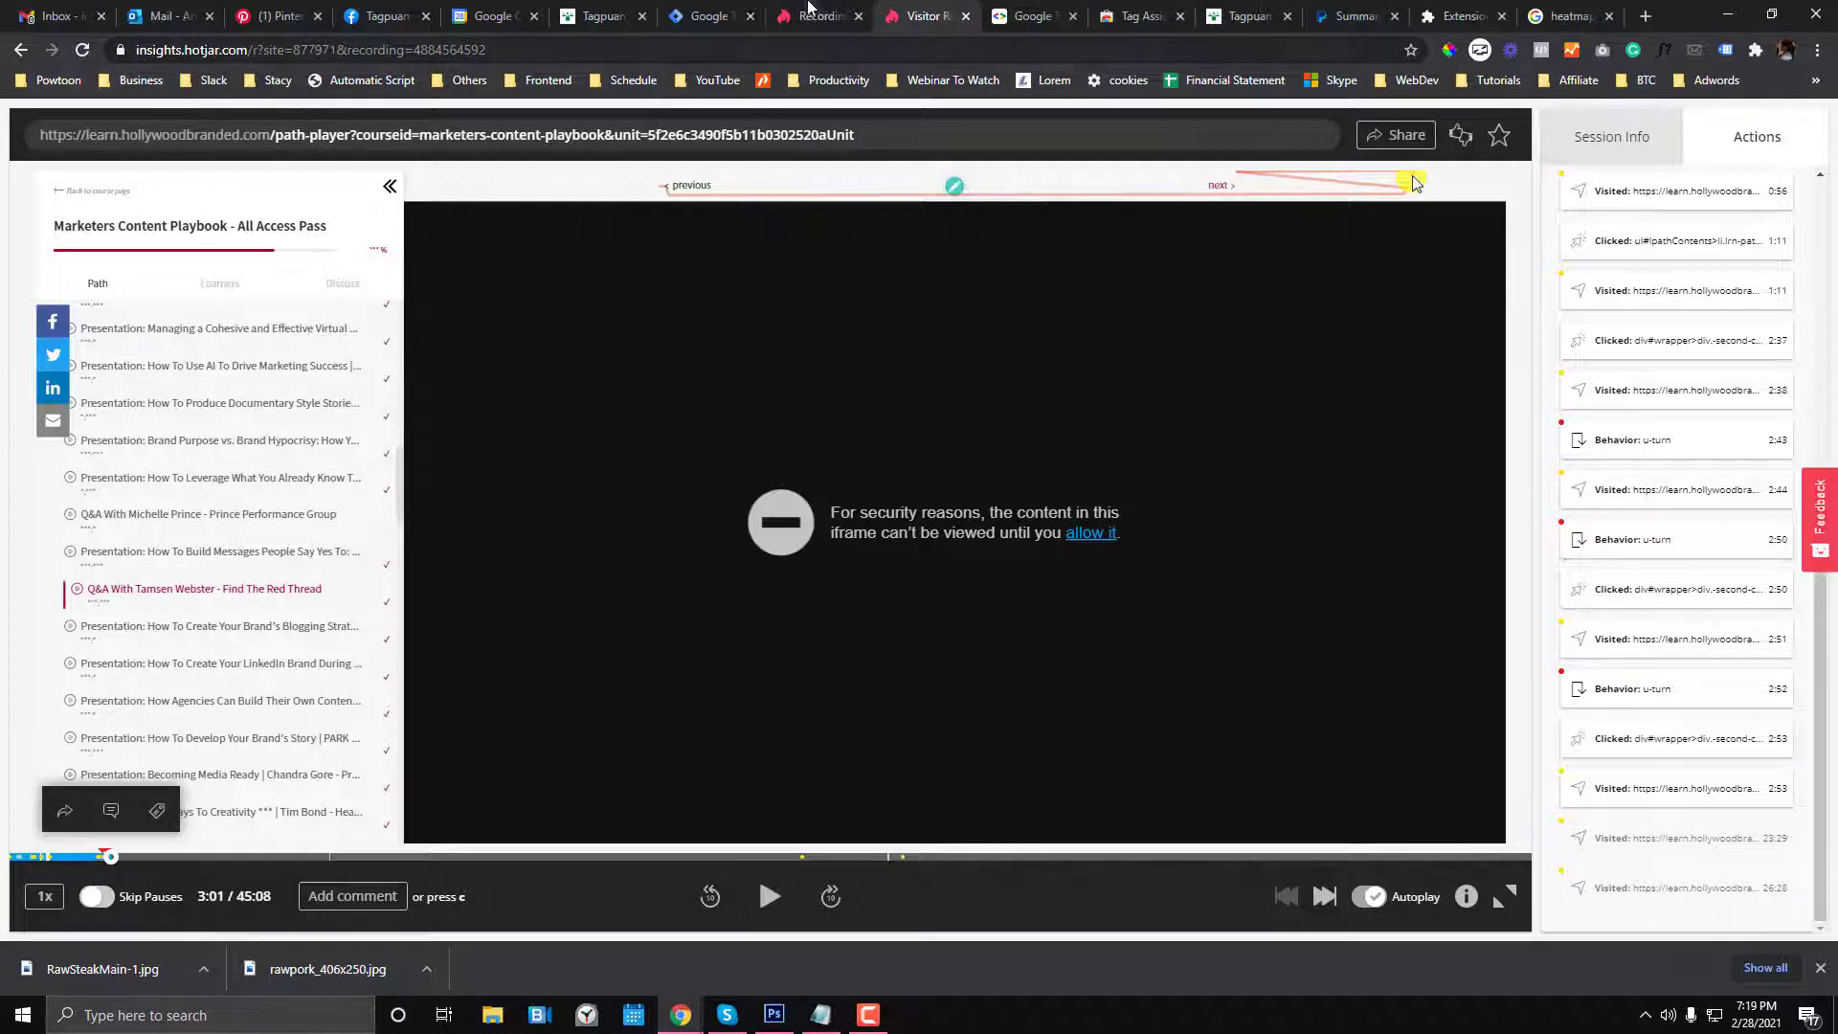
click(777, 17)
click(603, 17)
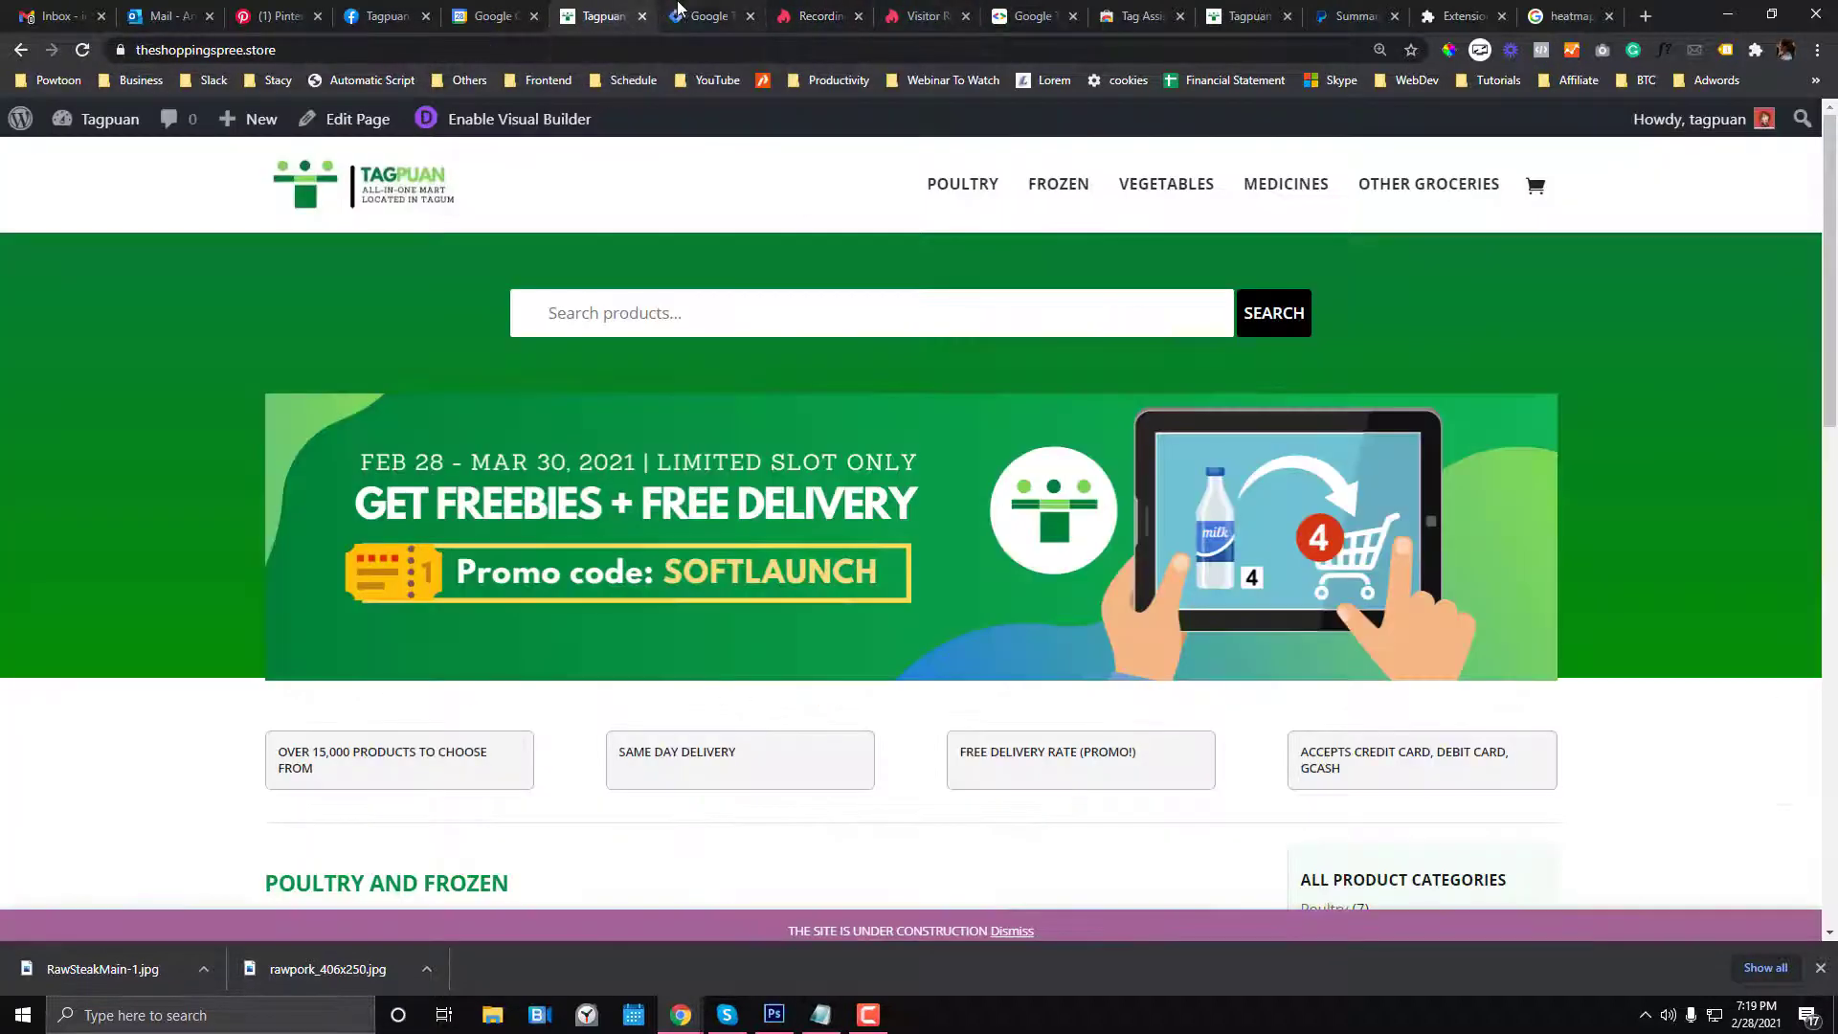
- Show the container's Tags list, holding only the Hotjar Tracking Code tag on All Pages
click(712, 11)
click(868, 1016)
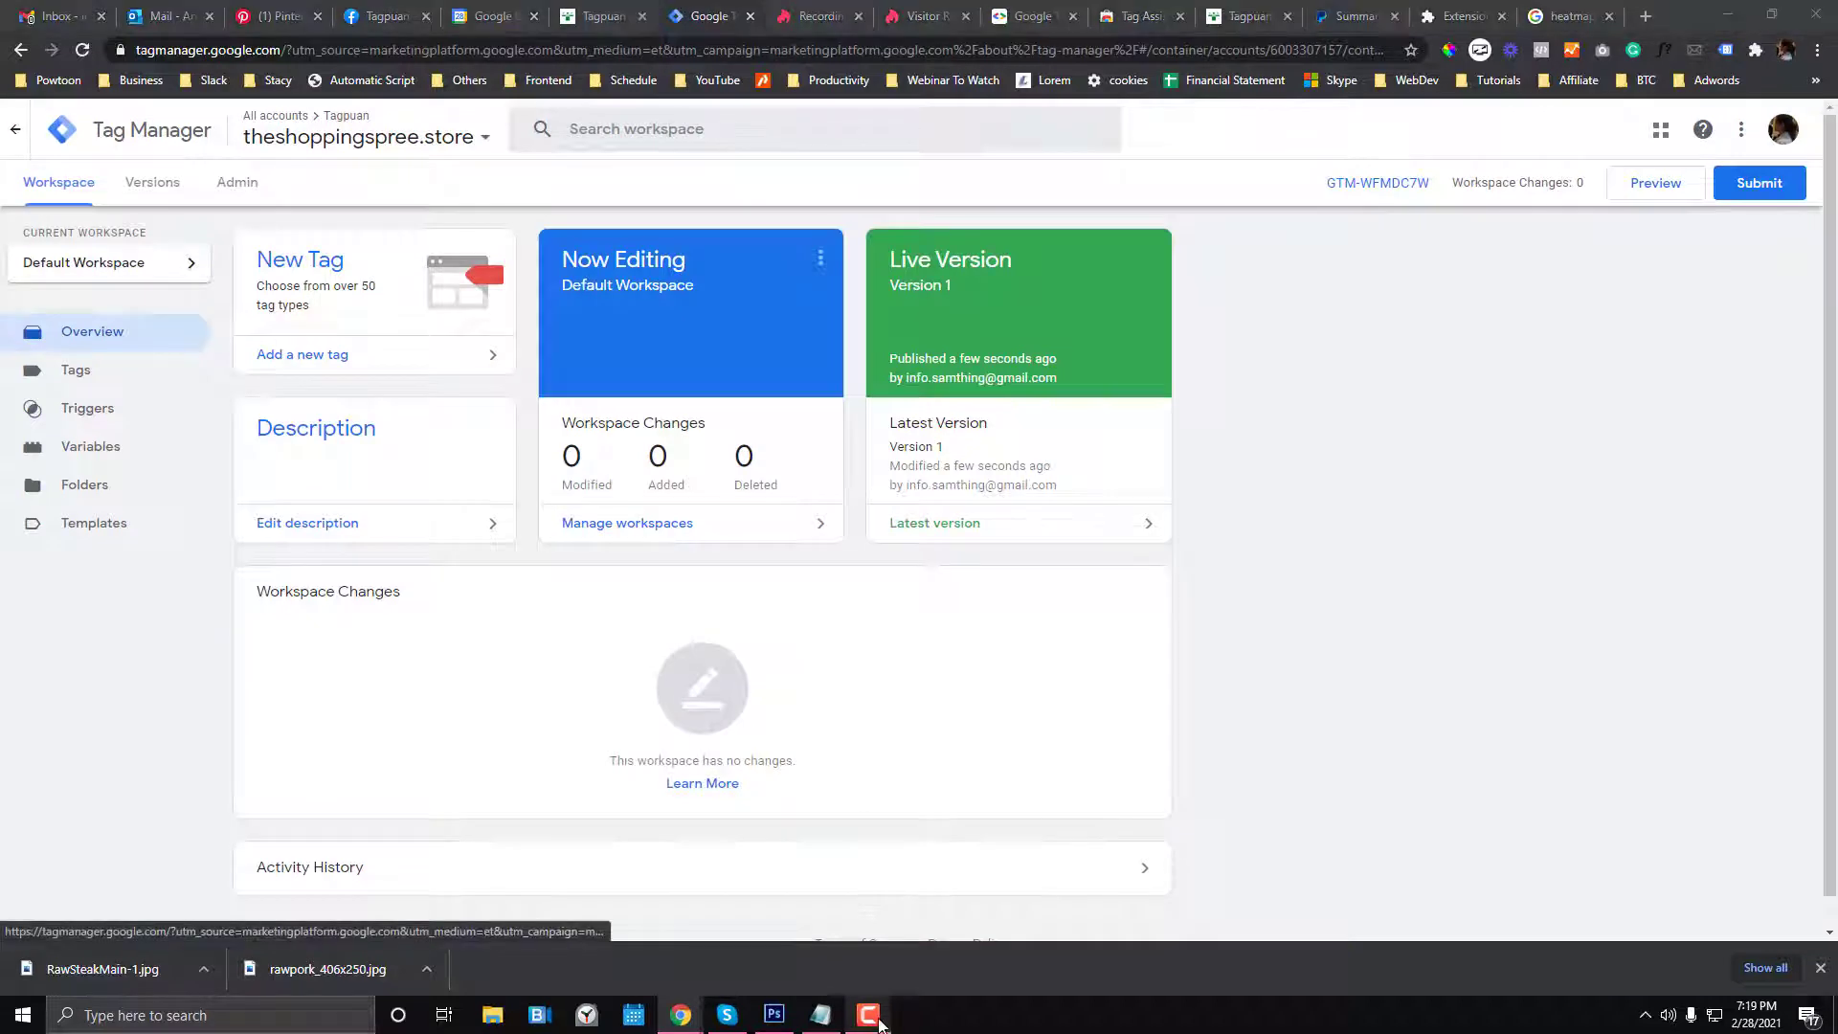
click(943, 943)
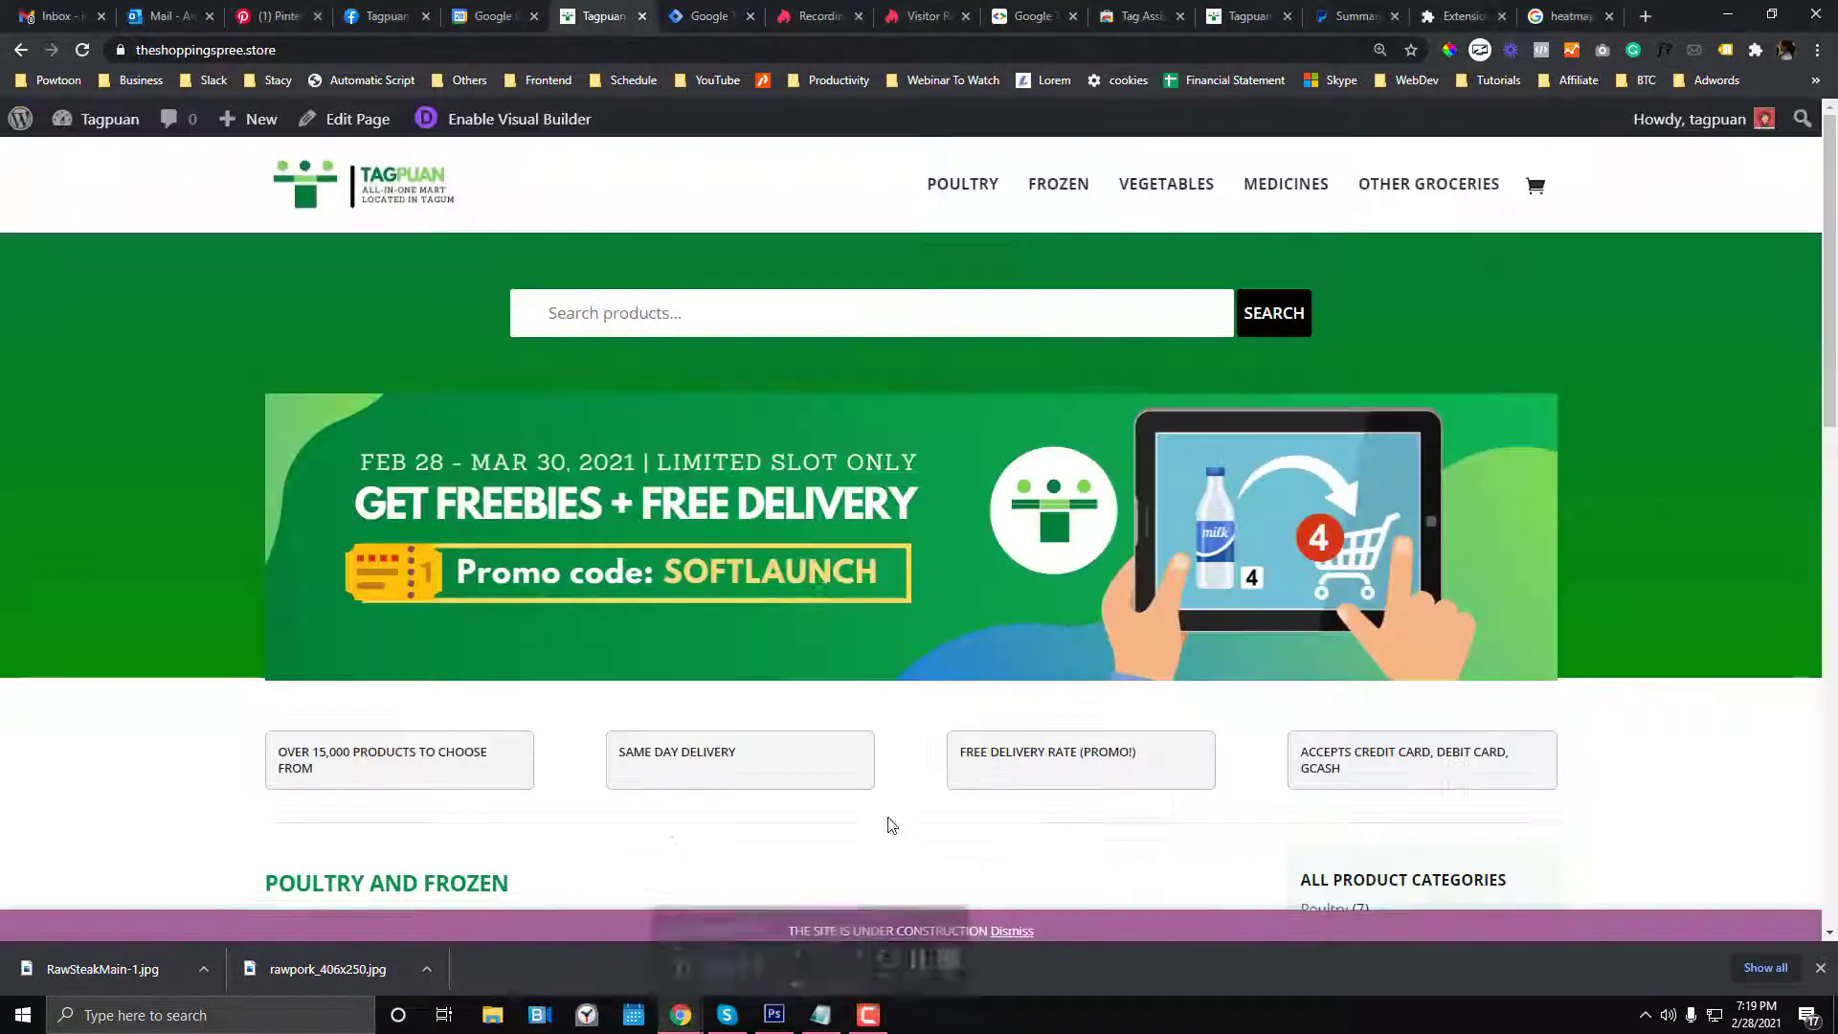
scroll(824, 584, down, 5)
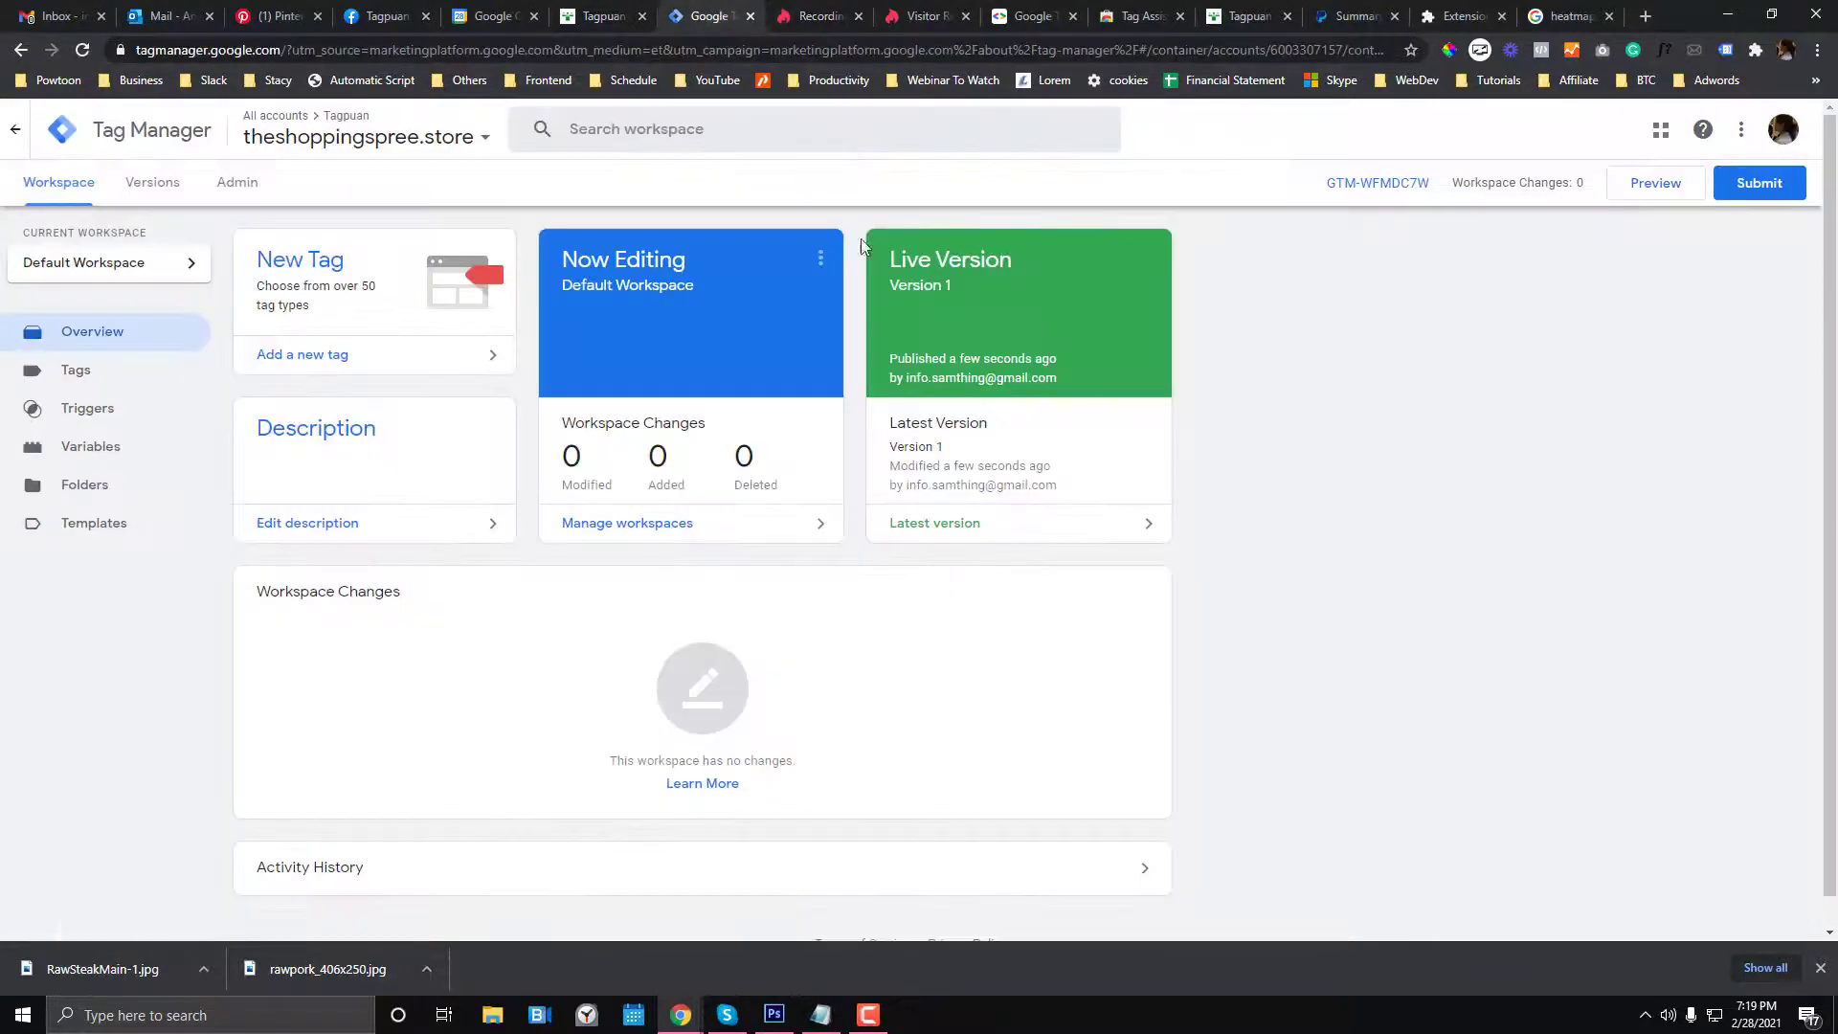
click(163, 370)
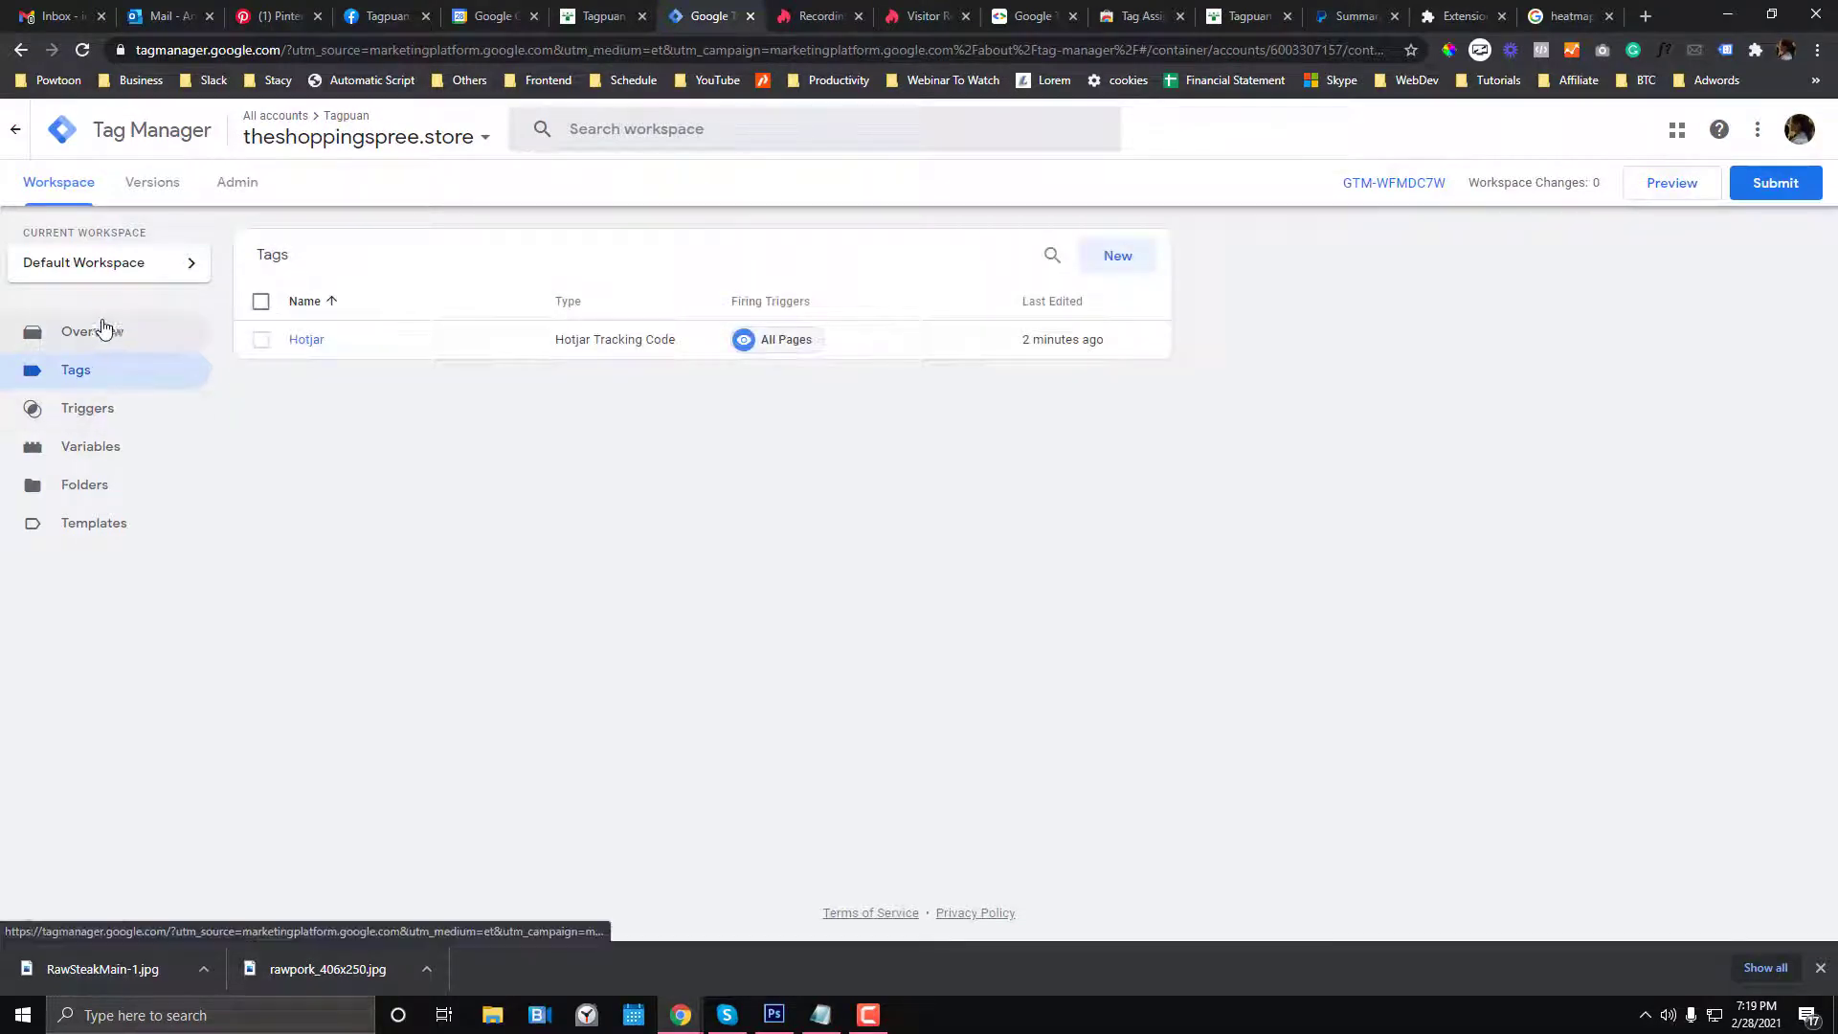
click(73, 373)
click(210, 380)
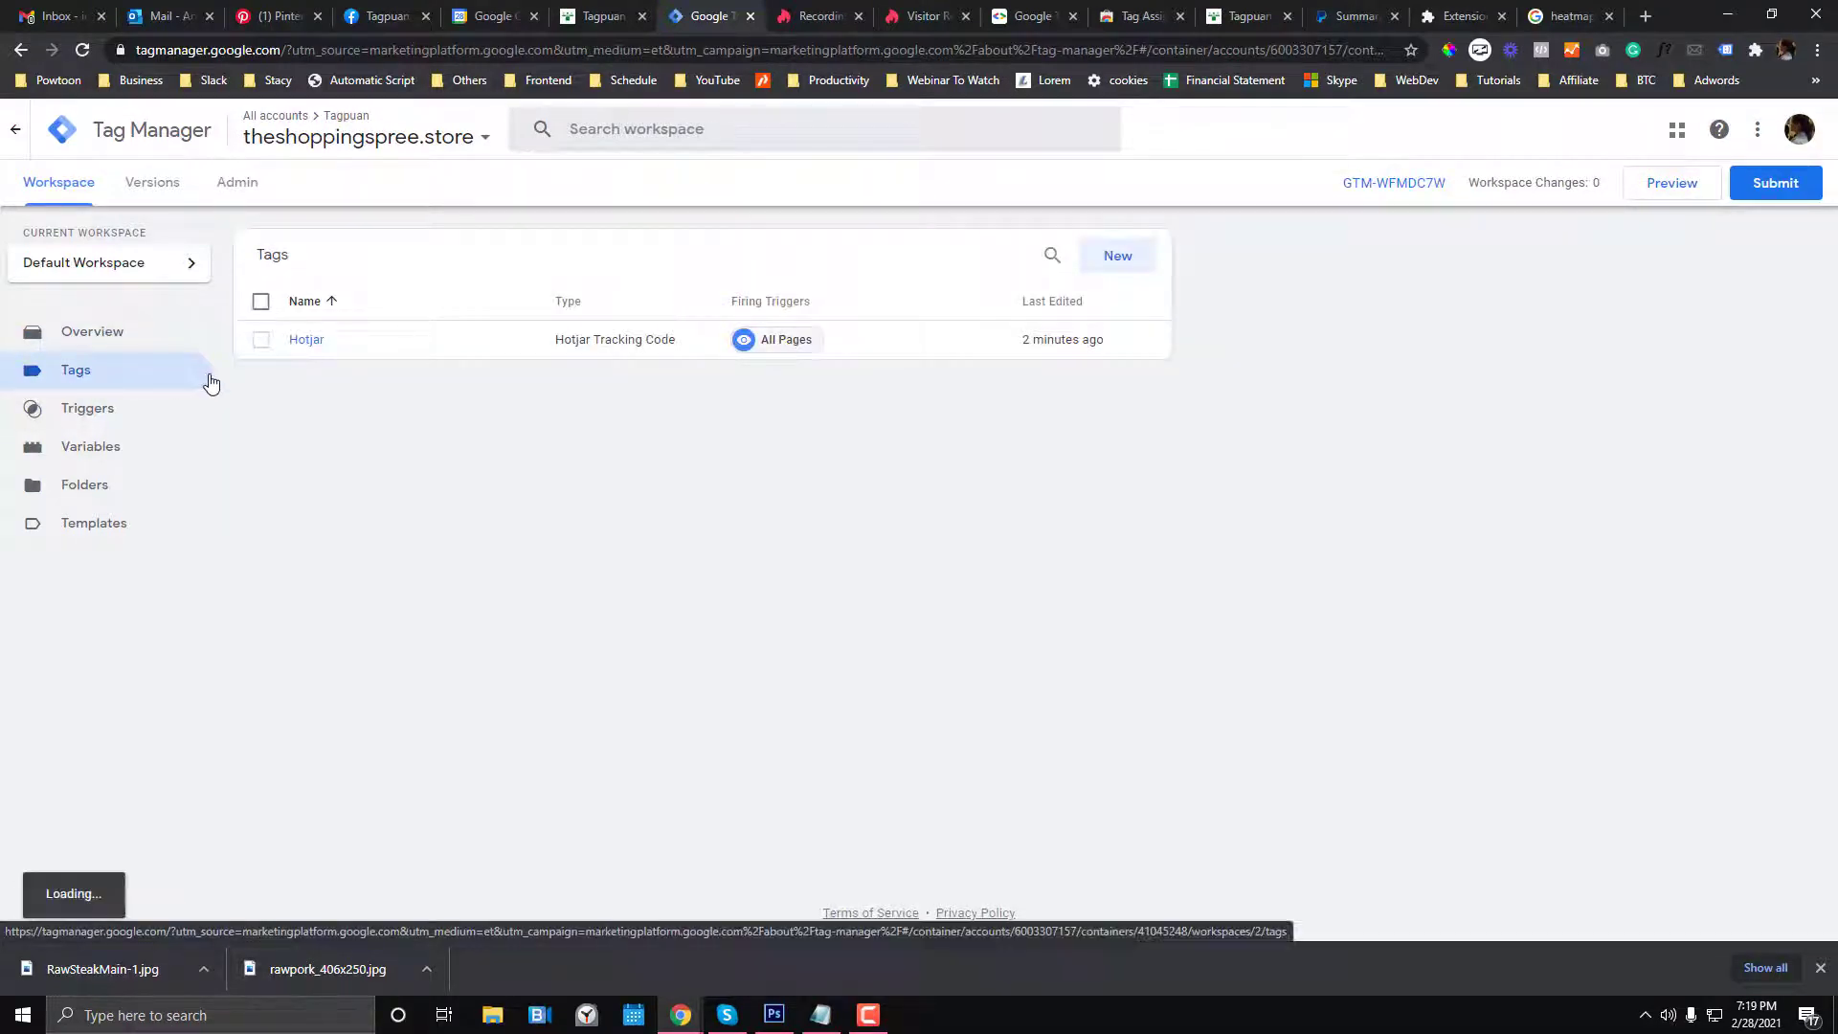
click(107, 333)
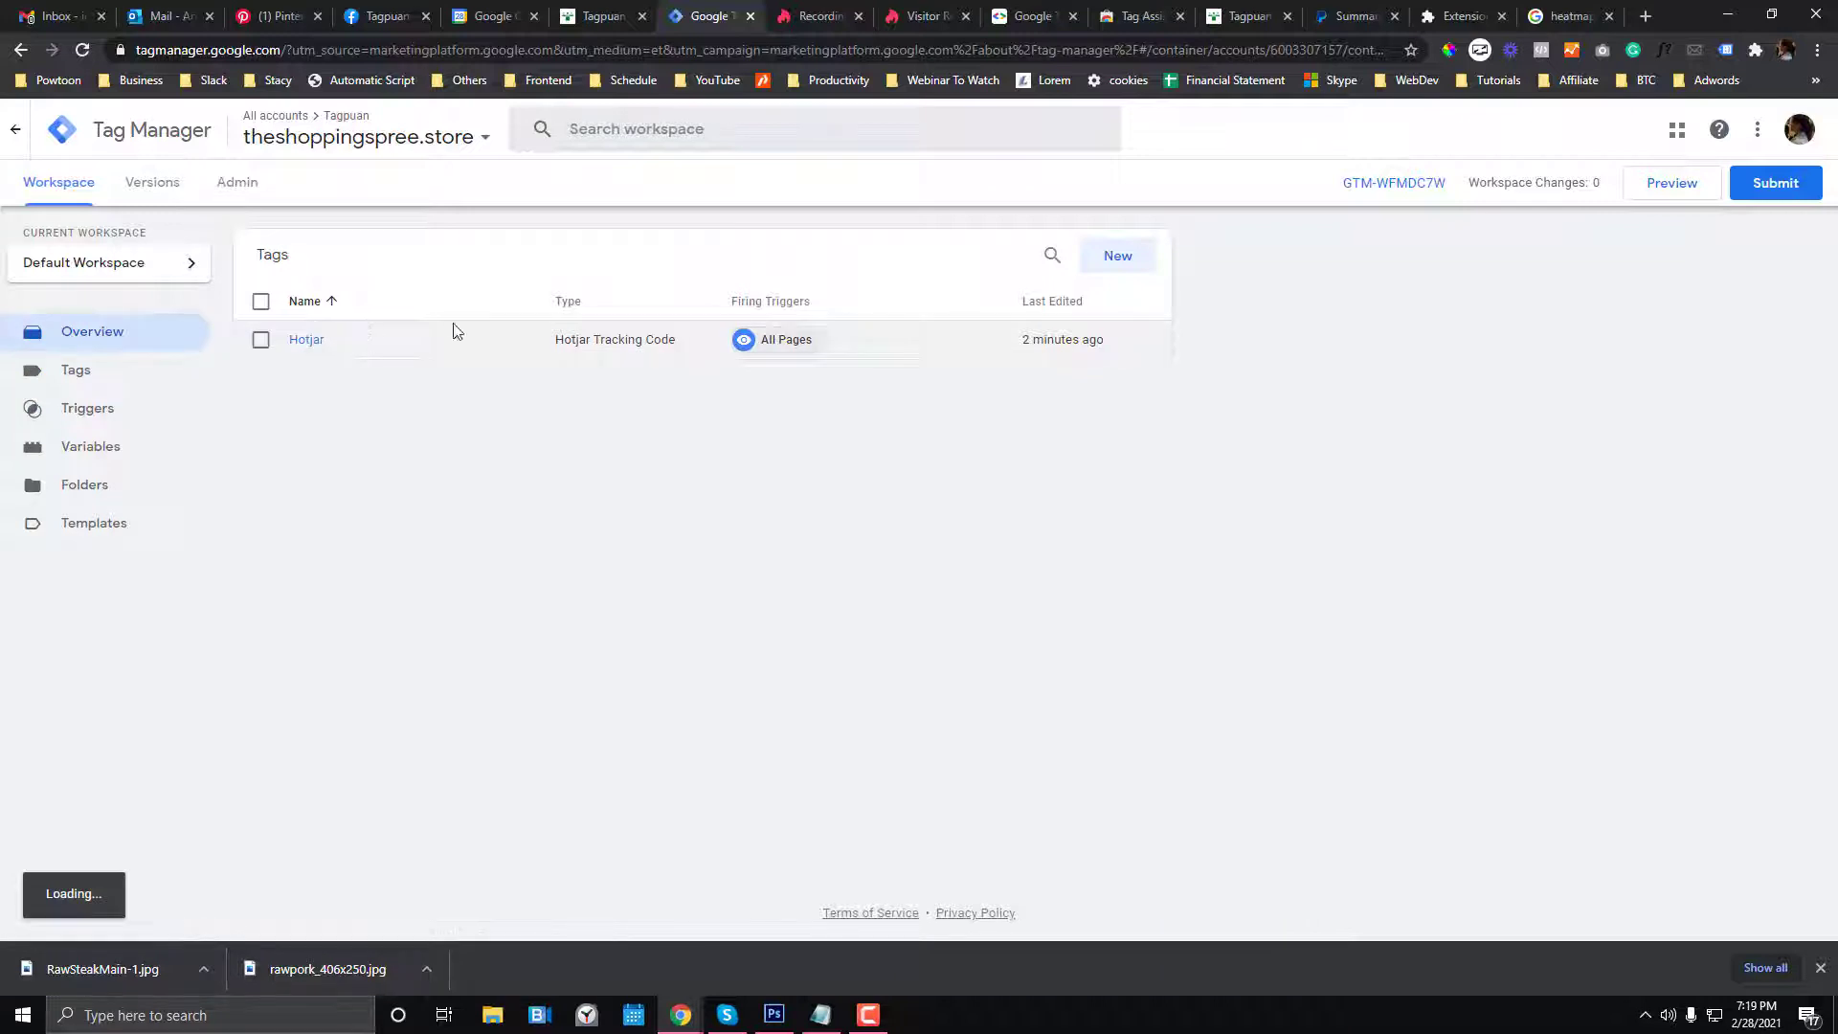
- Start a new tag and name it 'Facebook Pixel'
click(371, 285)
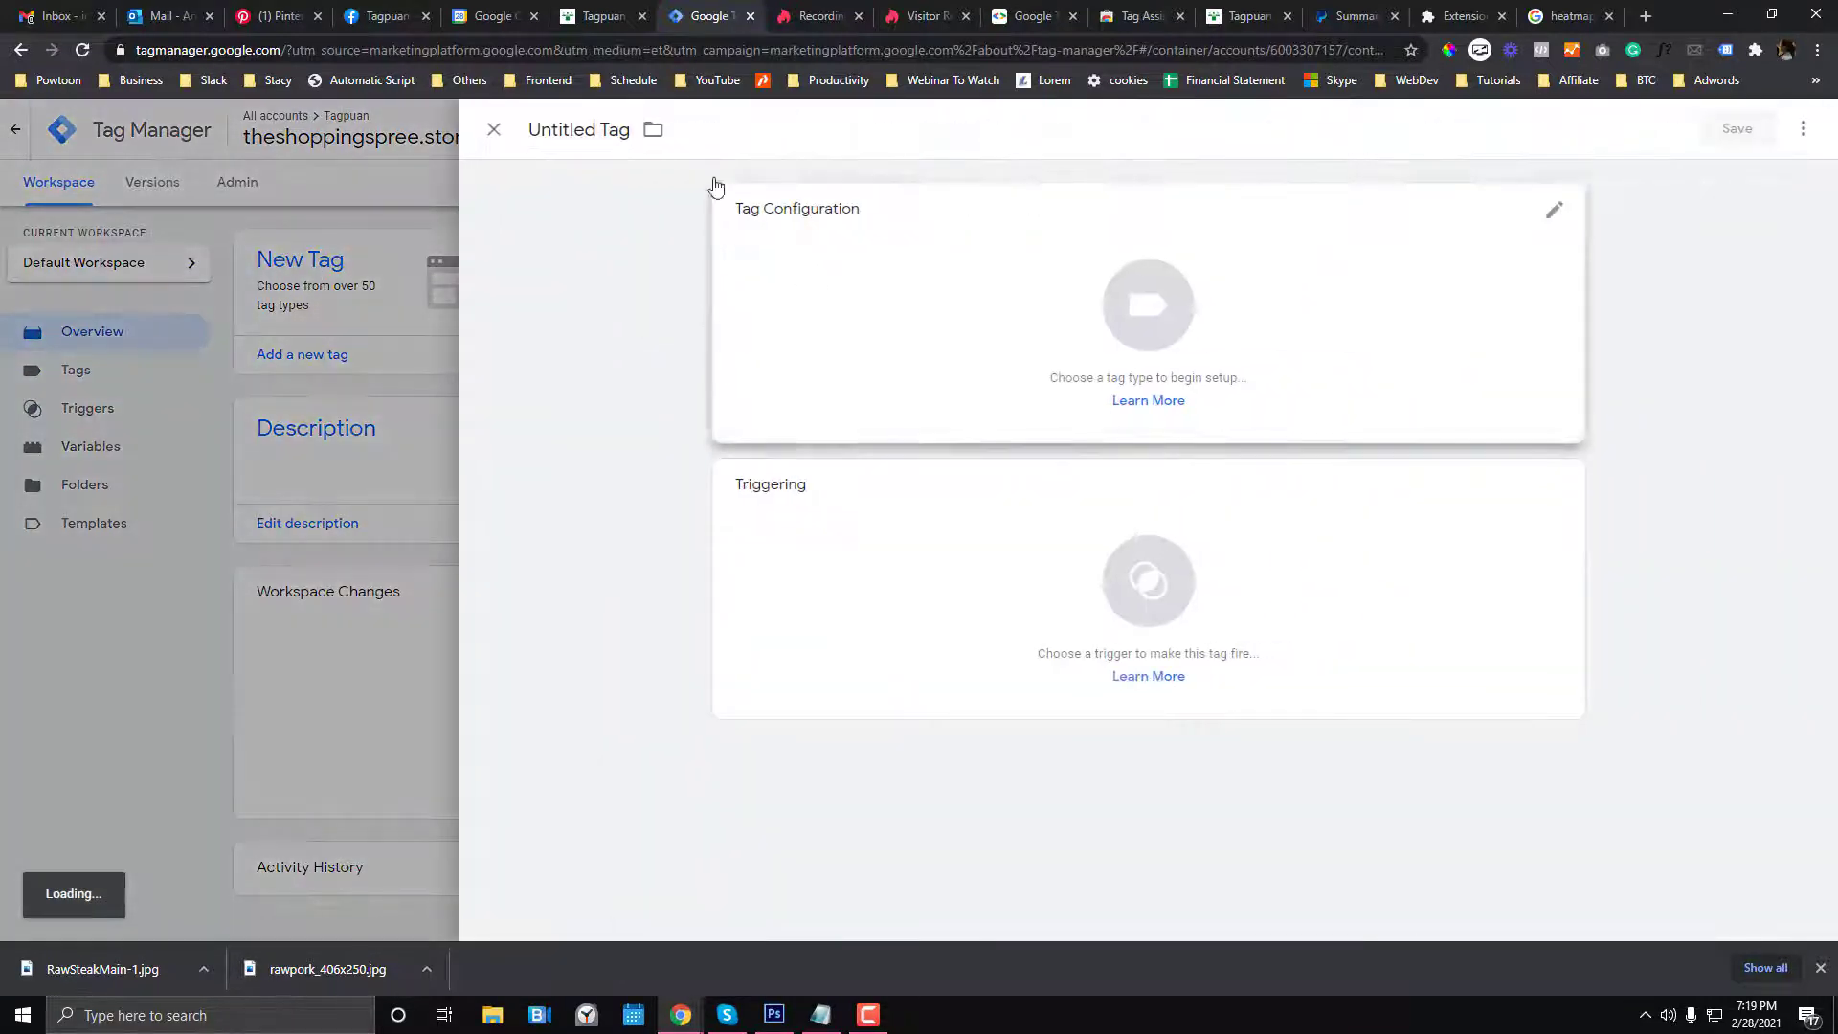
click(595, 130)
text(Facebook)
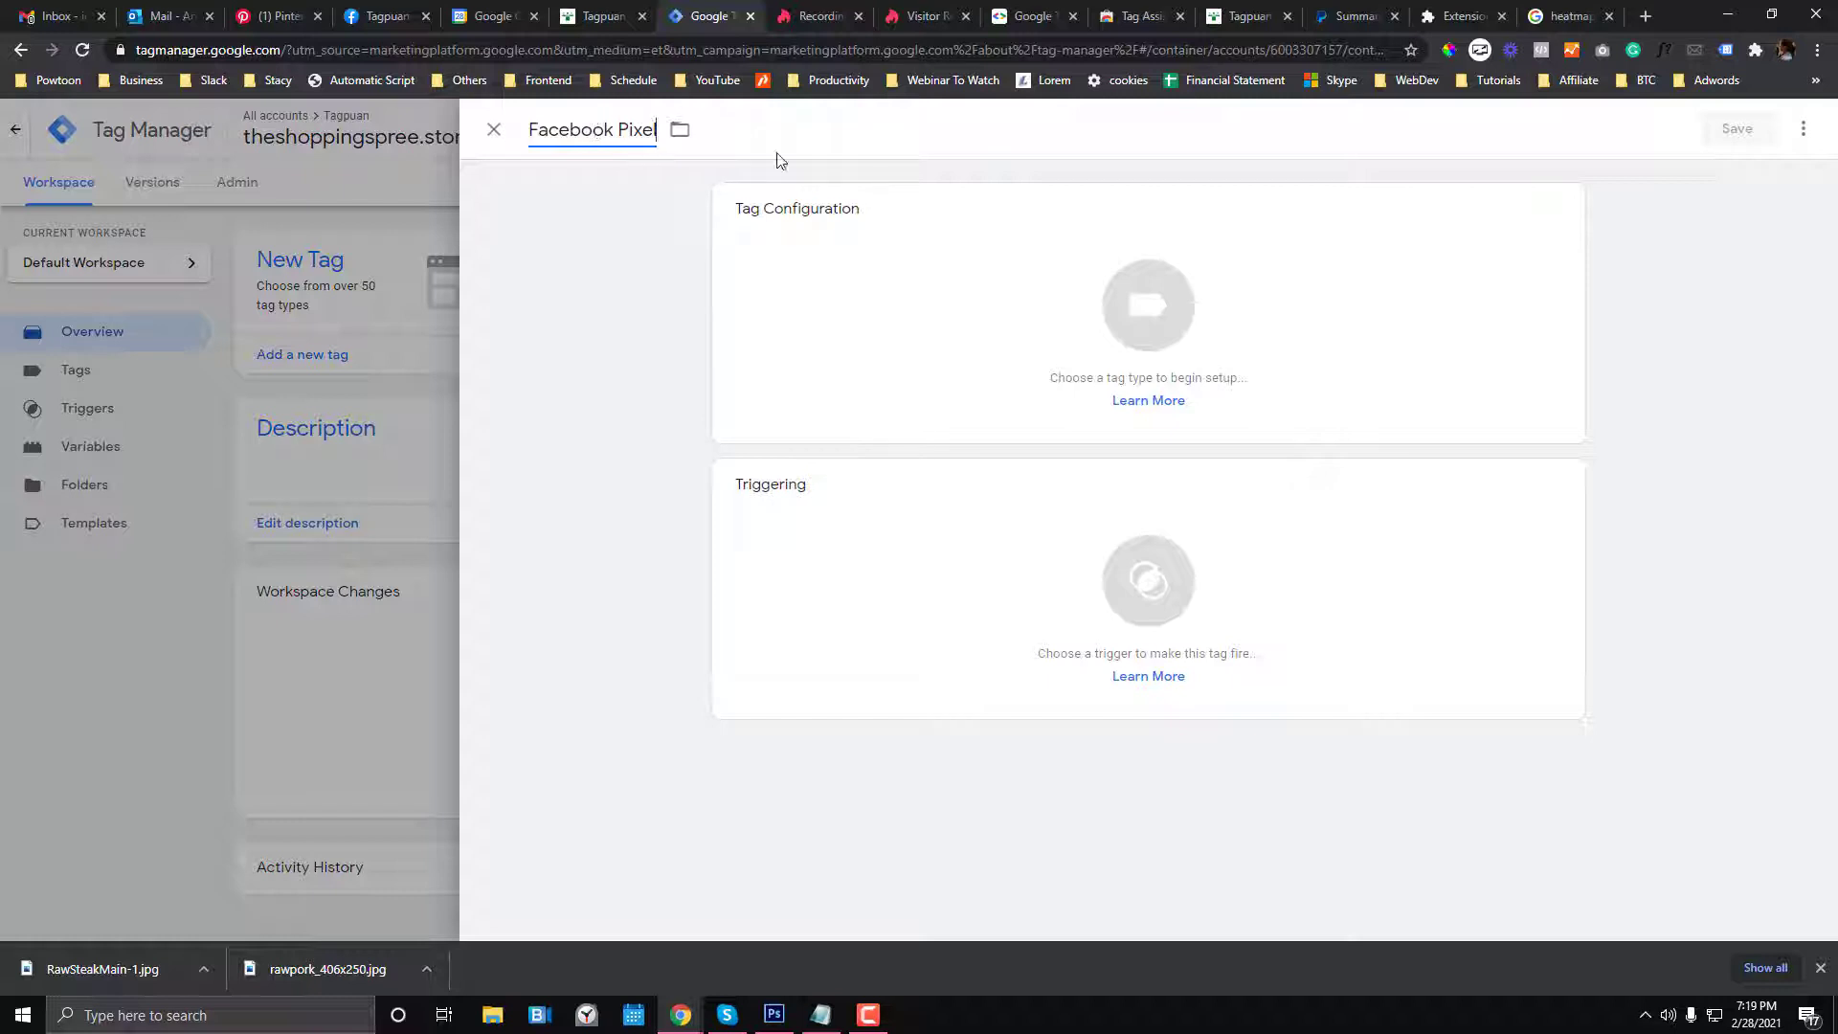
text( Pixel)
- Search the tag types for 'htm' and set the tag type to Custom HTML
click(1169, 307)
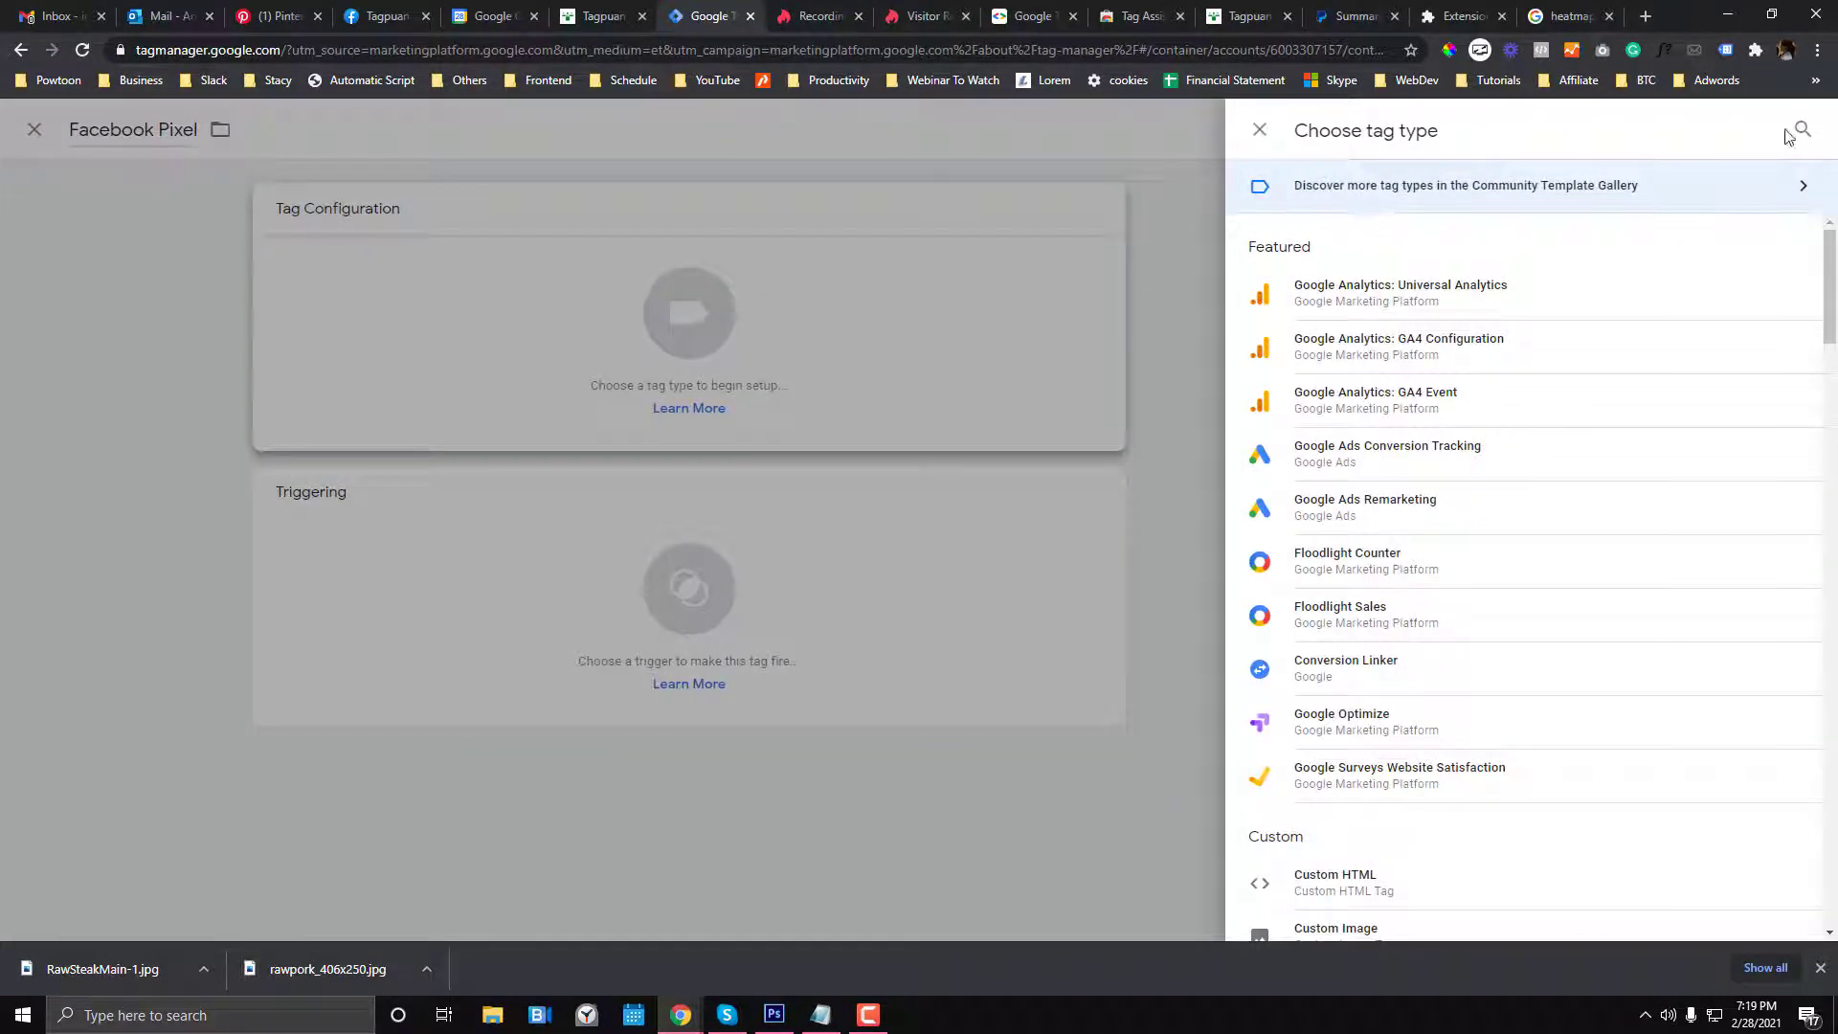
click(1788, 135)
text(faceb)
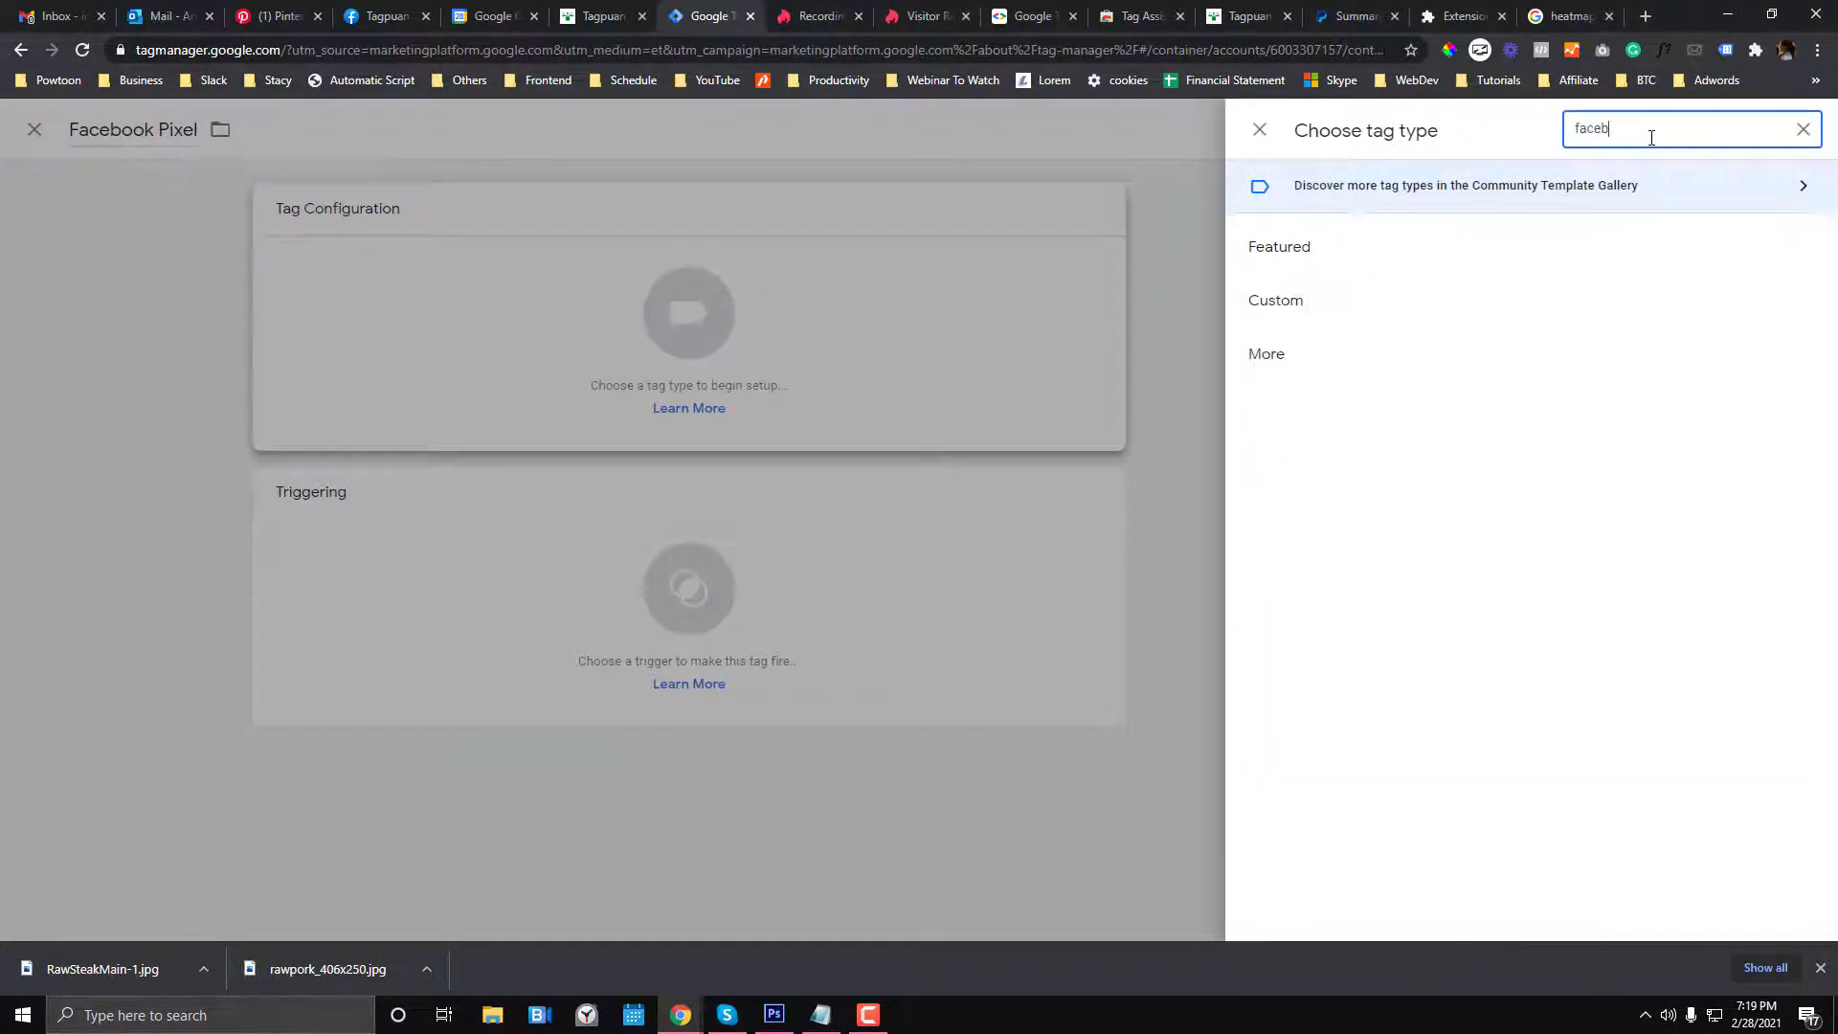
text(piz)
text(pixel)
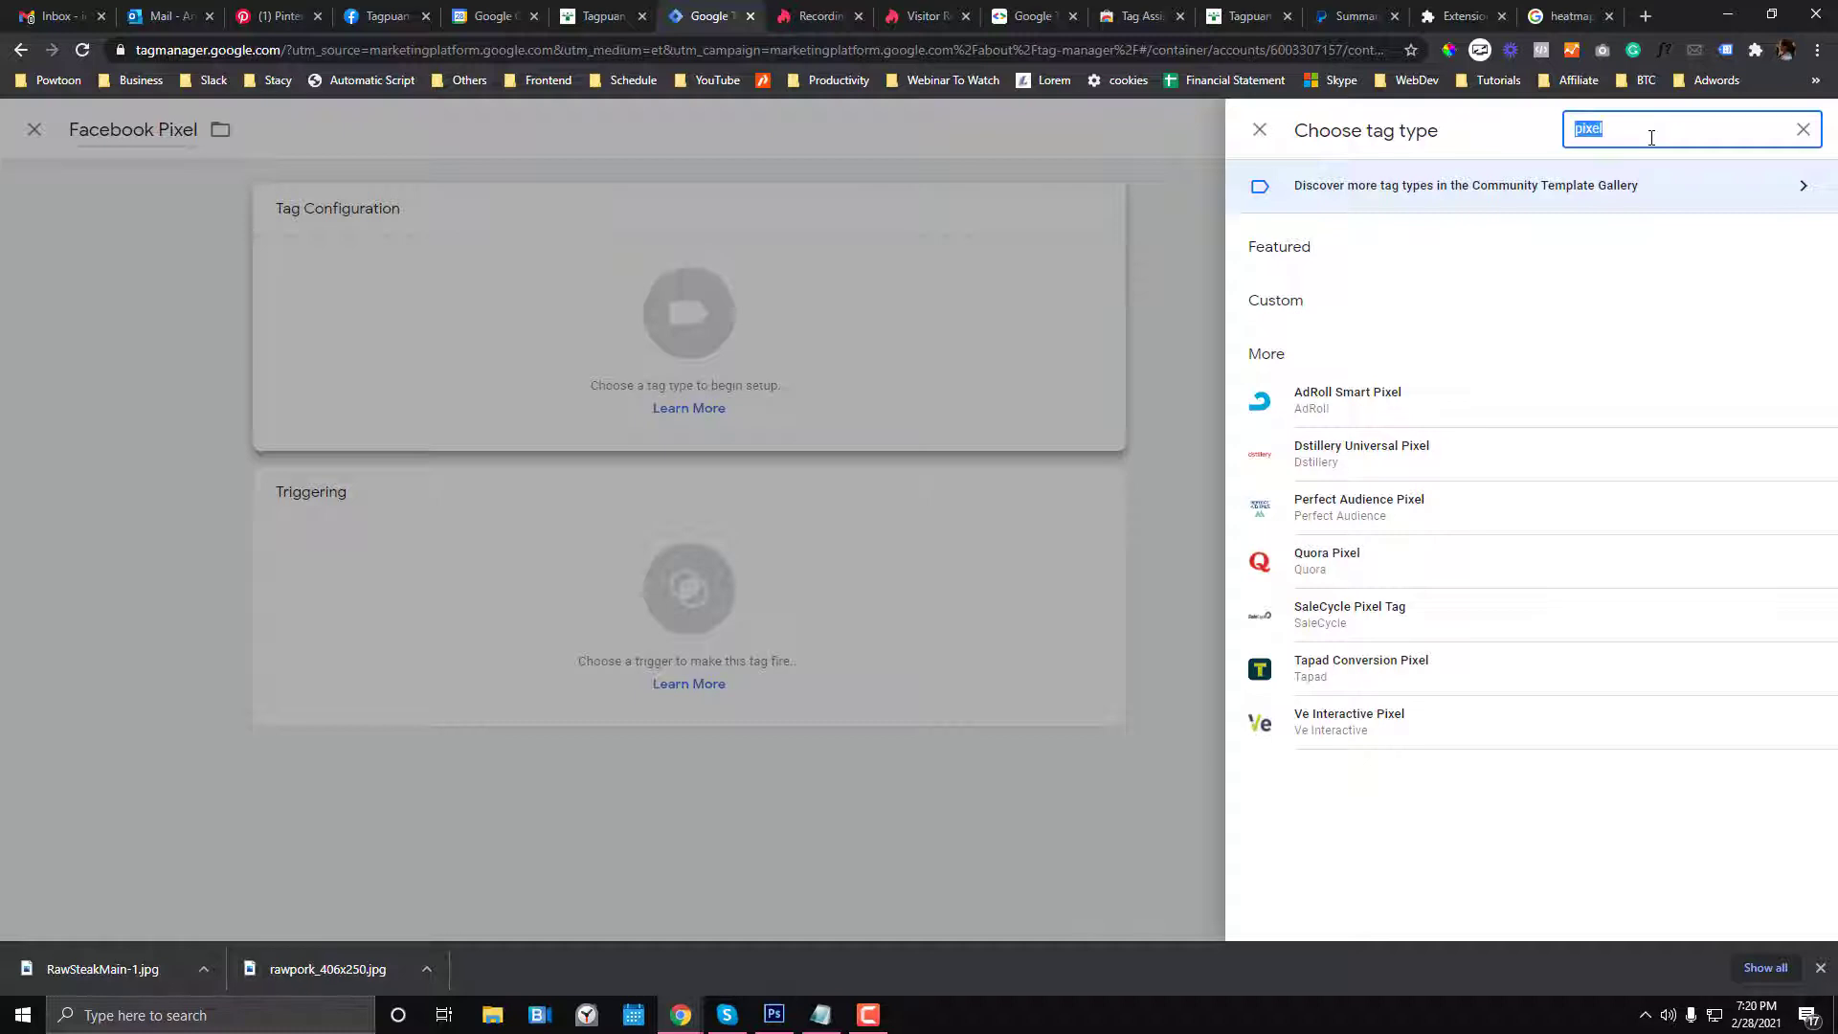
text(facebook)
double_click(1651, 137)
key(BackSpace)
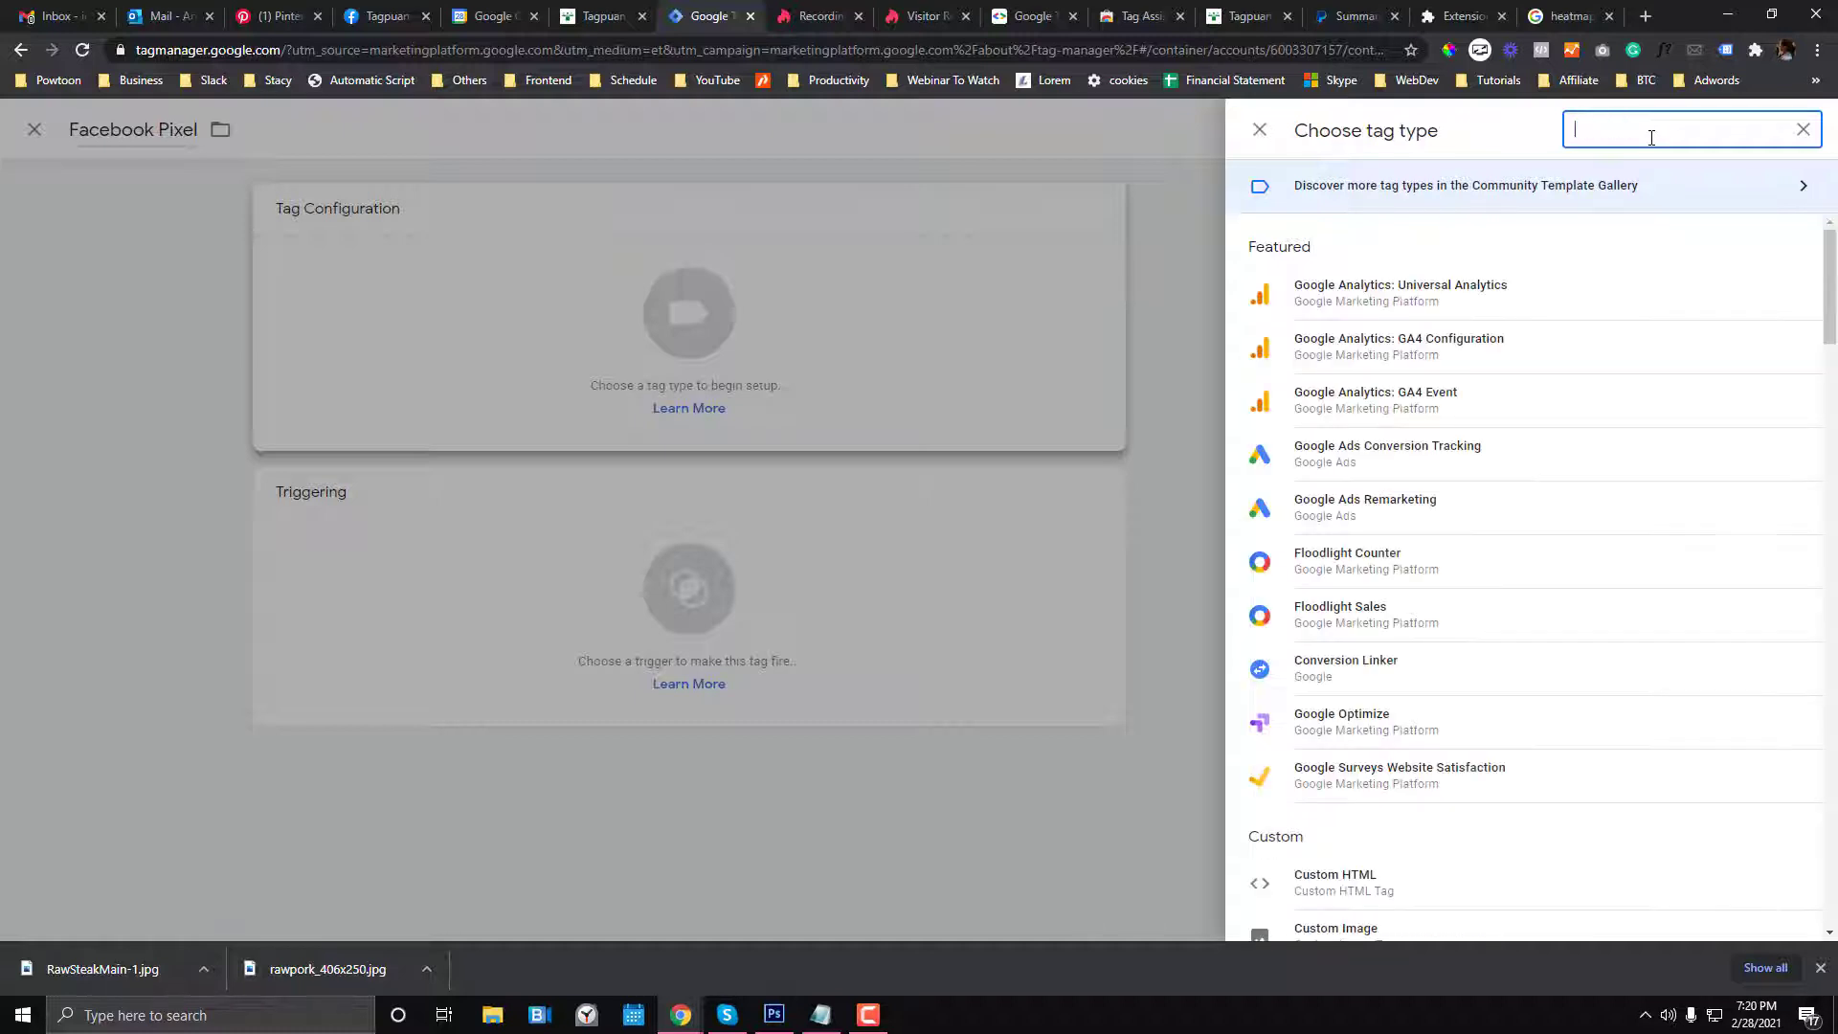
text(html)
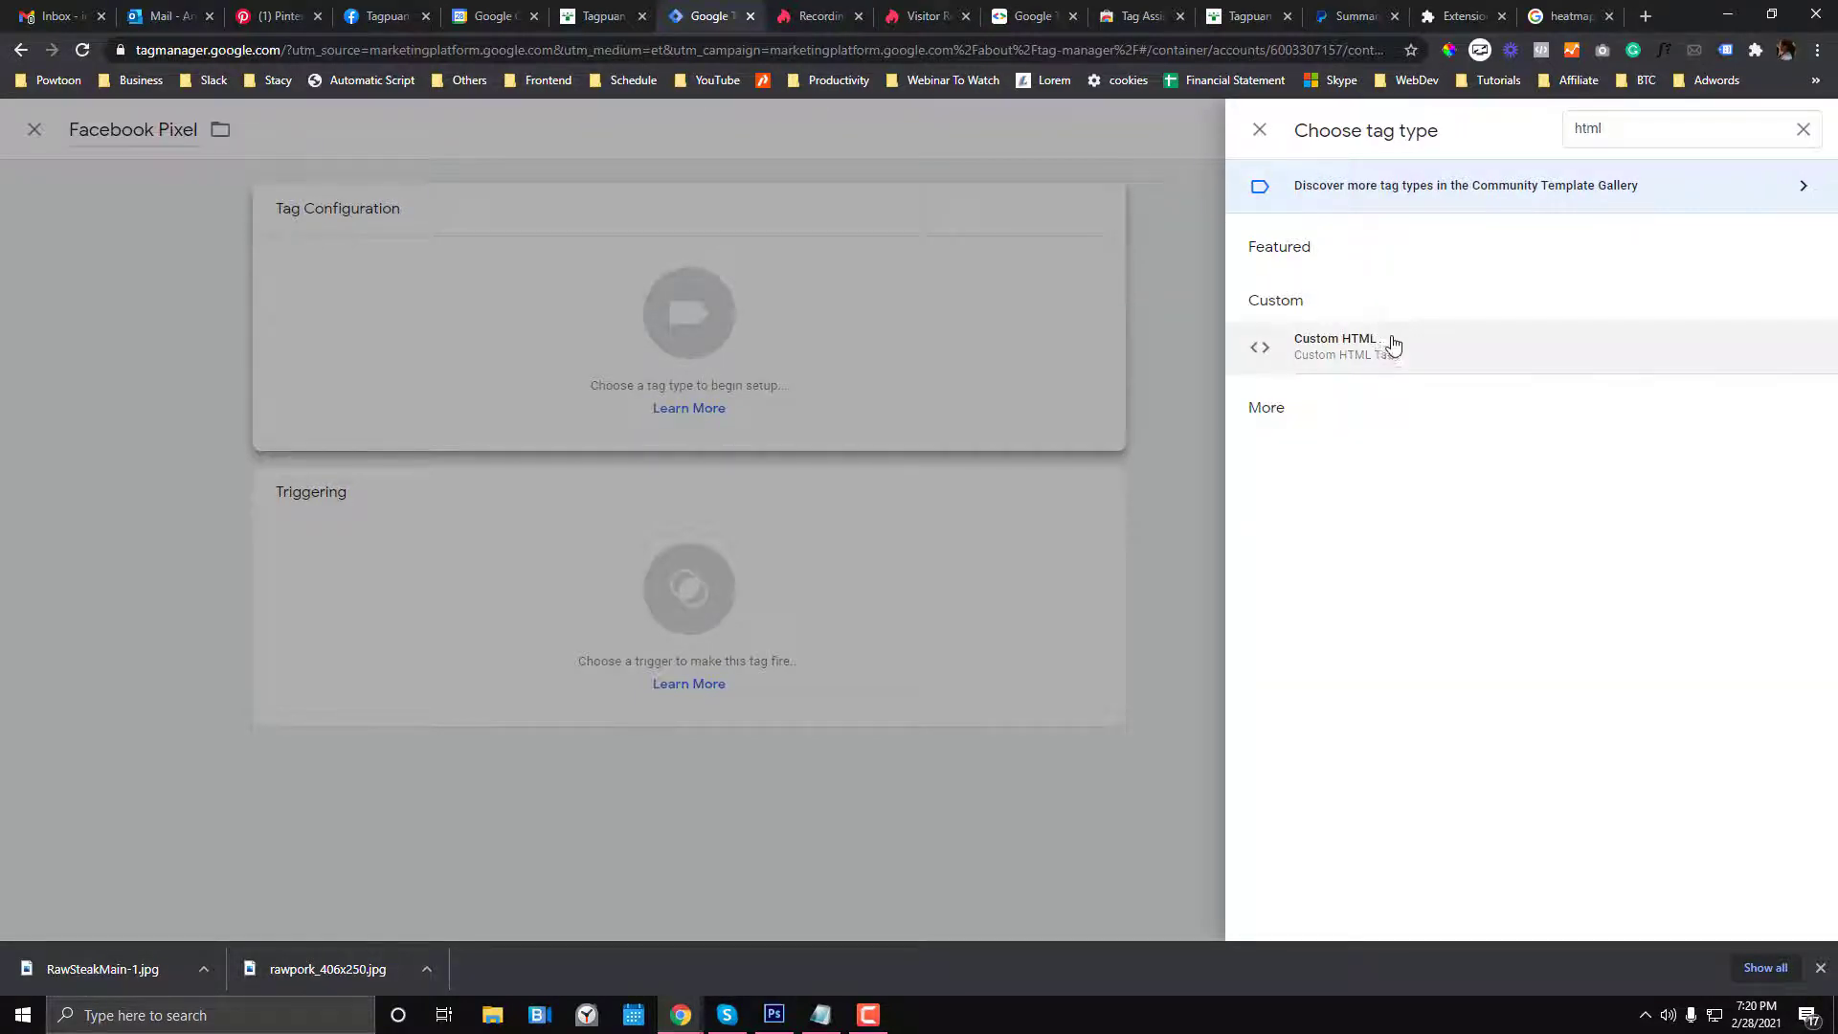
click(1384, 341)
click(804, 17)
- Search 'facebook business manager' and open the Business Manager Overview - Facebook result
text(facebo)
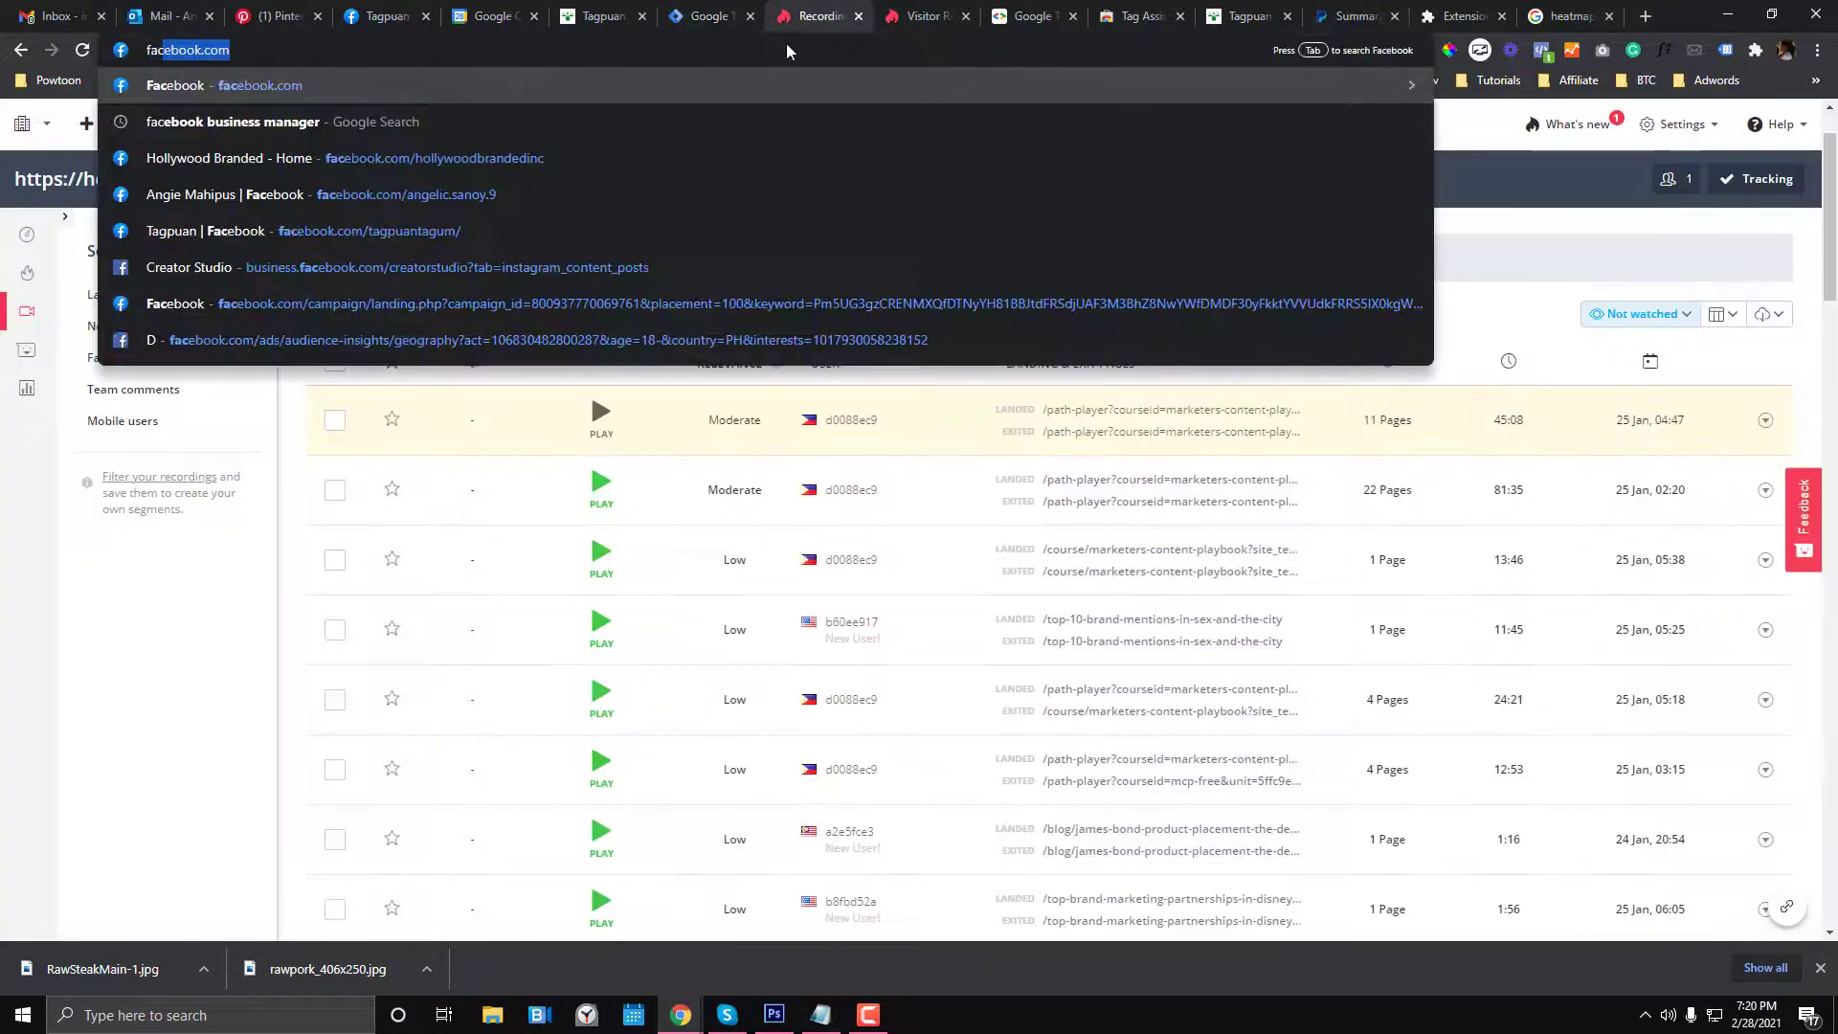
text(ok busin)
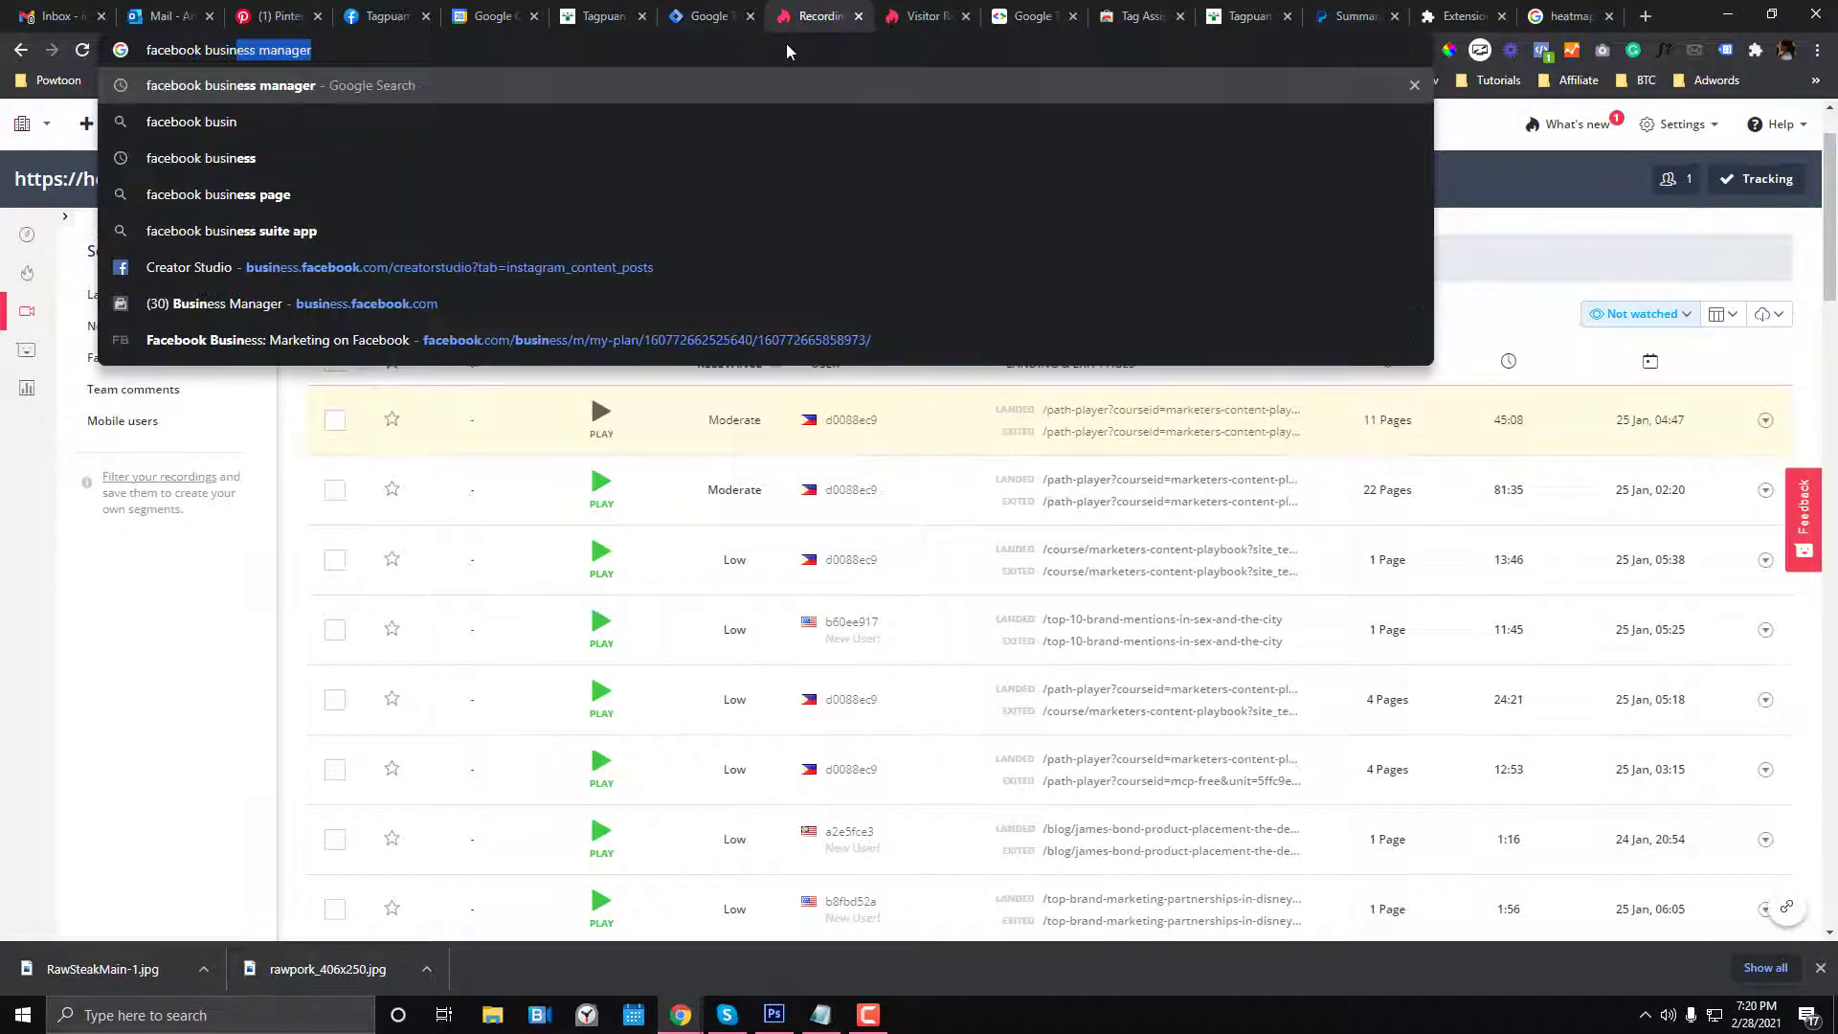
key(Return)
click(577, 8)
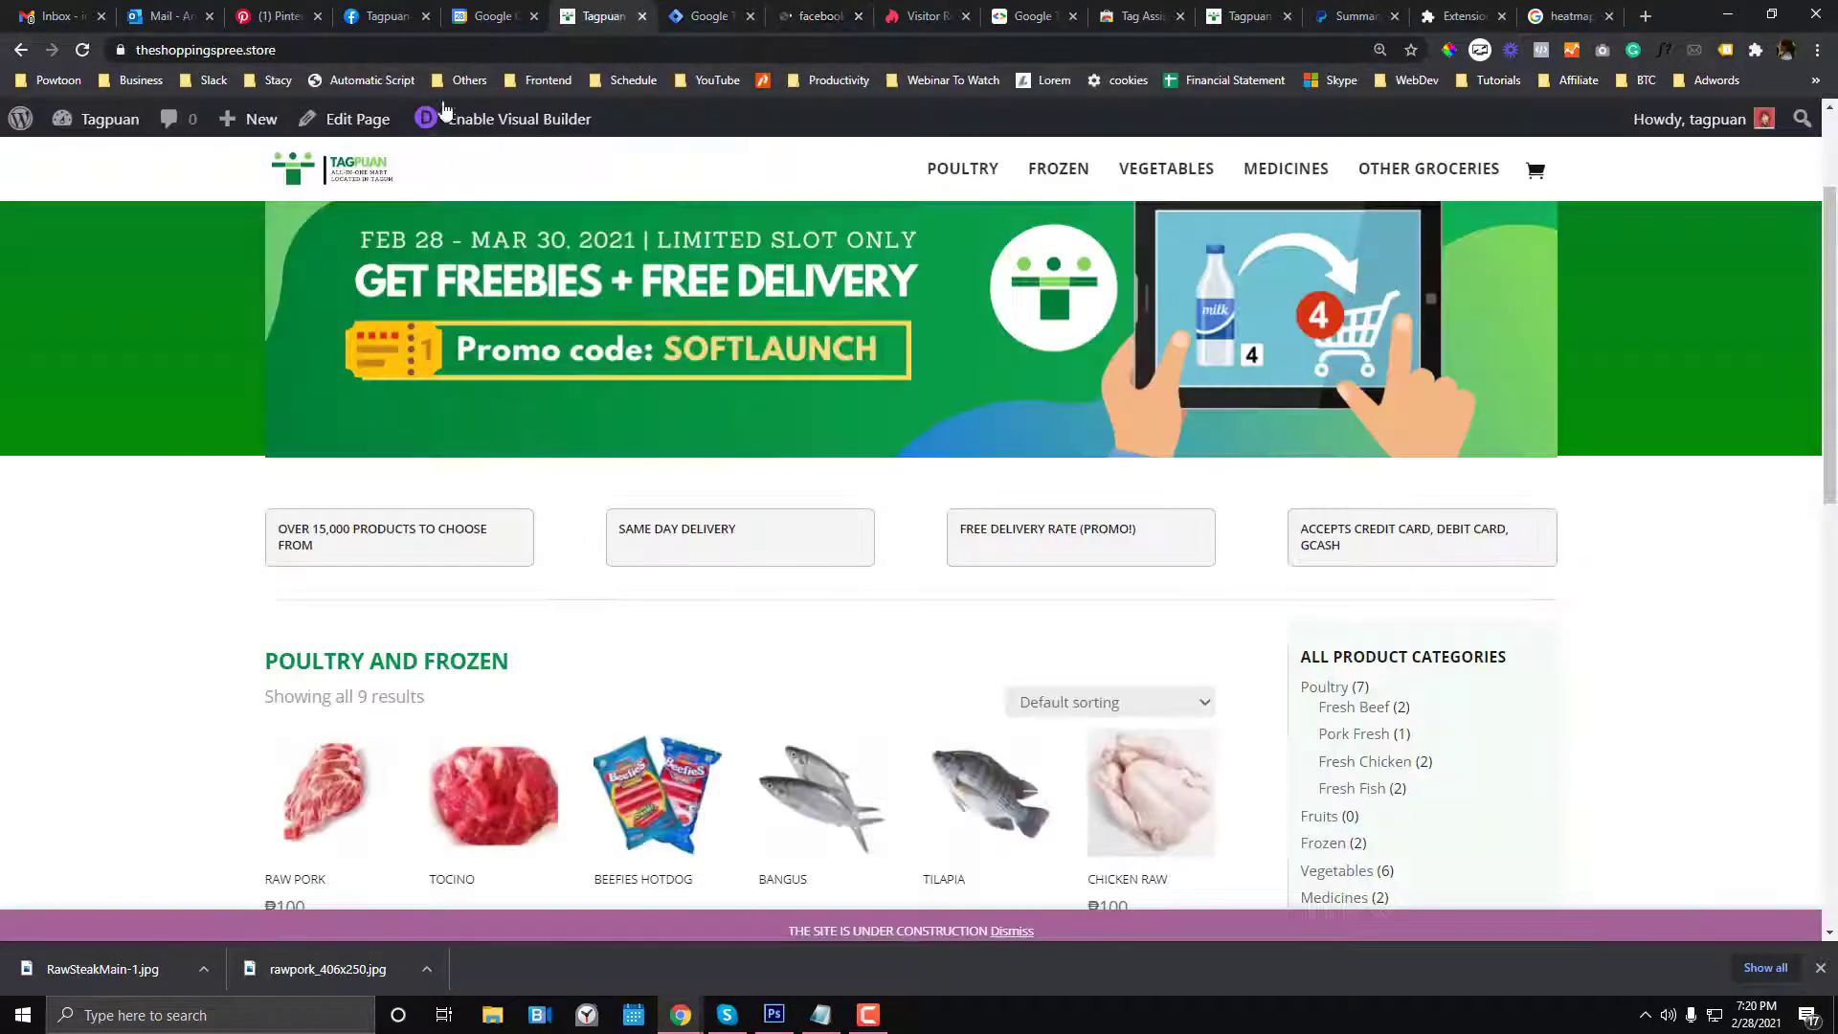
click(822, 10)
click(419, 289)
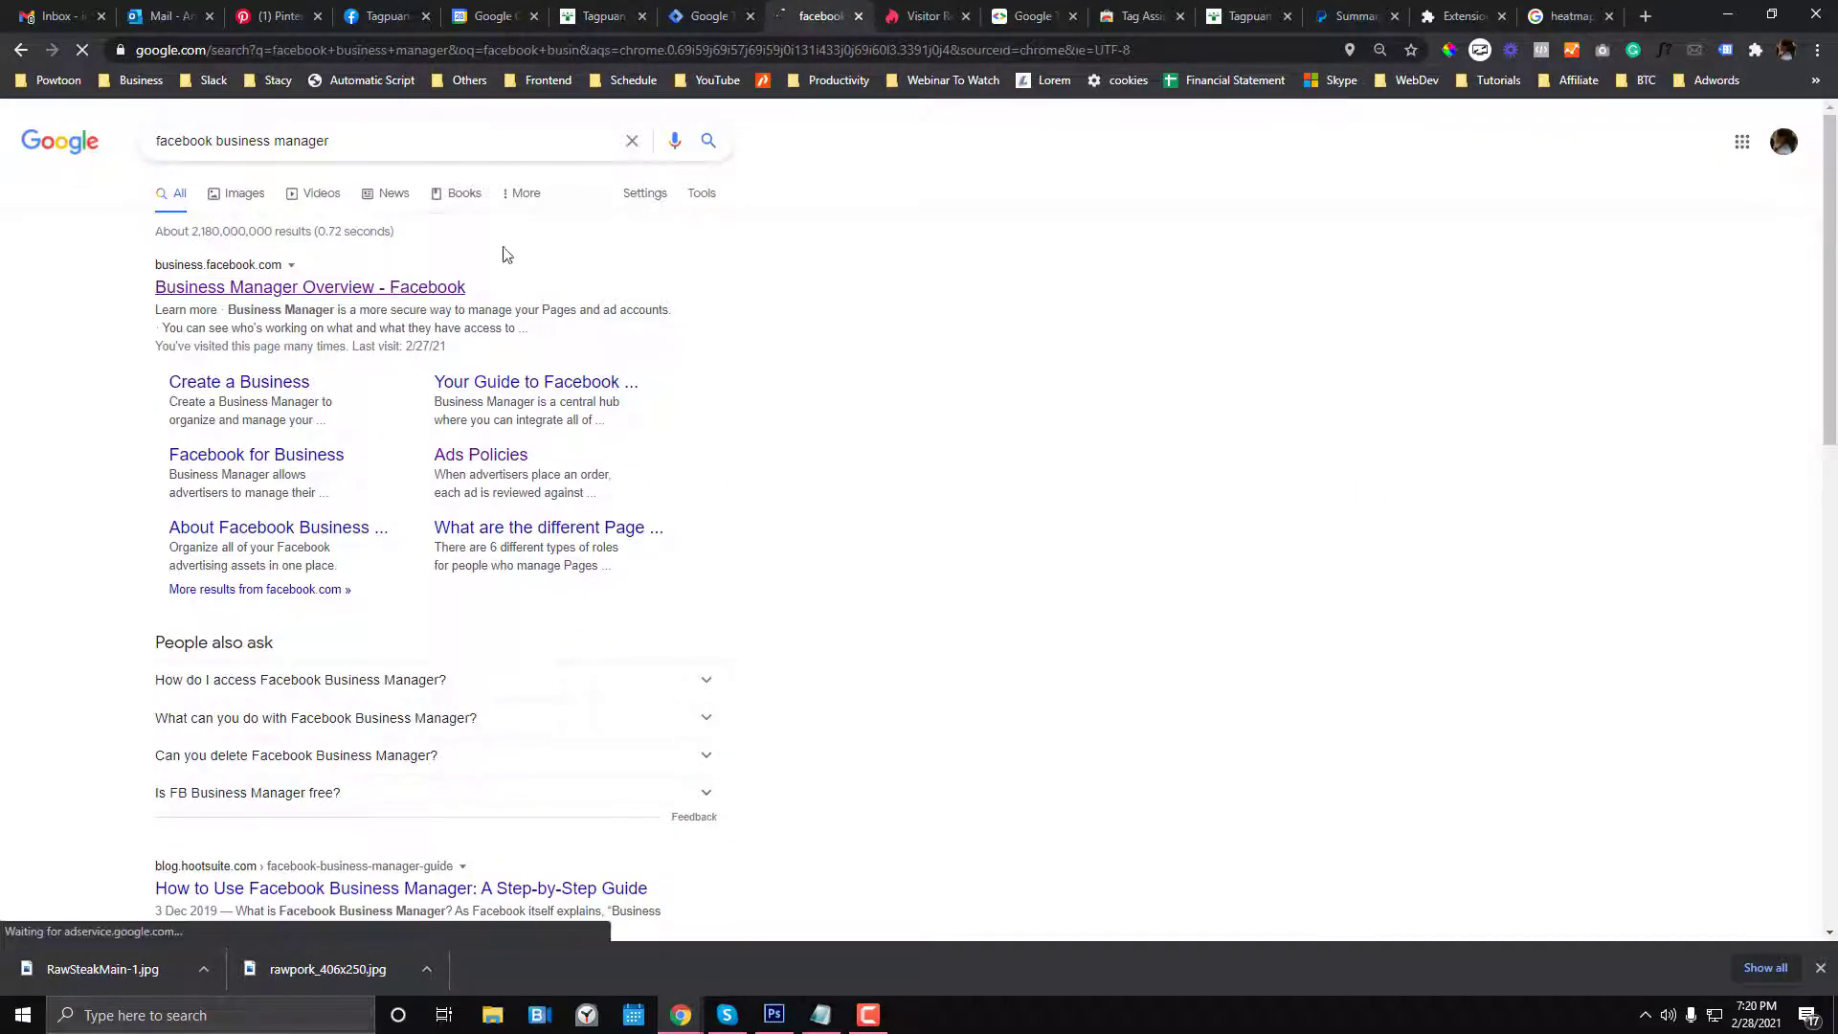
click(587, 10)
click(791, 9)
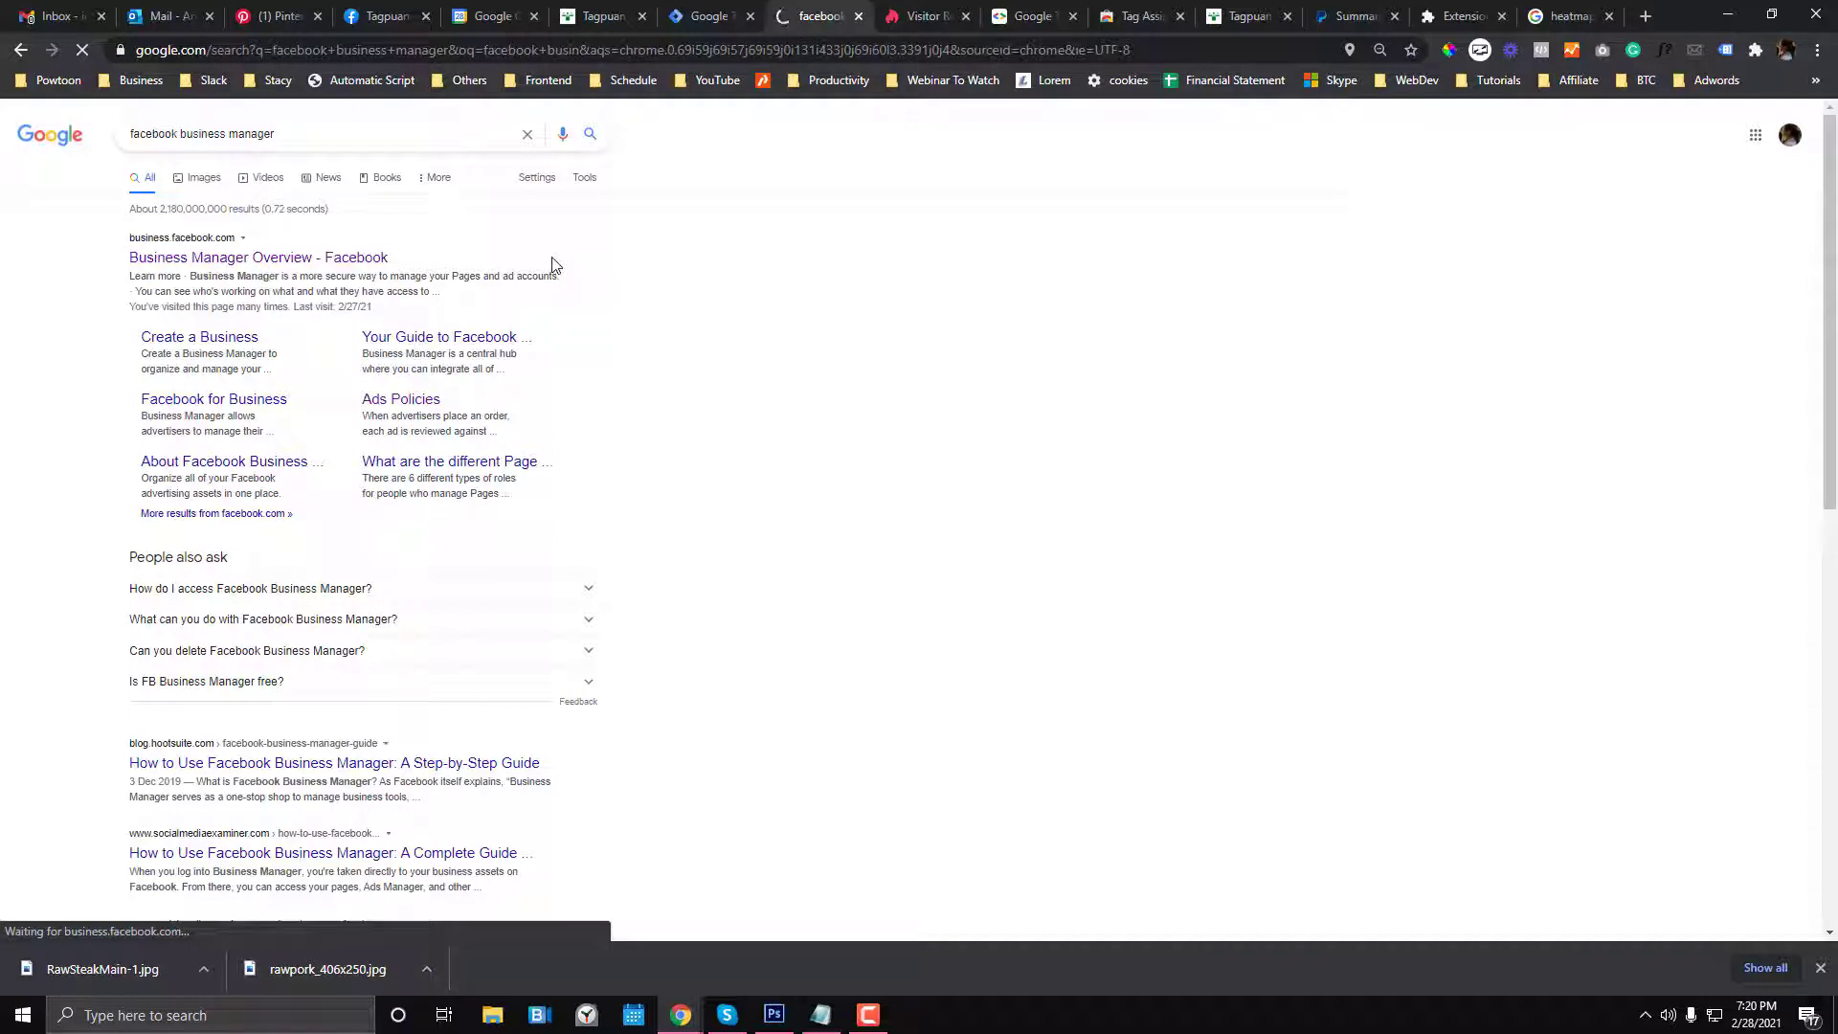
click(599, 9)
click(706, 10)
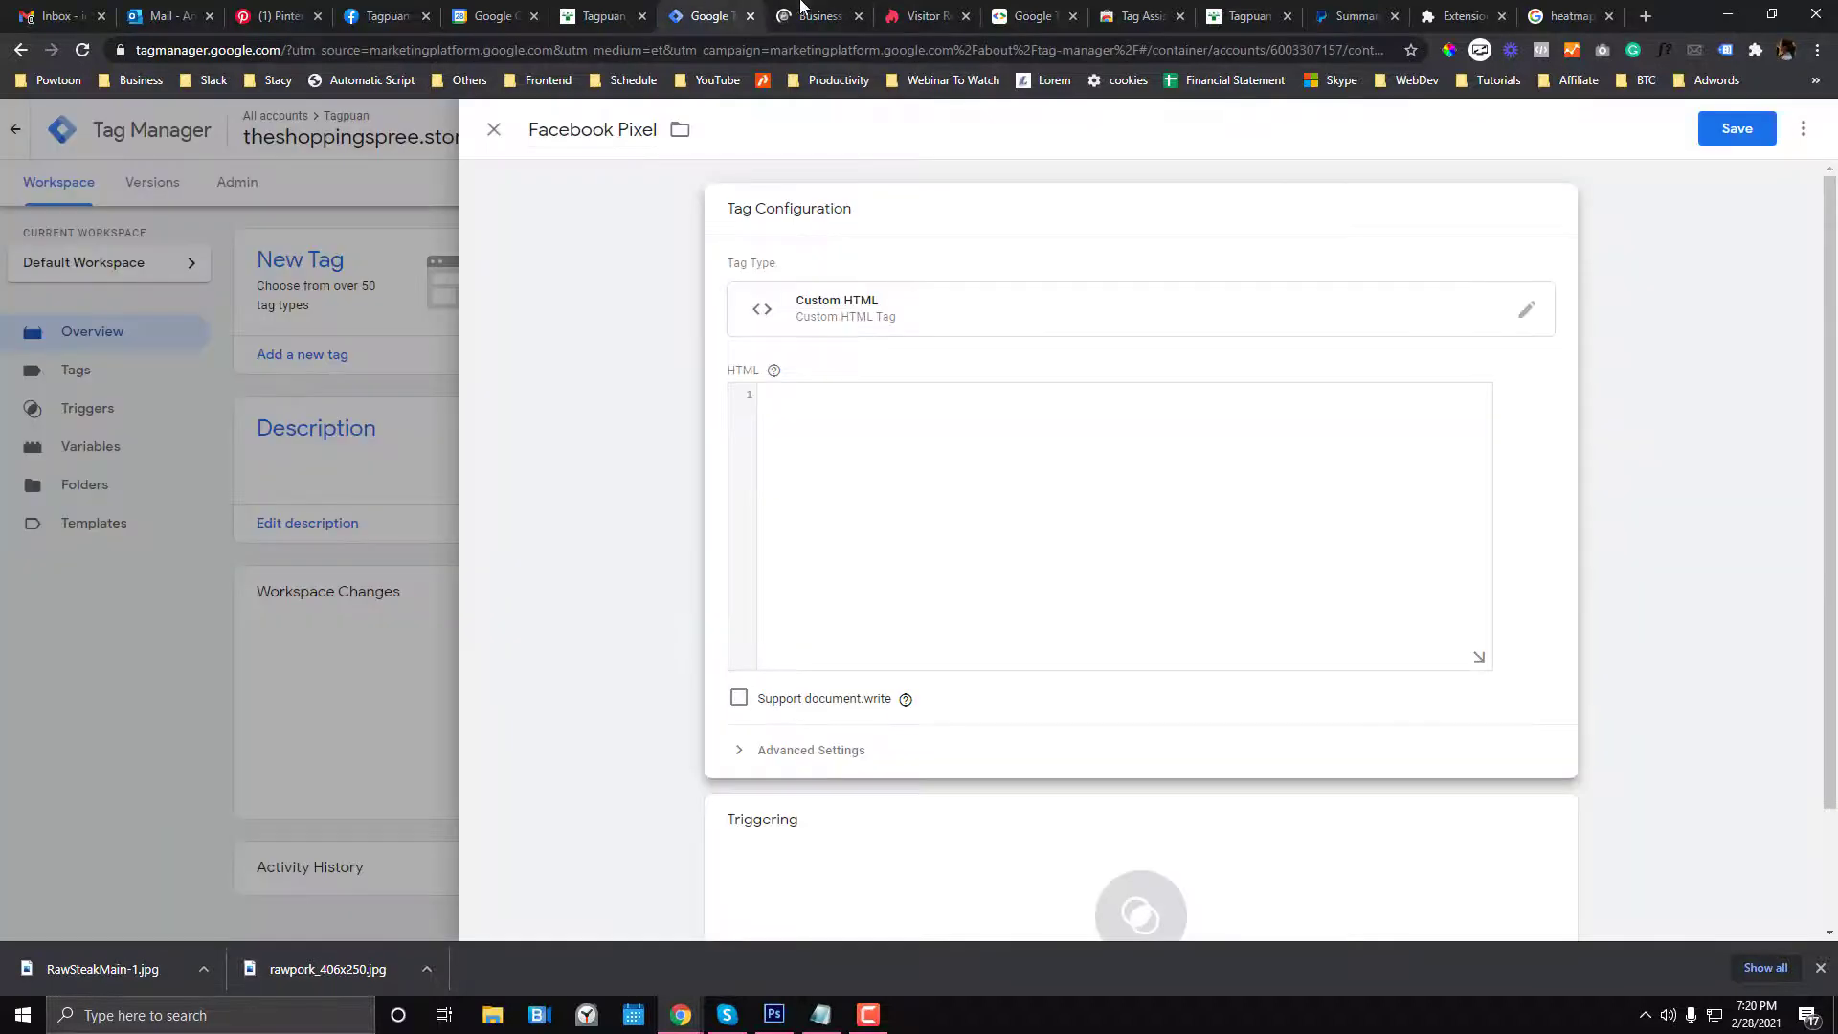
click(813, 9)
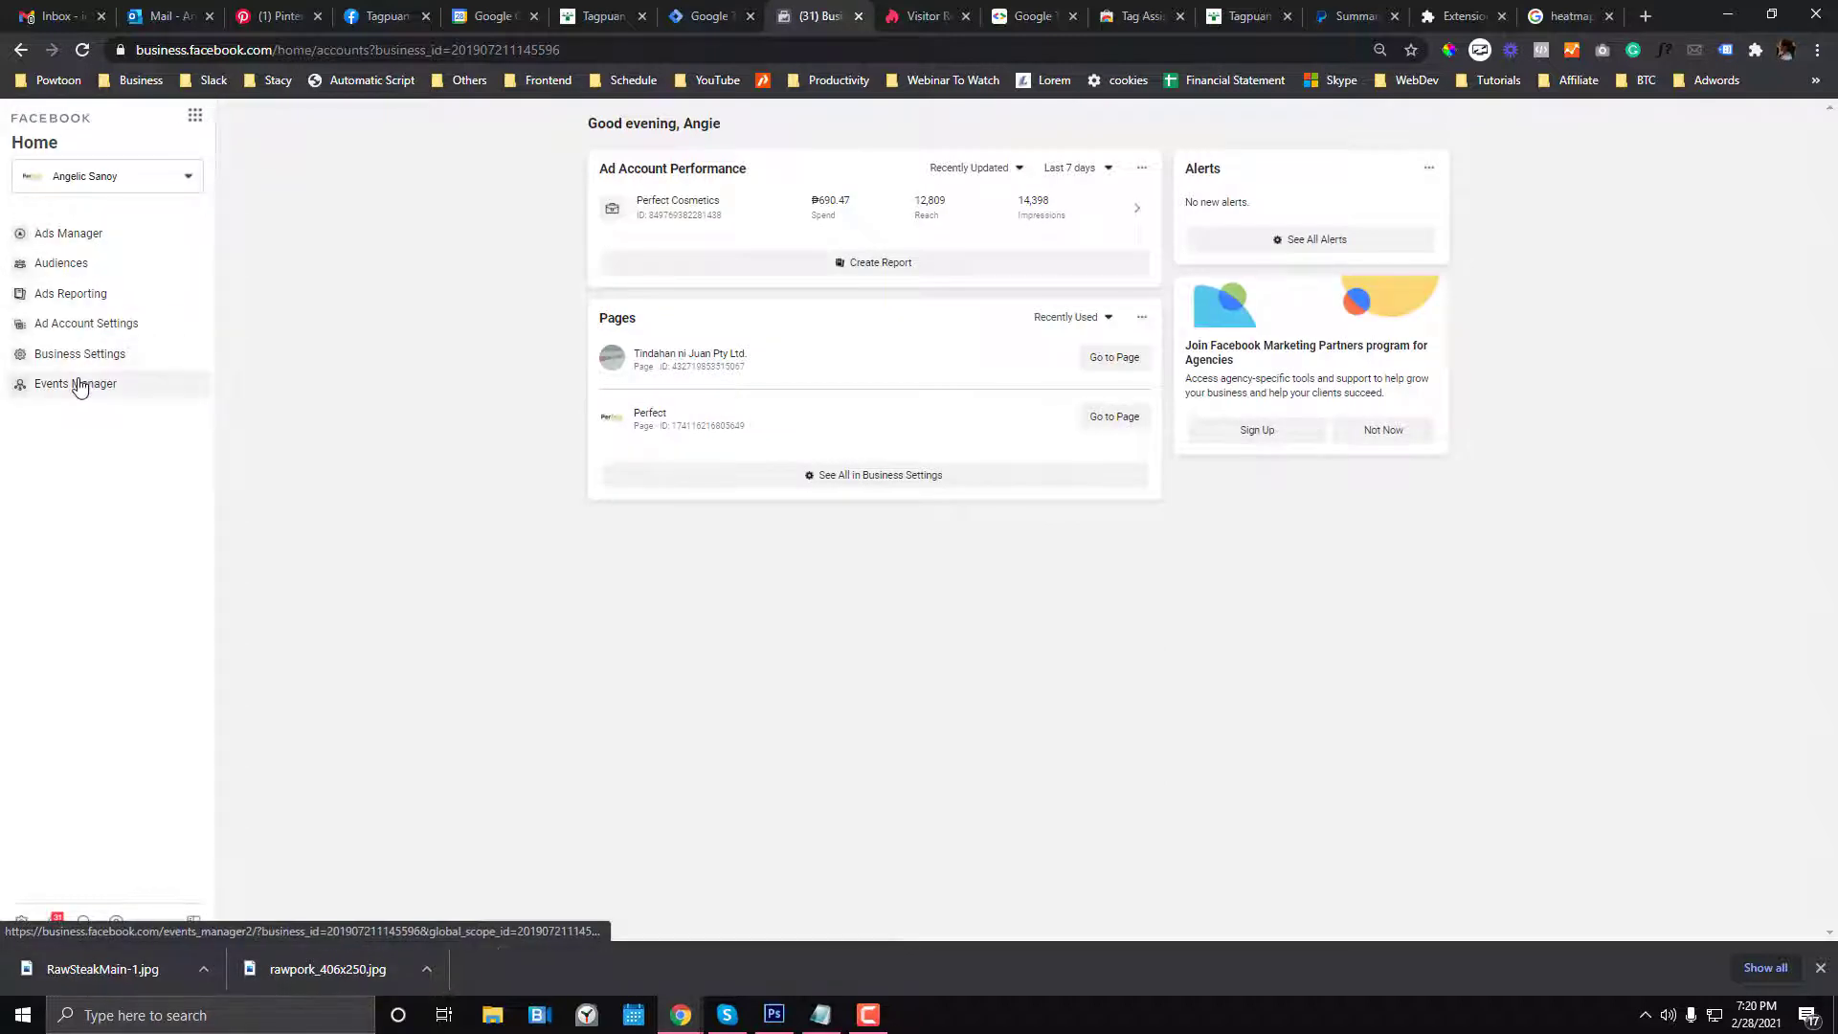
- In Events Manager, connect a new Web data source using Facebook Pixel
click(76, 382)
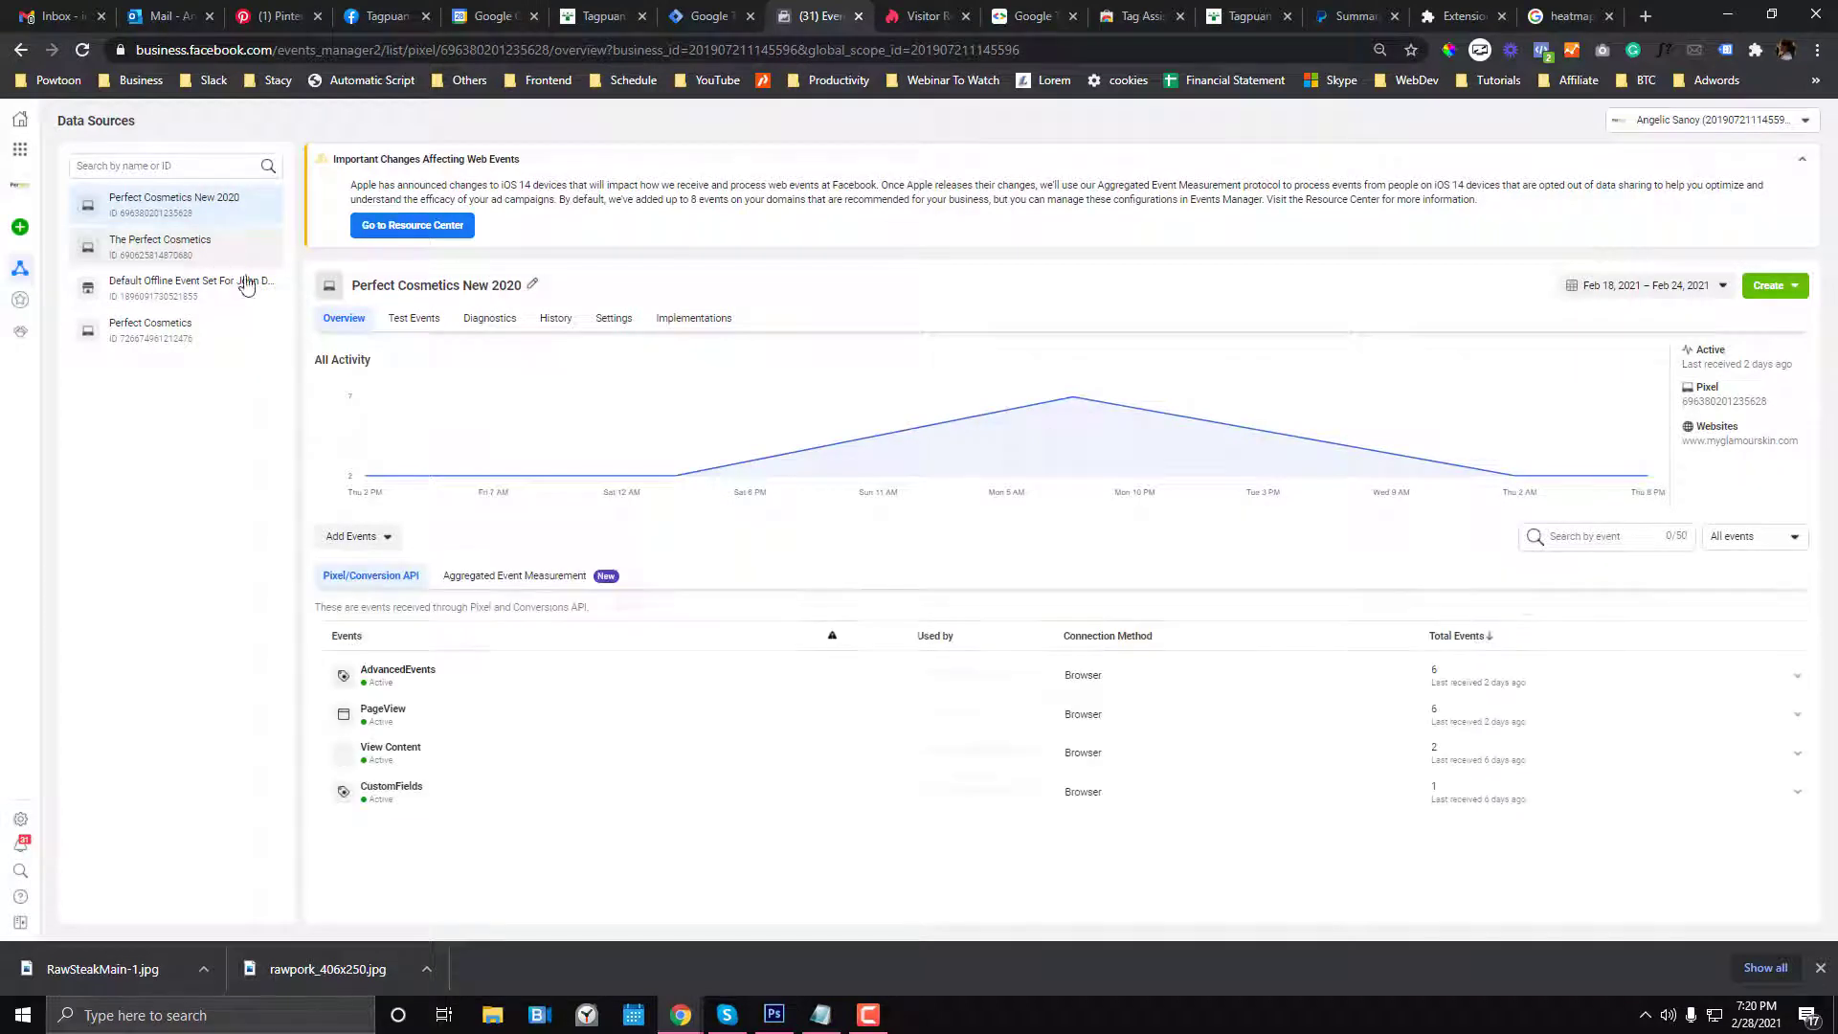
mouse_move(24, 251)
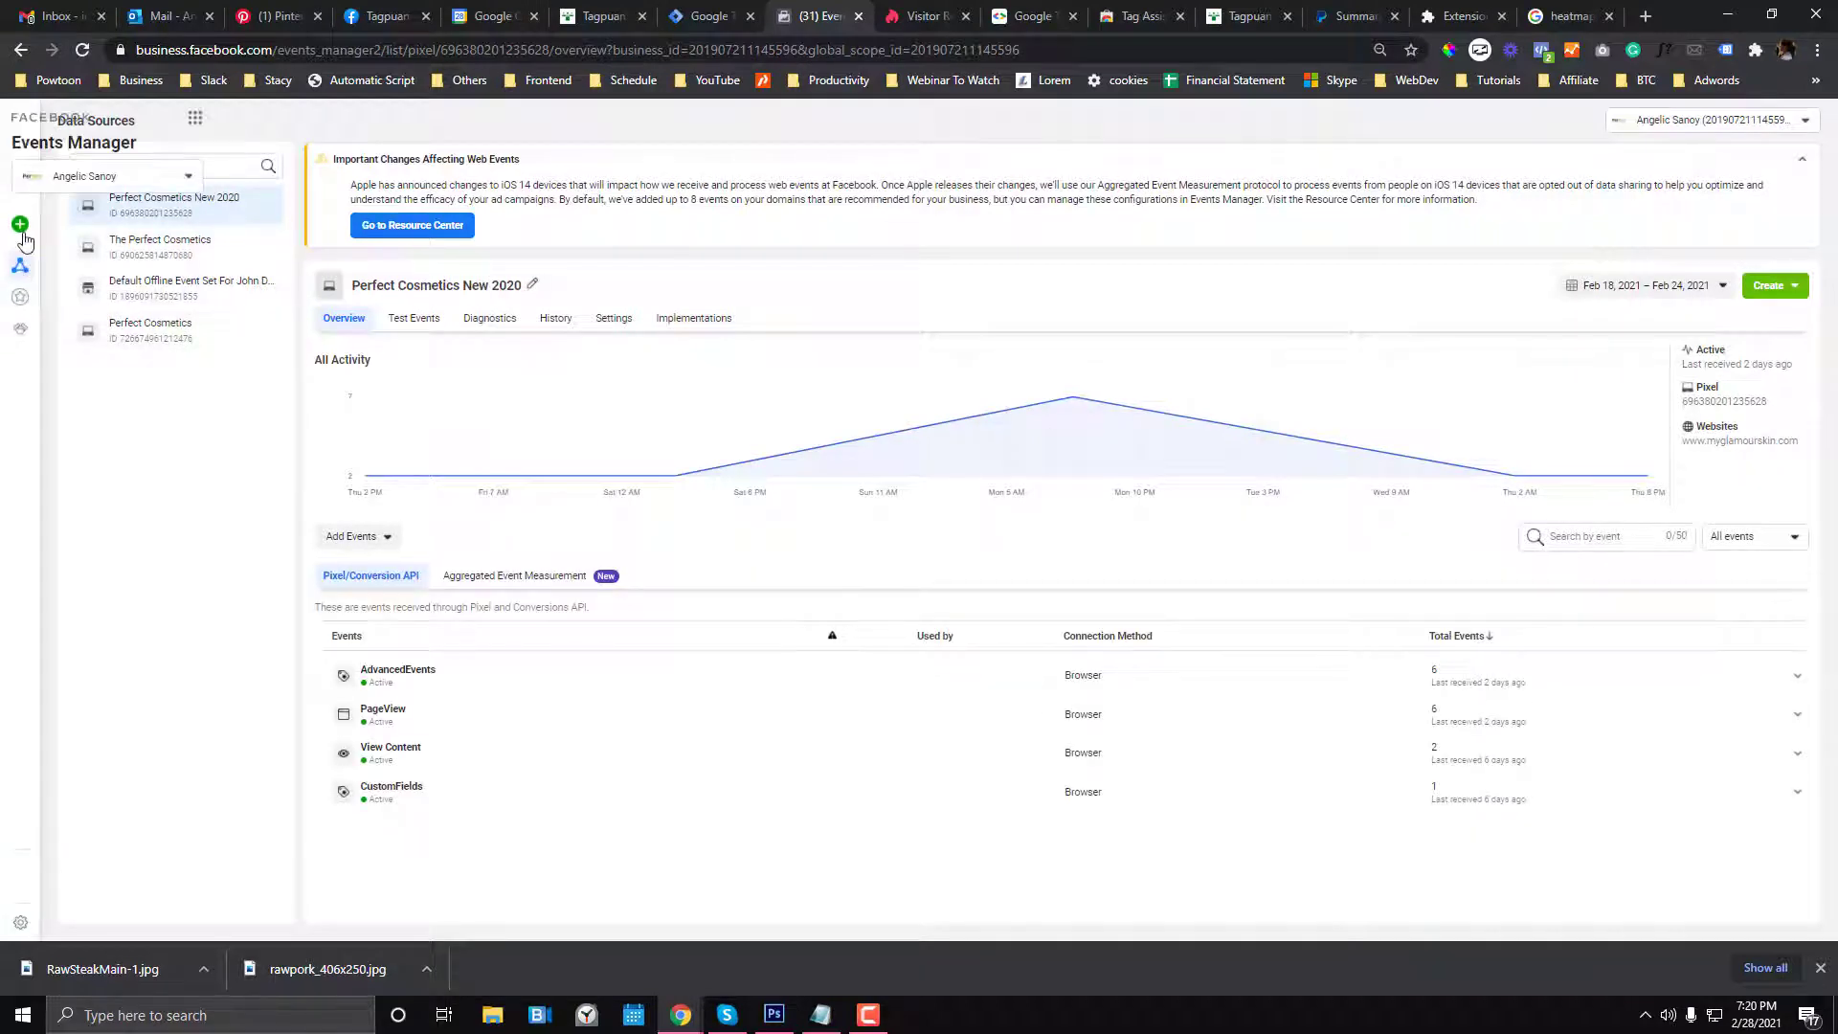
click(81, 224)
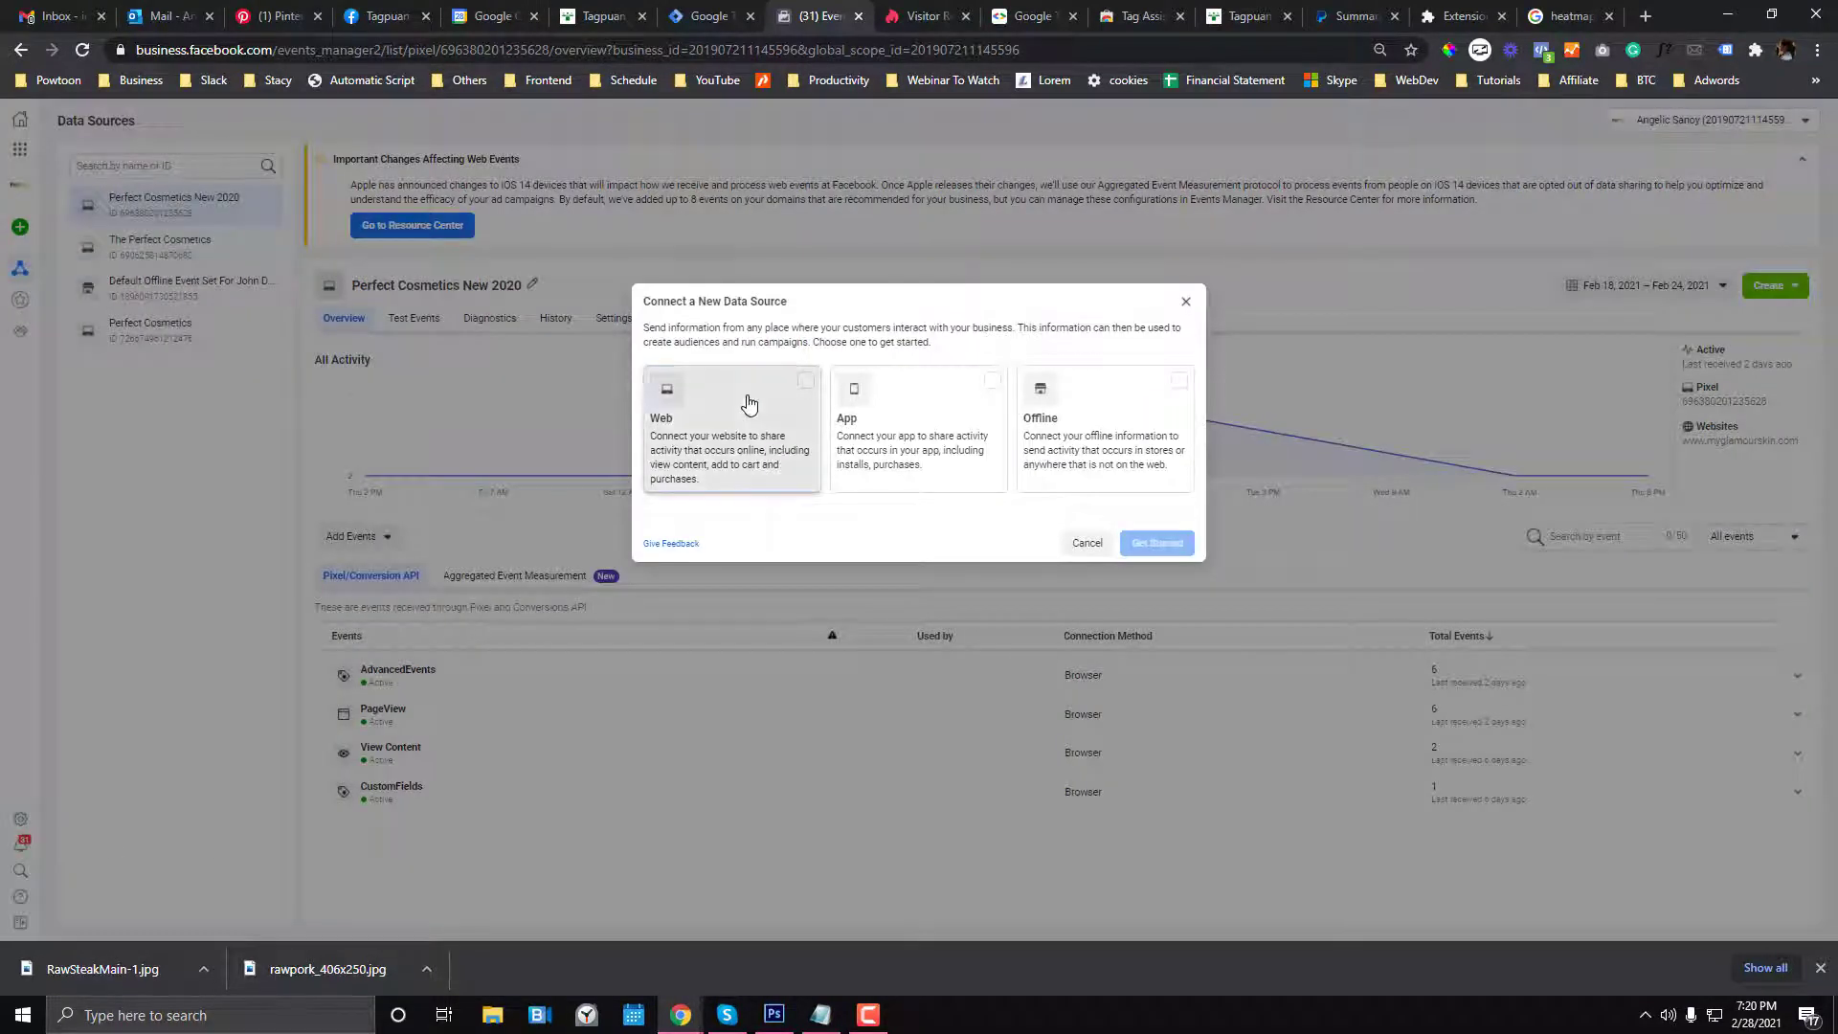
click(794, 435)
click(1137, 544)
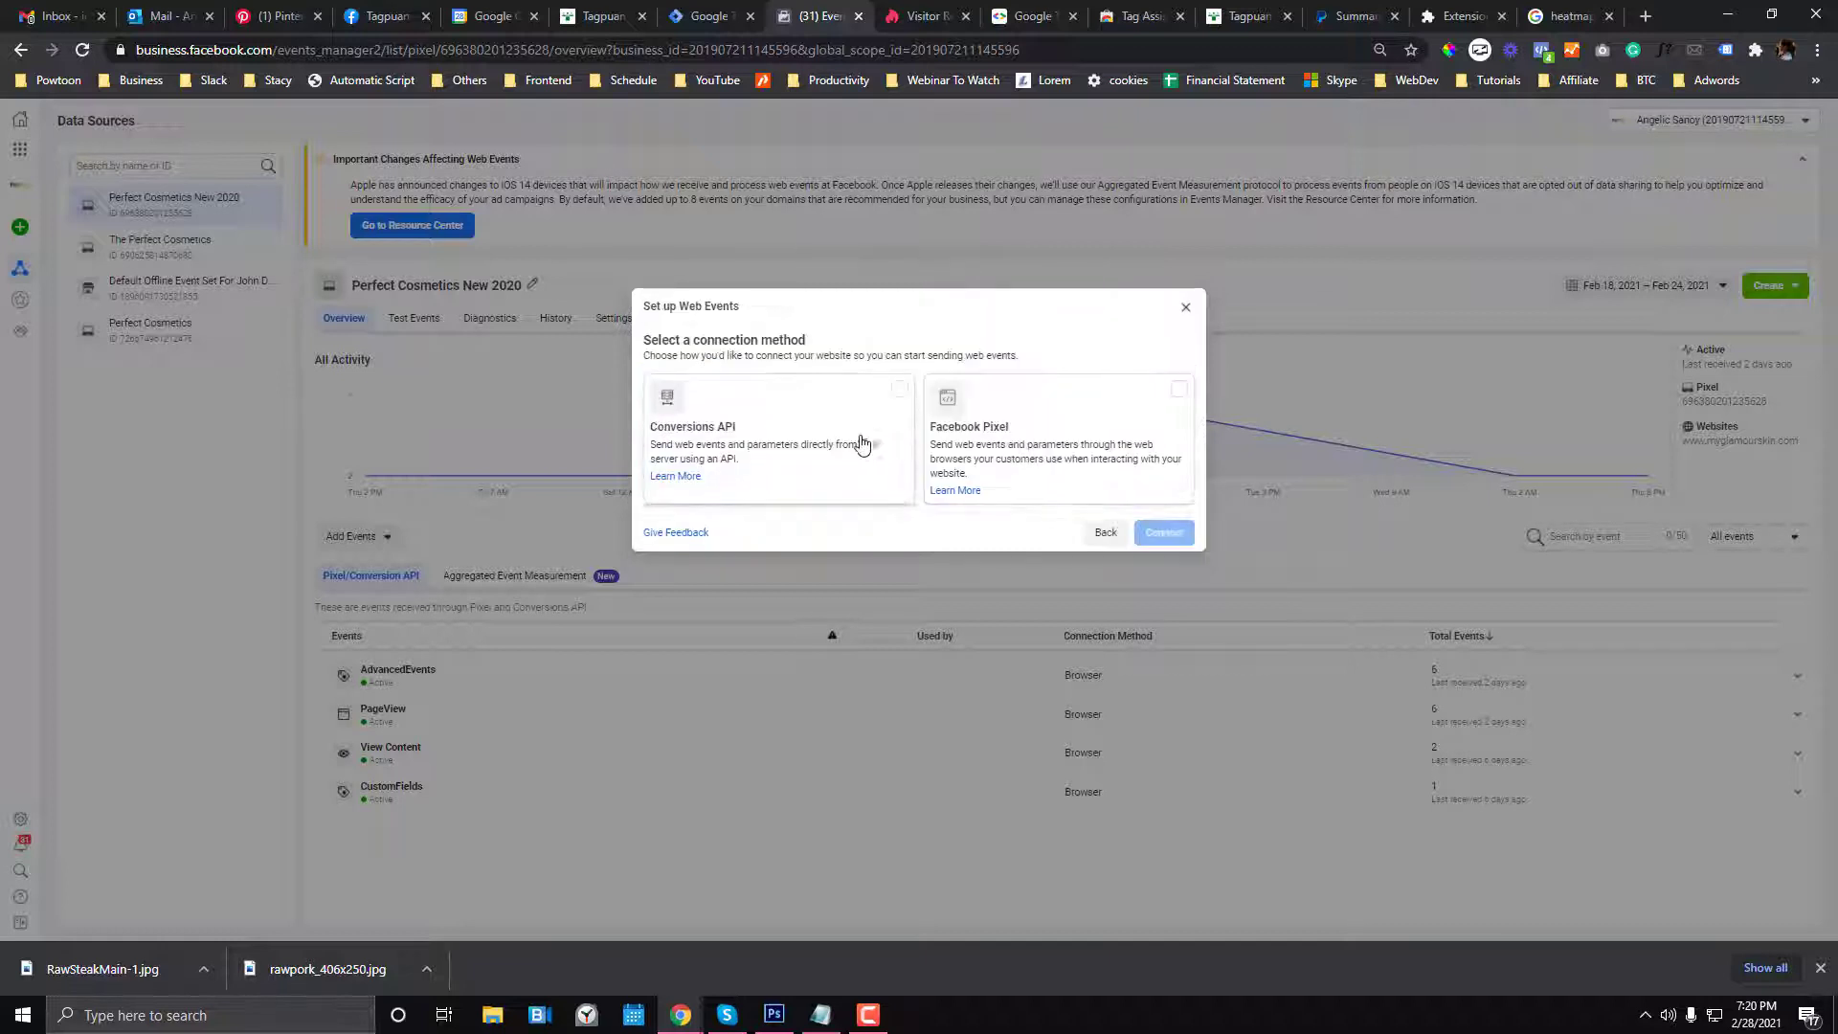
click(957, 431)
click(898, 392)
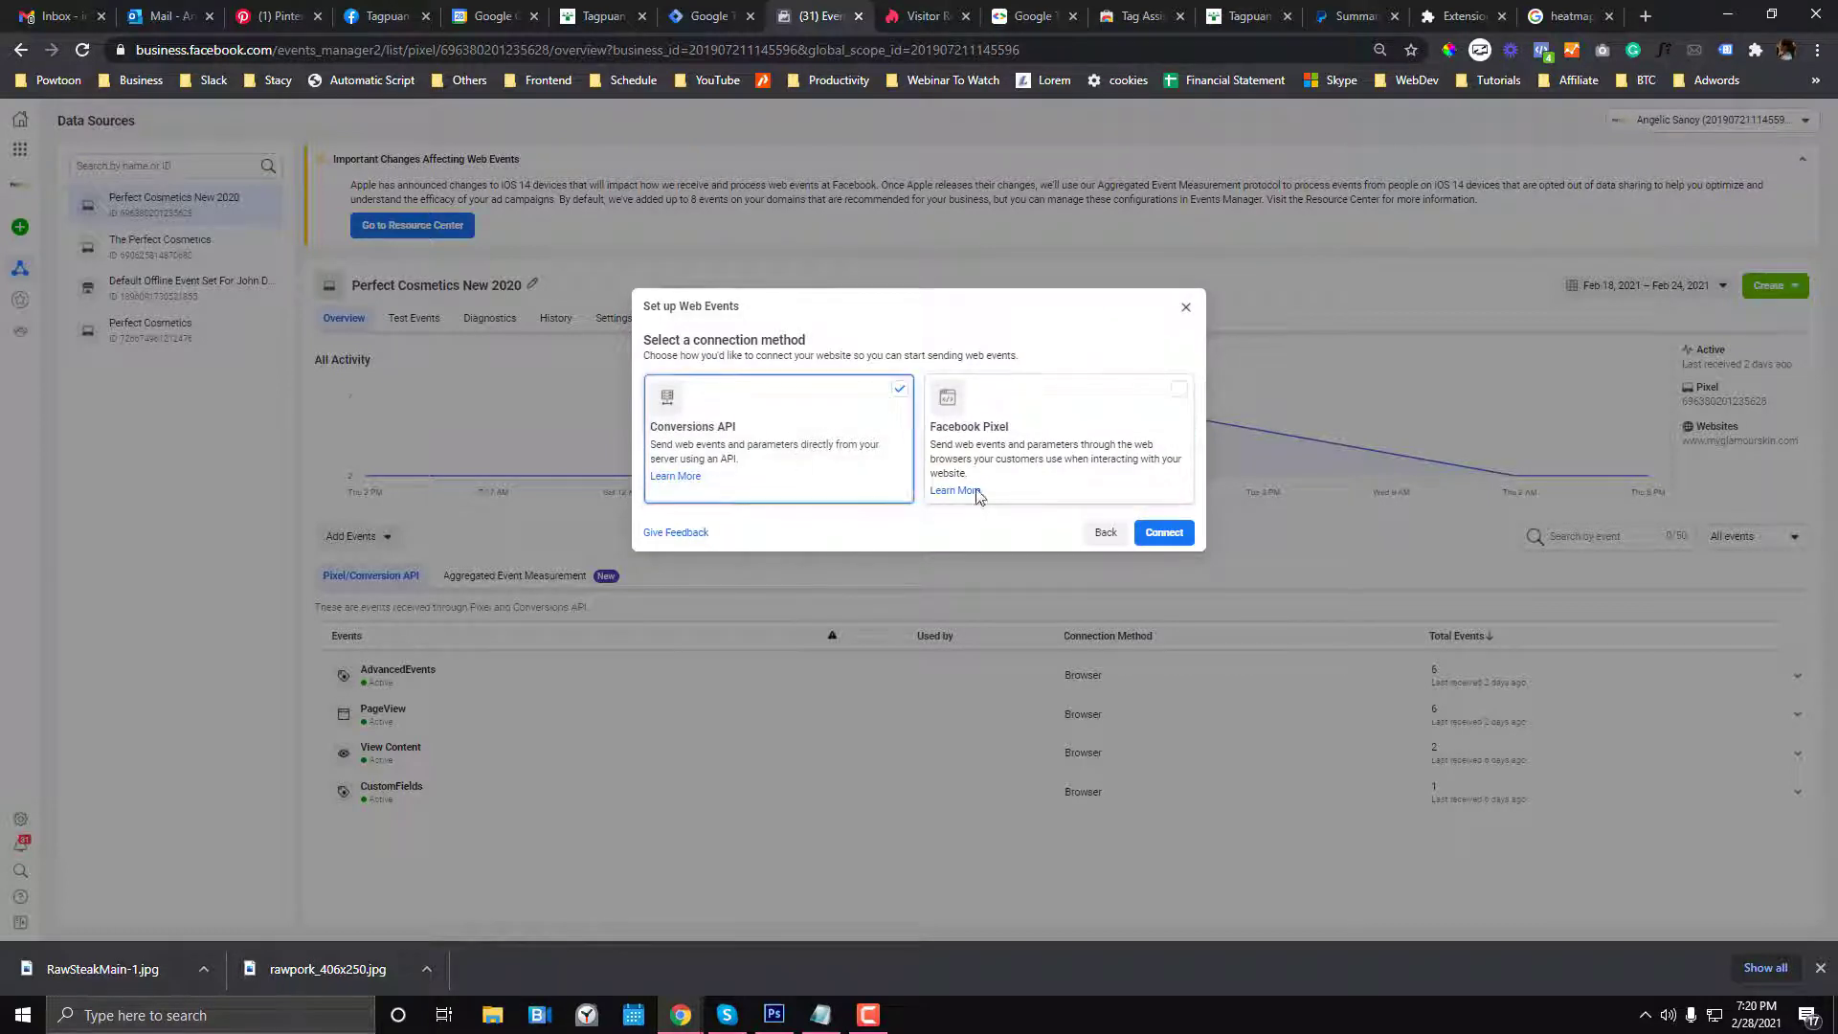
click(1176, 394)
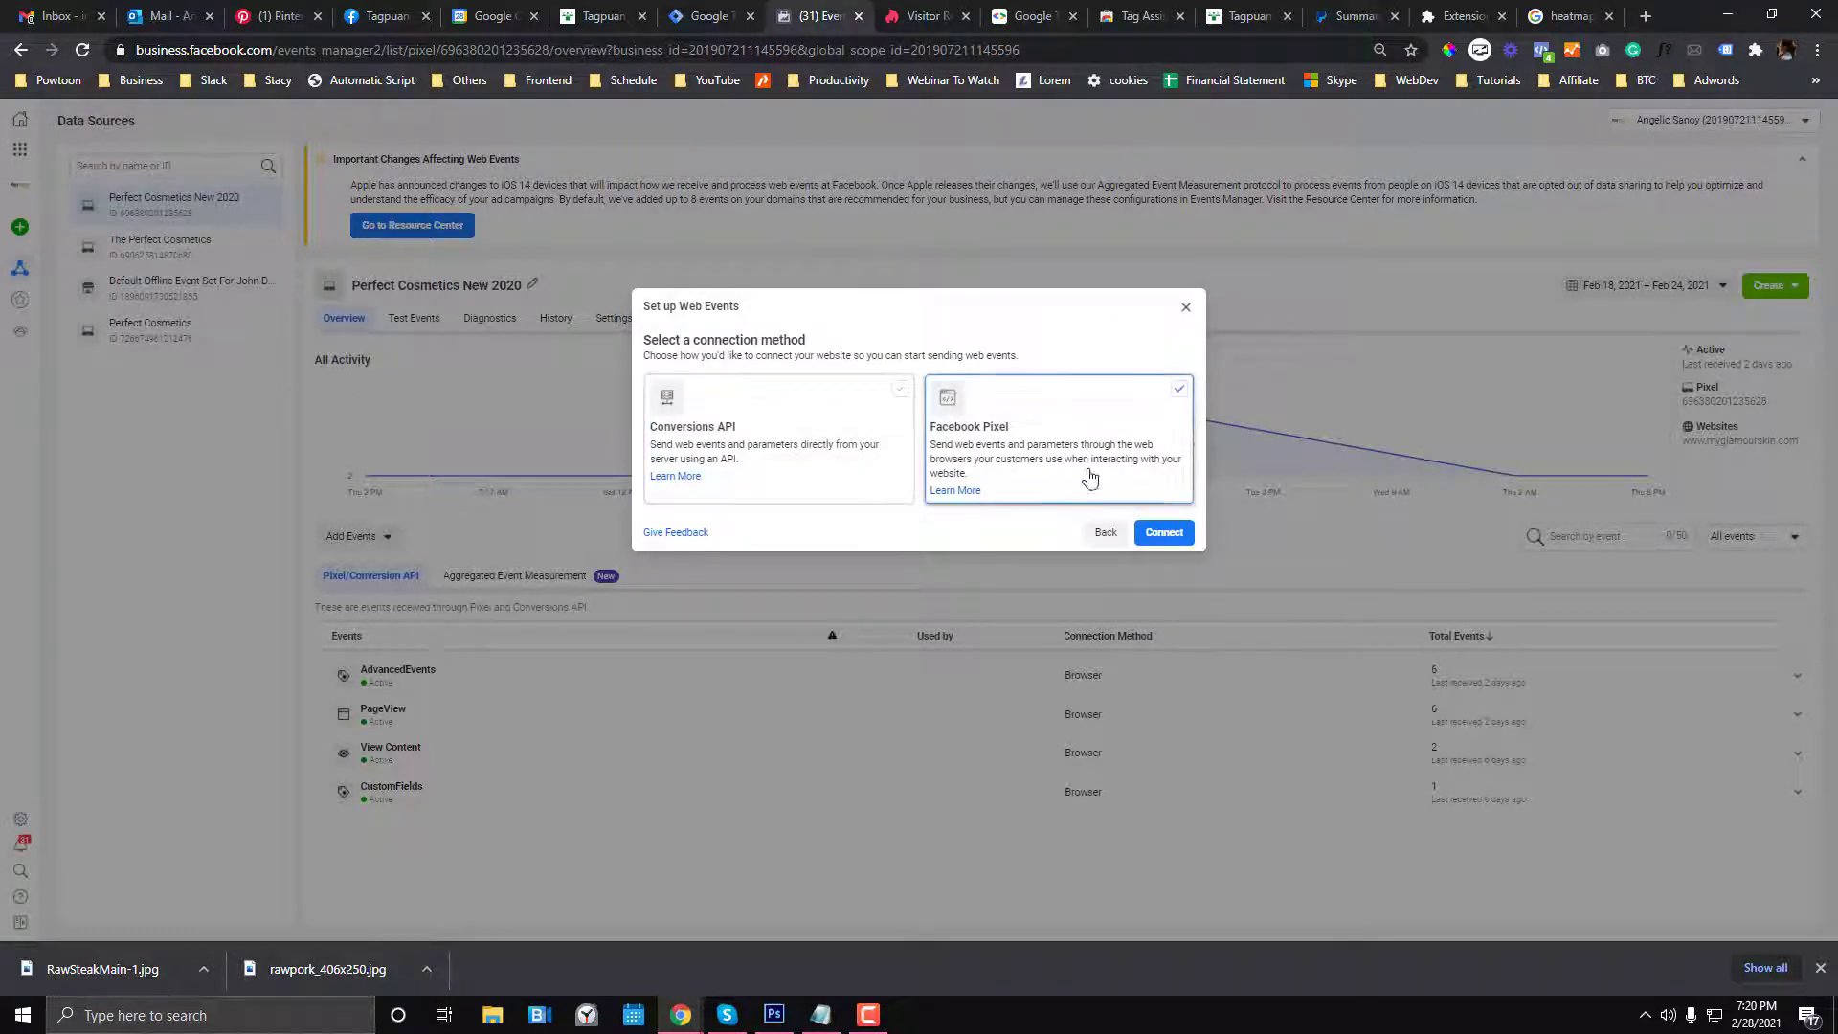
click(1159, 534)
- Name the pixel Tagpuan, paste the store's website address, and confirm
click(846, 436)
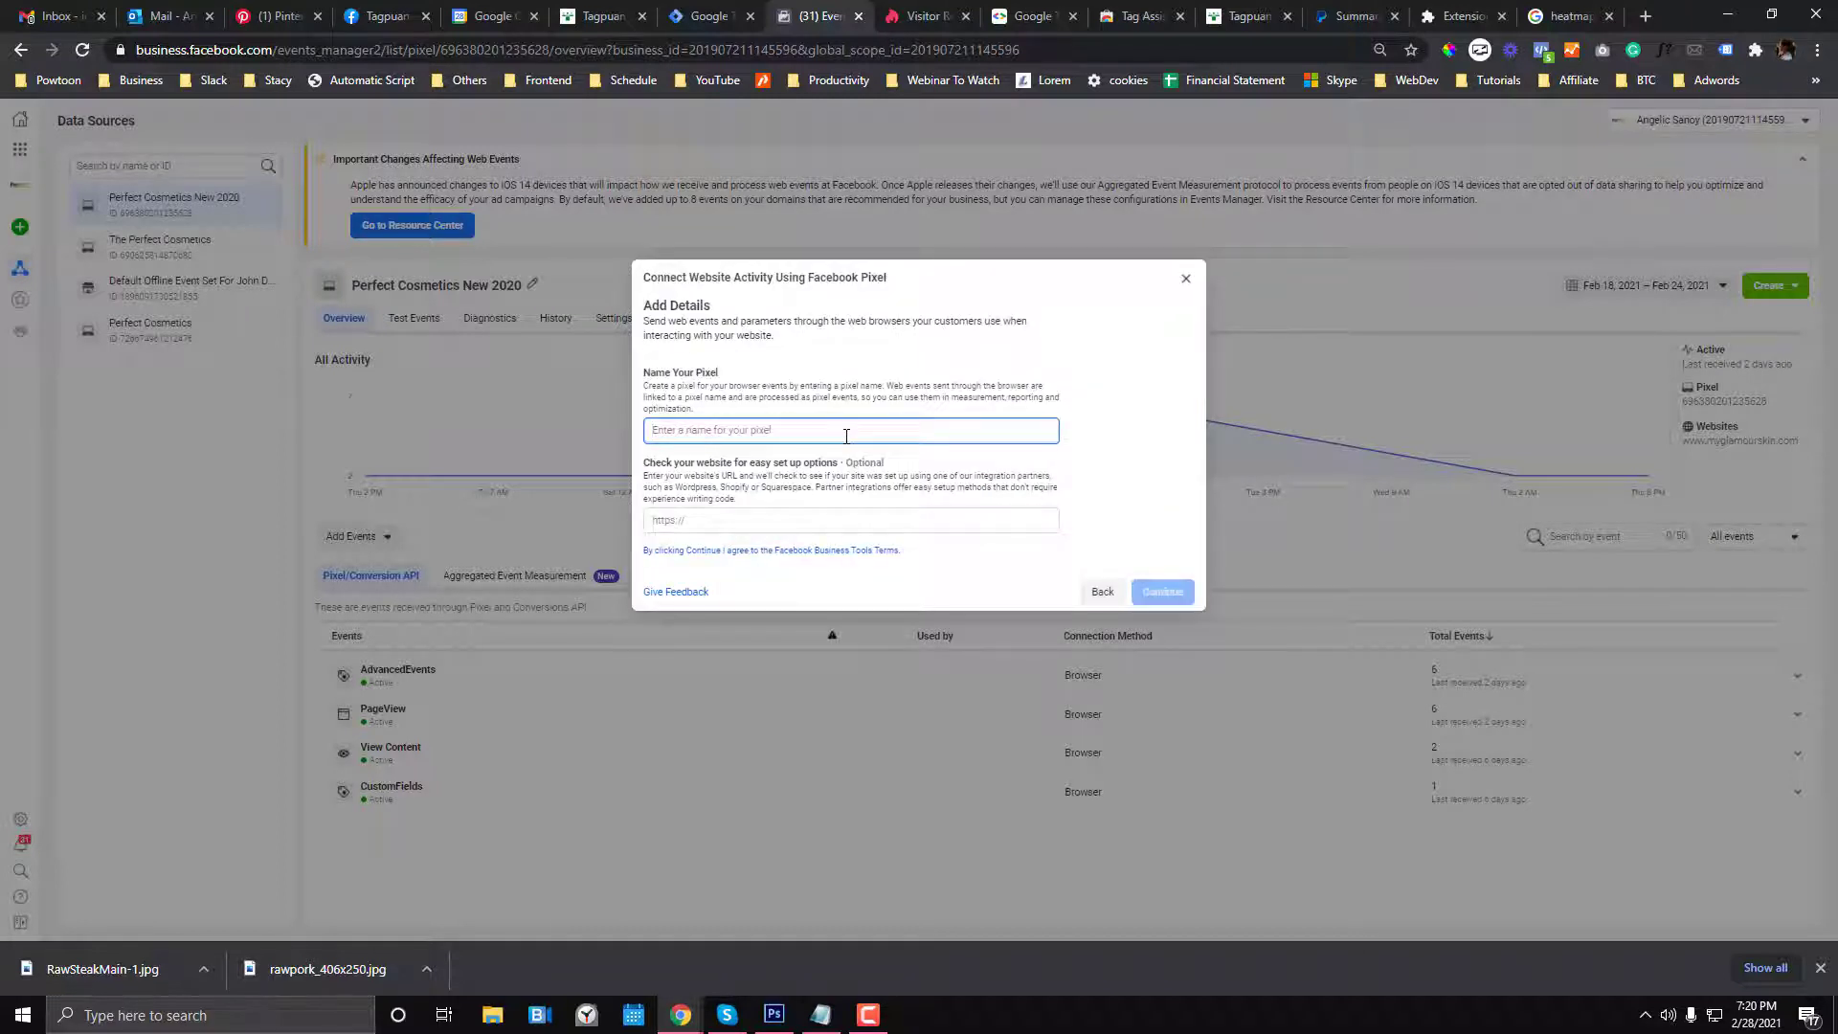
text(Tagpuan)
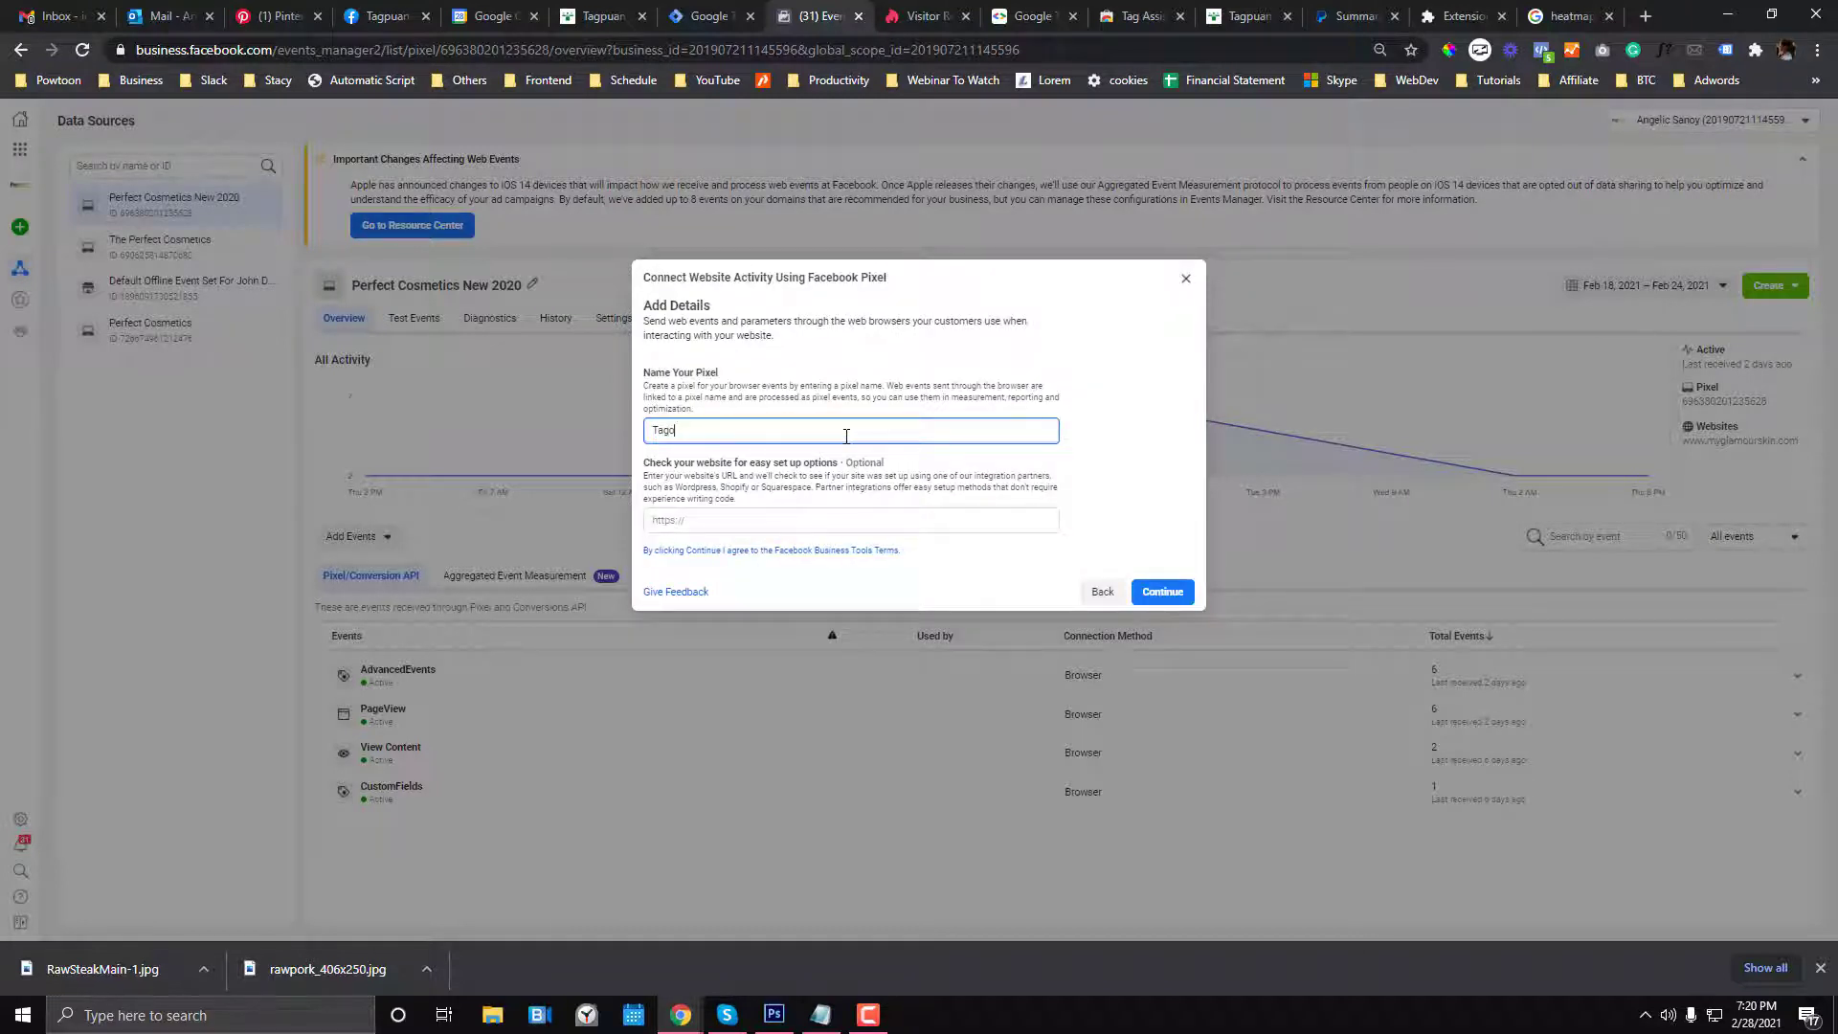
click(756, 517)
click(594, 14)
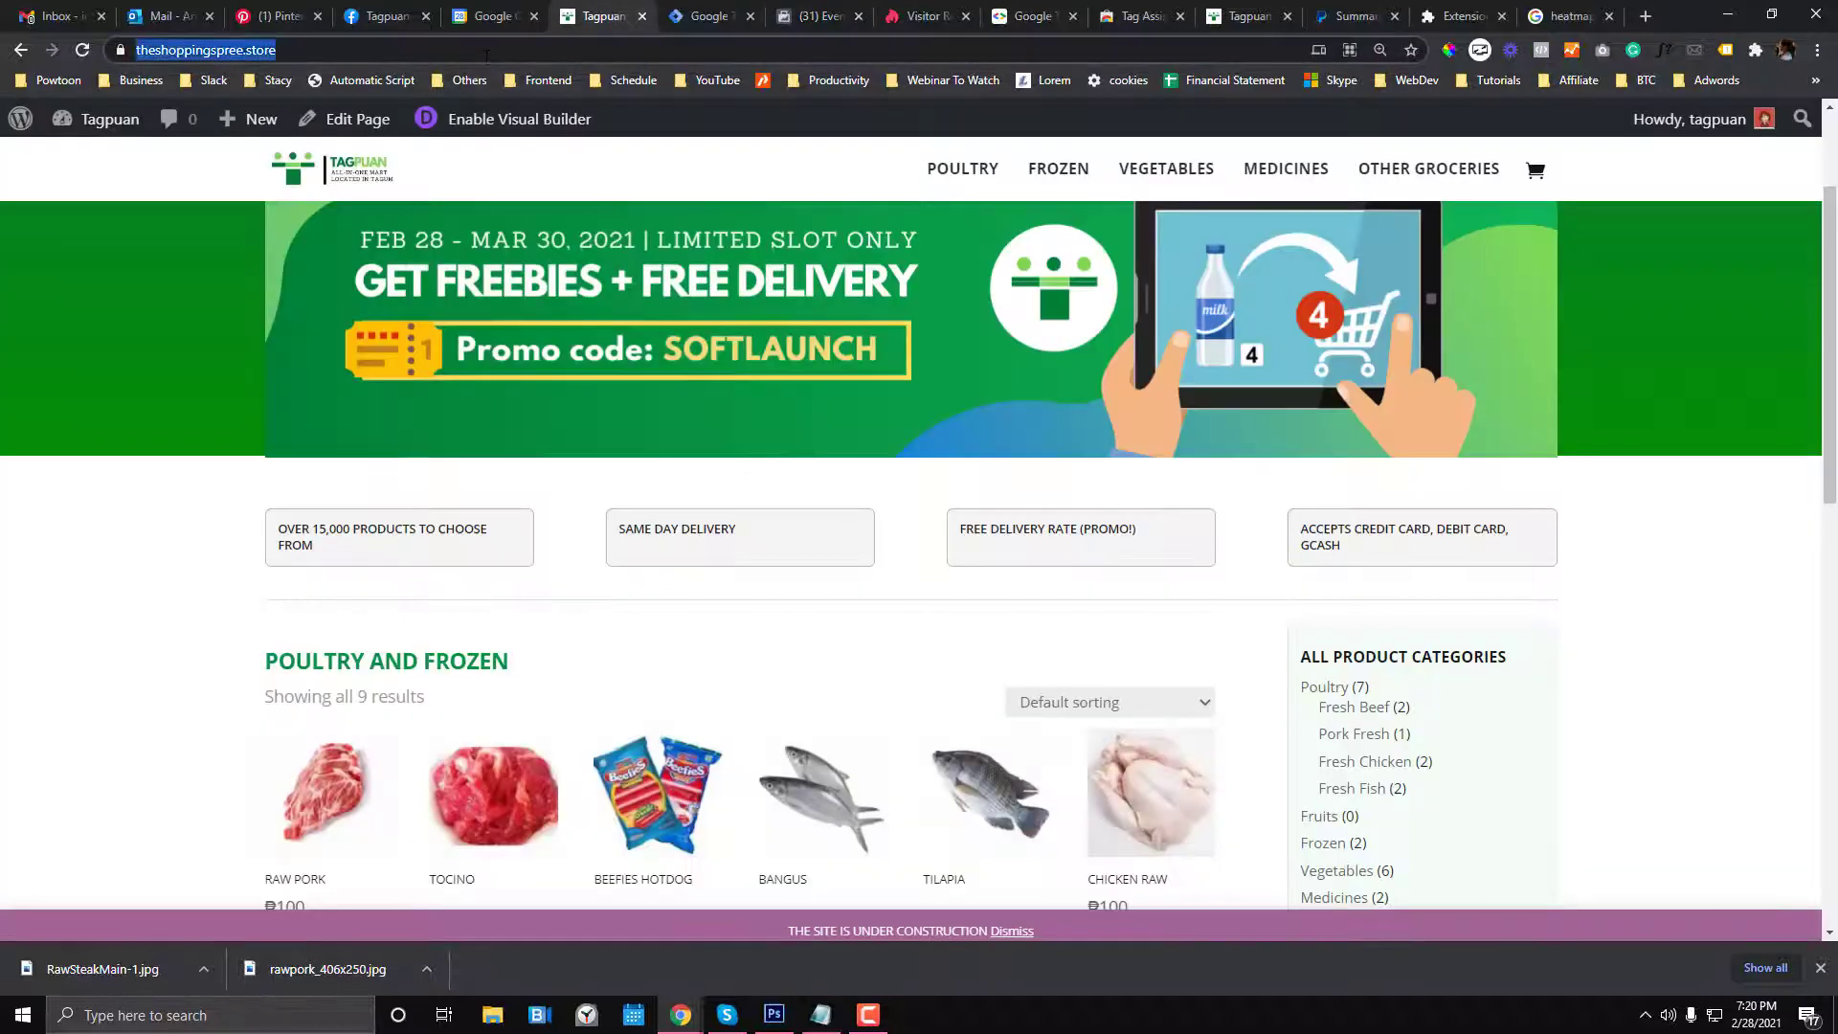
click(818, 16)
text(https://theshoppingspree.store/)
click(1162, 592)
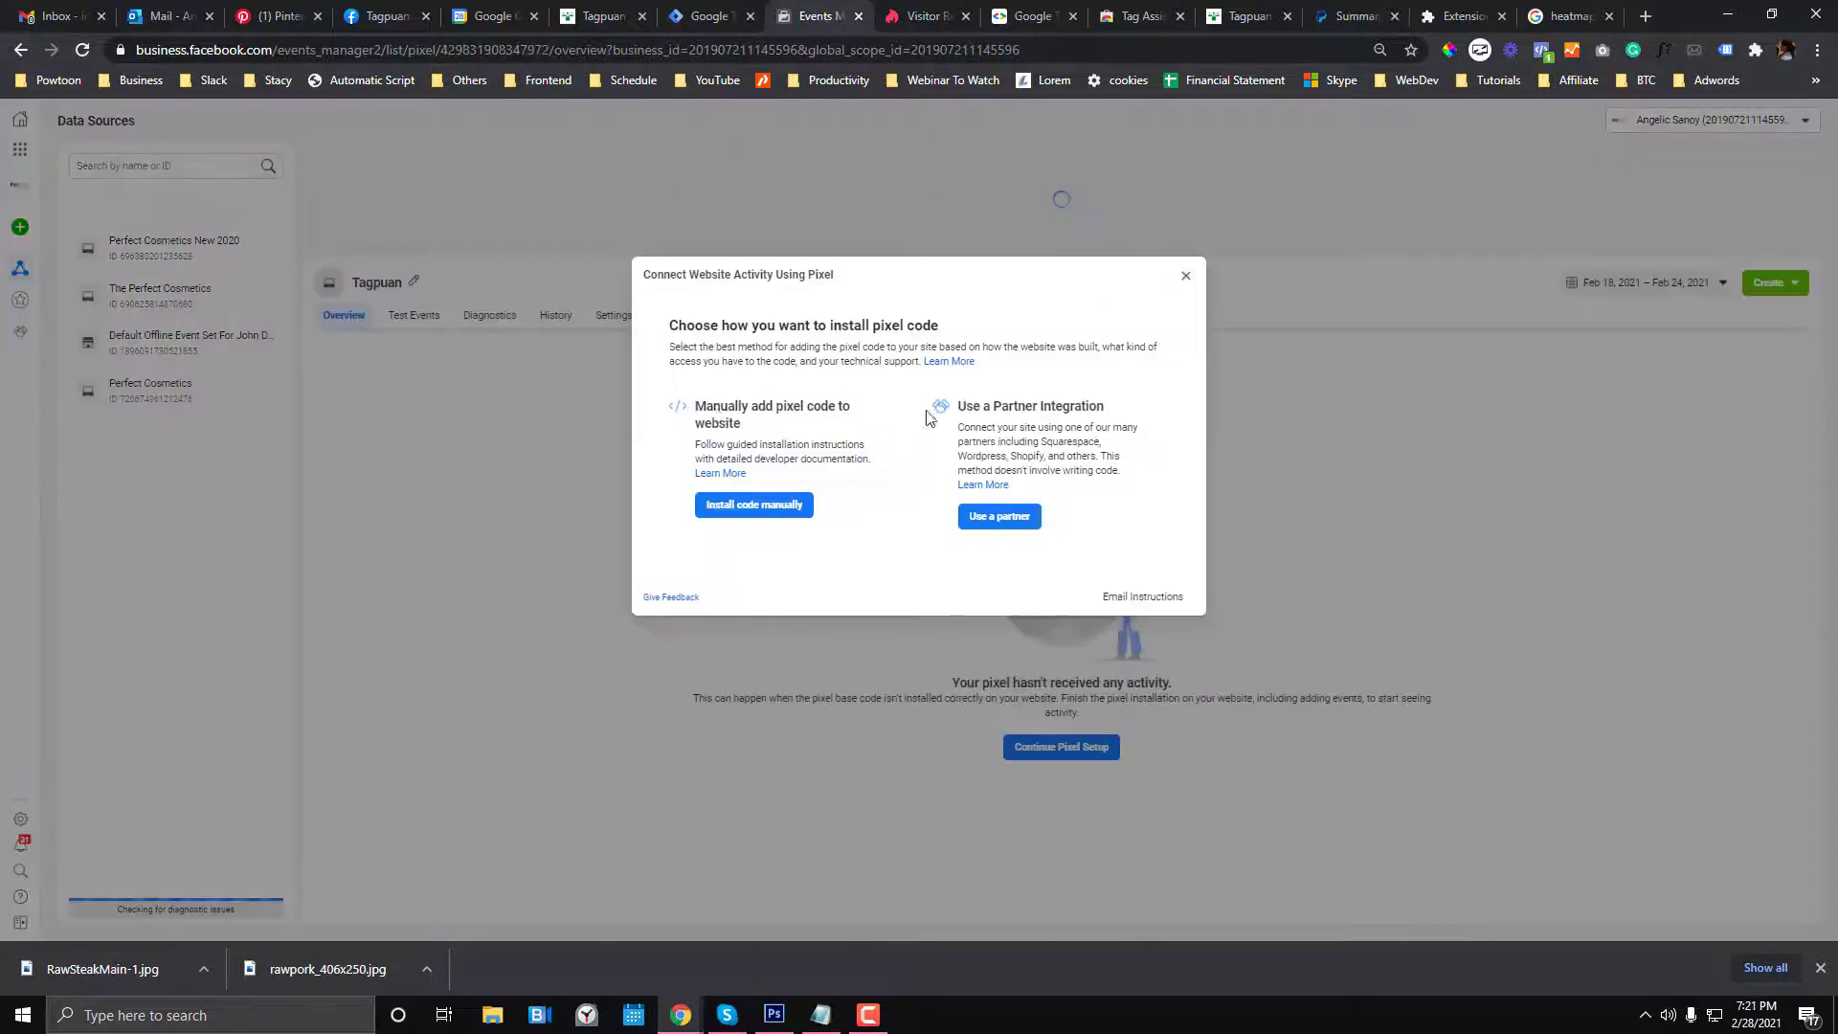
- Choose manual installation and copy the pixel base code
click(756, 505)
click(733, 526)
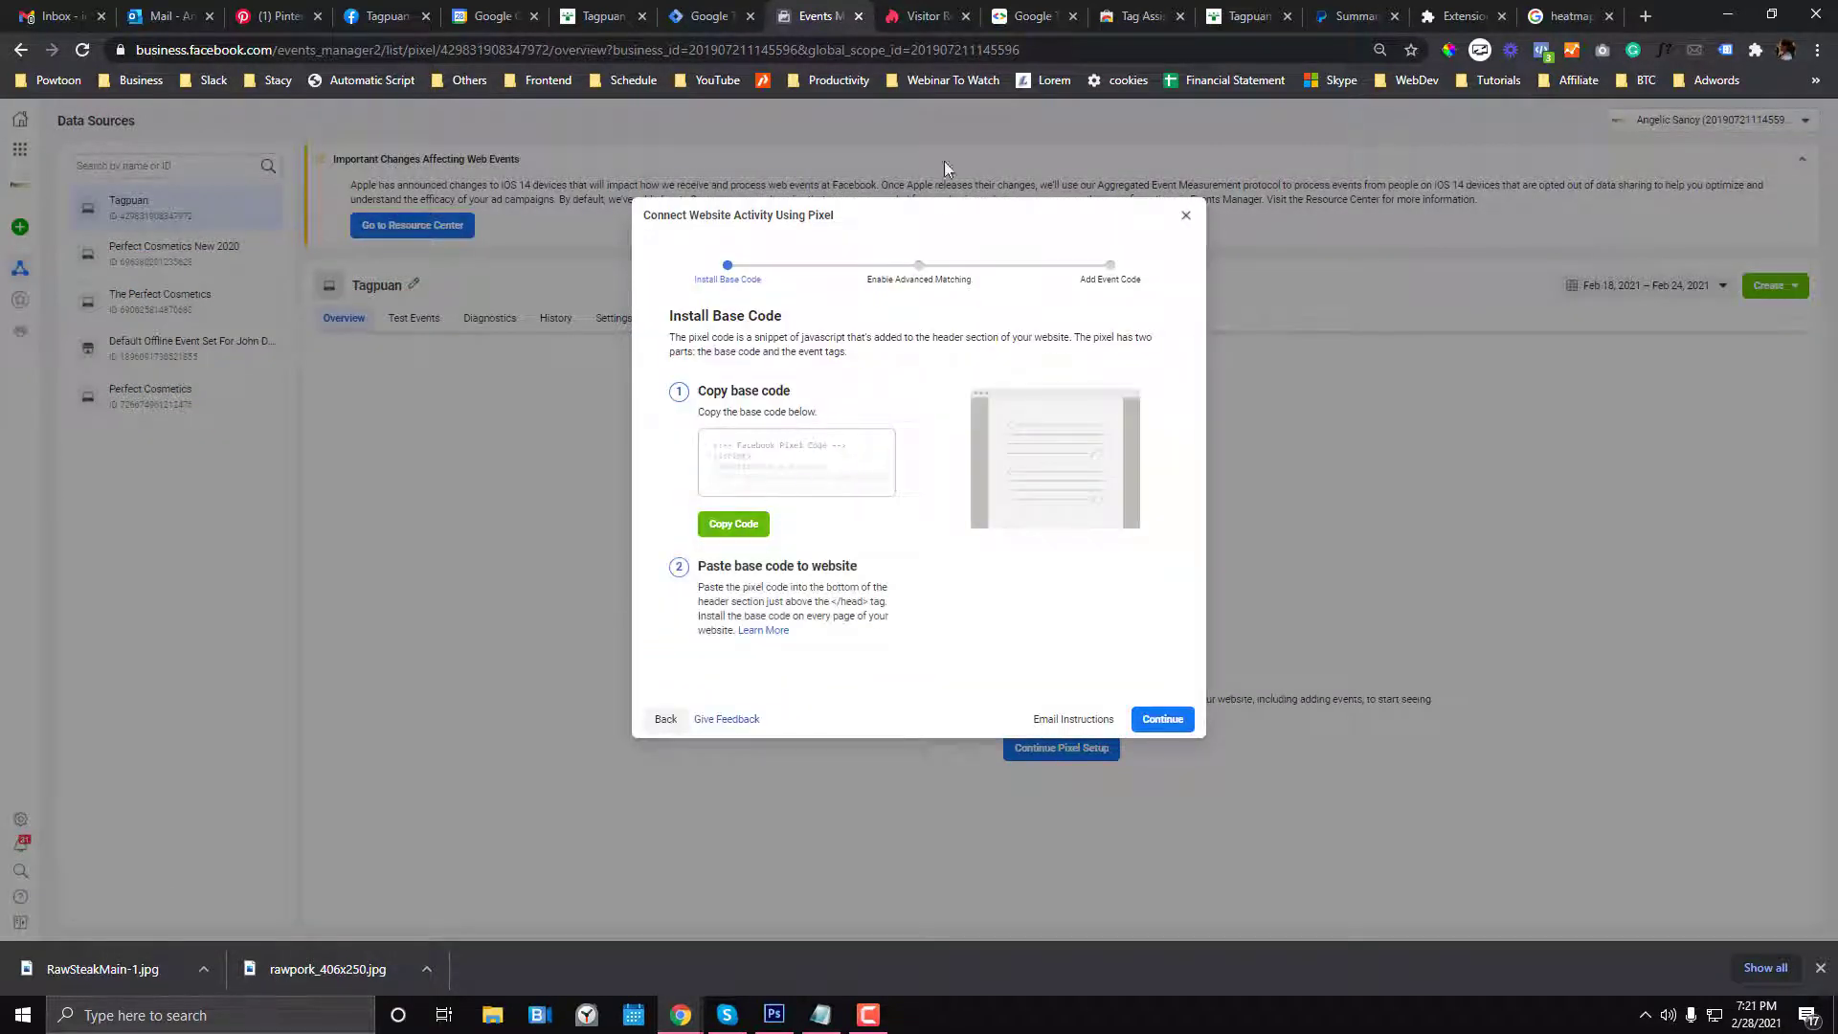
click(720, 9)
- Paste the pixel base code into the Custom HTML box and trigger it on All Pages
click(855, 450)
key(ctrl+v)
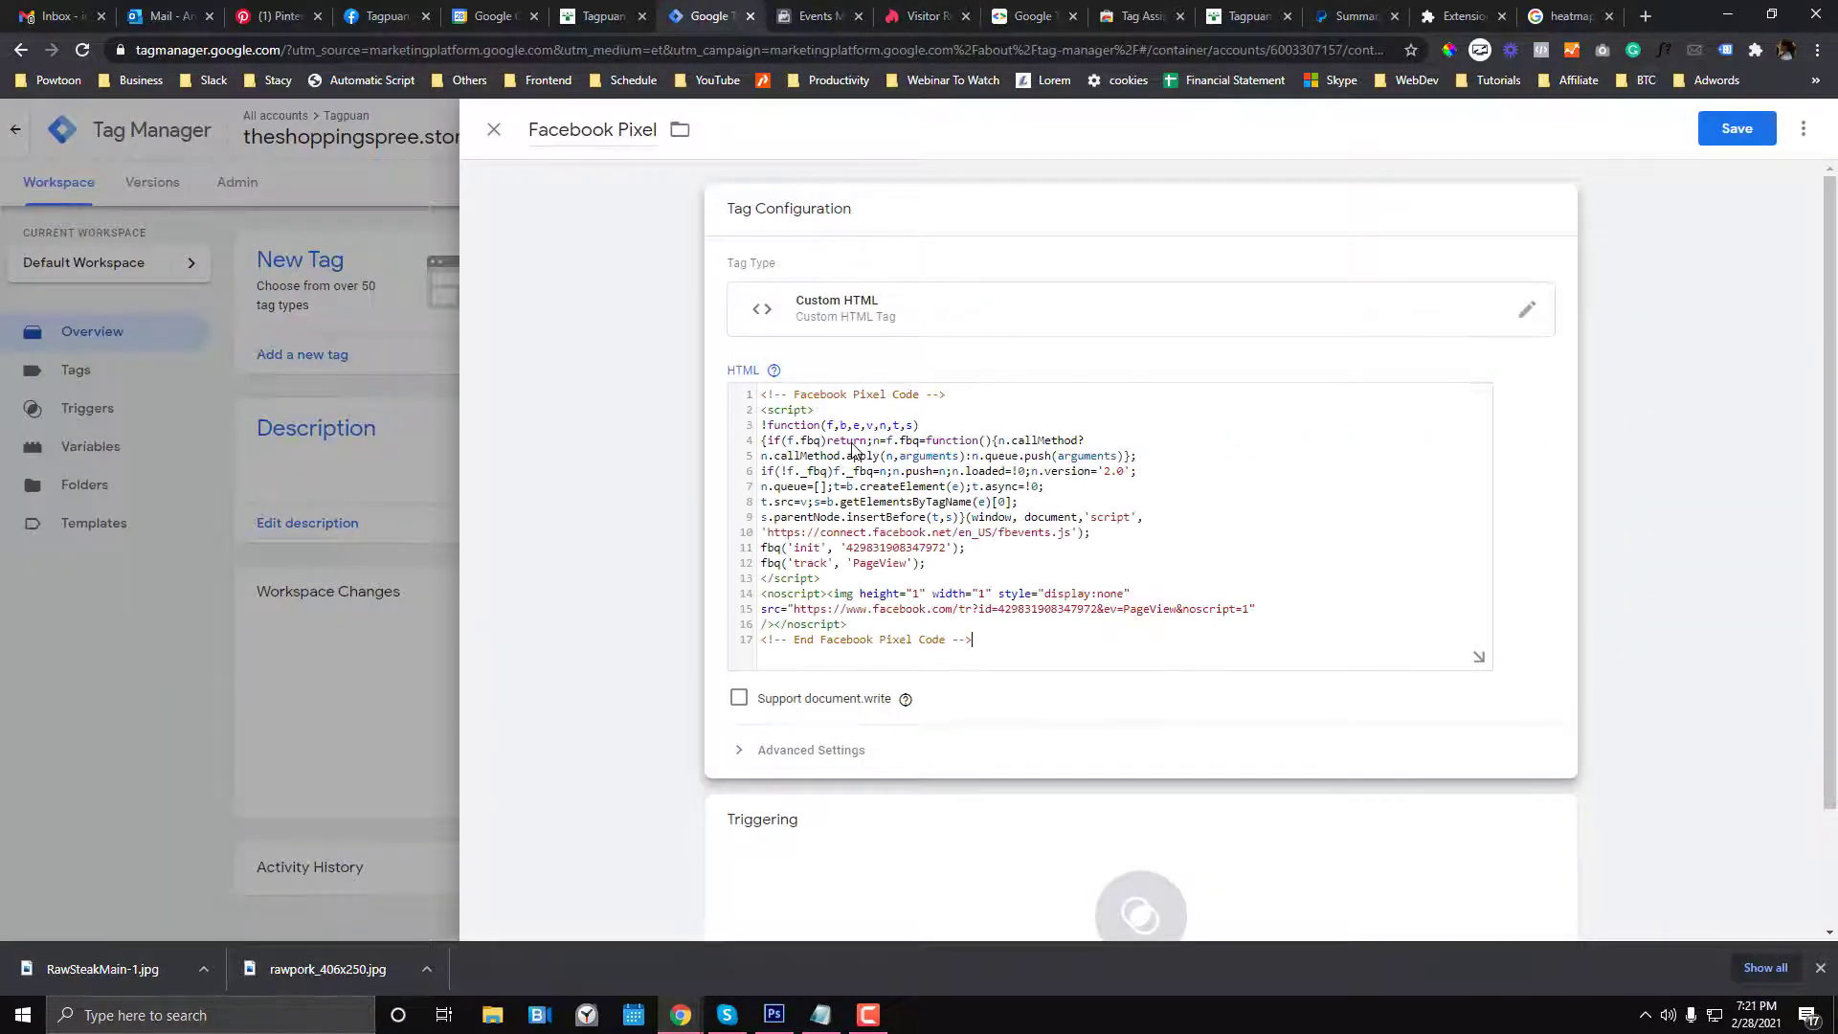
scroll(824, 611, down, 2)
click(1096, 756)
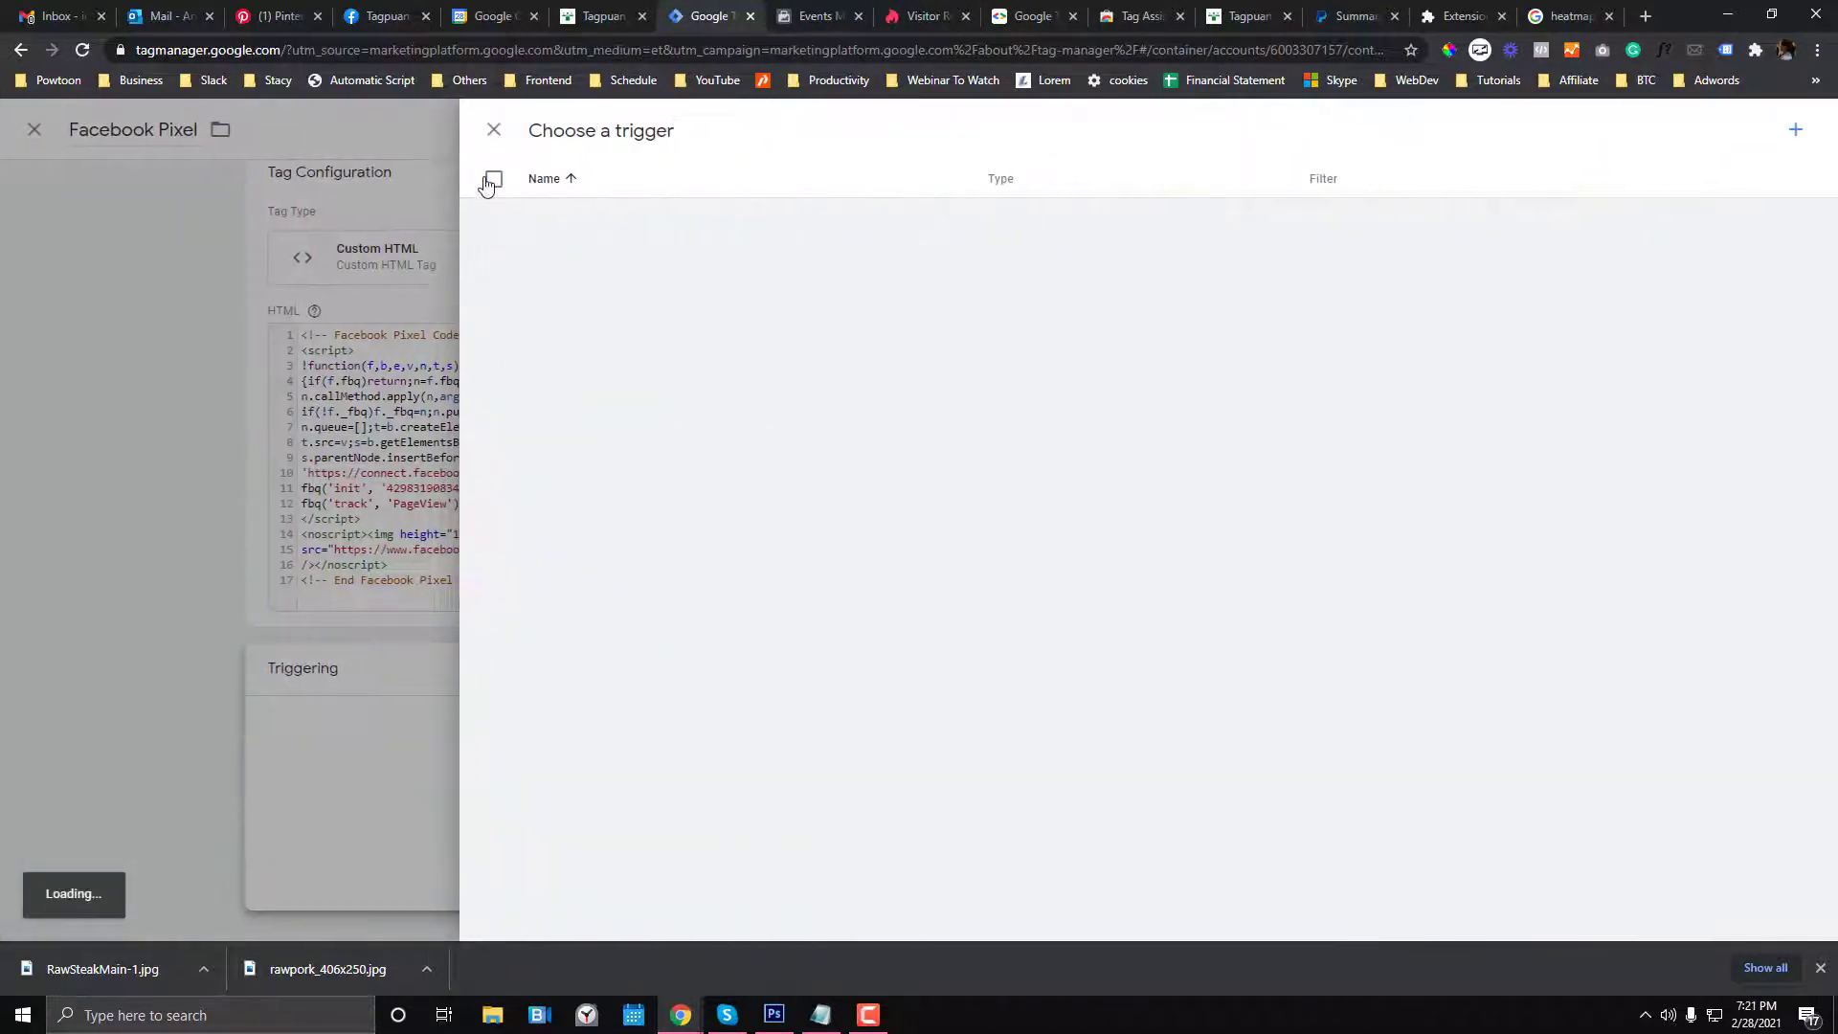
click(538, 213)
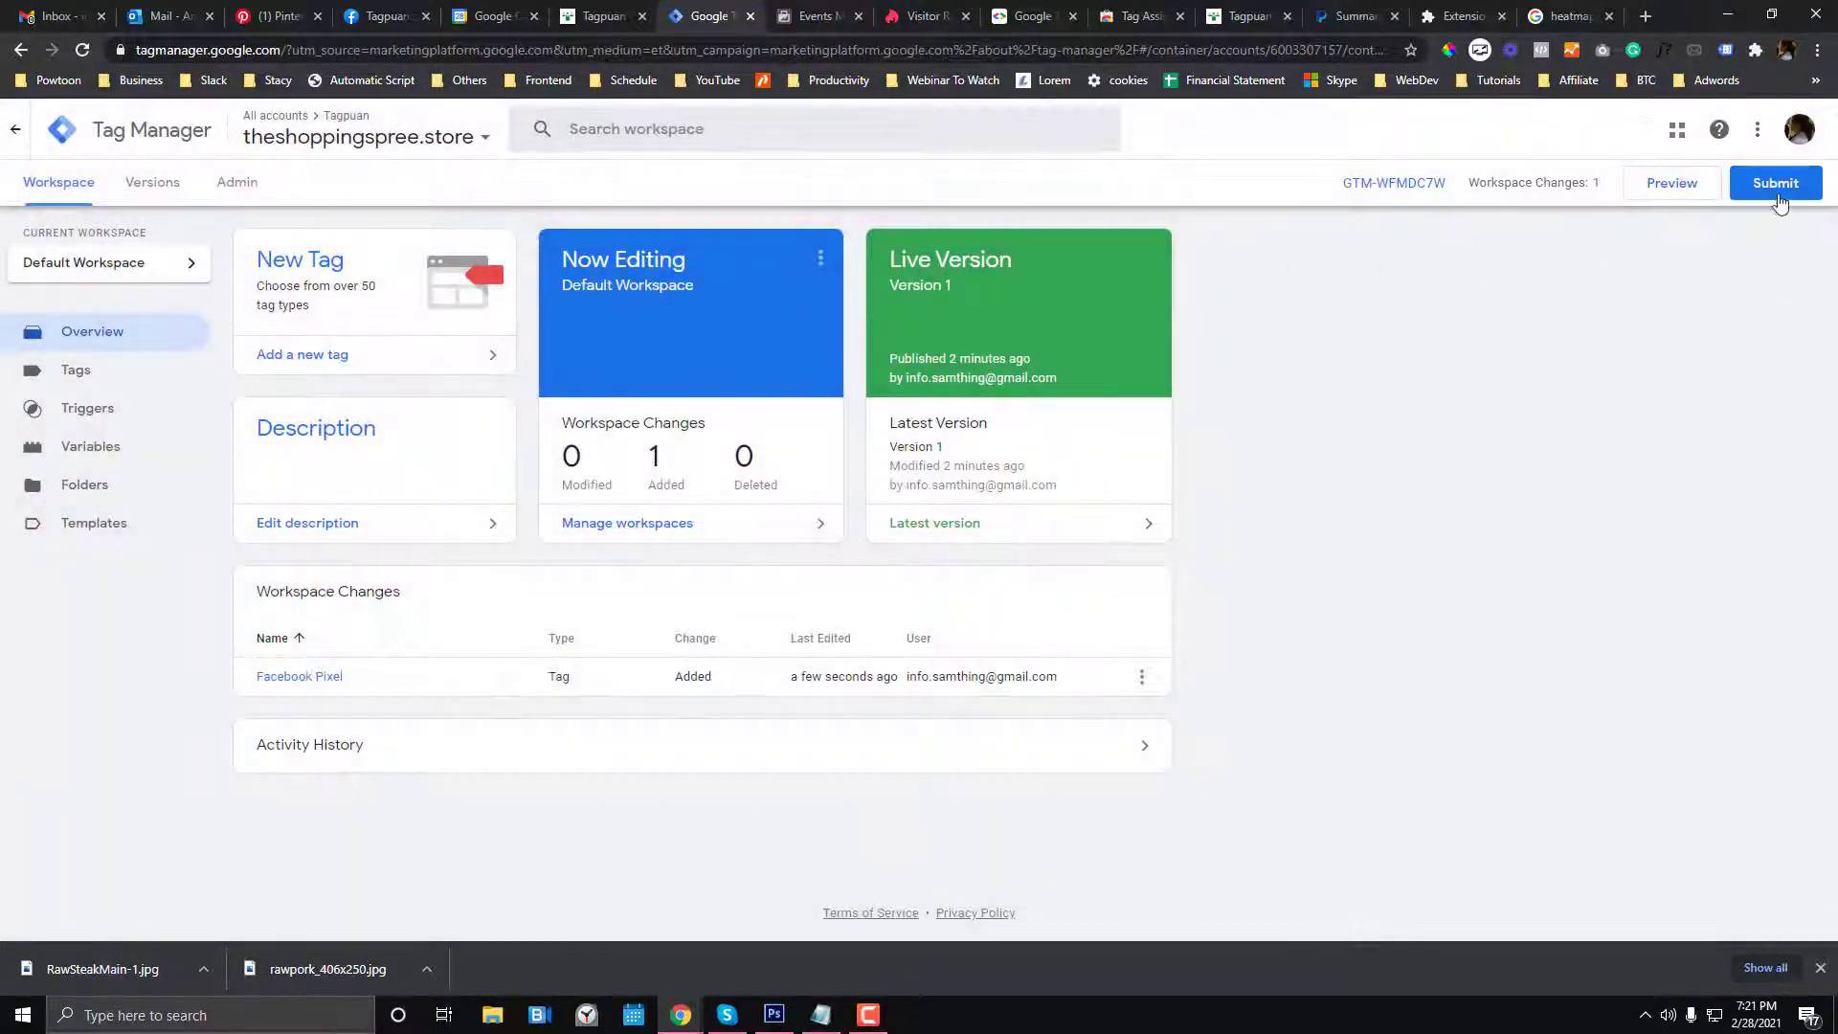
- Submit the changes as version v2, described 'Facebook pixel integrated', and publish
click(1777, 196)
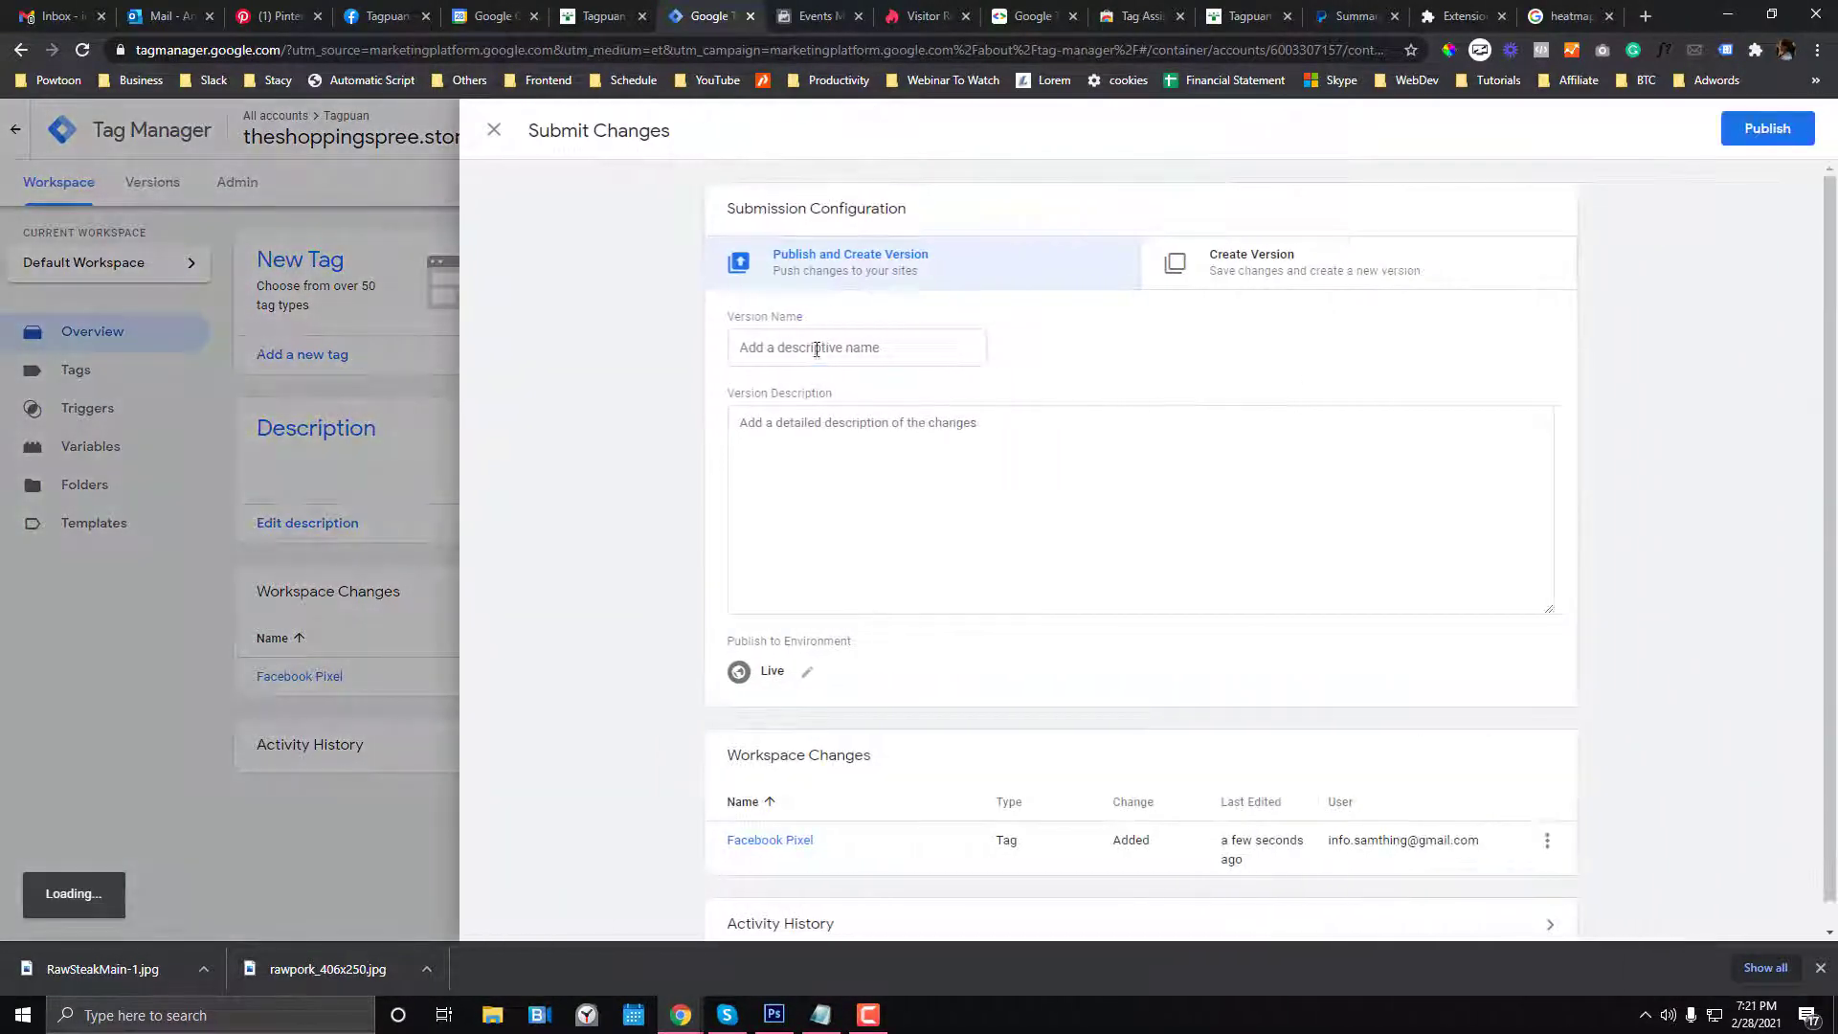
click(817, 349)
text(v2)
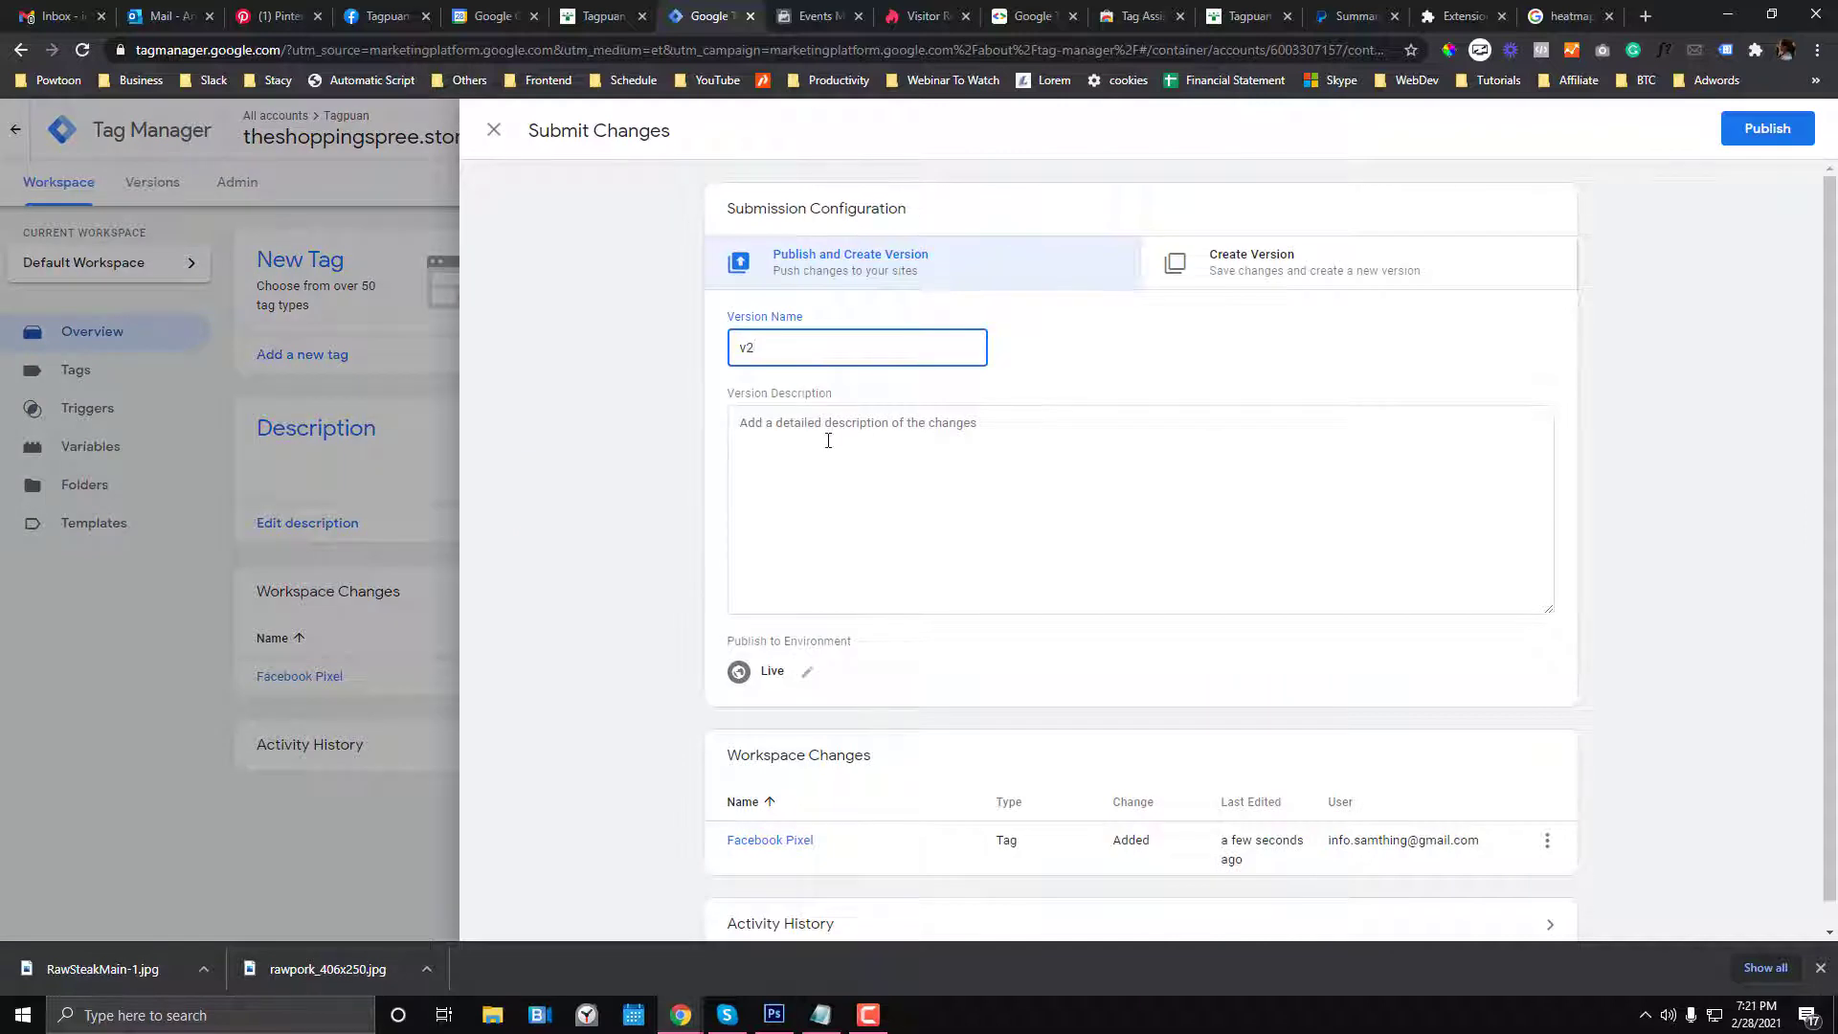
click(828, 441)
text(Facebook pixel integrated)
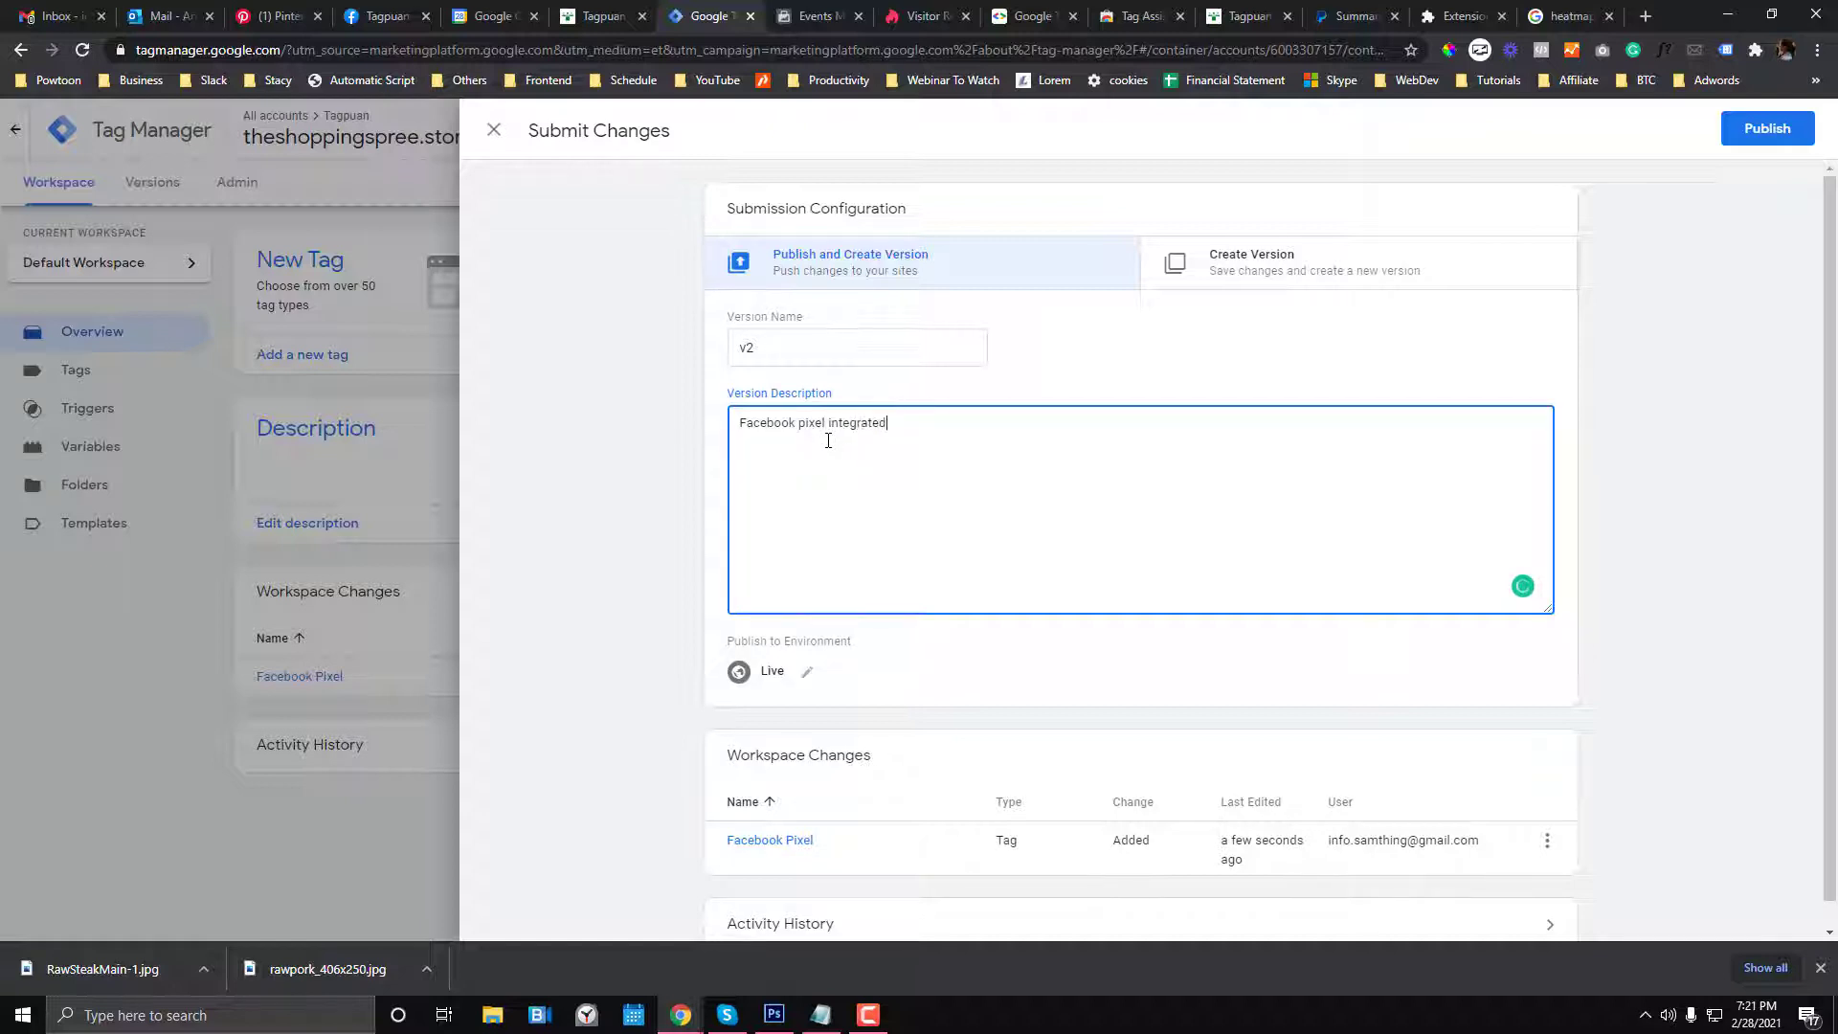
key(ctrl+a)
click(1735, 134)
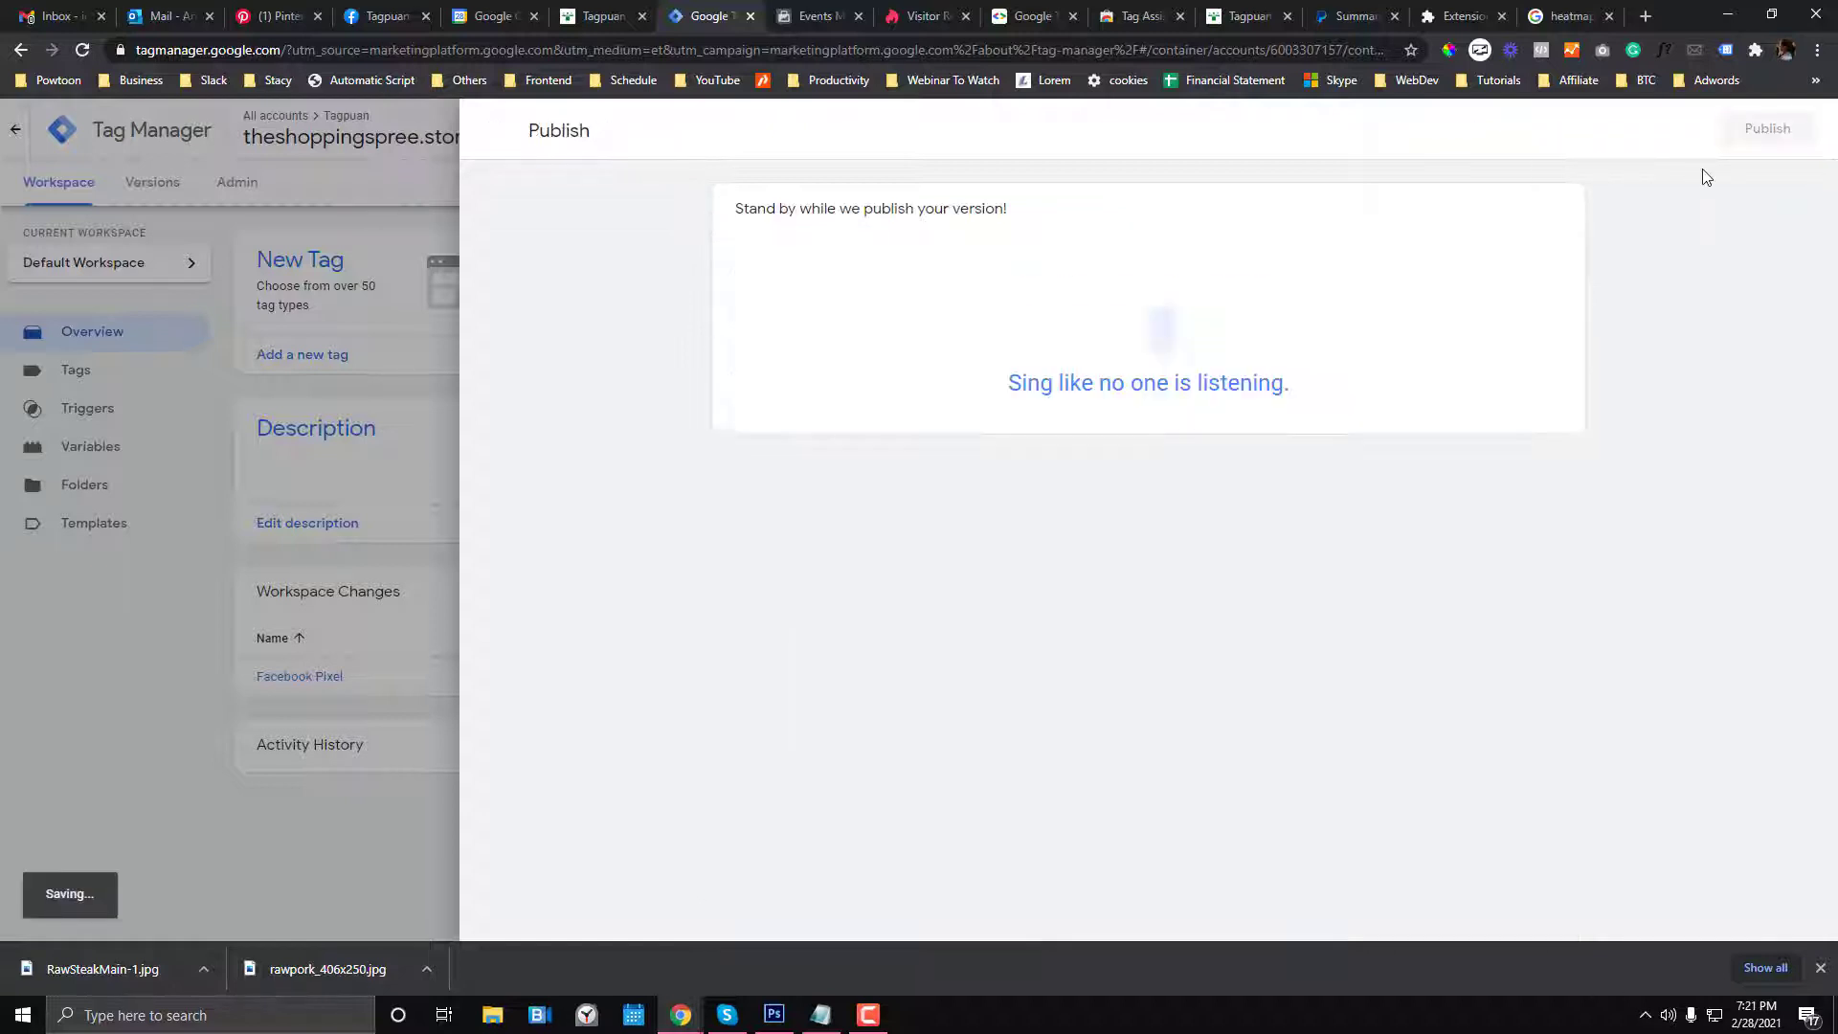
click(1015, 17)
text(google anal)
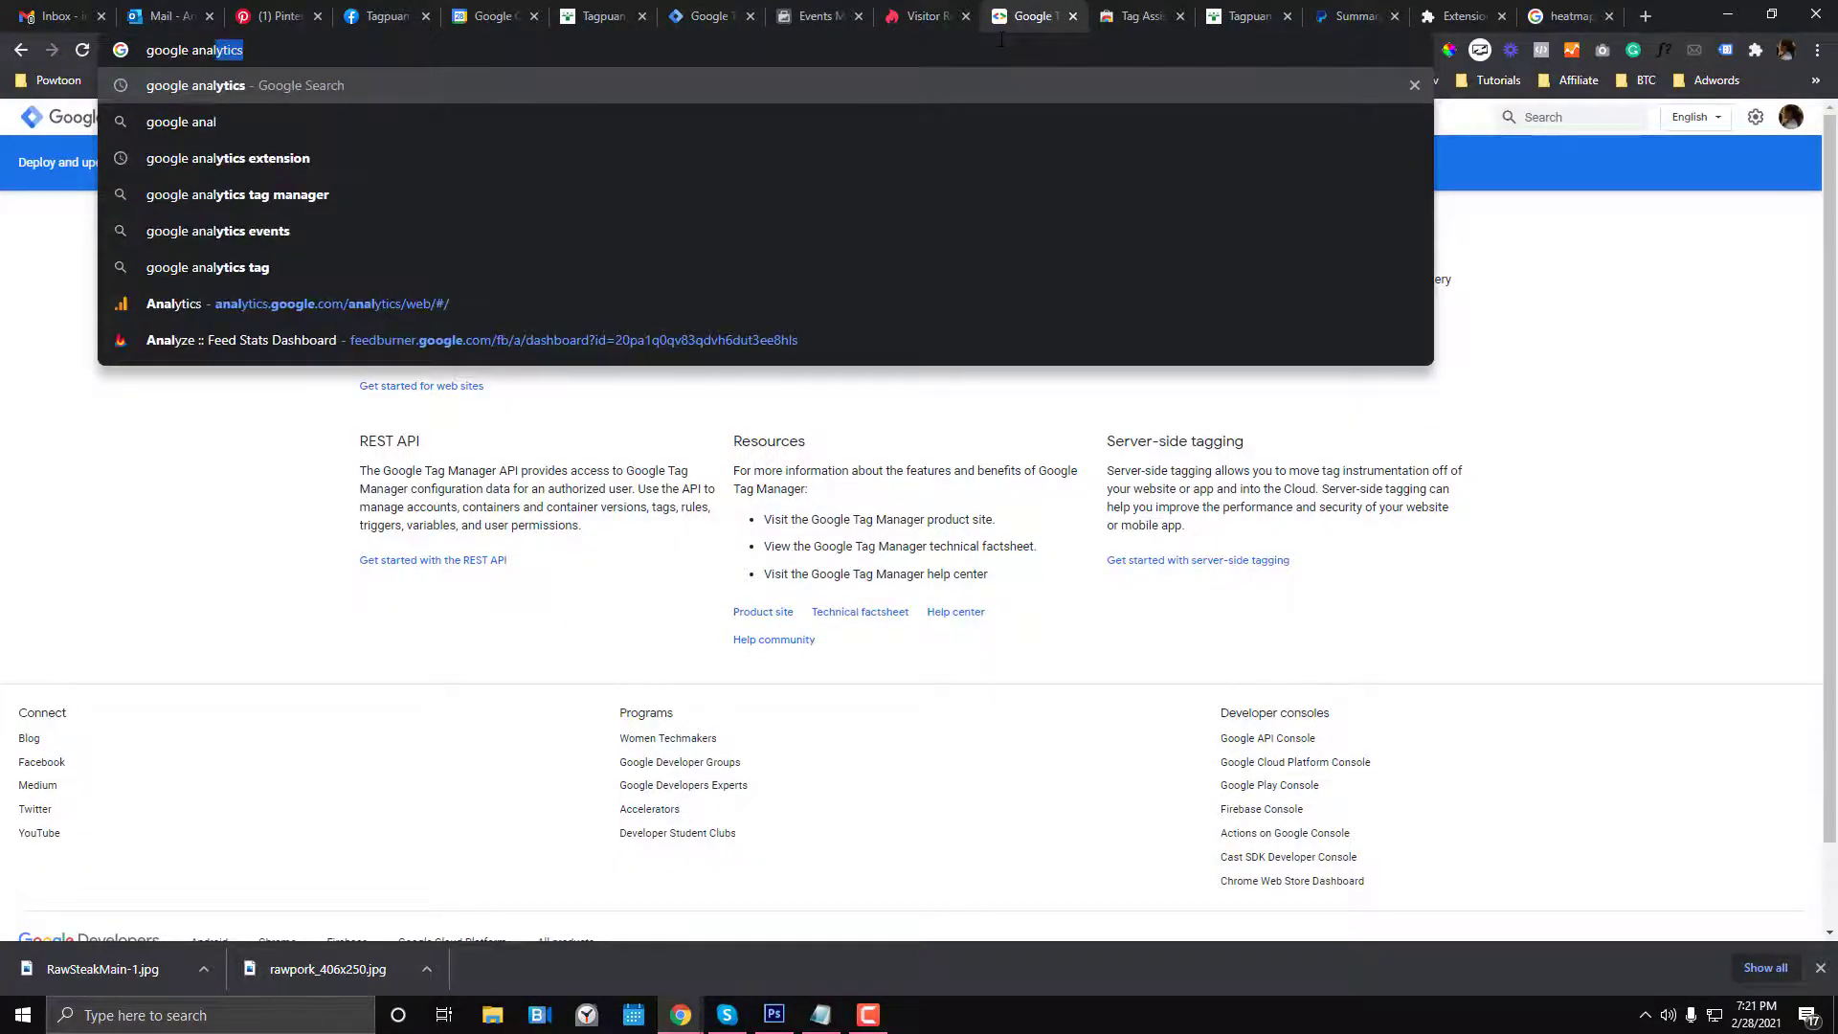
- Search 'google analytics', open Analytics, and browse the account and property list
key(Return)
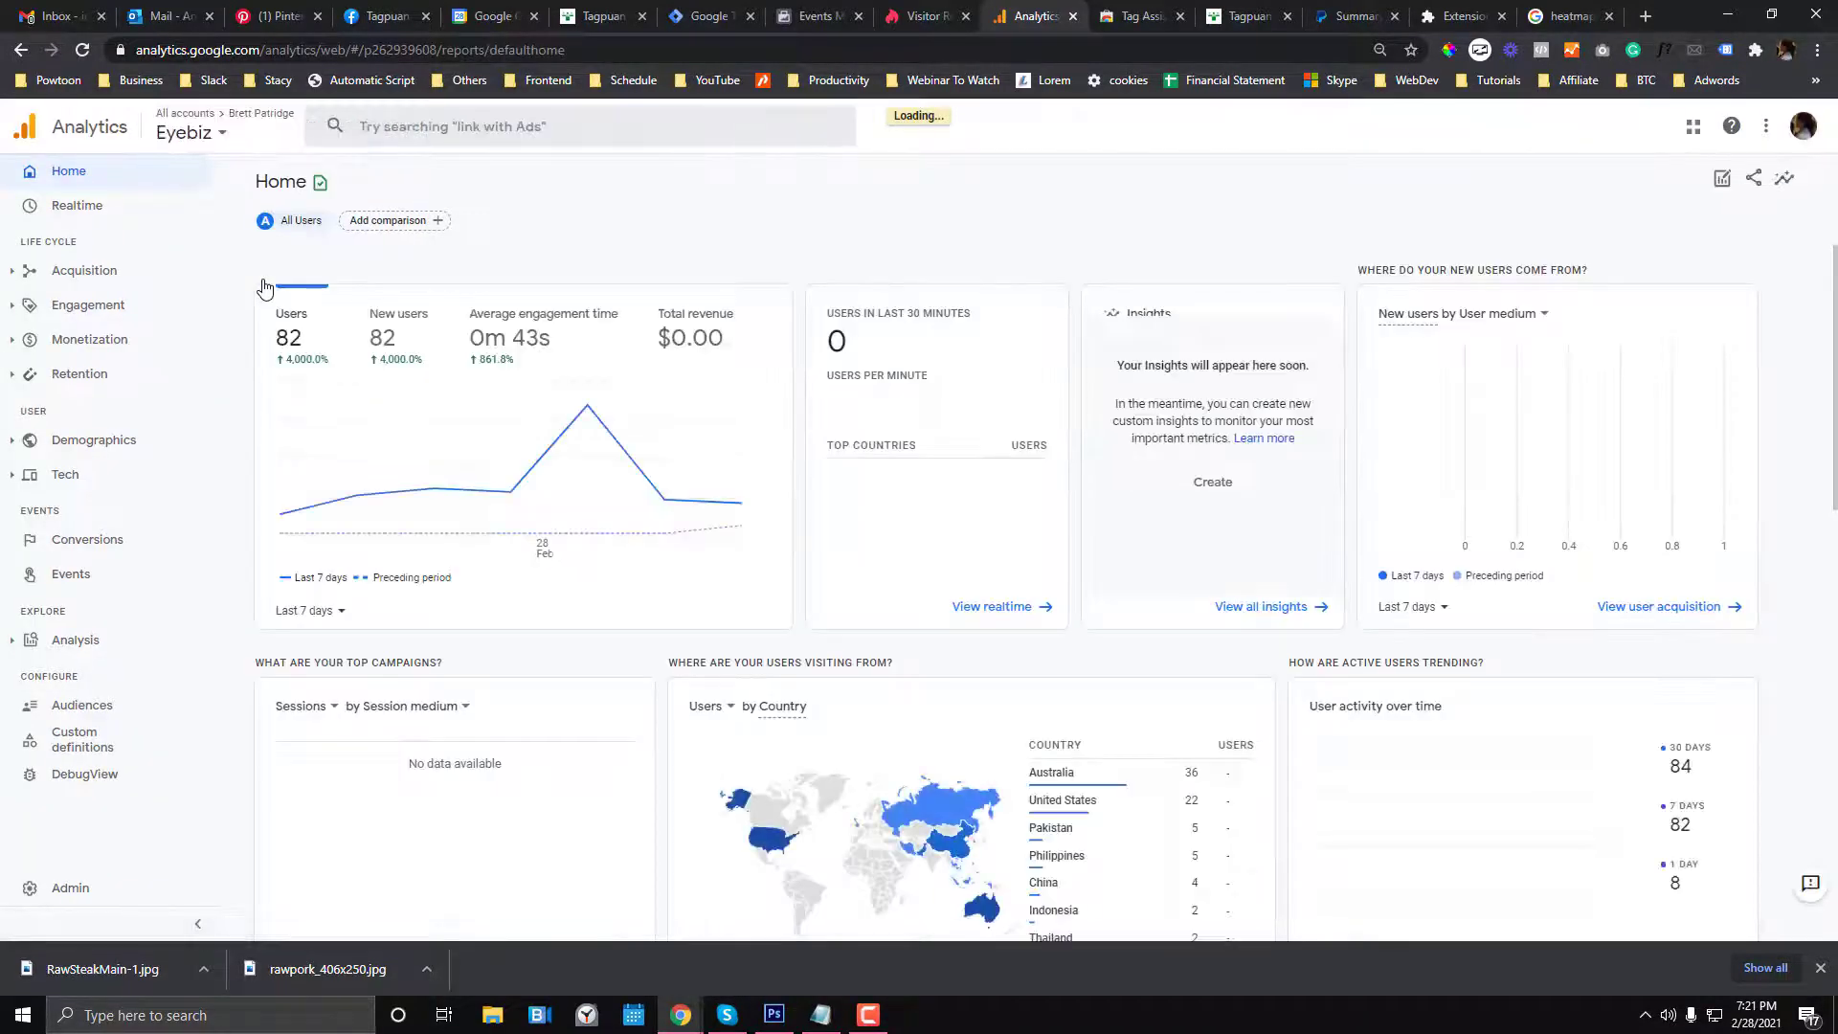
click(222, 136)
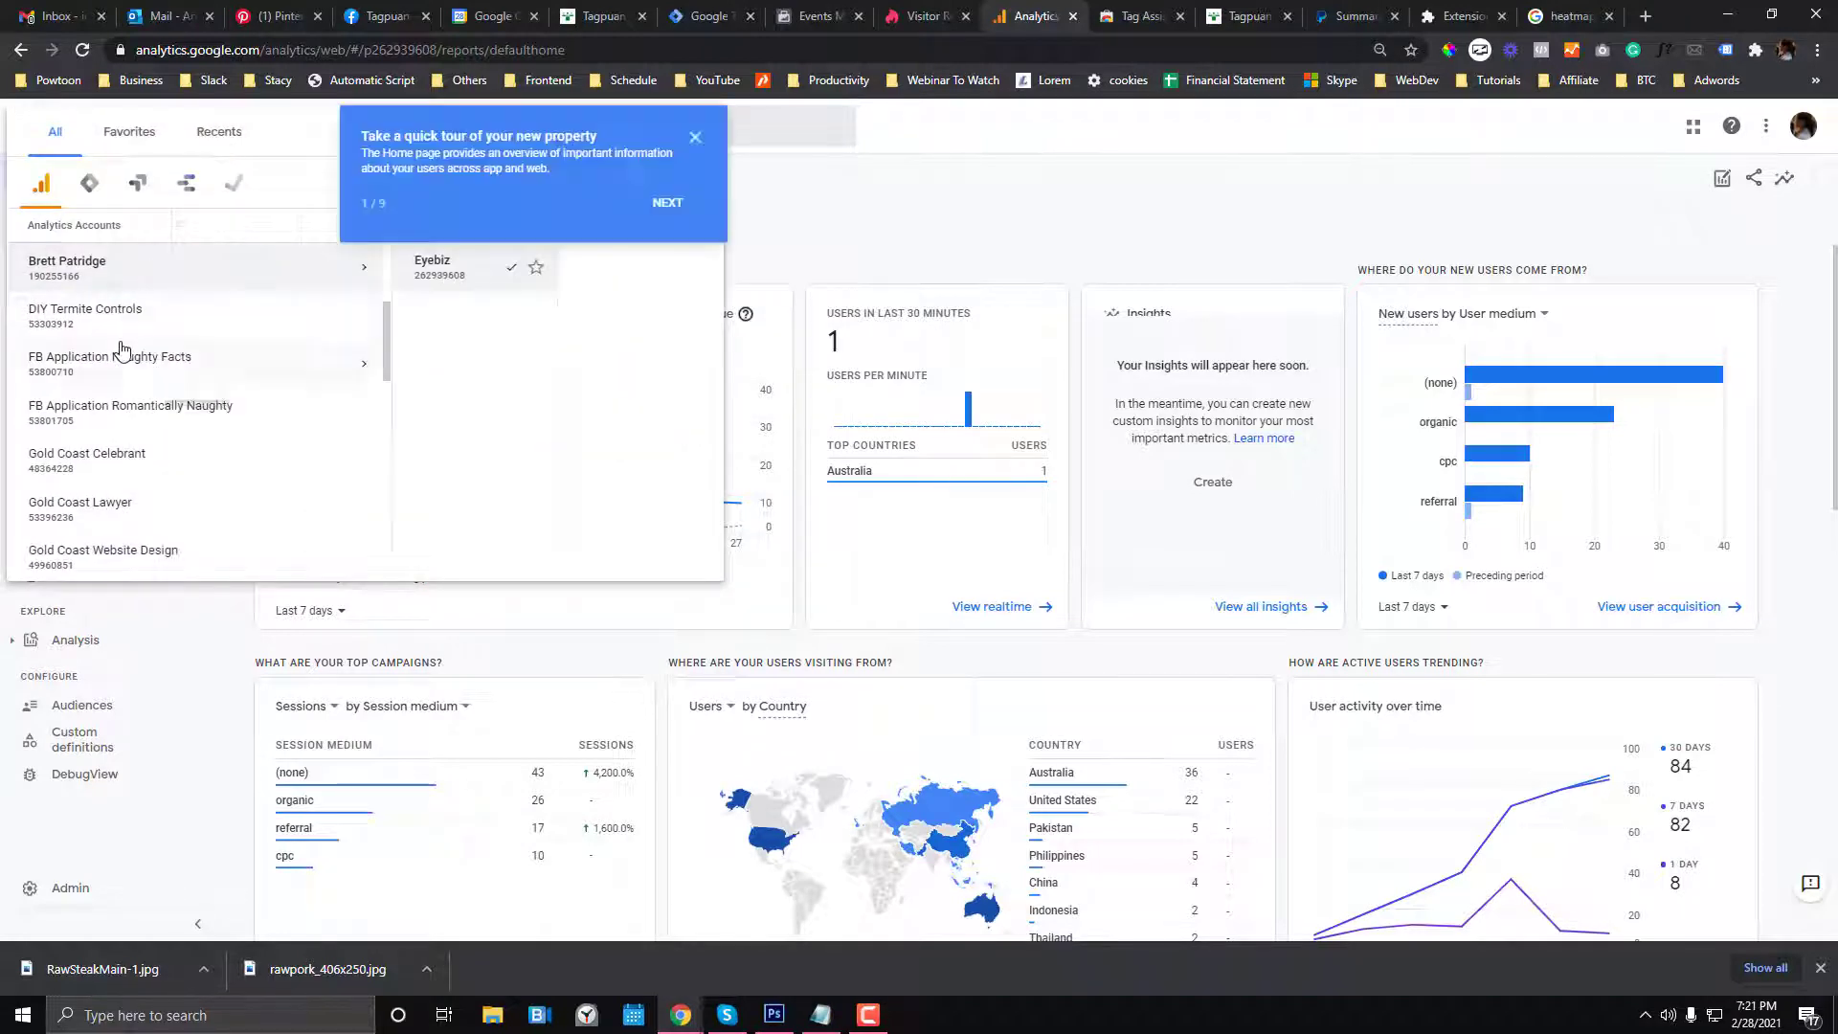
scroll(122, 349, down, 1)
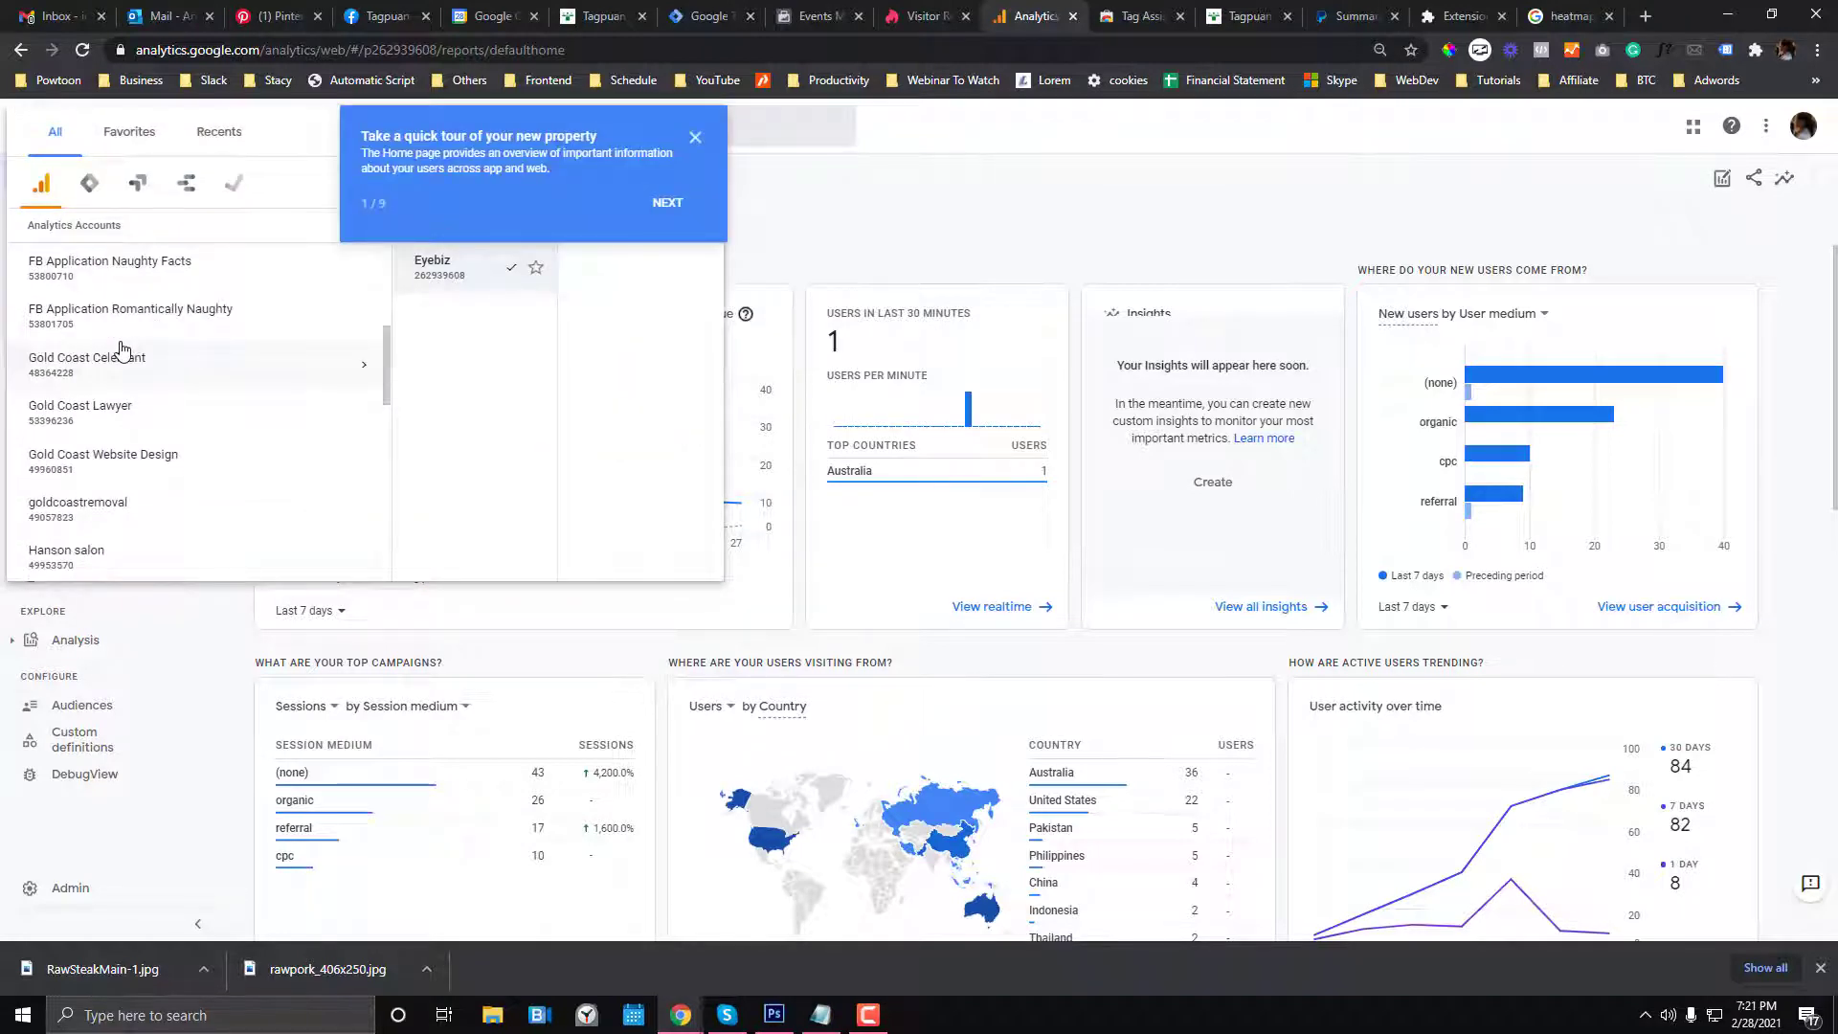
scroll(115, 348, up, 5)
click(70, 890)
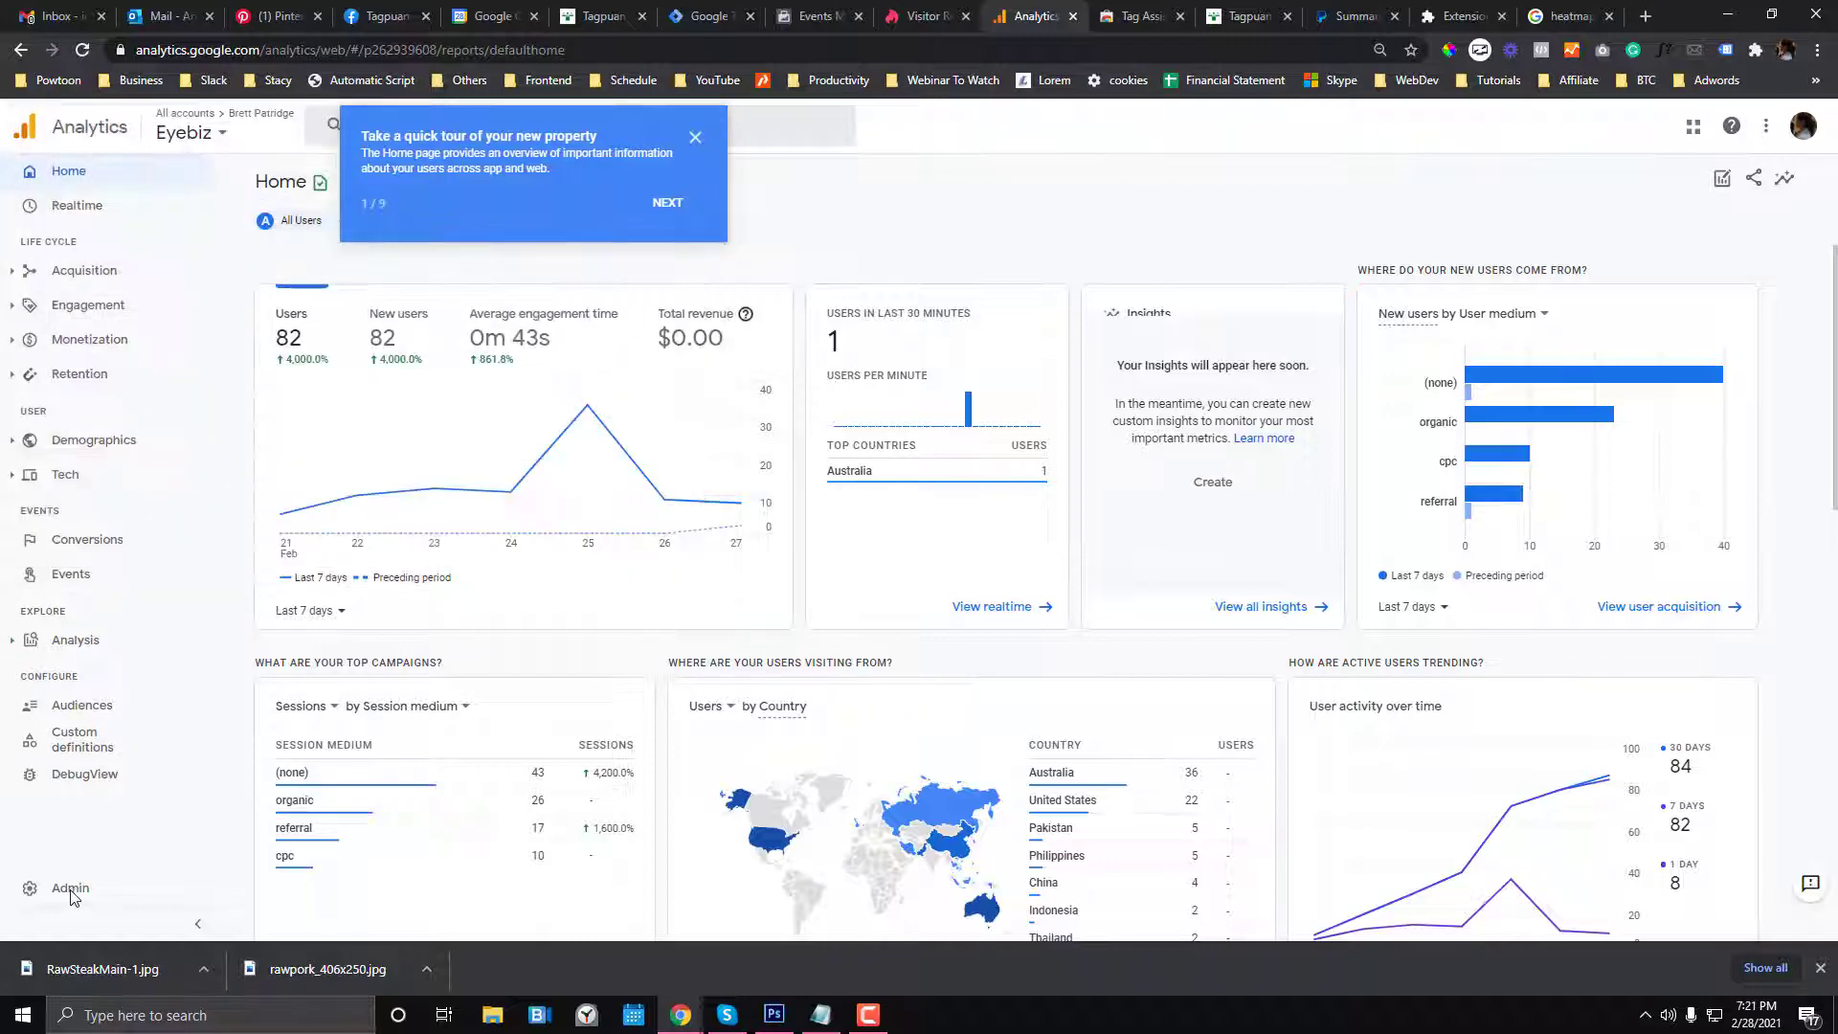
- Review the Eyebiz property's Admin and Home pages, then return to the Facebook pixel setup
click(70, 890)
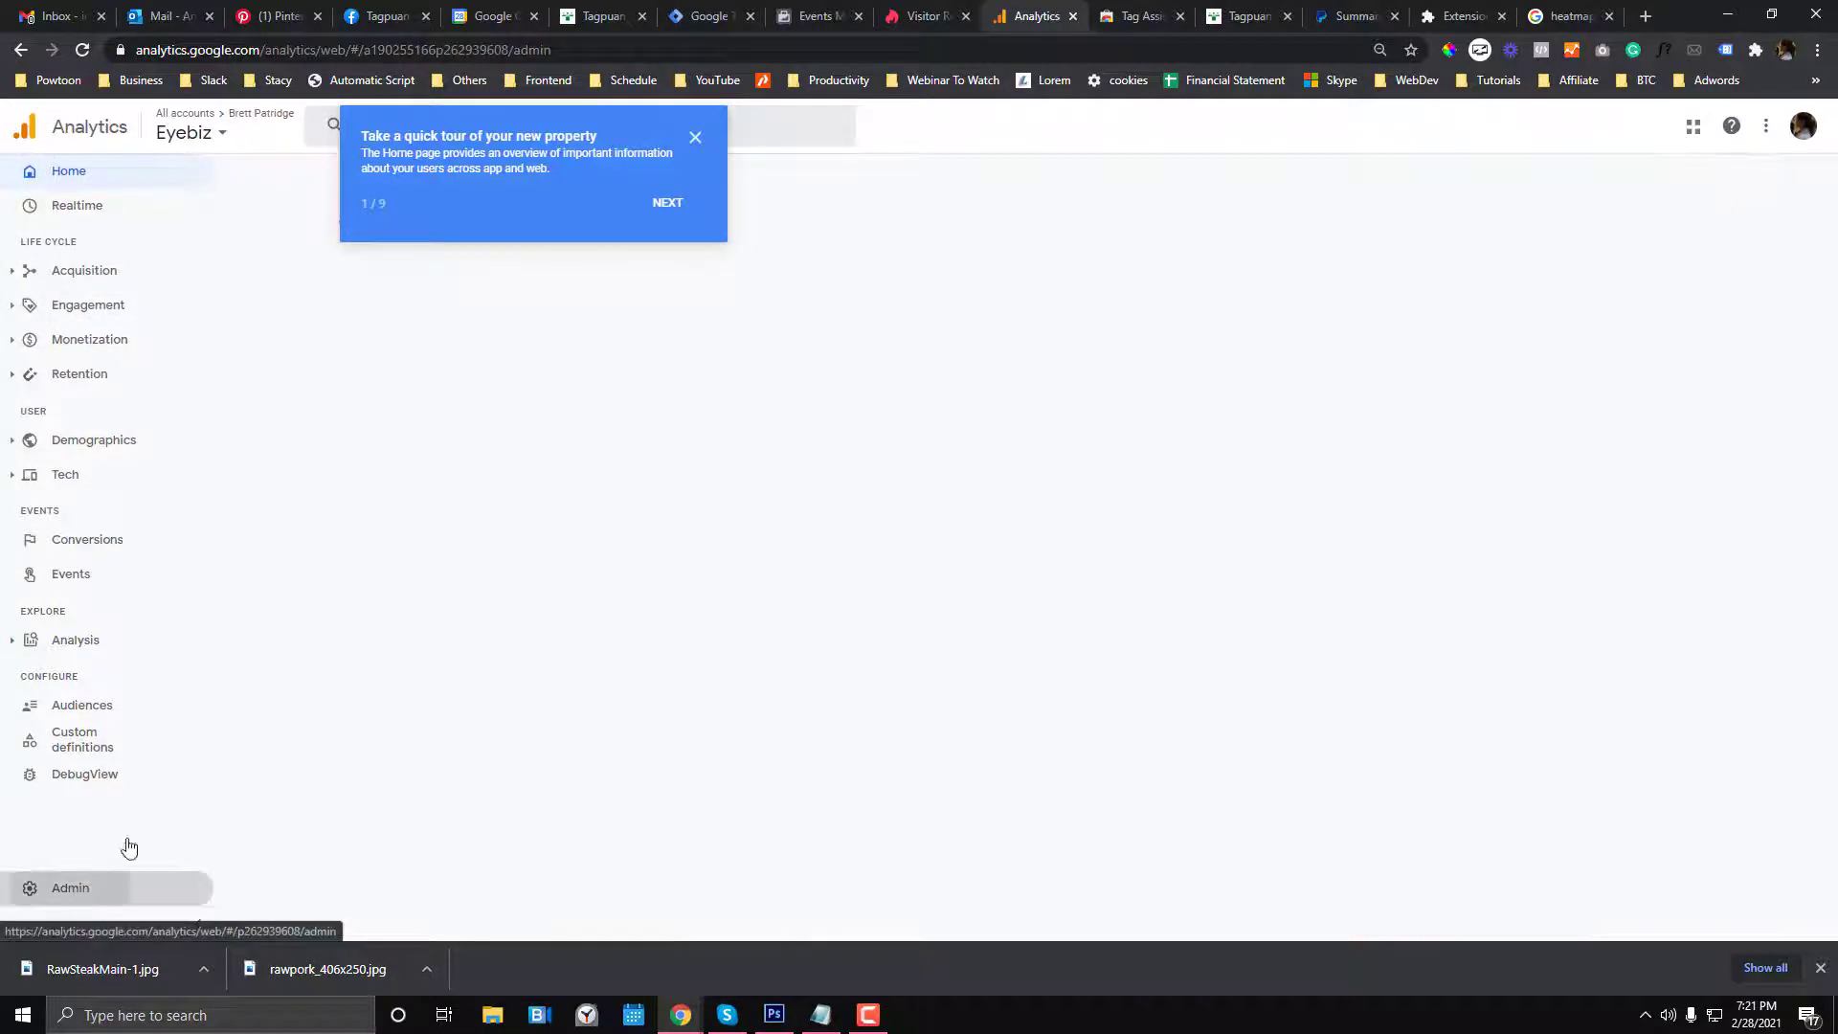
click(705, 140)
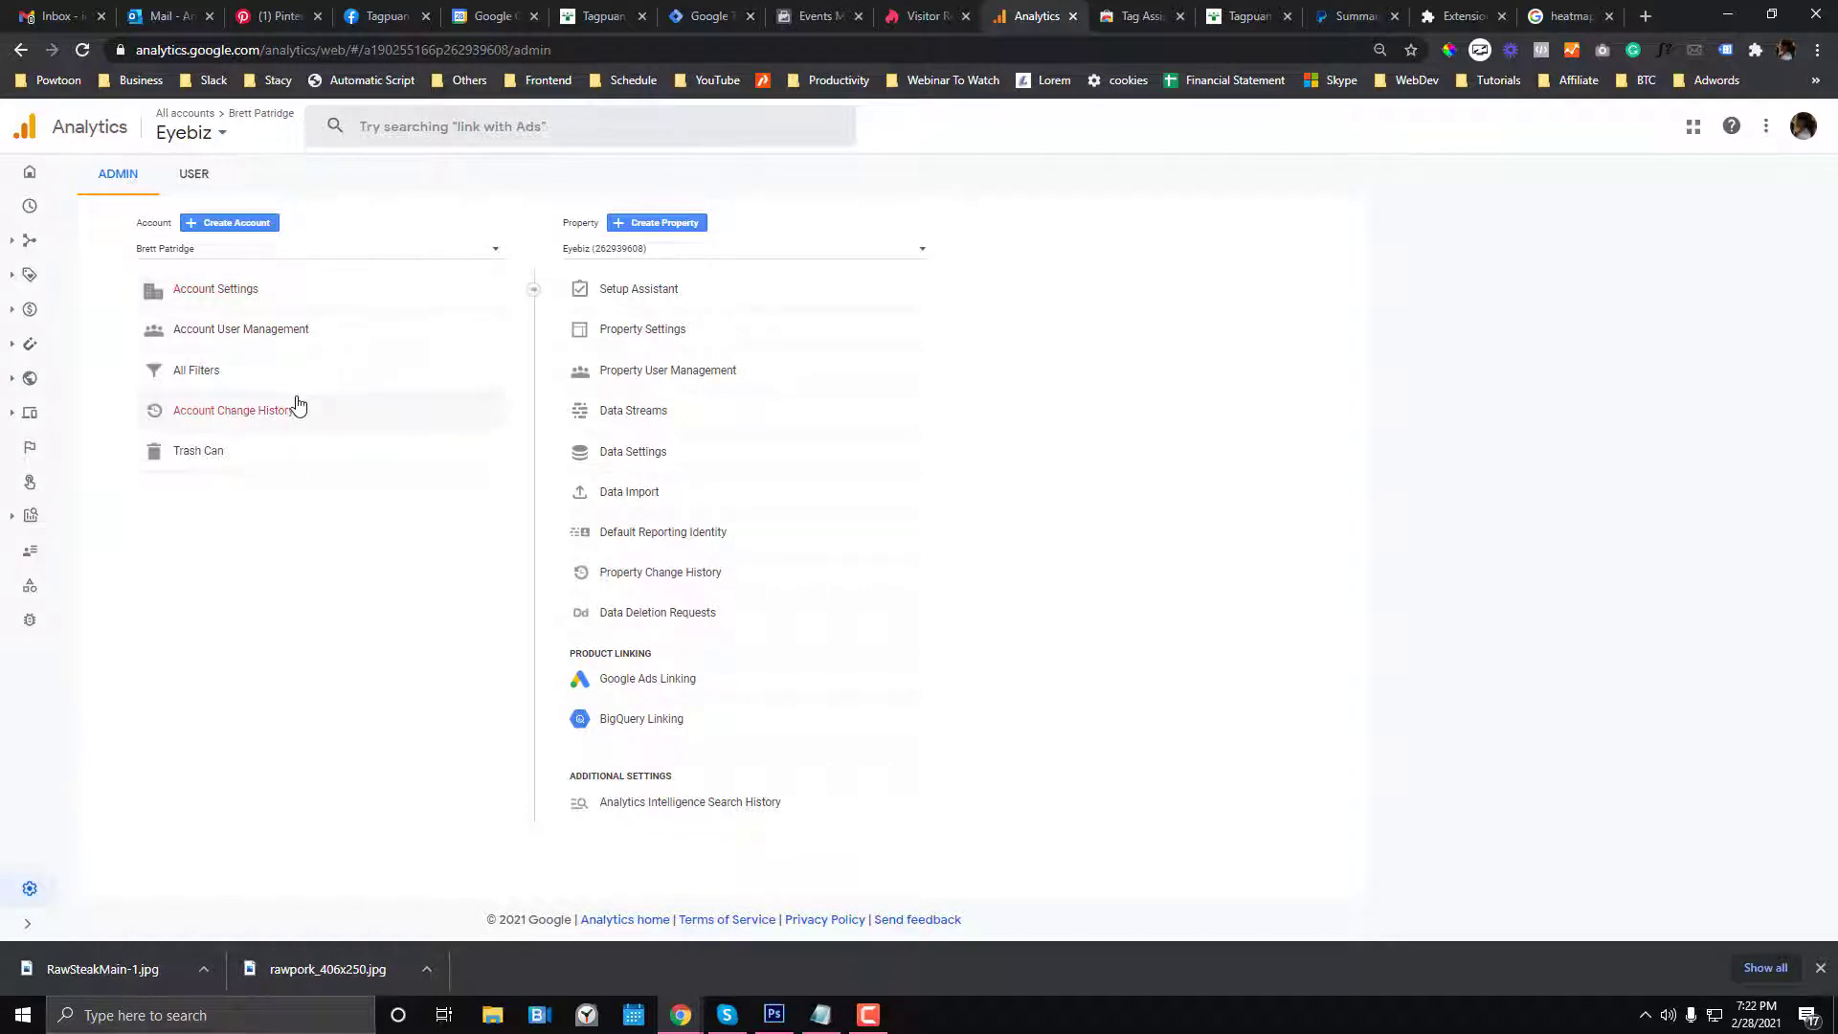
click(34, 171)
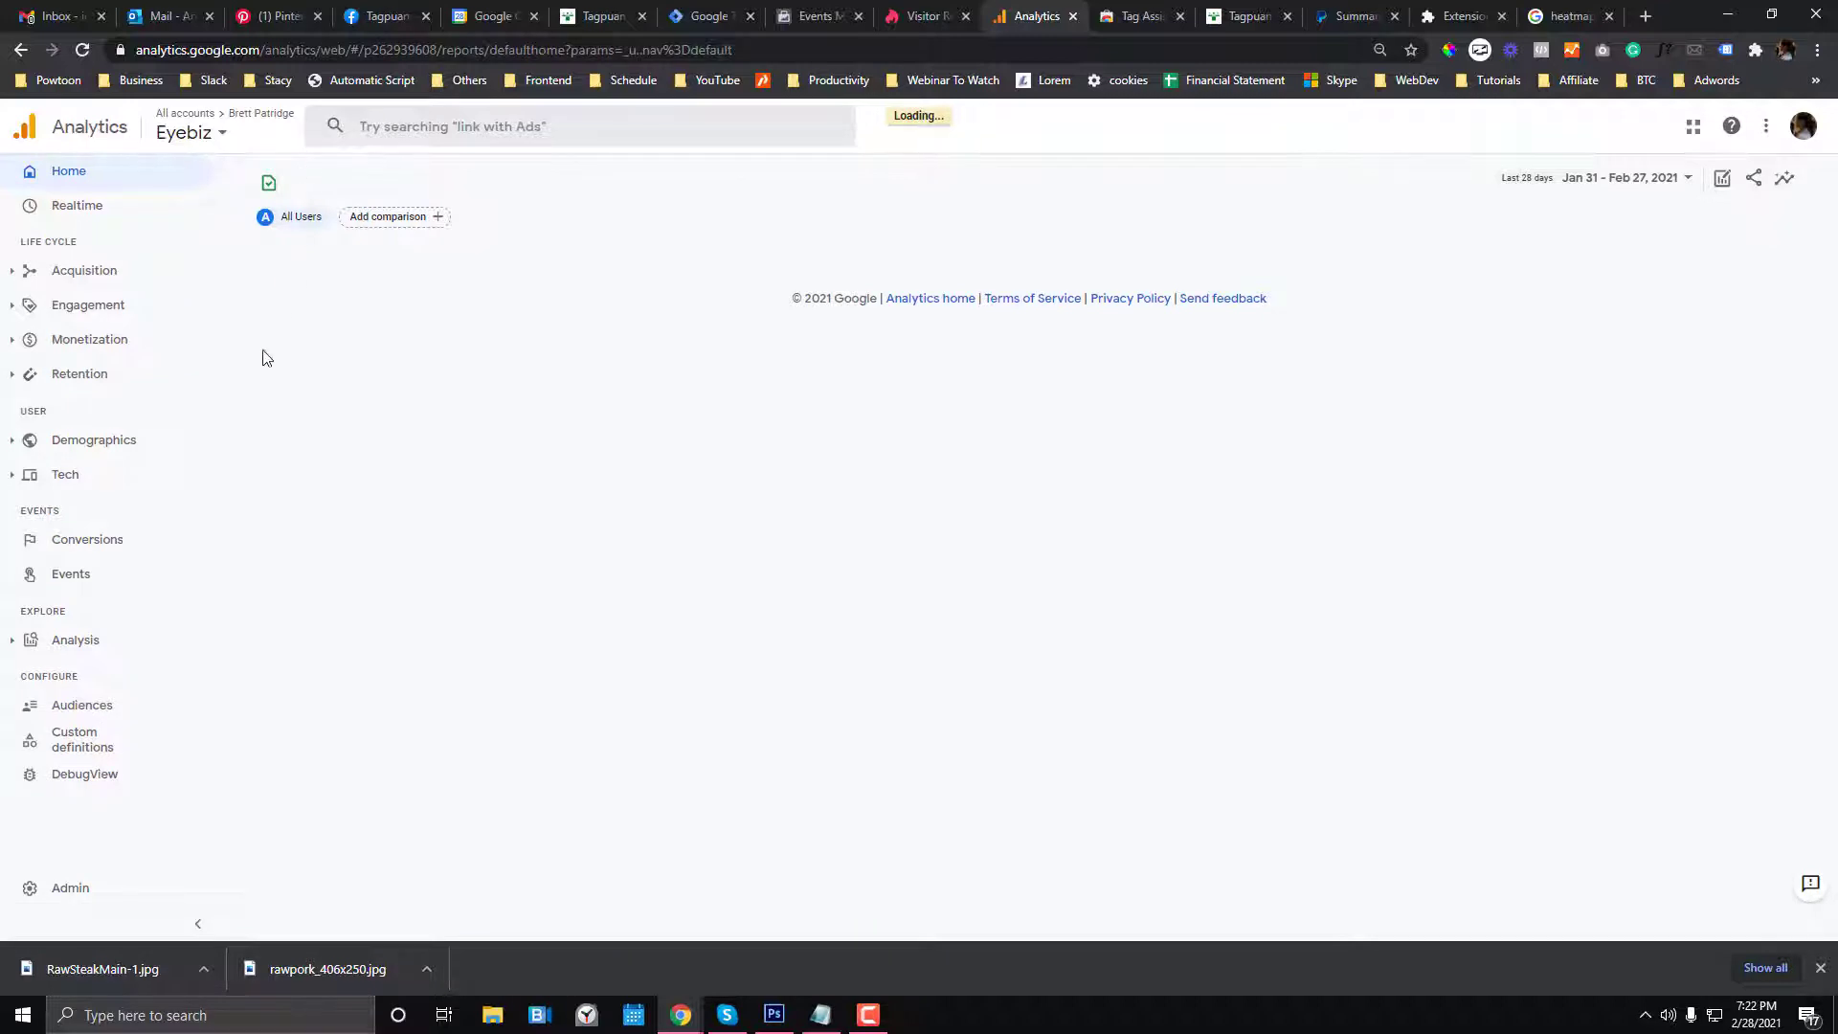
click(865, 1019)
click(866, 1019)
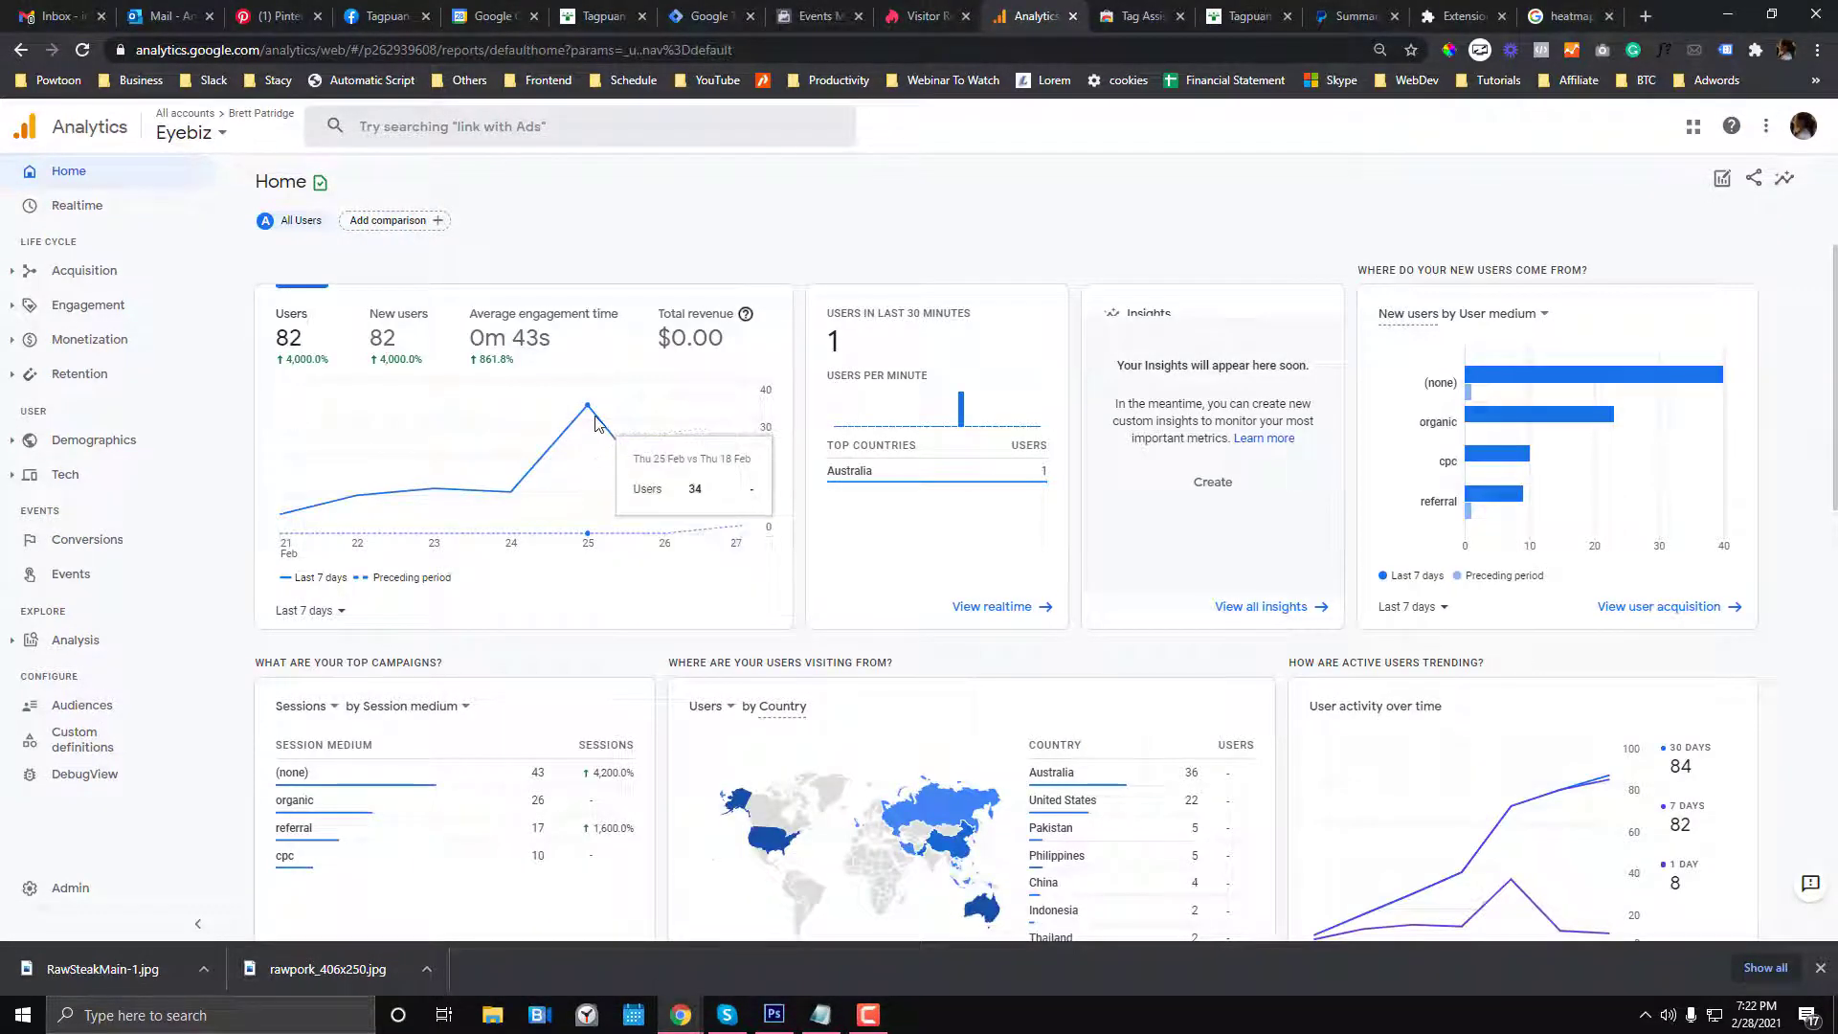
click(189, 133)
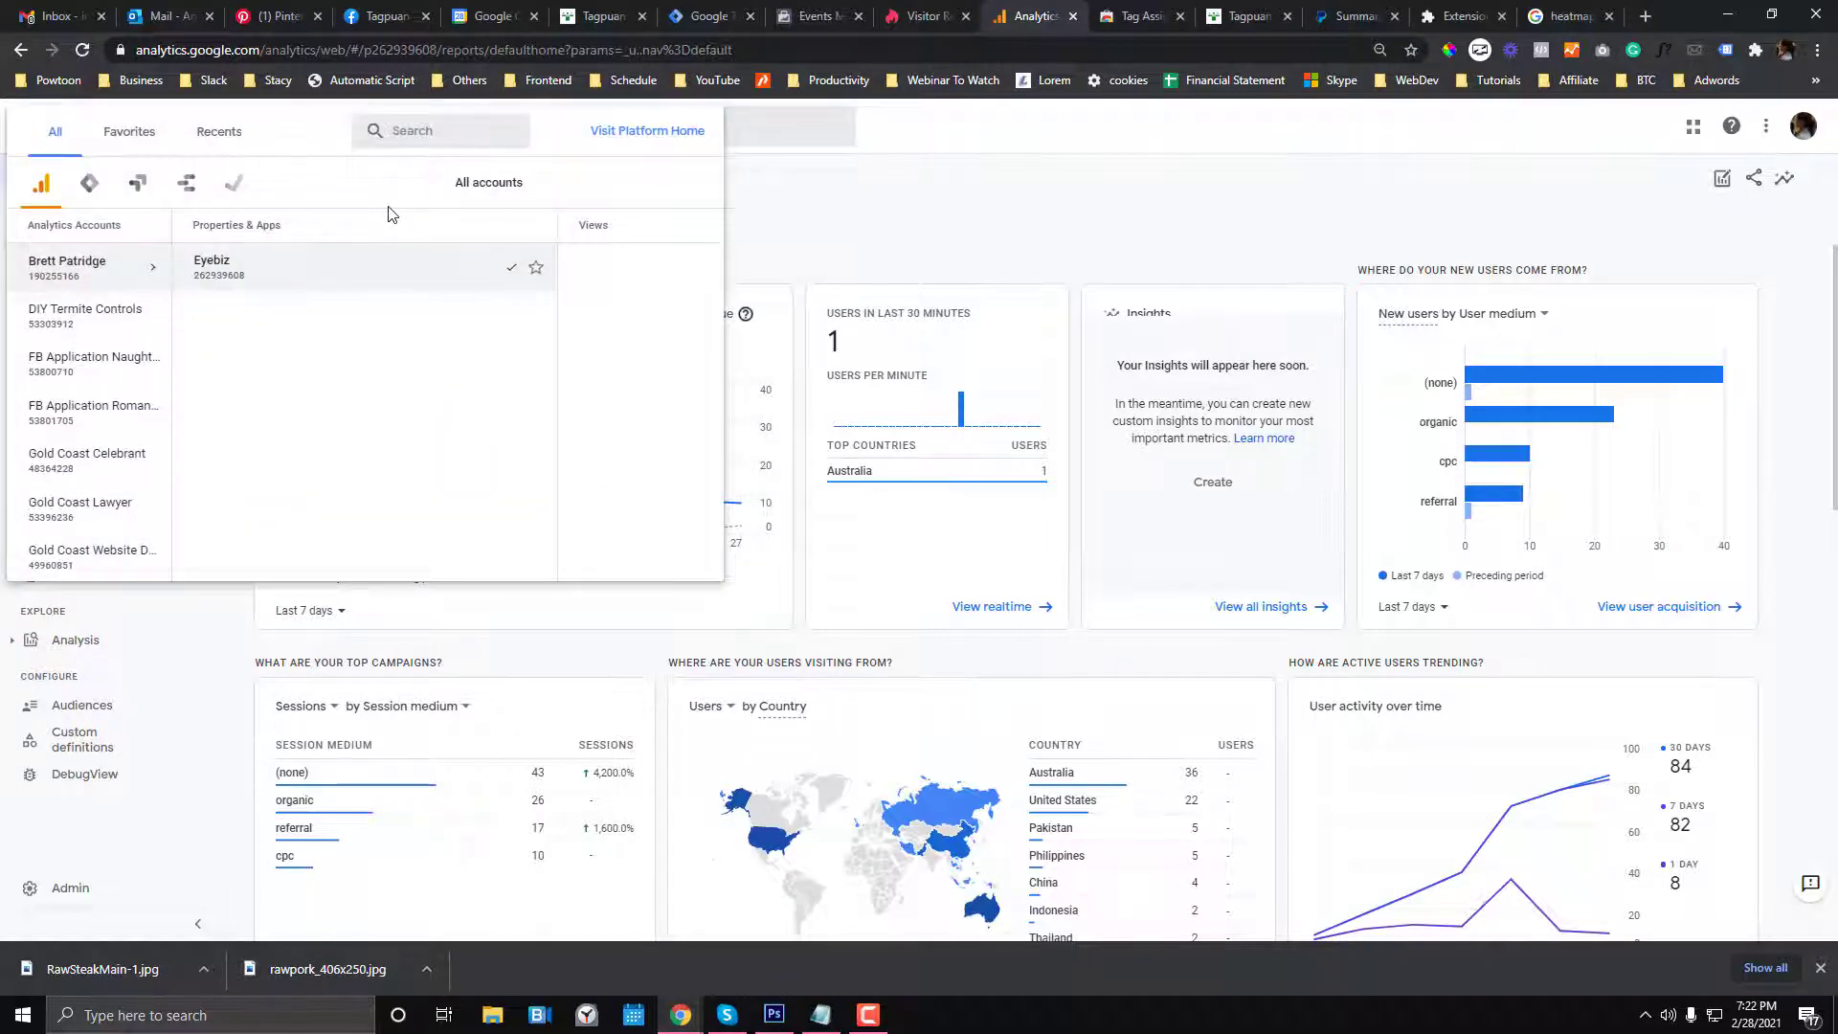
click(829, 15)
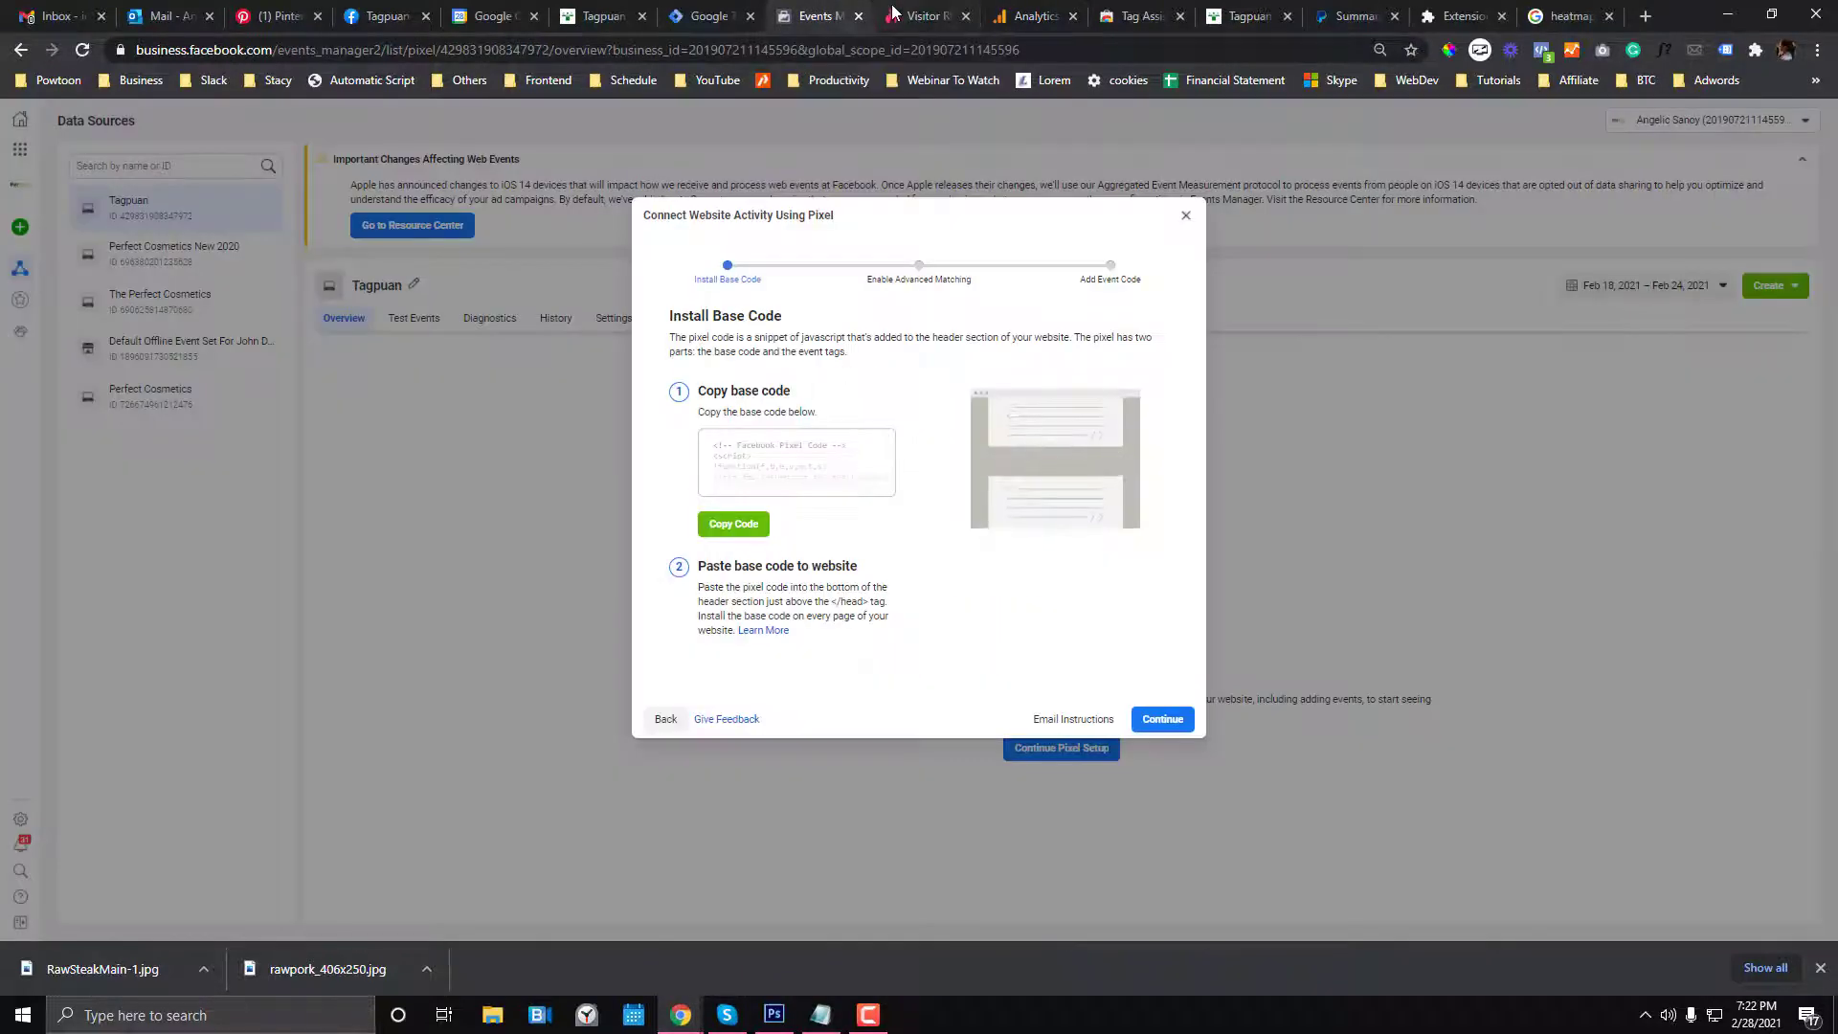
- Check the published Version 2 summary, then reload the store homepage with F5
click(716, 13)
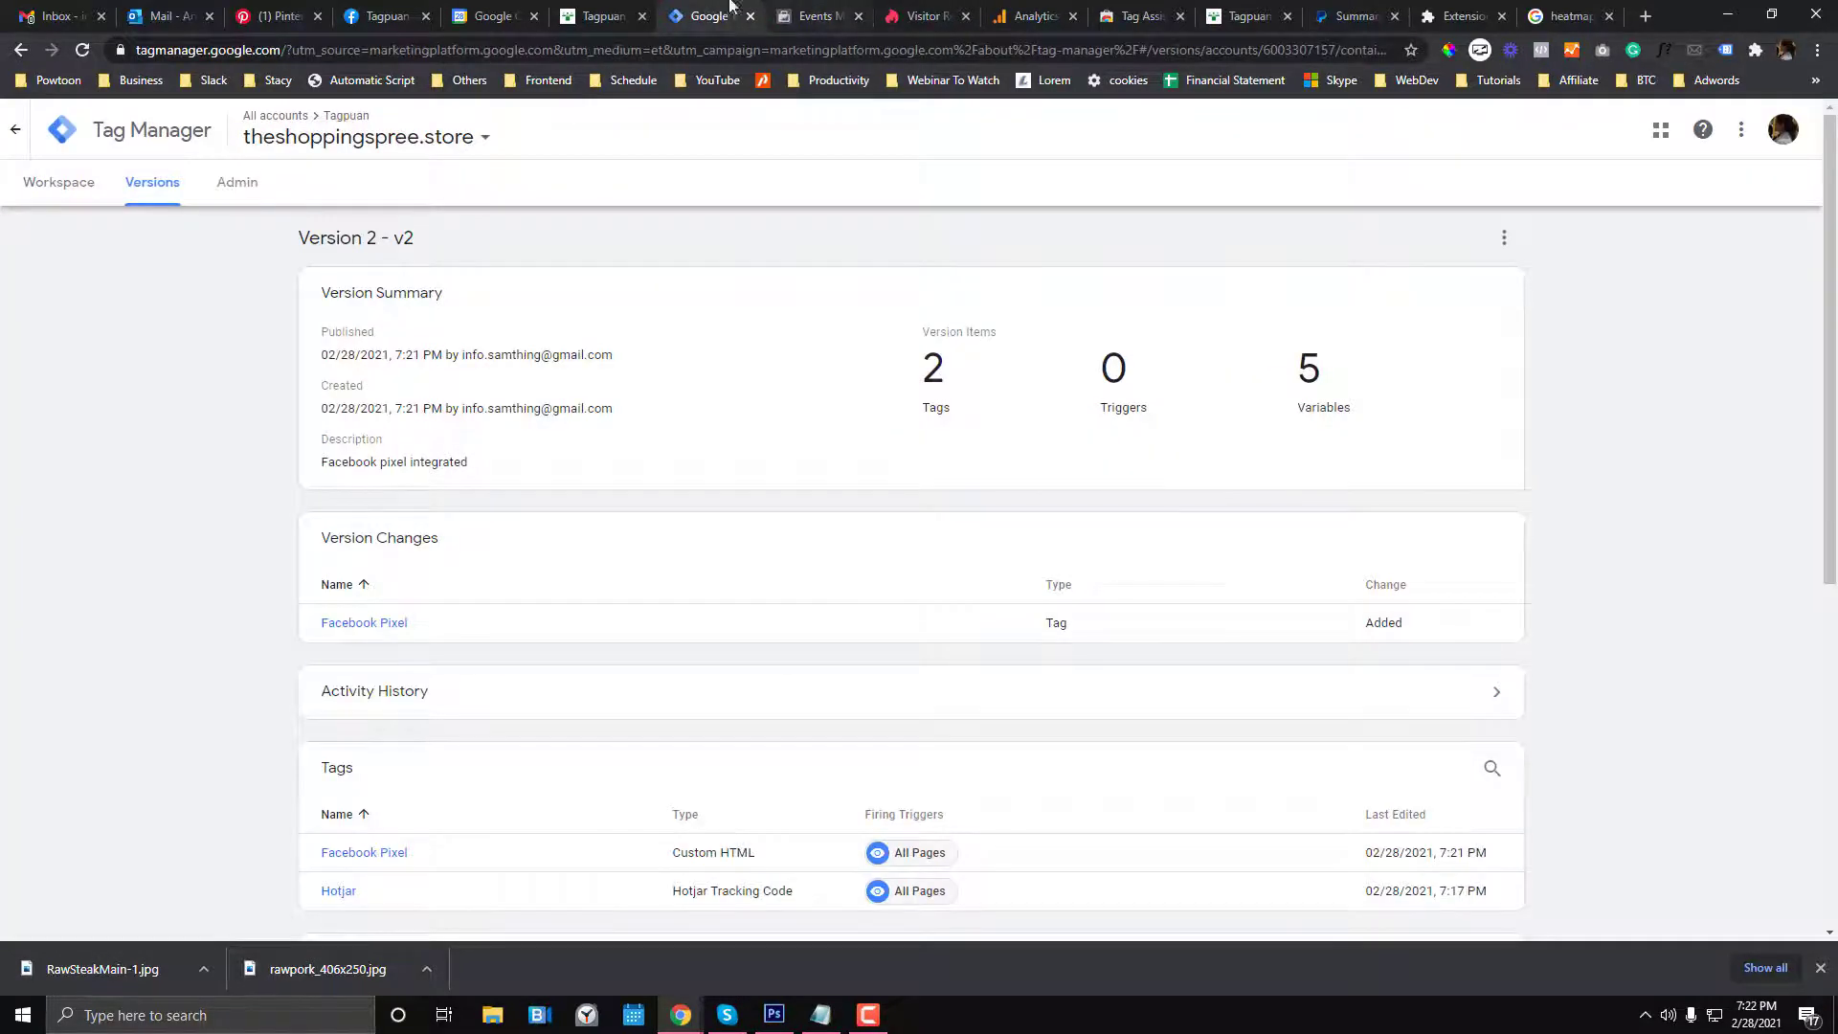
click(601, 16)
key(F5)
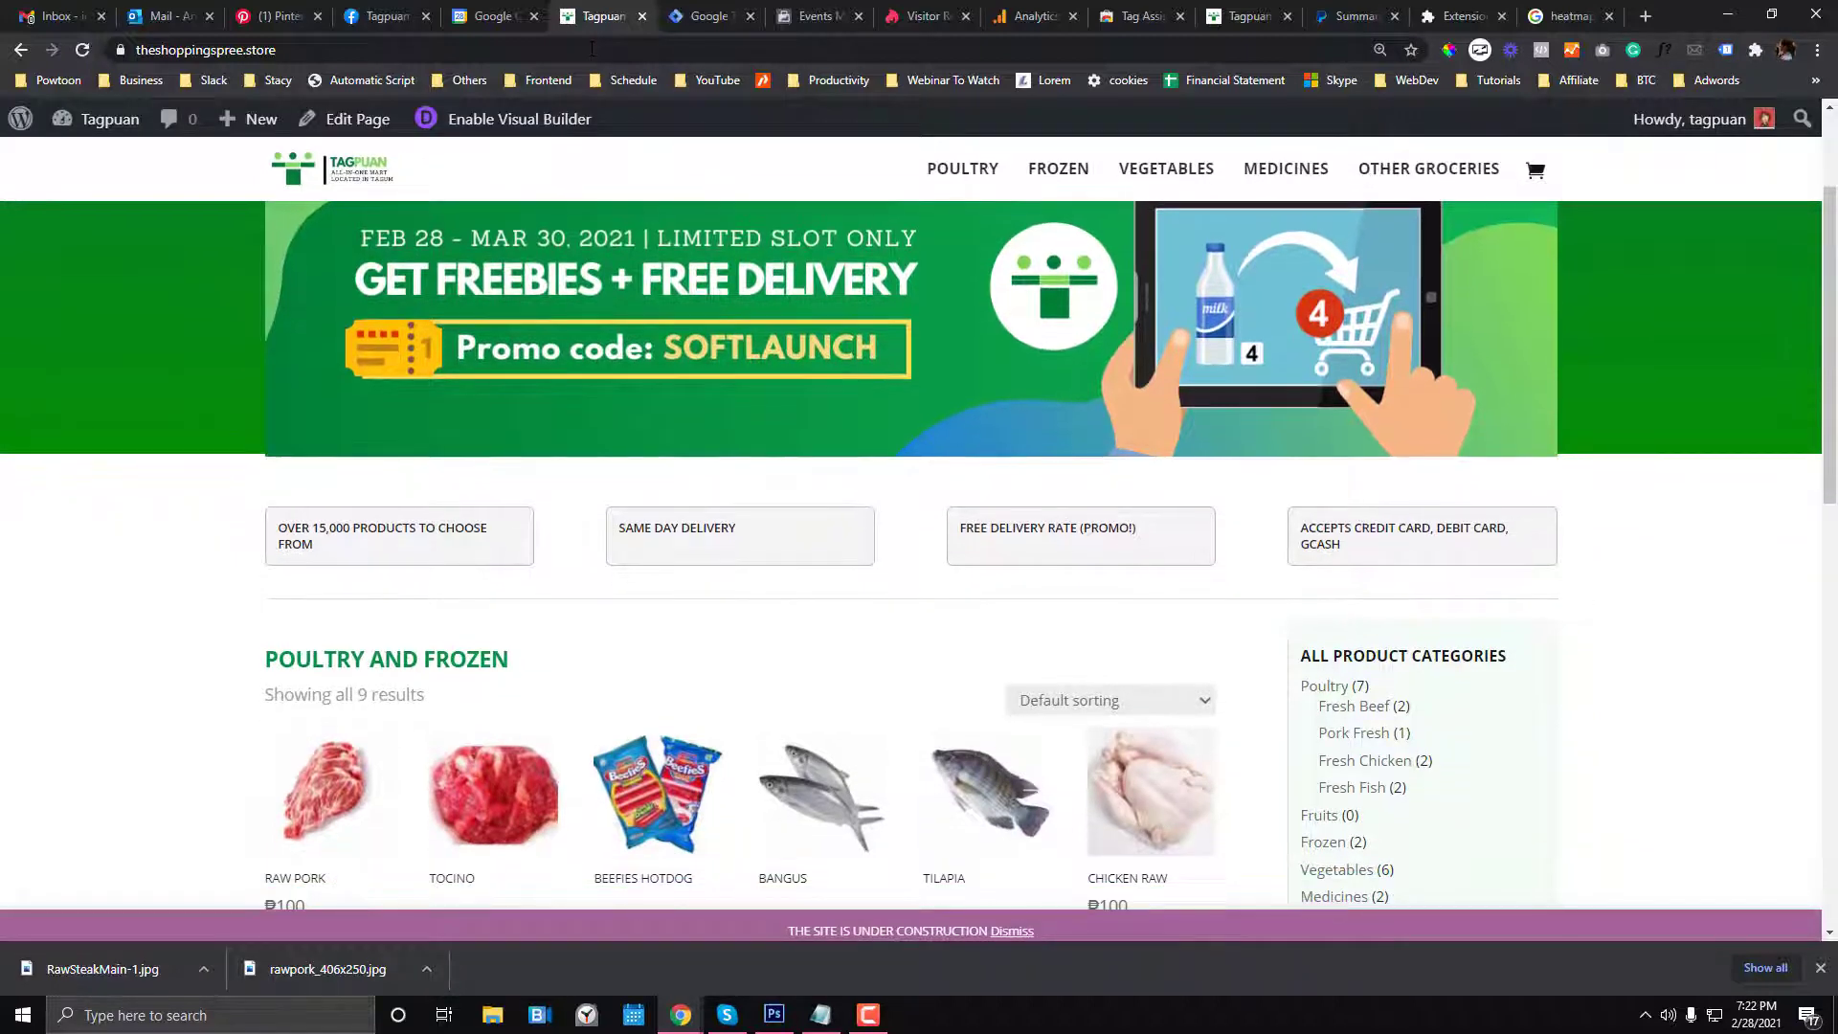
- Bring the Notepad tracking-tools list forward and enlarge its window
click(820, 1014)
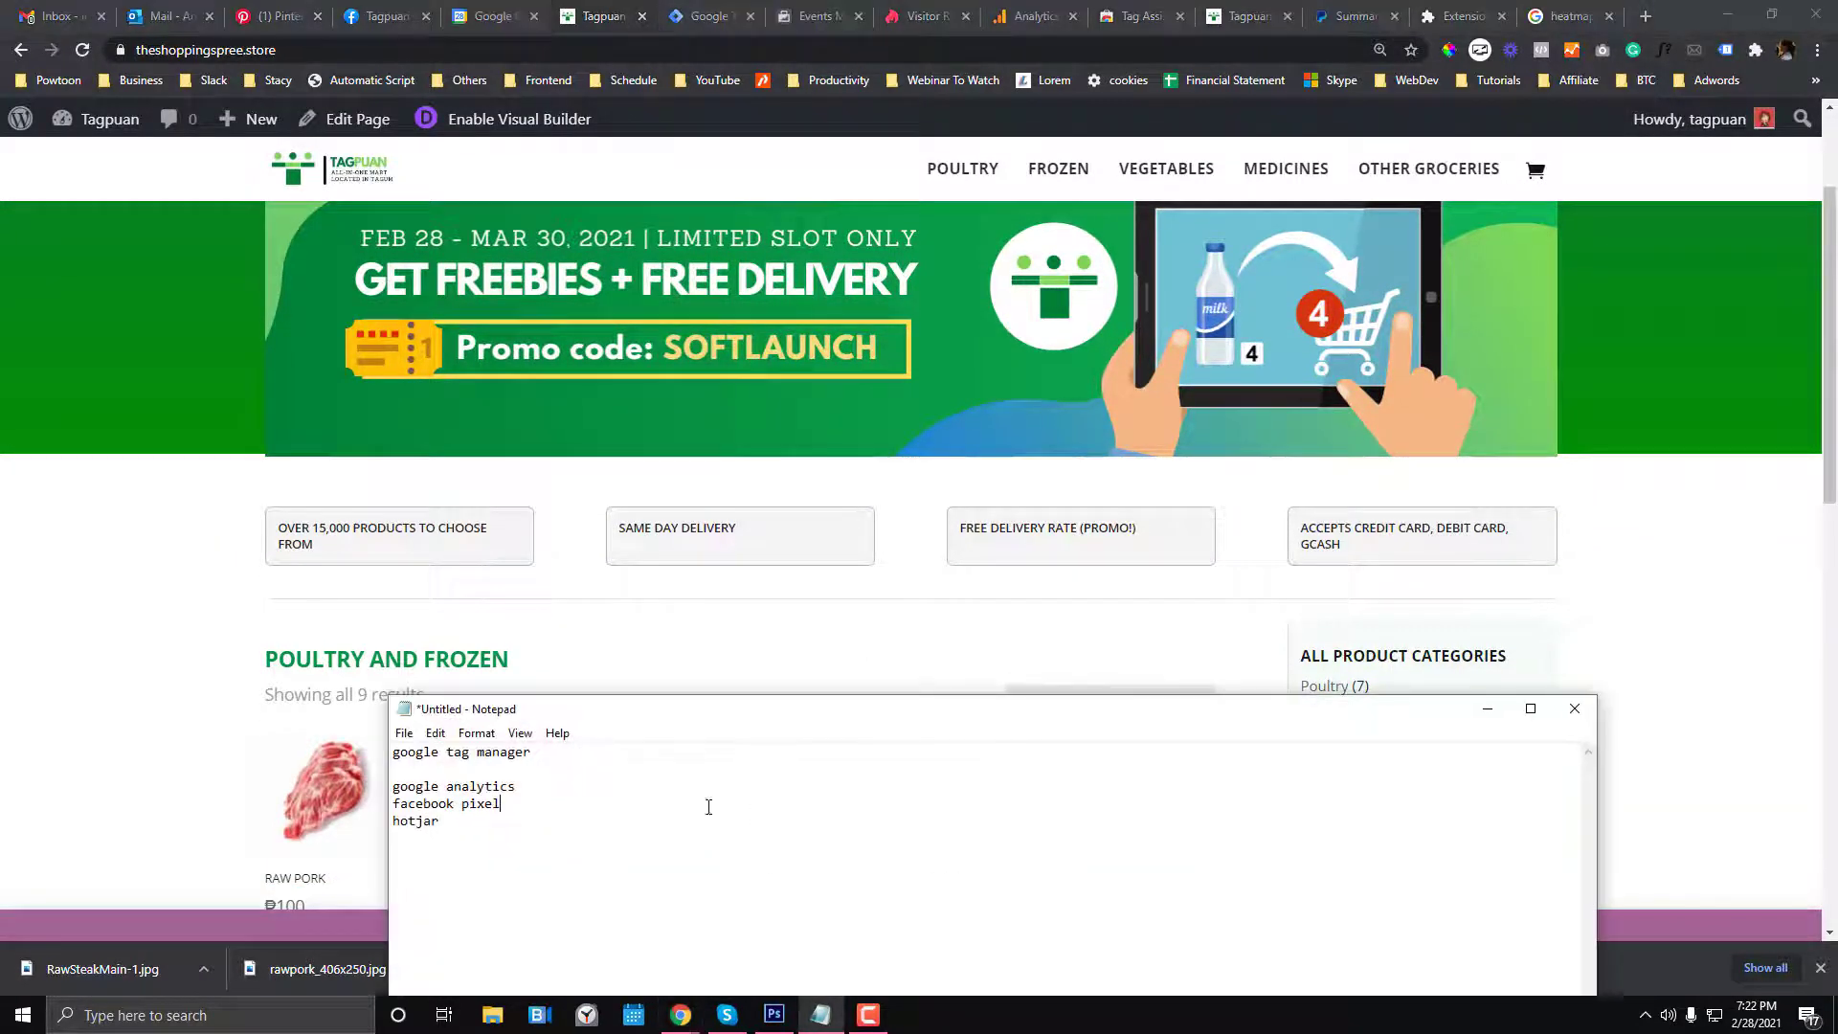
drag(501, 804, 393, 804)
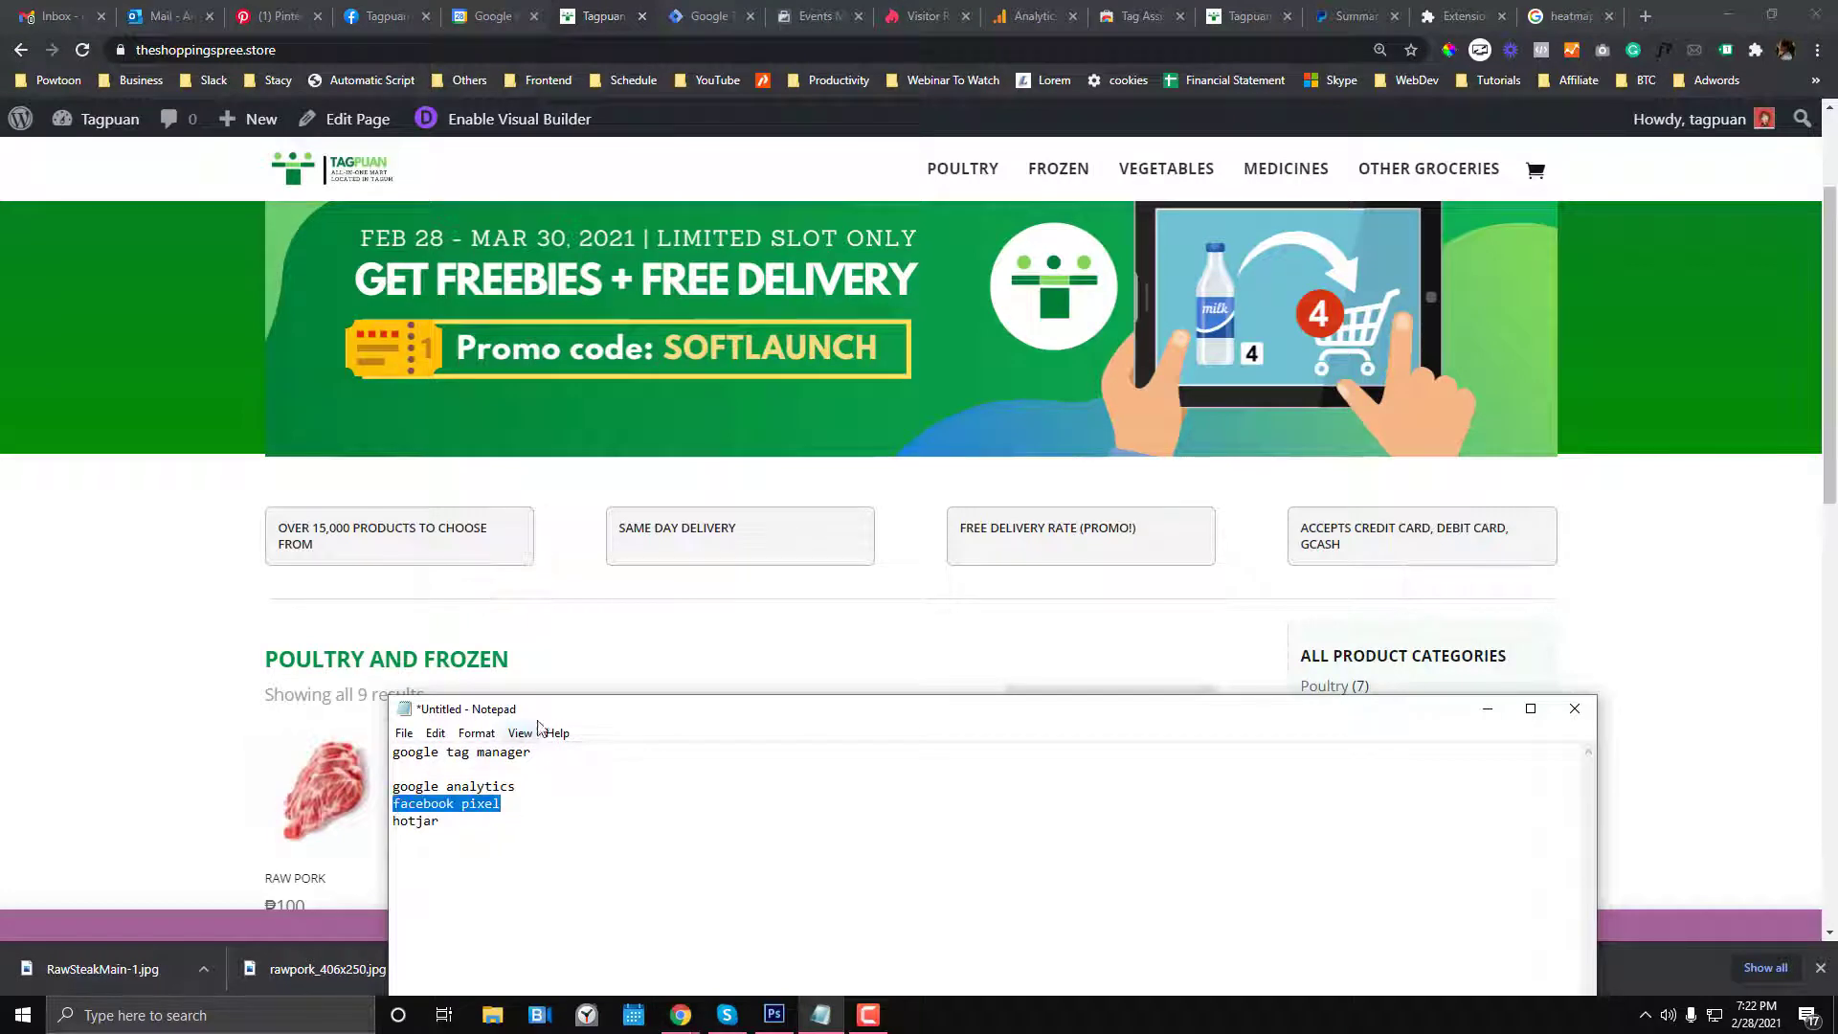
drag(551, 696, 595, 461)
drag(502, 569, 390, 584)
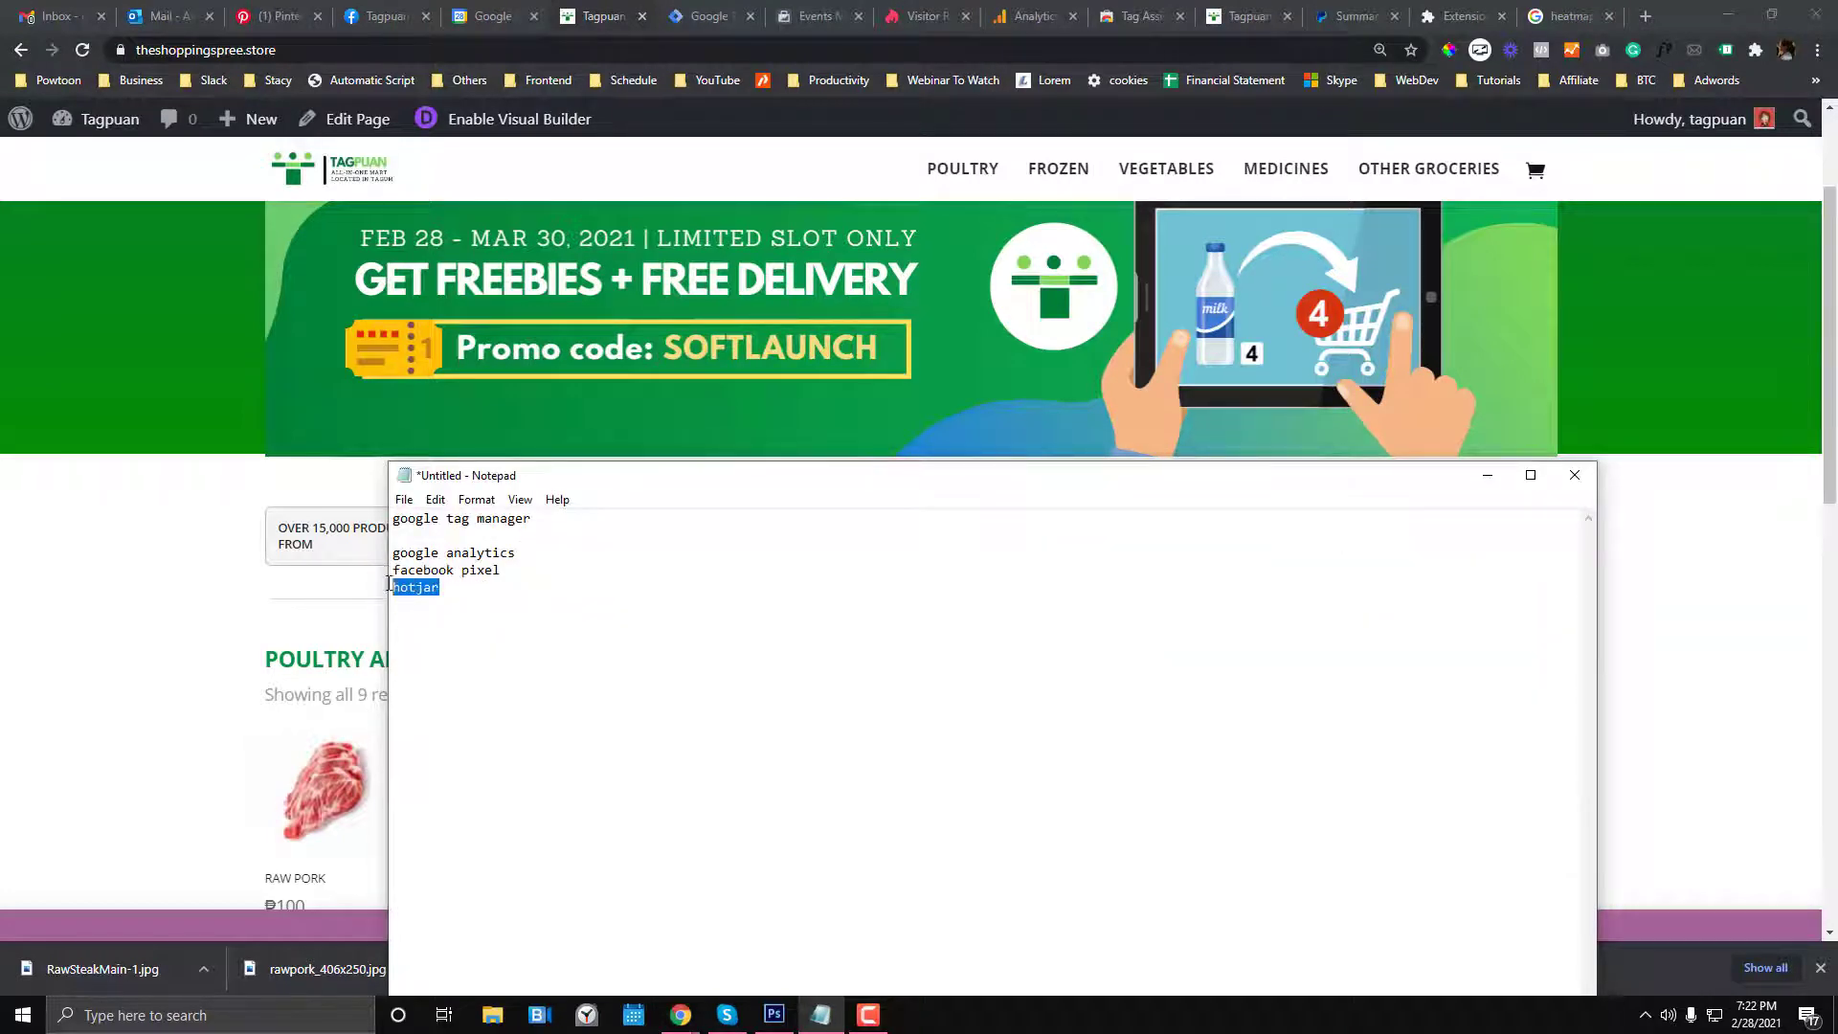
drag(556, 552, 357, 553)
- Add 'google webmaster tools' and 'google adwords' below hotjar, then select the list
click(442, 590)
text(googlle )
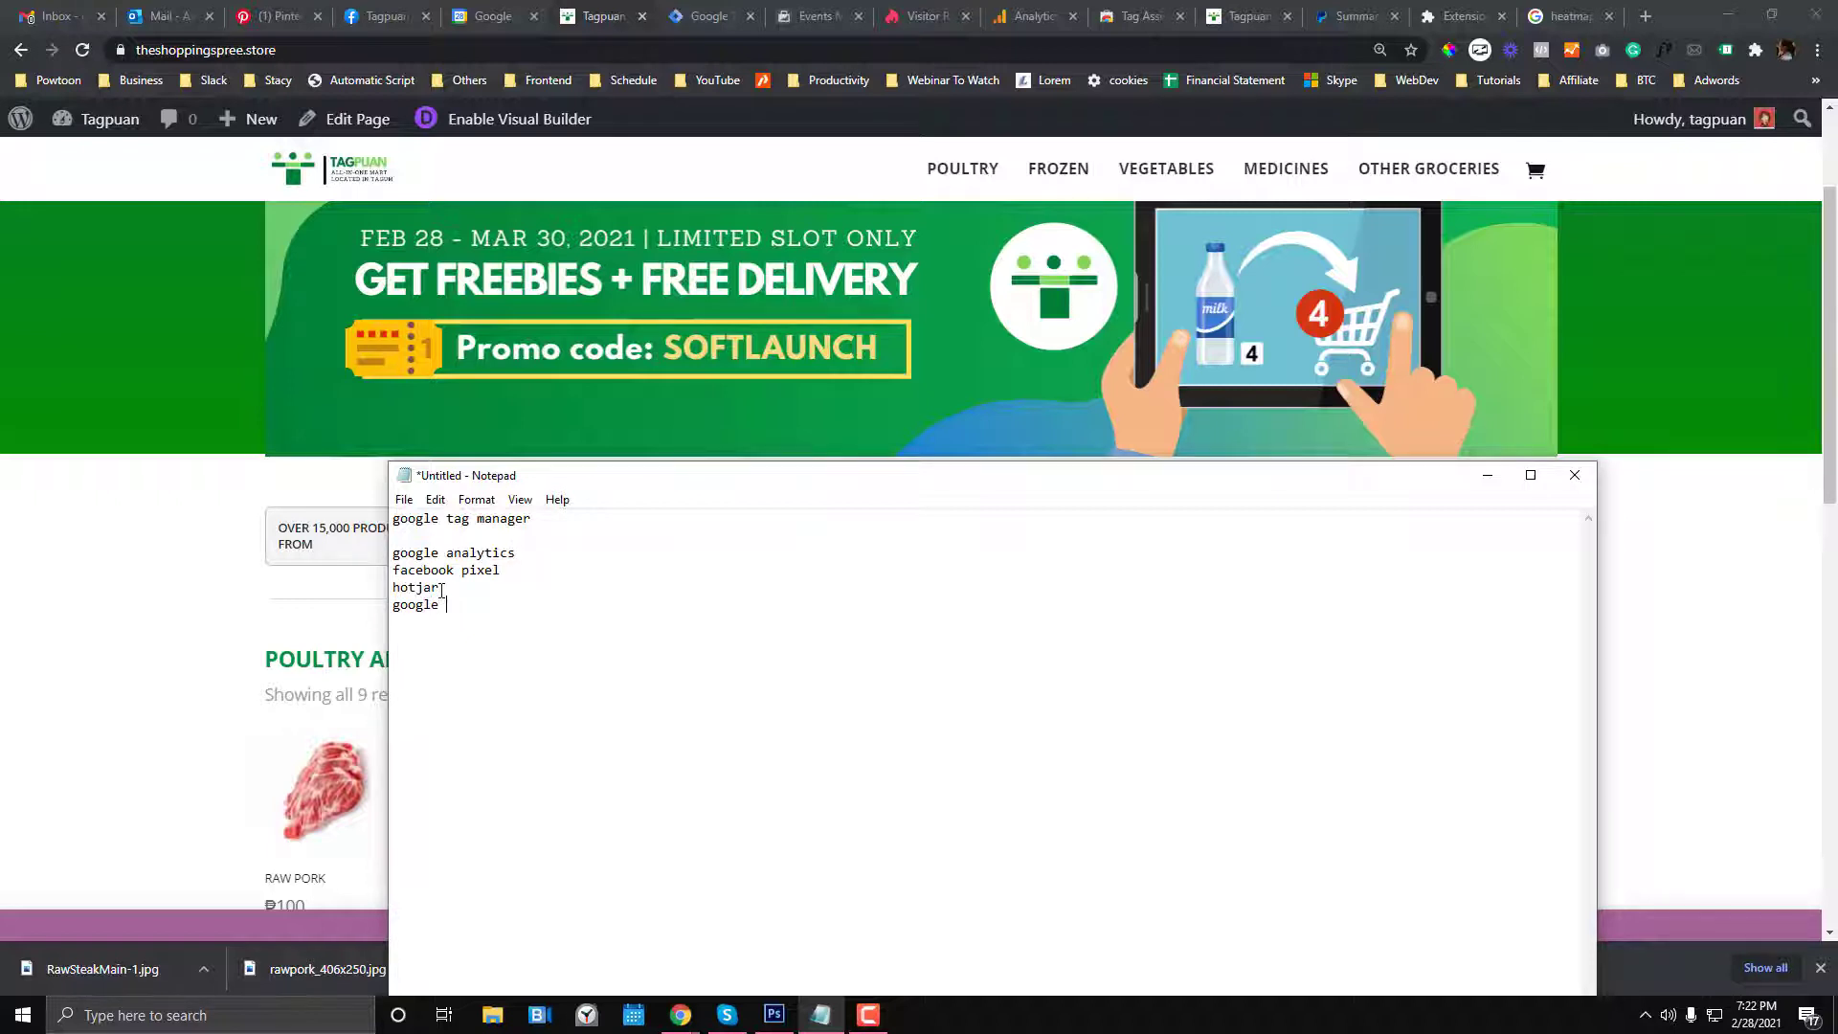
text(webmaster too)
text(google adwords)
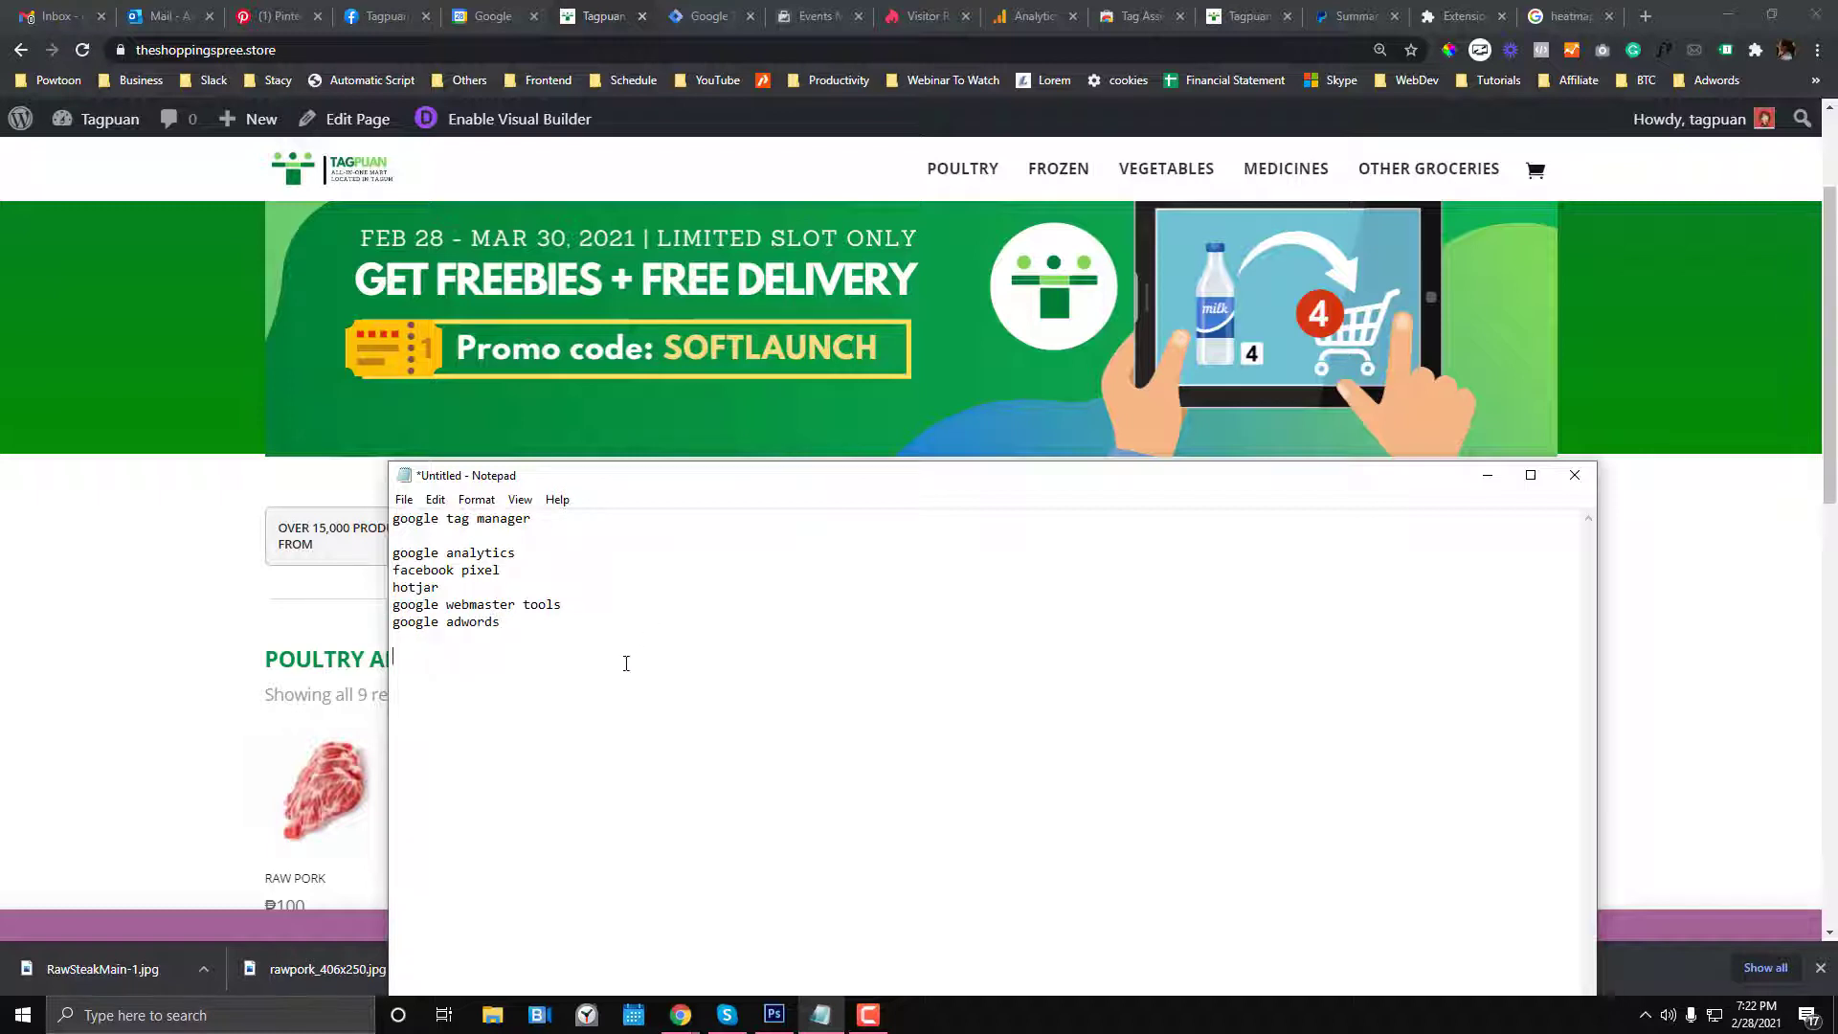
drag(626, 663, 376, 560)
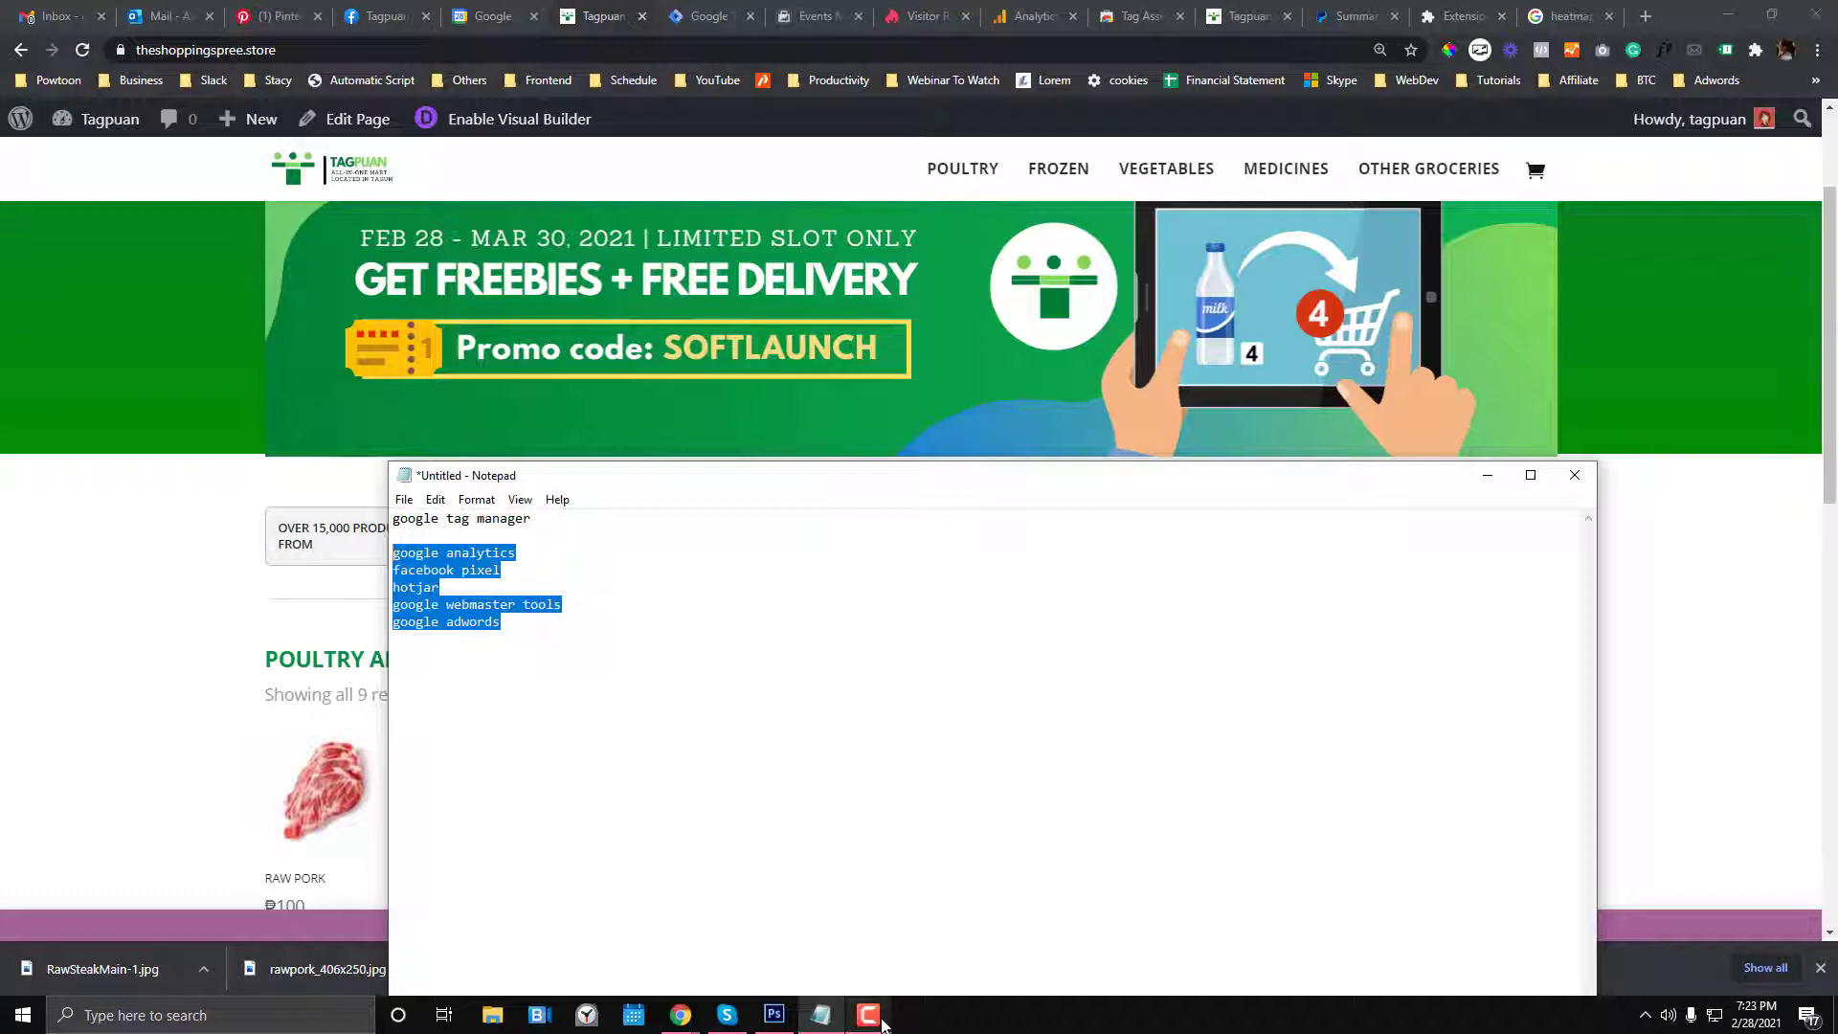
mouse_move(882, 1023)
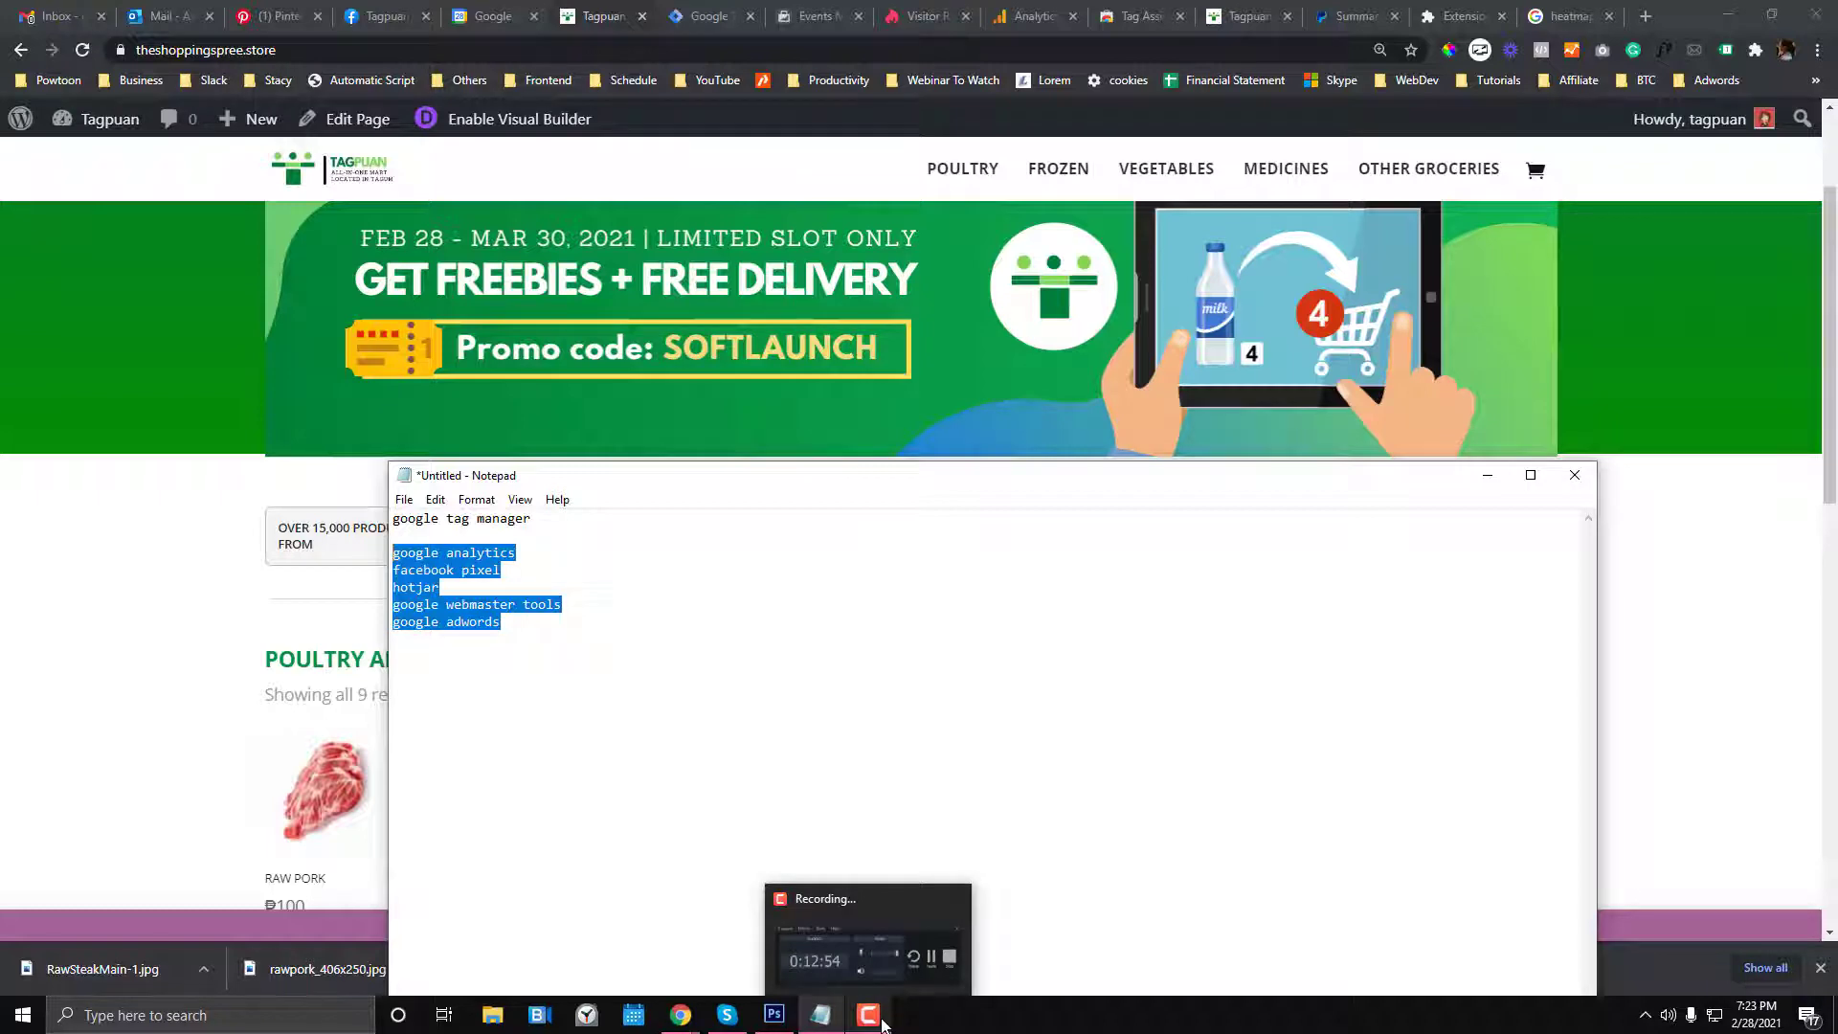
click(881, 1024)
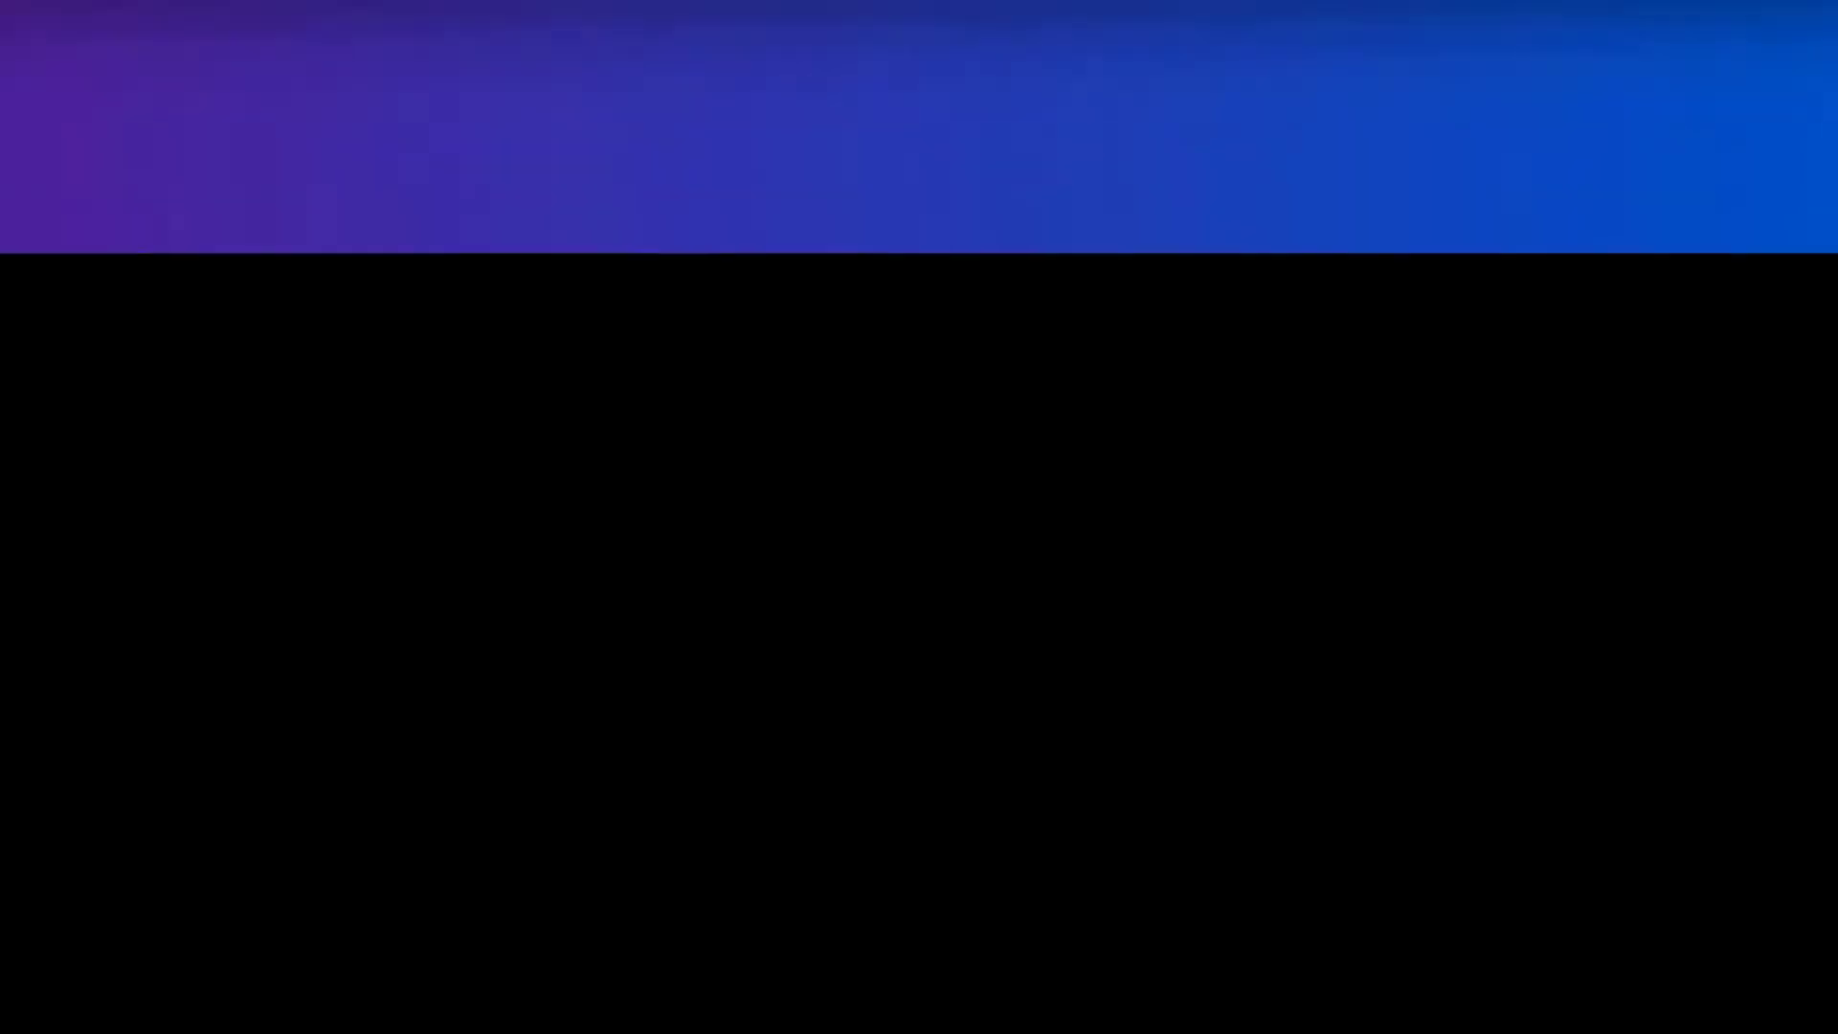